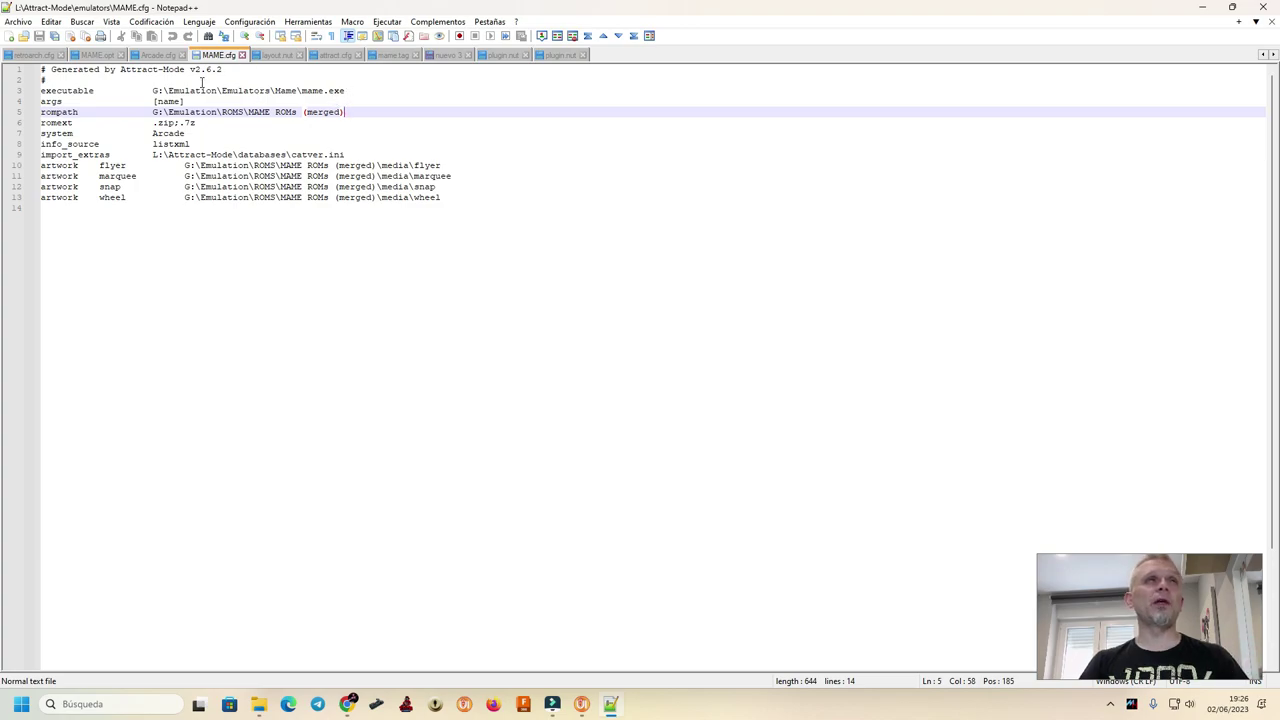
Open Daphne.cfg from the Attract-Mode emulators folder in Notepad++ and copy its executable and args lines.
{"action": "mouse_move", "coordinate": [260, 711]}
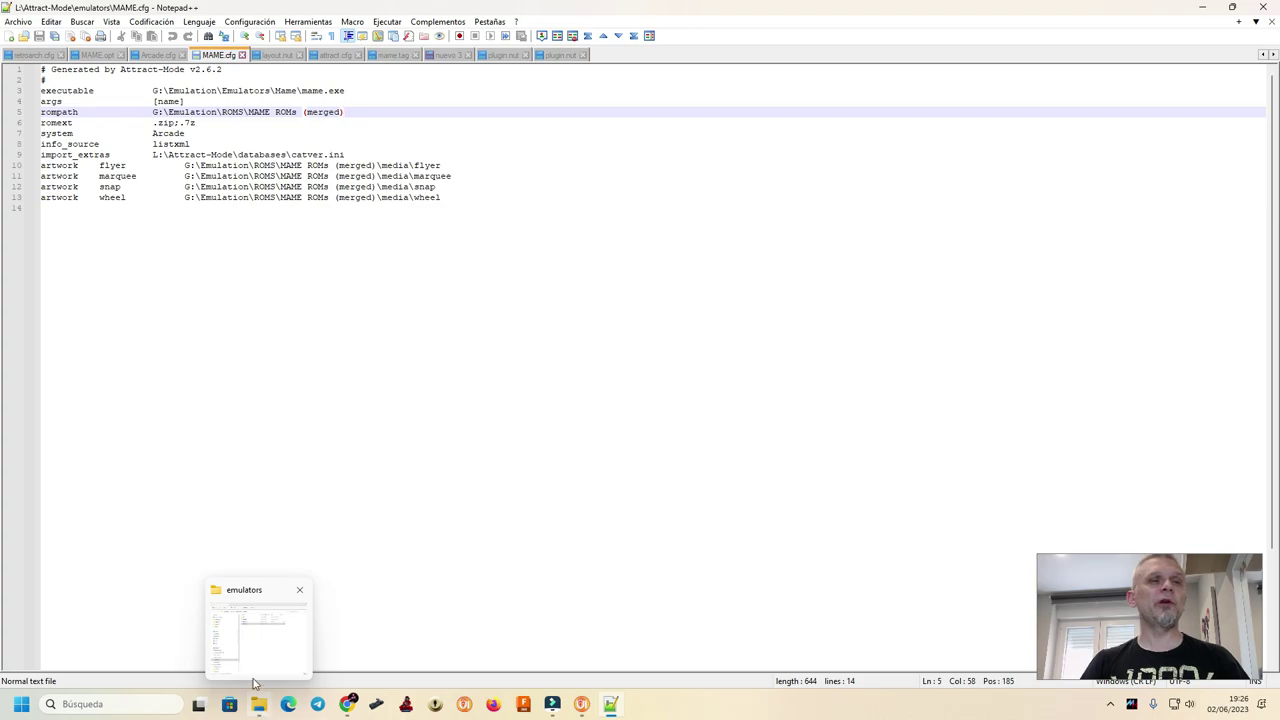
{"action": "left_click", "coordinate": [254, 666]}
{"action": "left_click", "coordinate": [560, 196]}
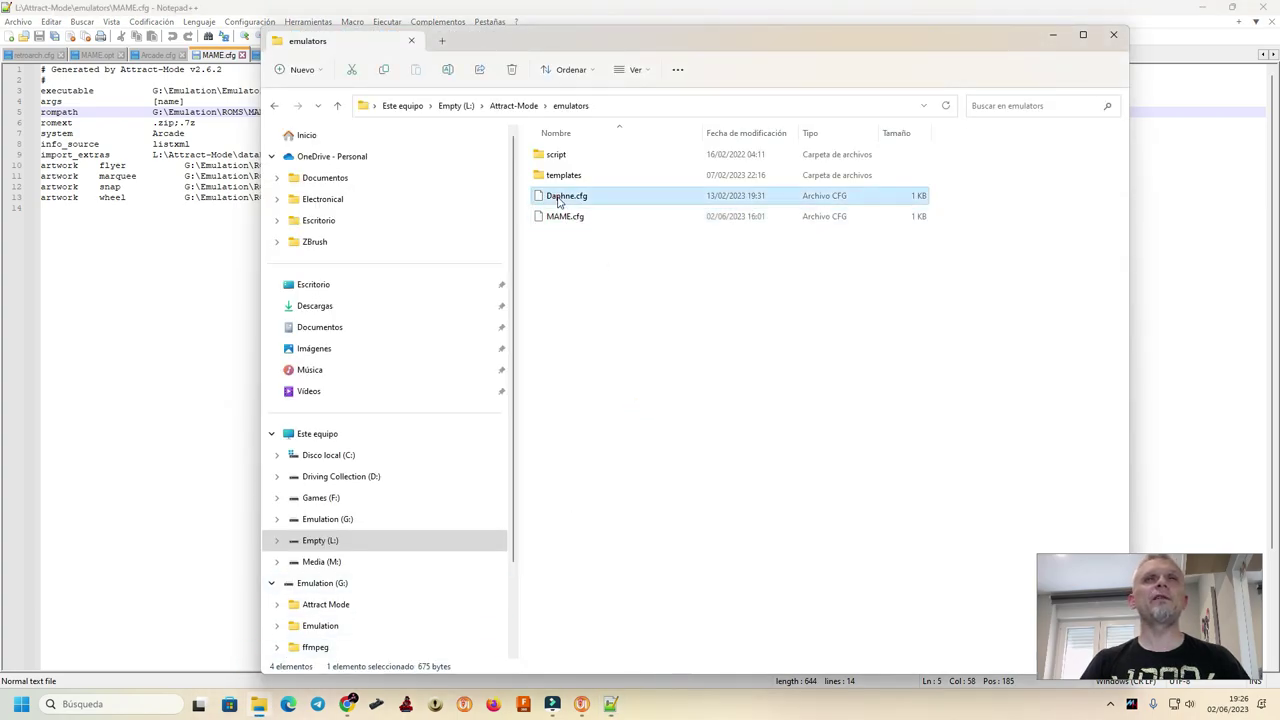
{"action": "right_click", "coordinate": [558, 198]}
{"action": "left_click", "coordinate": [630, 324]}
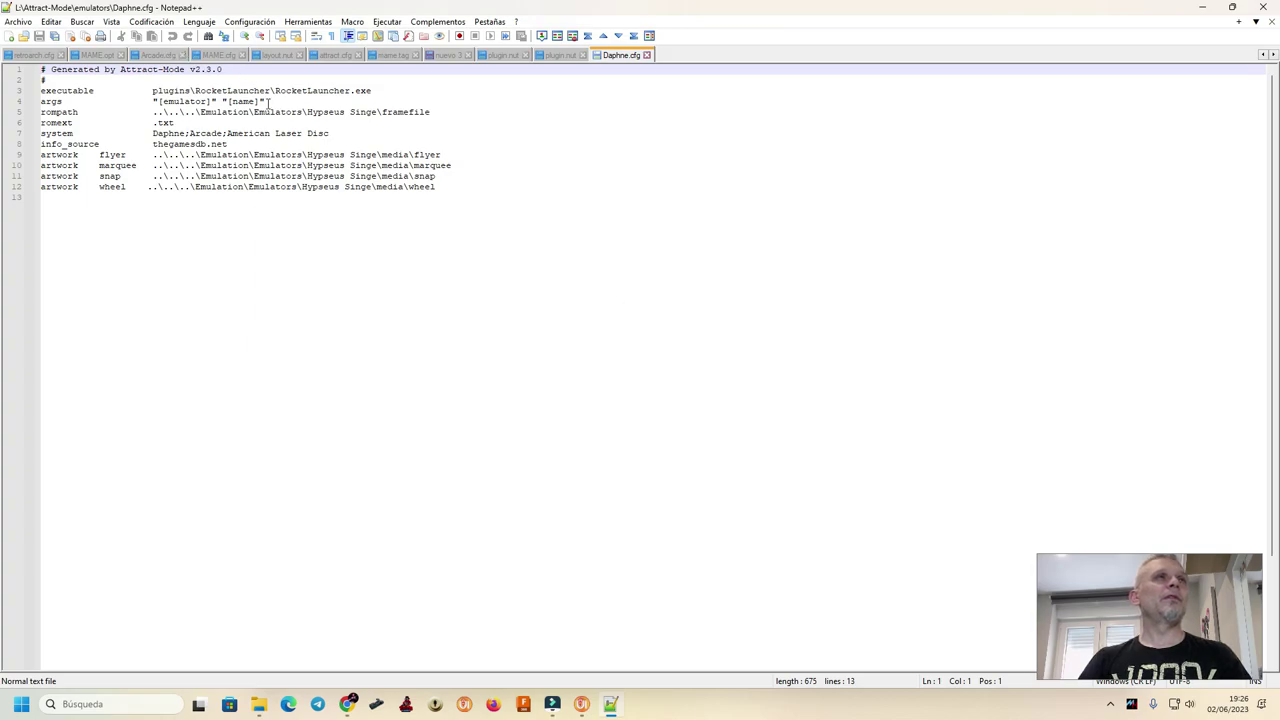
{"action": "left_click_drag", "start_coordinate": [268, 103], "coordinate": [40, 91]}
{"action": "key", "text": "ctrl+c"}
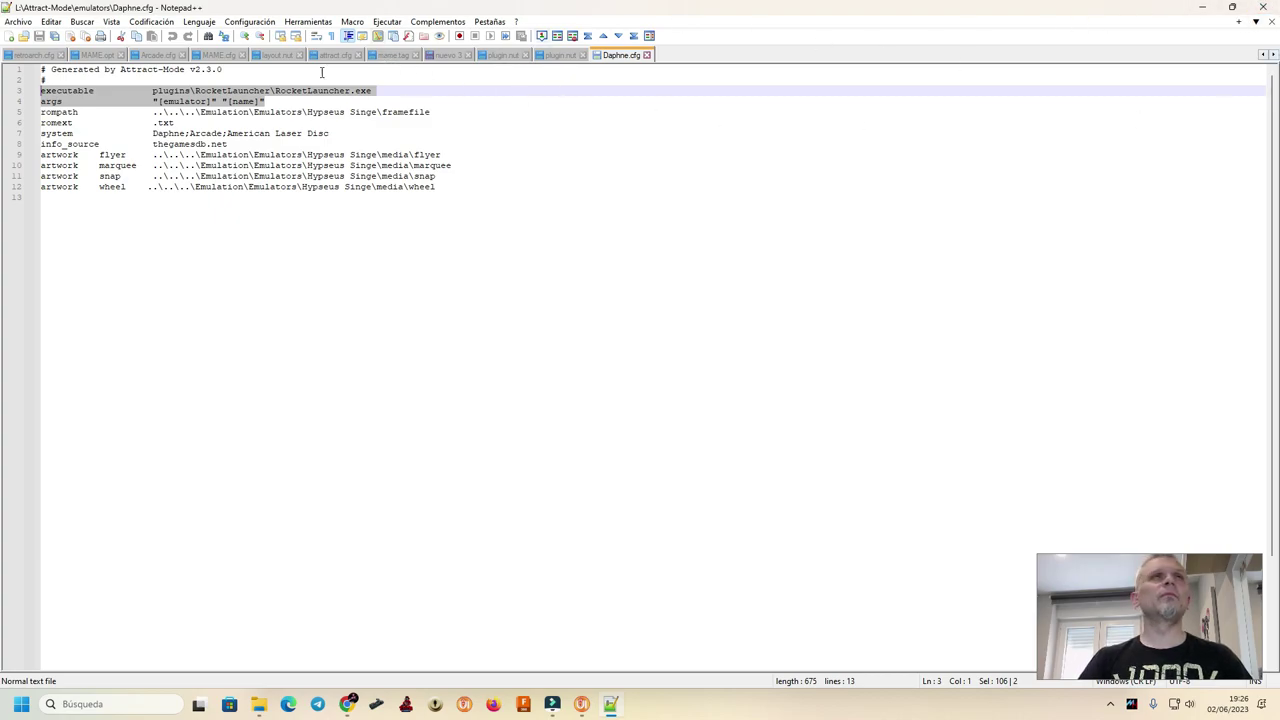
Replace the executable and args lines in MAME.cfg with the copied RocketLauncher lines and save the file.
{"action": "left_click", "coordinate": [208, 57]}
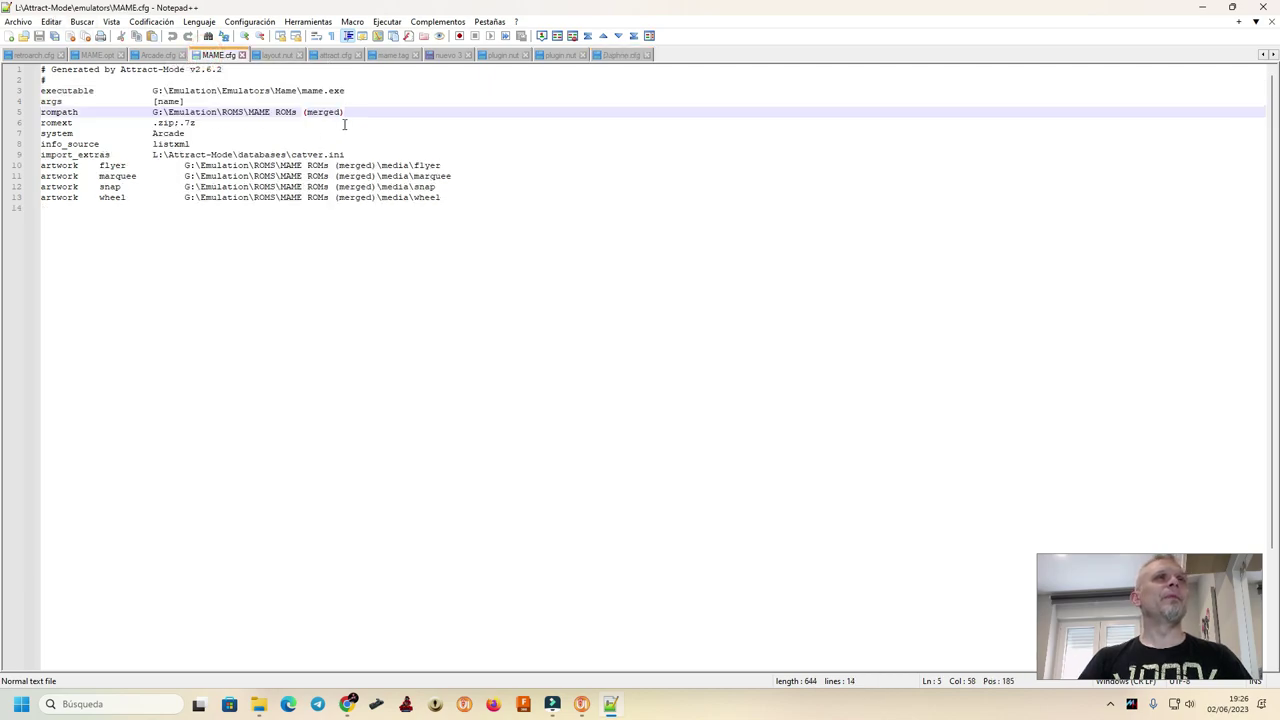
{"action": "left_click_drag", "start_coordinate": [198, 101], "coordinate": [44, 93]}
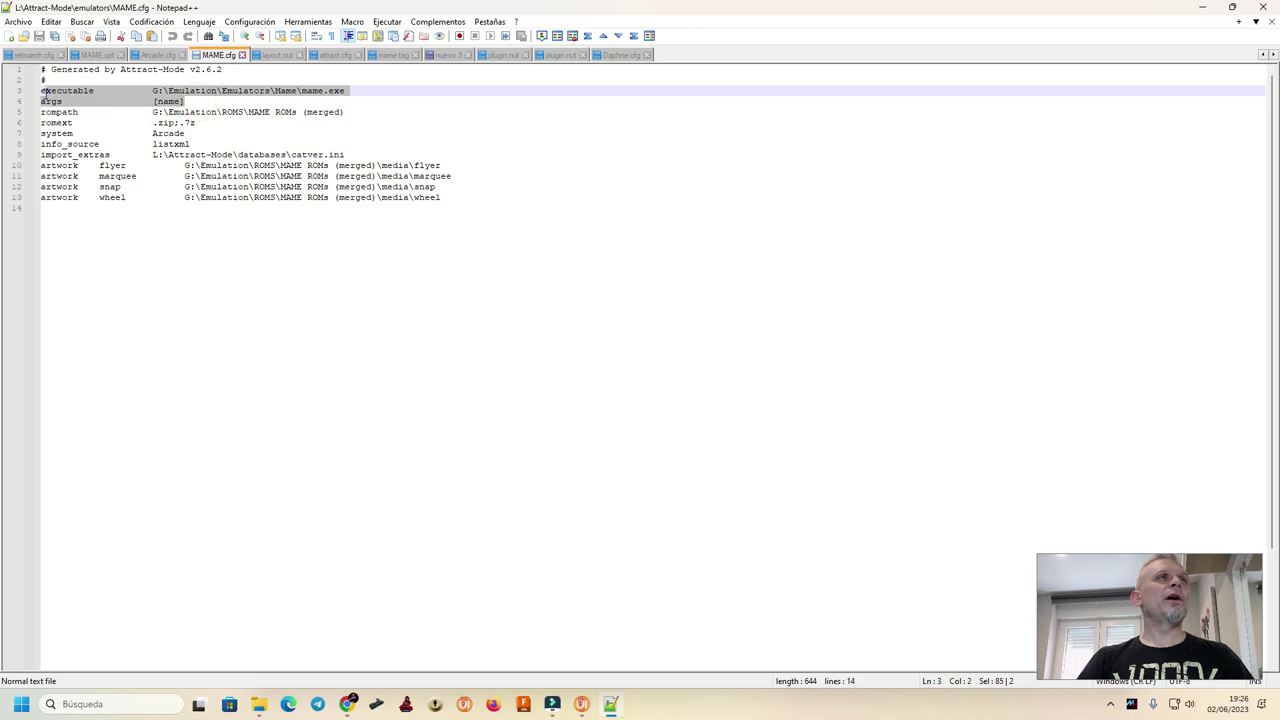
{"action": "key", "text": "ctrl+v"}
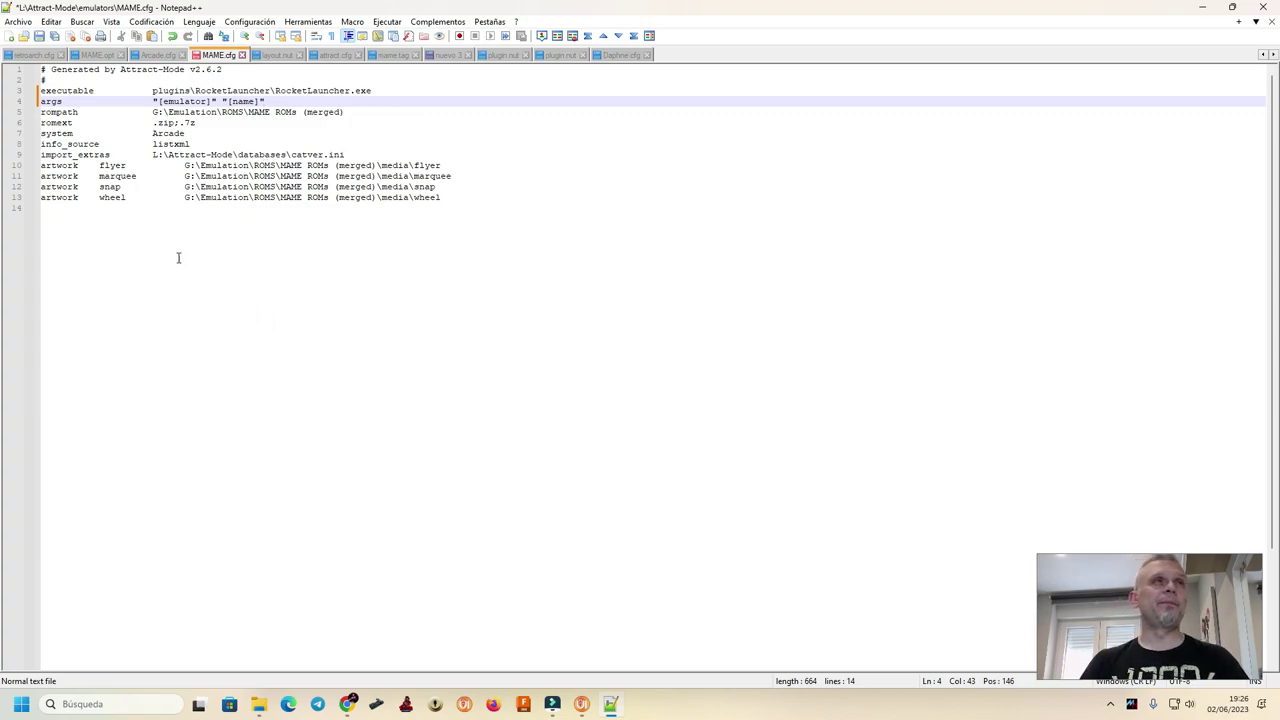
{"action": "left_click", "coordinate": [39, 36]}
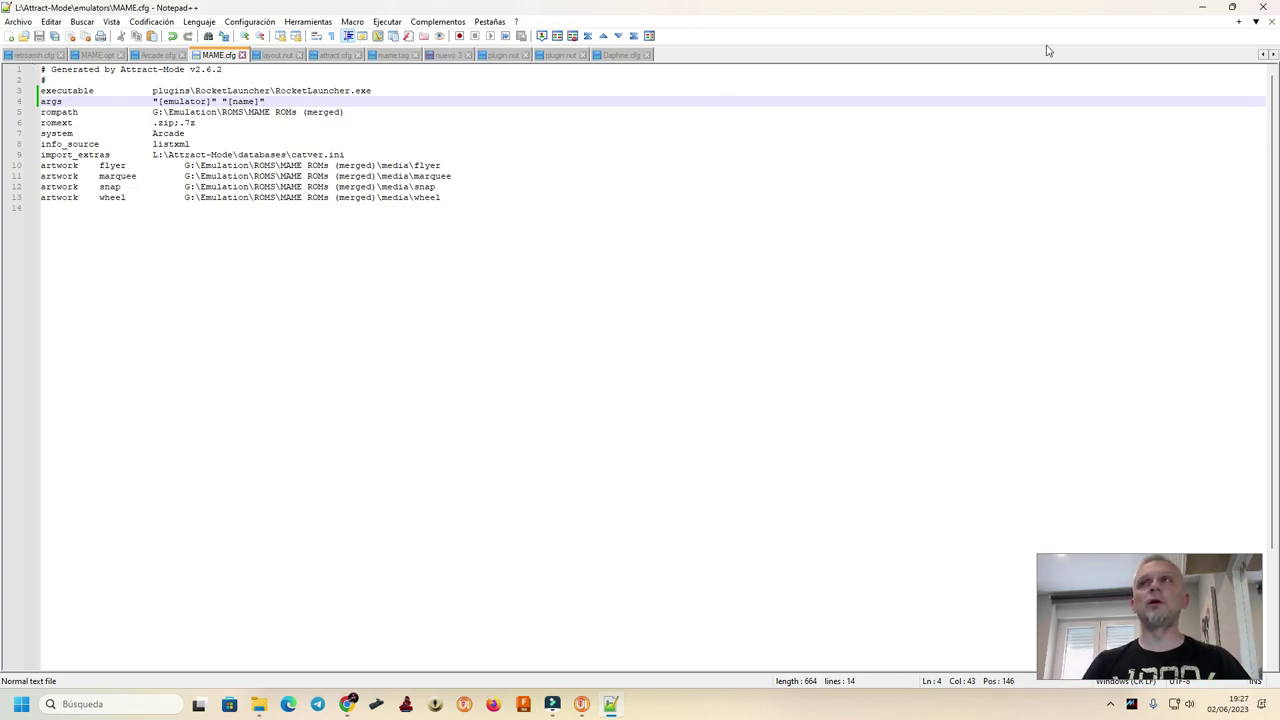
Switch to RocketLauncherUI and display the emulator settings of the MAME system.
{"action": "left_click", "coordinate": [1204, 8]}
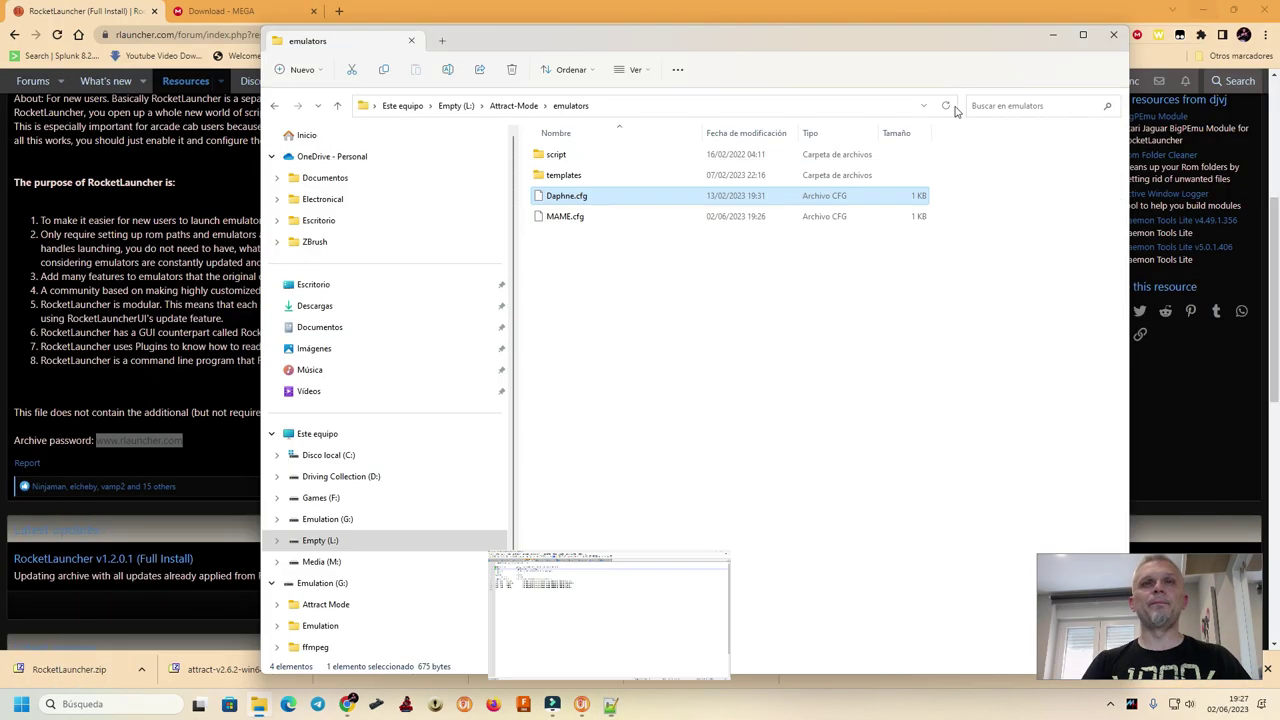
{"action": "left_click", "coordinate": [671, 358]}
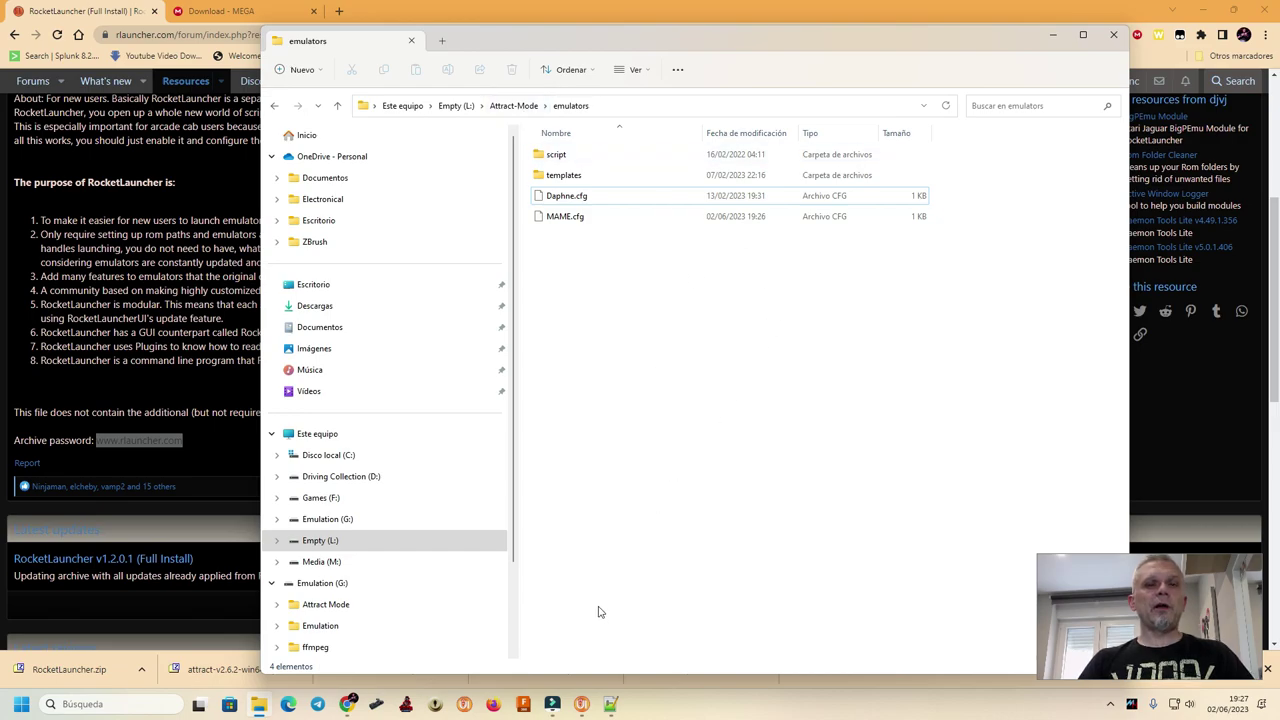
{"action": "left_click", "coordinate": [582, 708]}
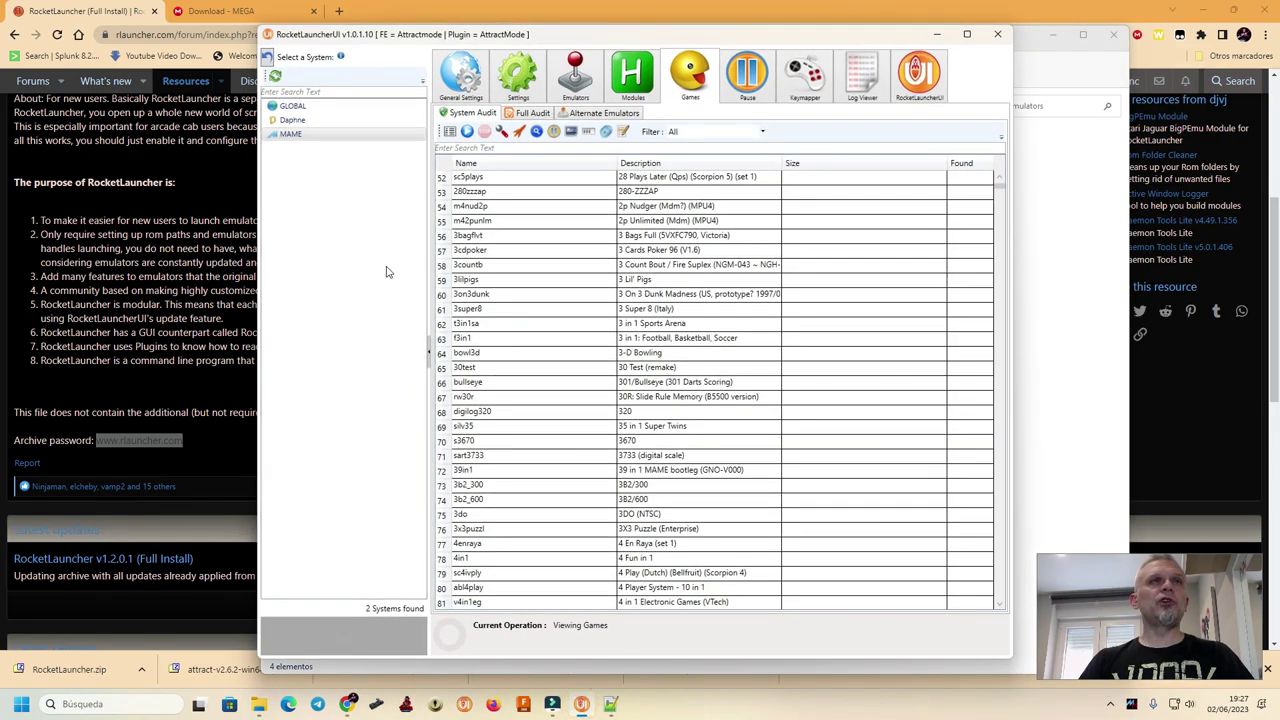
{"action": "left_click", "coordinate": [291, 135]}
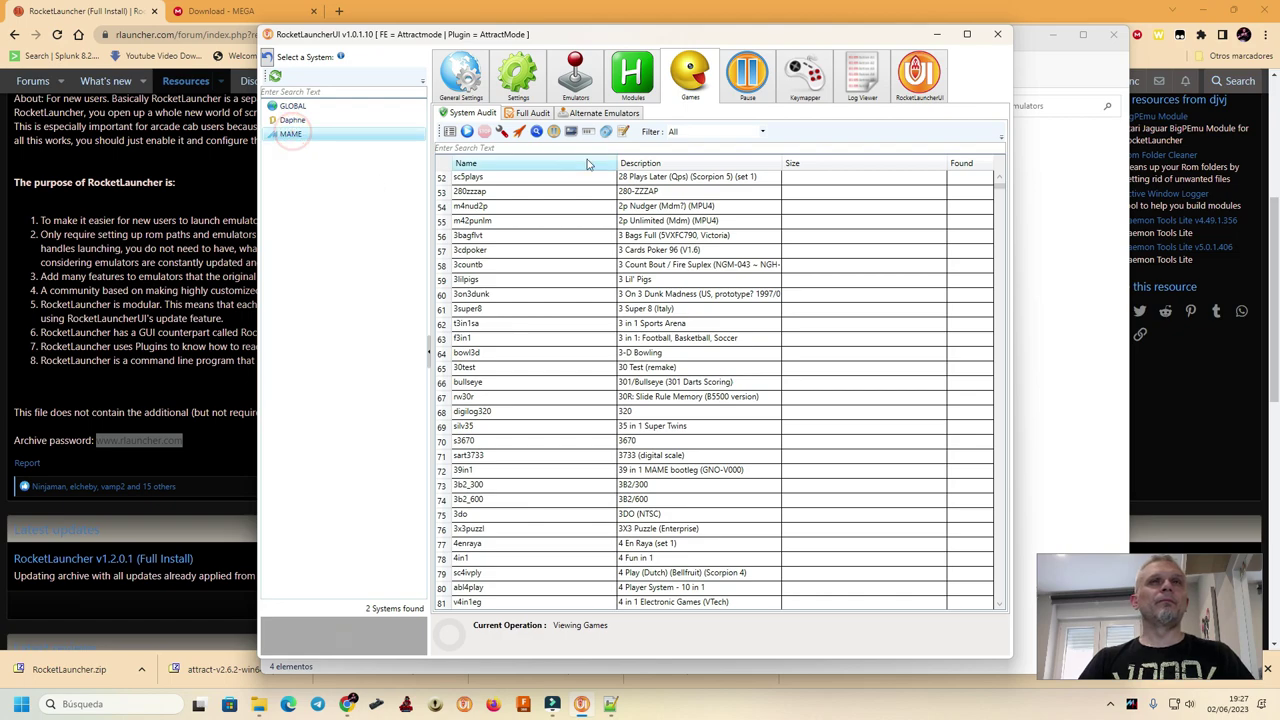
{"action": "left_click", "coordinate": [326, 126]}
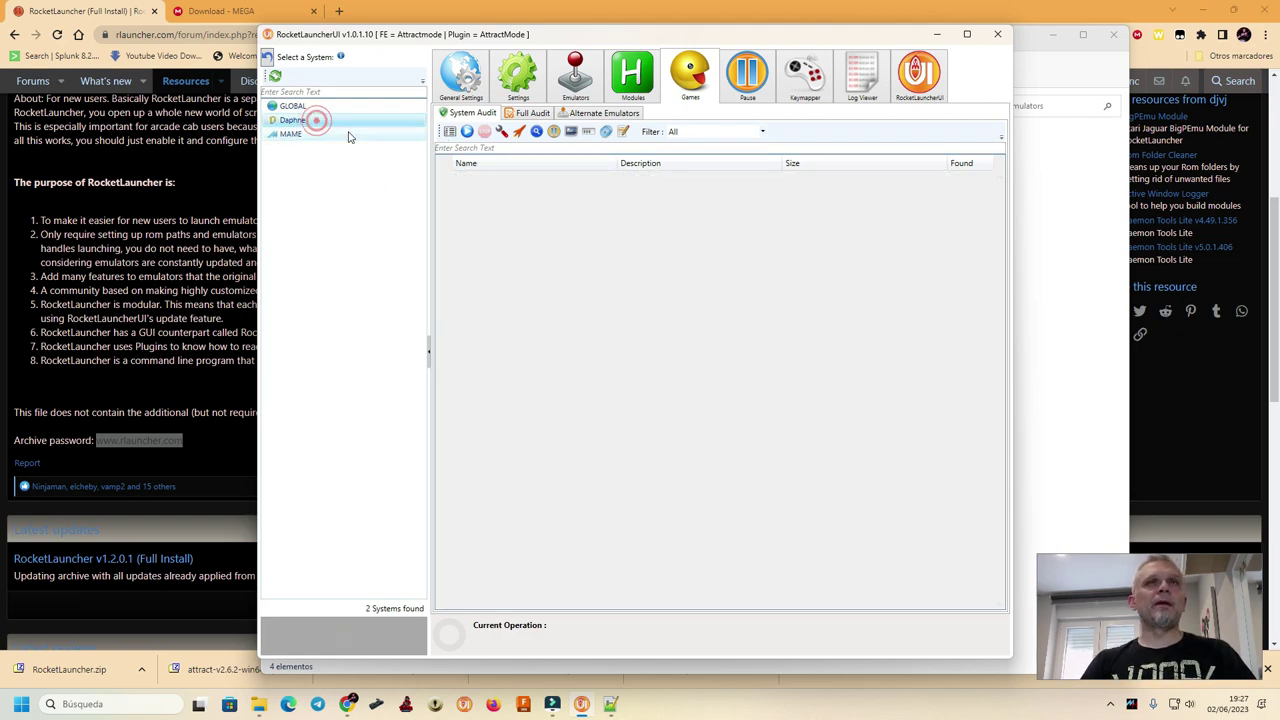
{"action": "left_click", "coordinate": [572, 88]}
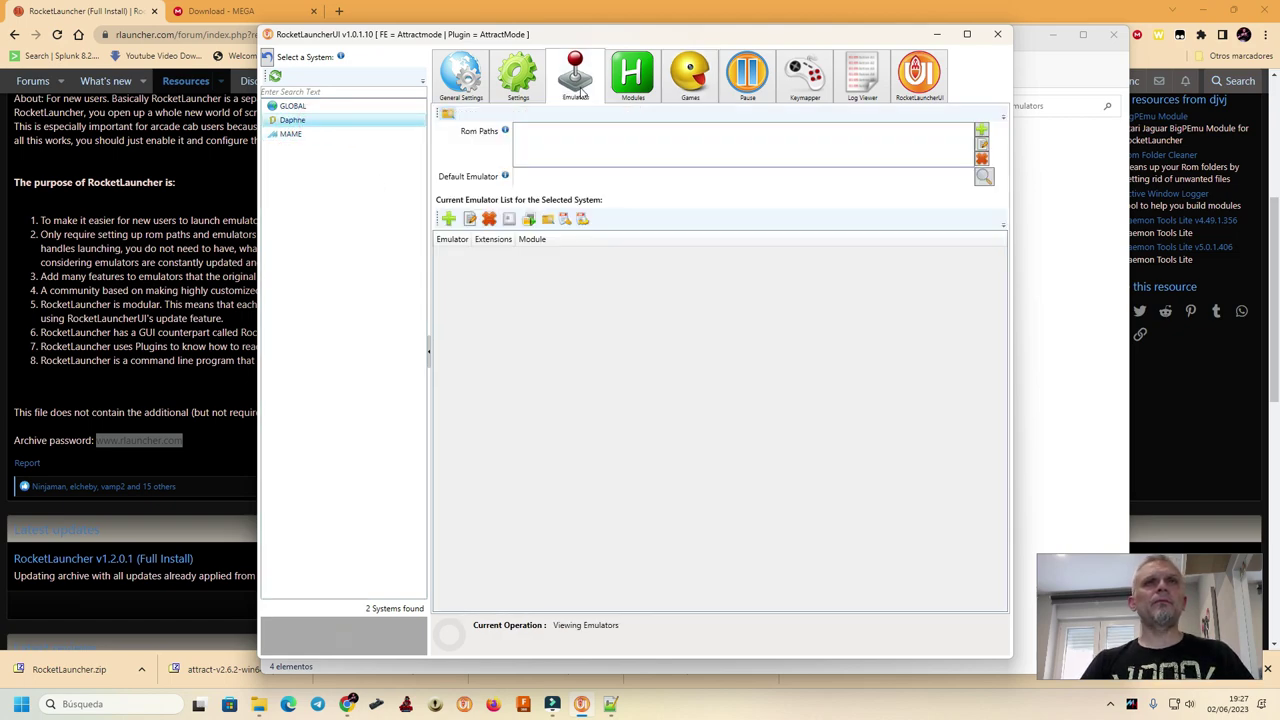
{"action": "left_click", "coordinate": [300, 135]}
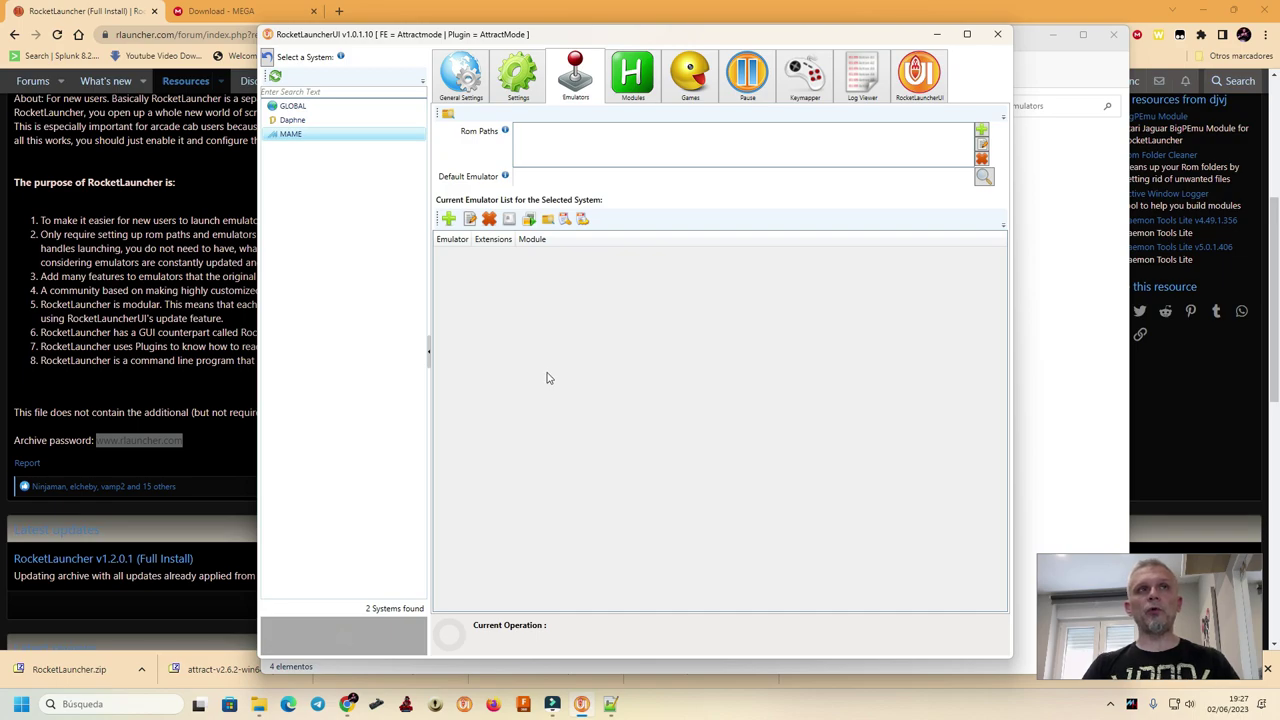
{"action": "left_click", "coordinate": [292, 136]}
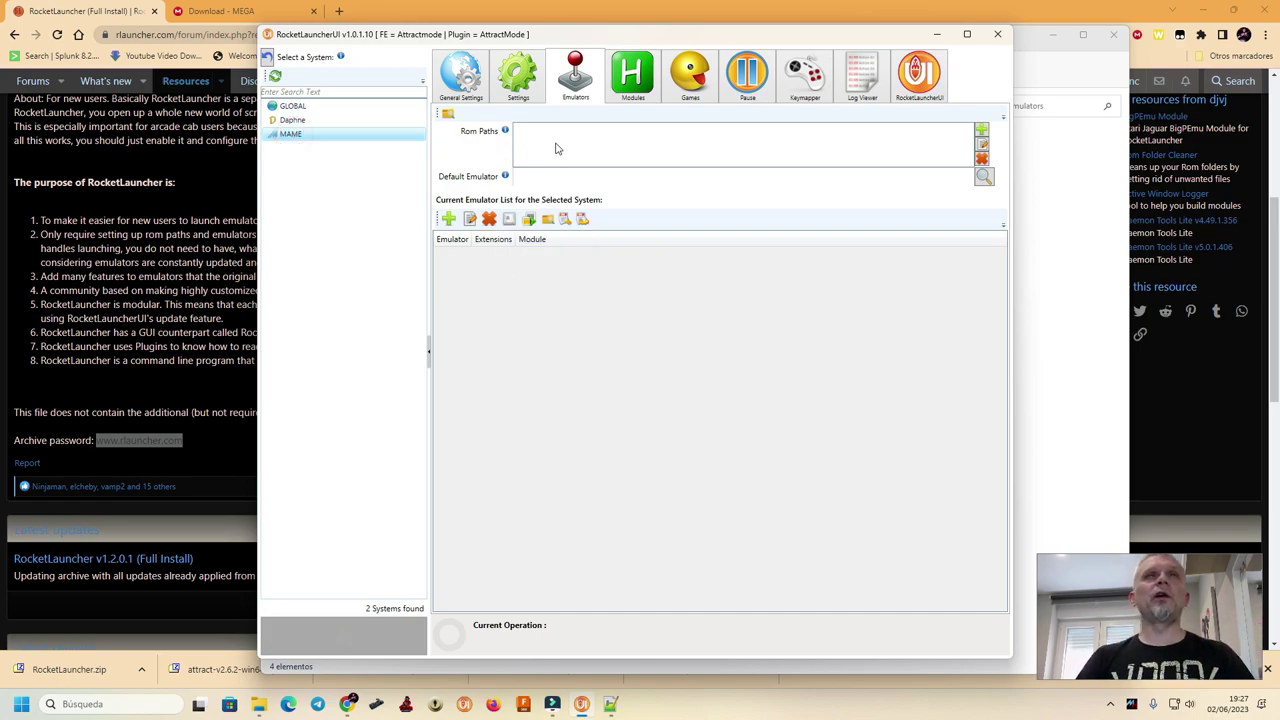
Start a new emulator entry for the MAME system and name it MAME.
{"action": "left_click", "coordinate": [448, 218]}
{"action": "left_click", "coordinate": [466, 316]}
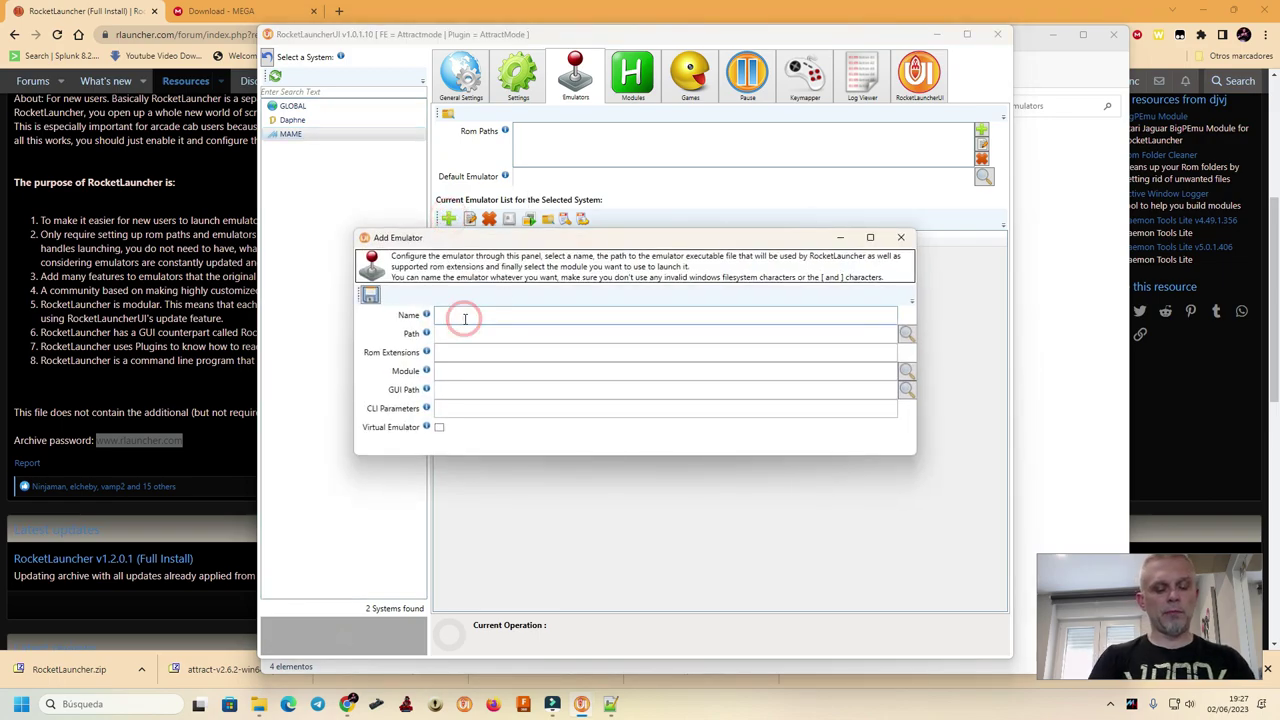
{"action": "type", "text": "MAME"}
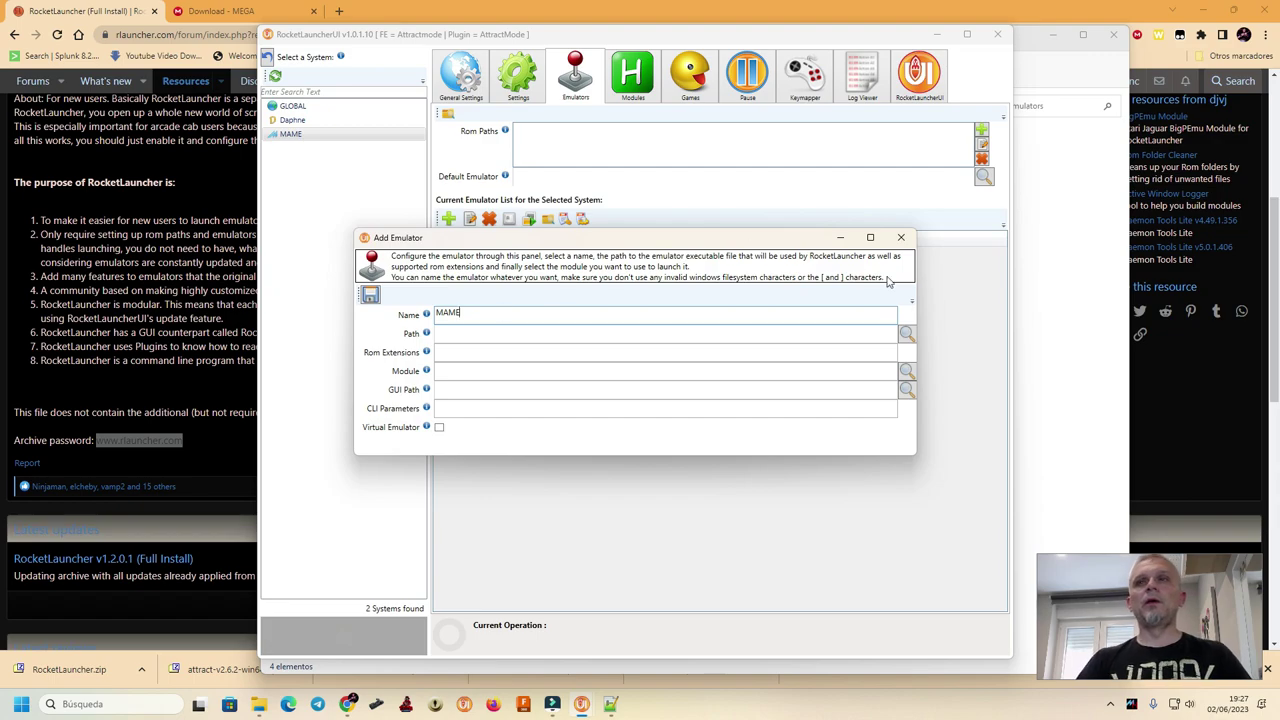
Set the emulator's path to G:\Emulation\Emulators\Mame\mame.exe.
{"action": "left_click", "coordinate": [906, 334]}
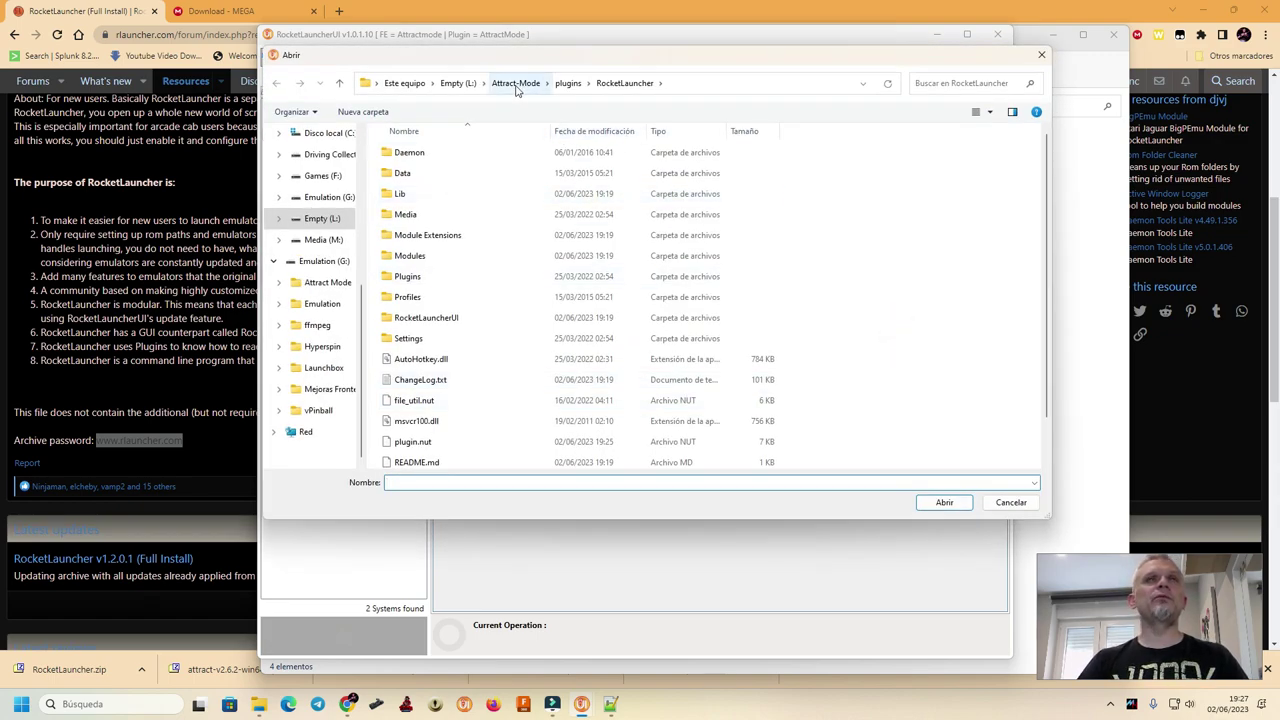
{"action": "left_click", "coordinate": [316, 196]}
{"action": "left_click", "coordinate": [432, 176]}
{"action": "double_click", "coordinate": [432, 176]}
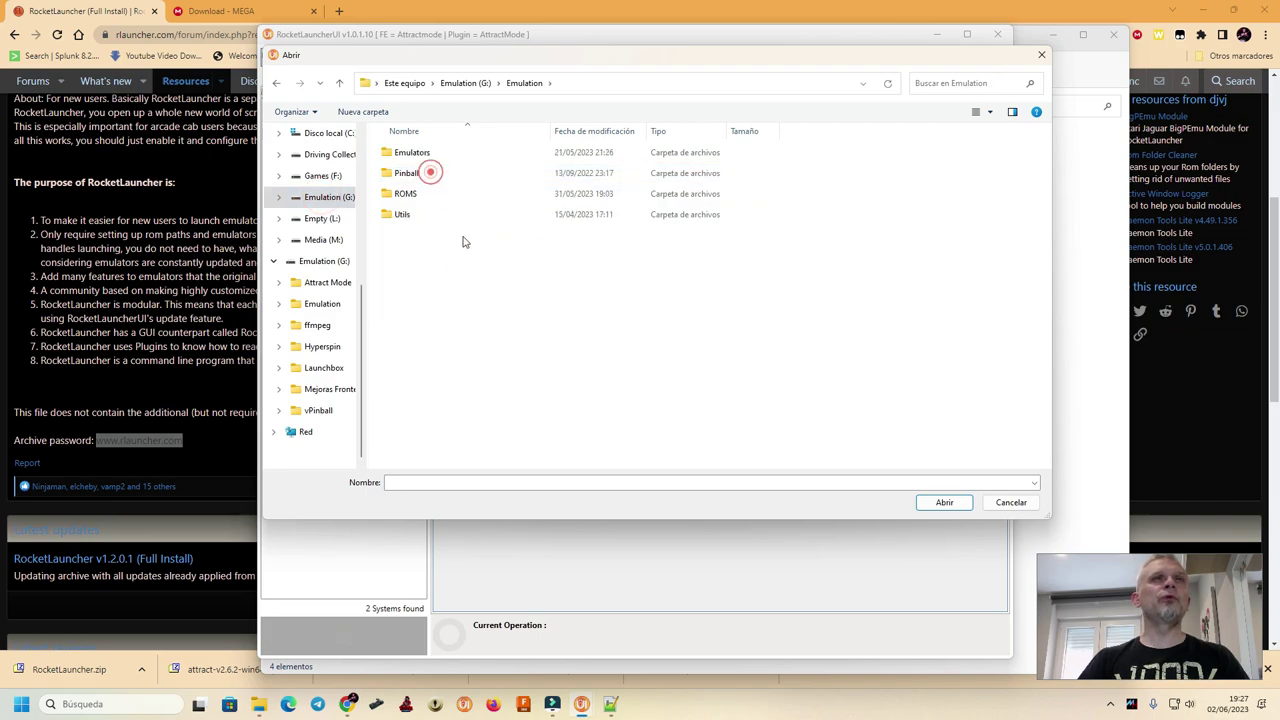
{"action": "double_click", "coordinate": [425, 153]}
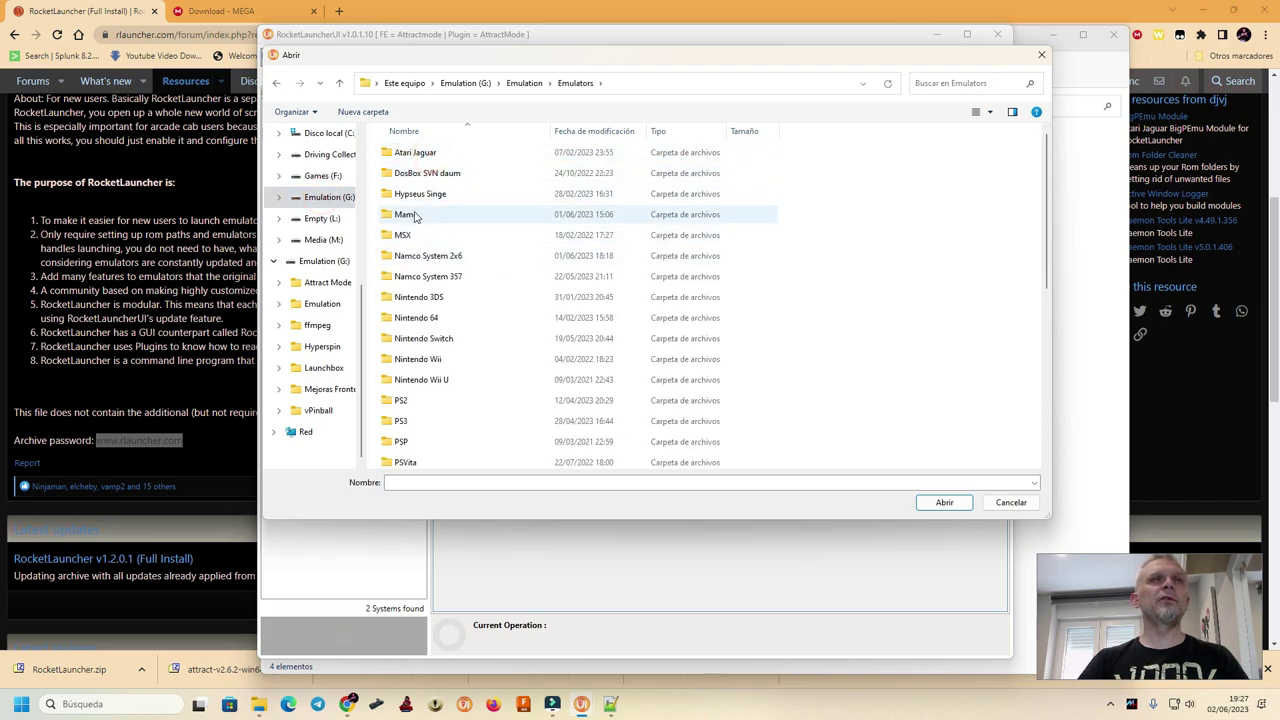
{"action": "double_click", "coordinate": [406, 214]}
{"action": "scroll", "coordinate": [412, 216], "scroll_direction": "down", "scroll_amount": 4}
{"action": "scroll", "coordinate": [480, 340], "scroll_direction": "down", "scroll_amount": 7}
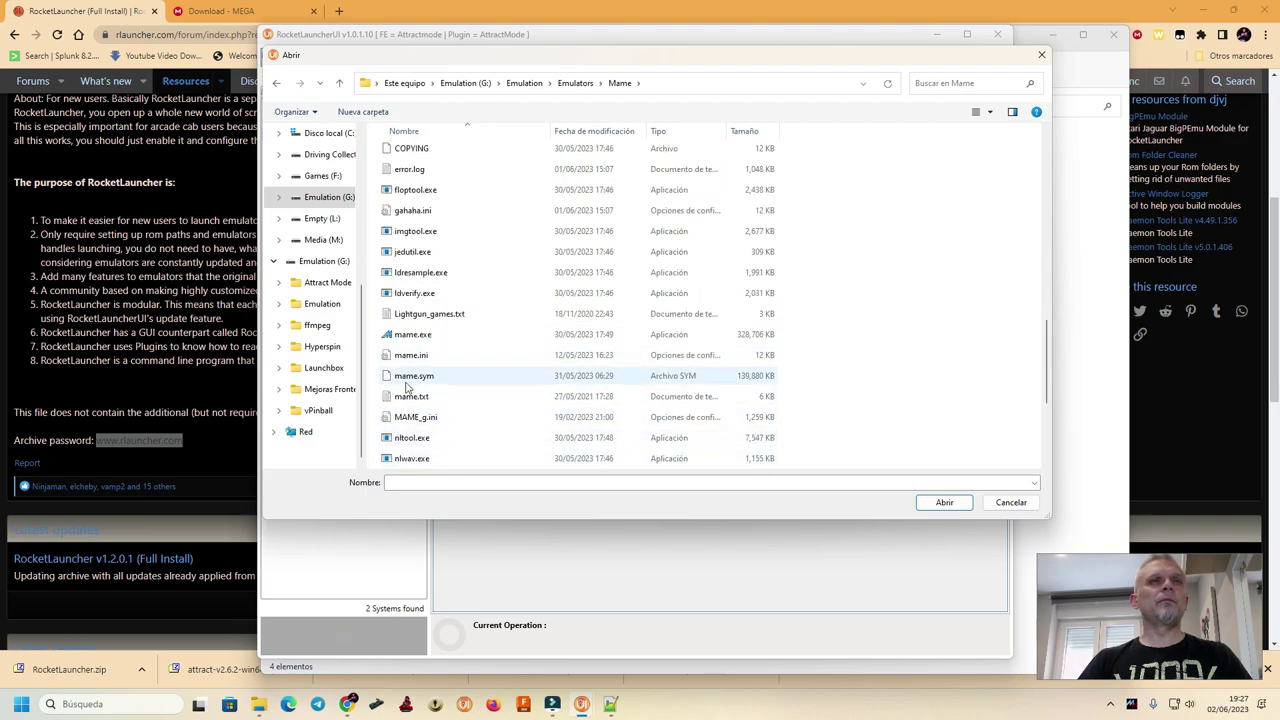
{"action": "double_click", "coordinate": [412, 334]}
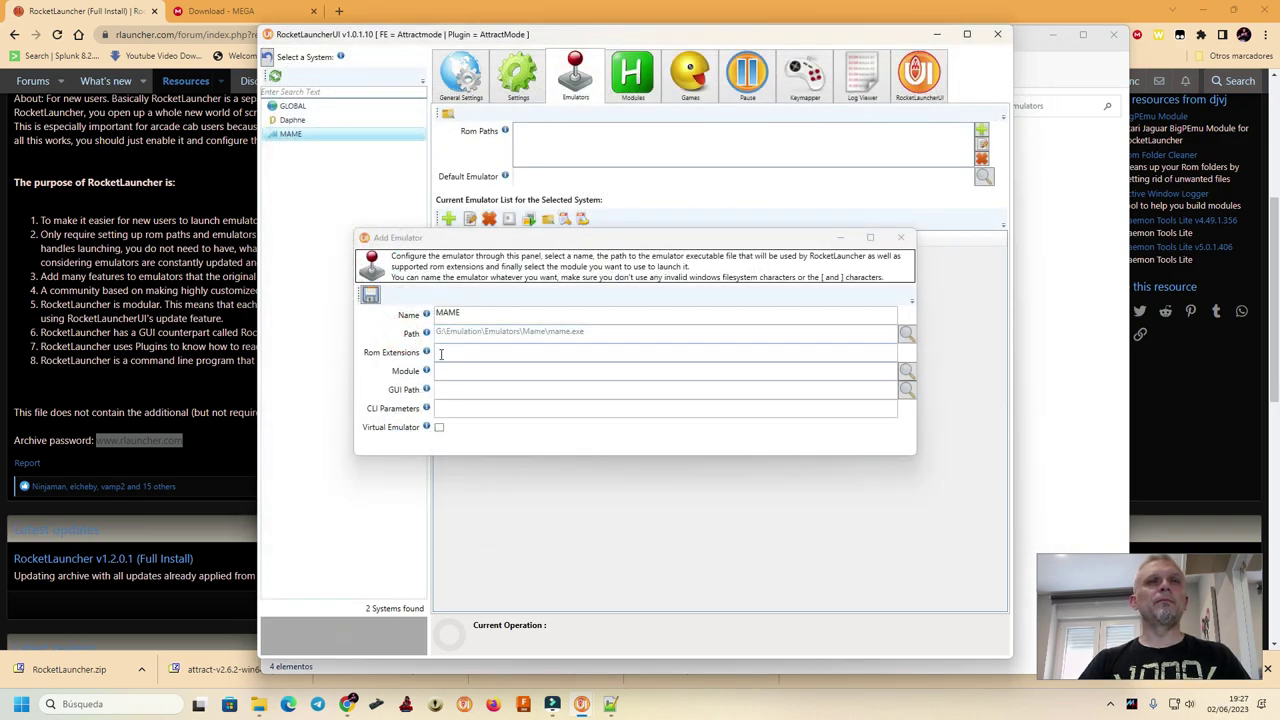
Set the ROM extension to zip, choose MAME.ahk as the module, and save the emulator entry.
{"action": "left_click", "coordinate": [440, 353]}
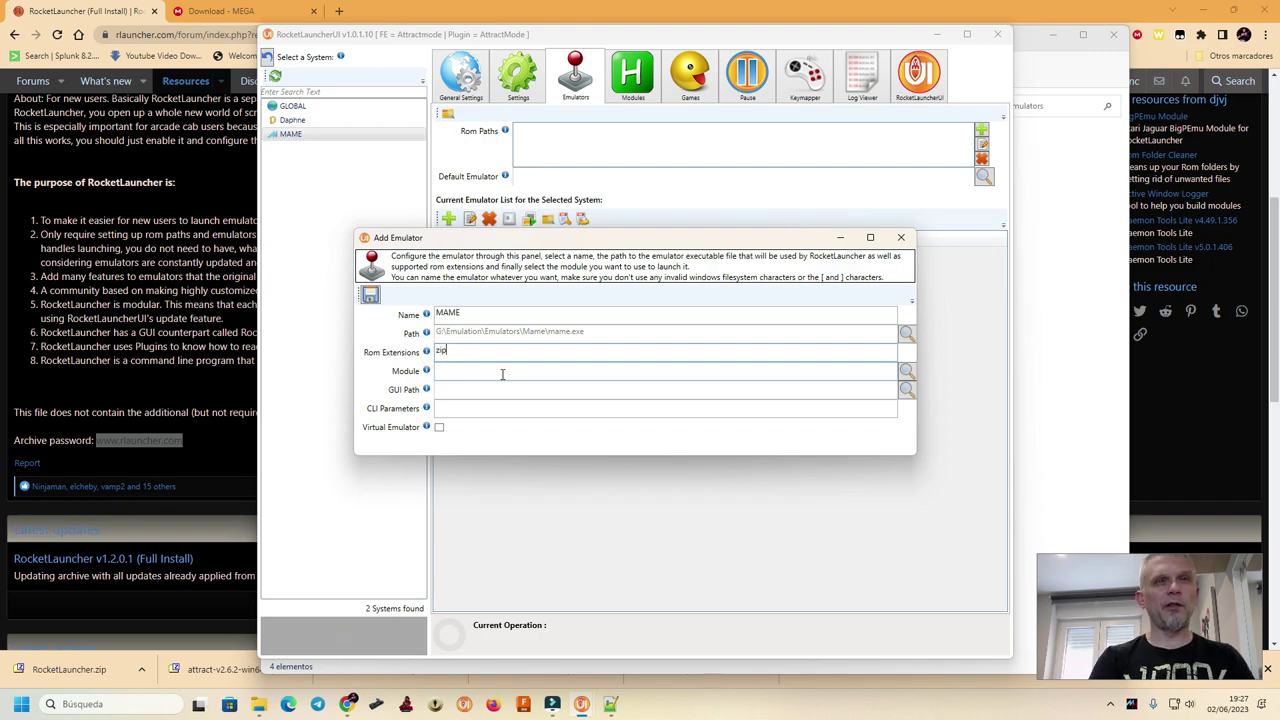
{"action": "left_click", "coordinate": [905, 372]}
{"action": "left_click", "coordinate": [372, 304]}
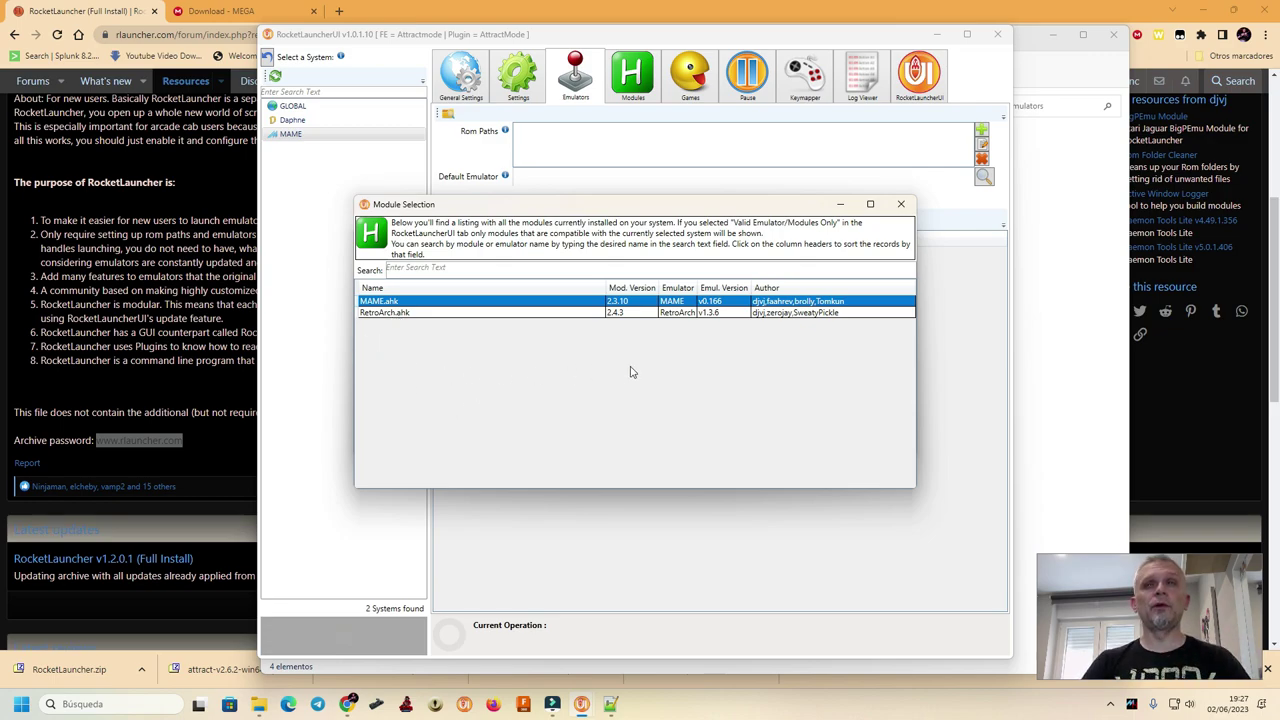
{"action": "double_click", "coordinate": [398, 303]}
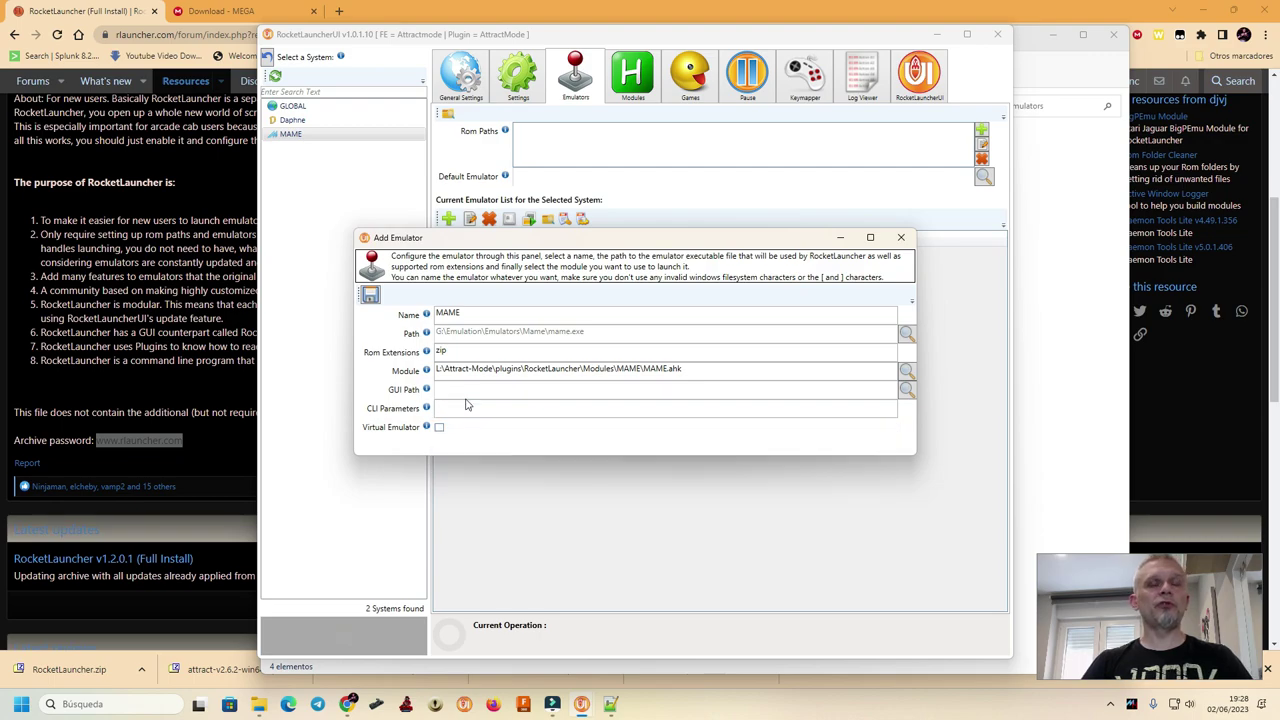
{"action": "left_click", "coordinate": [370, 296]}
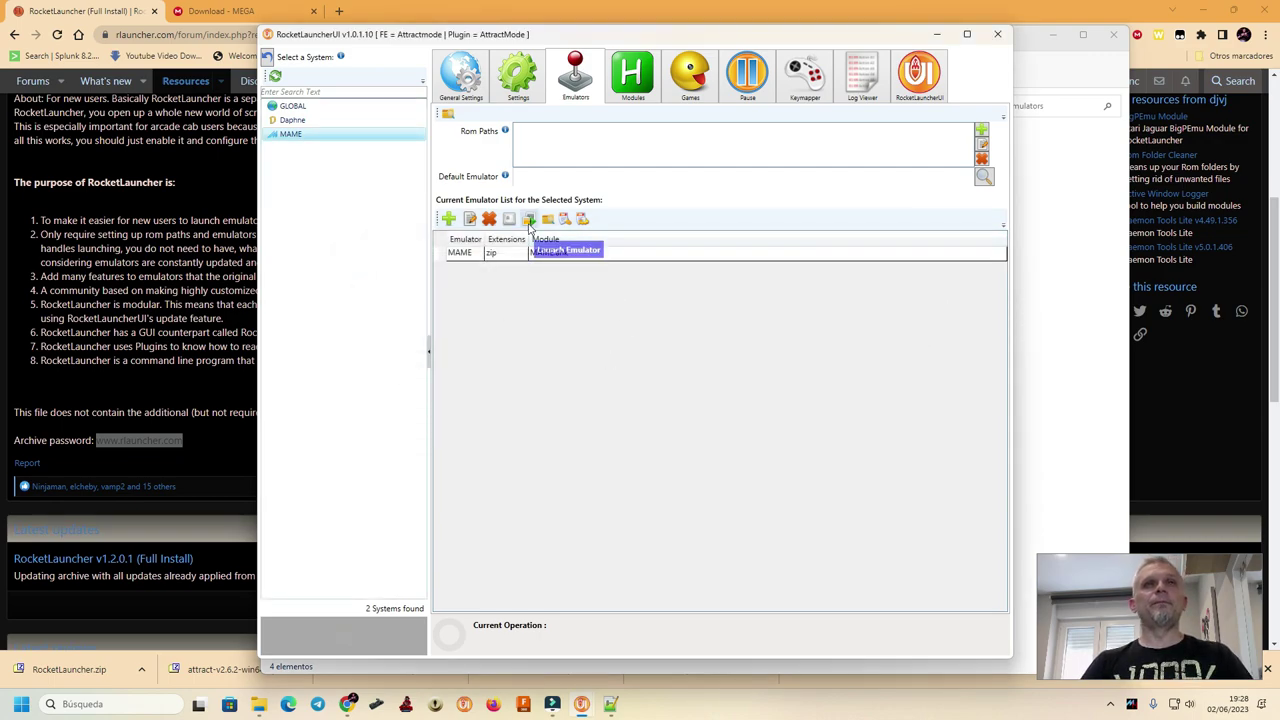
Choose MAME as the default emulator for the MAME system.
{"action": "left_click", "coordinate": [984, 177]}
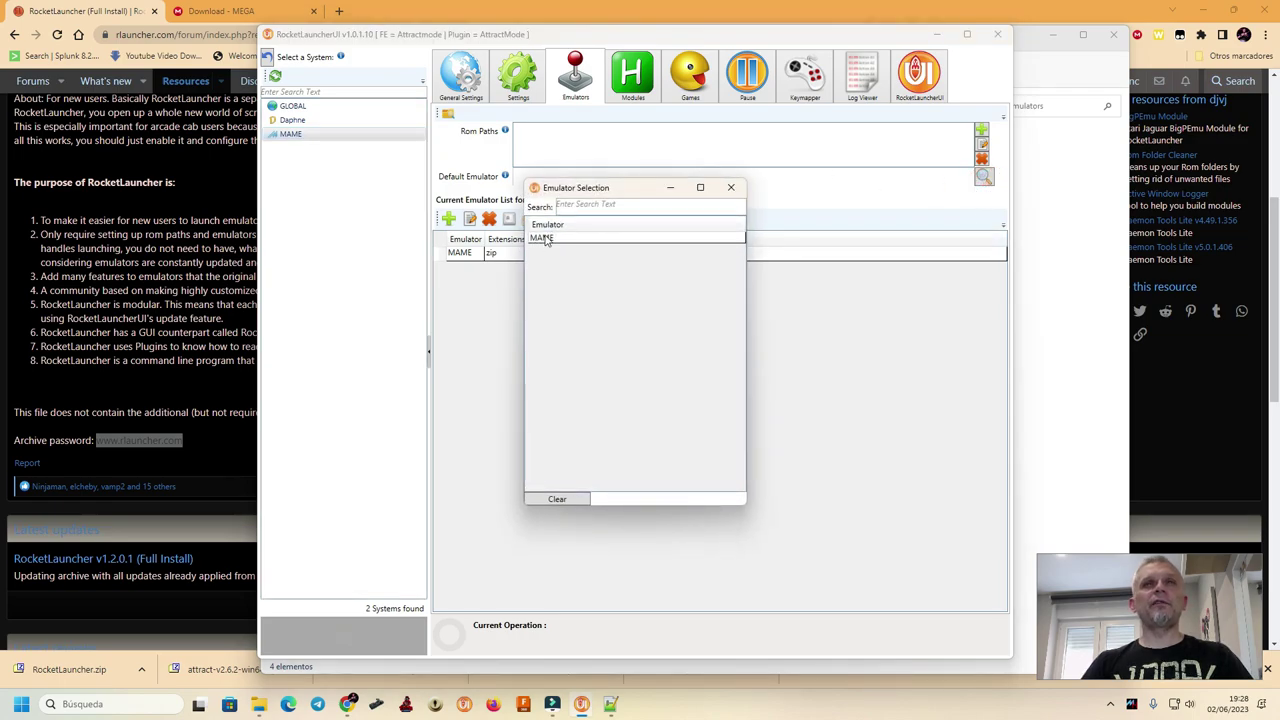
{"action": "left_click", "coordinate": [546, 240]}
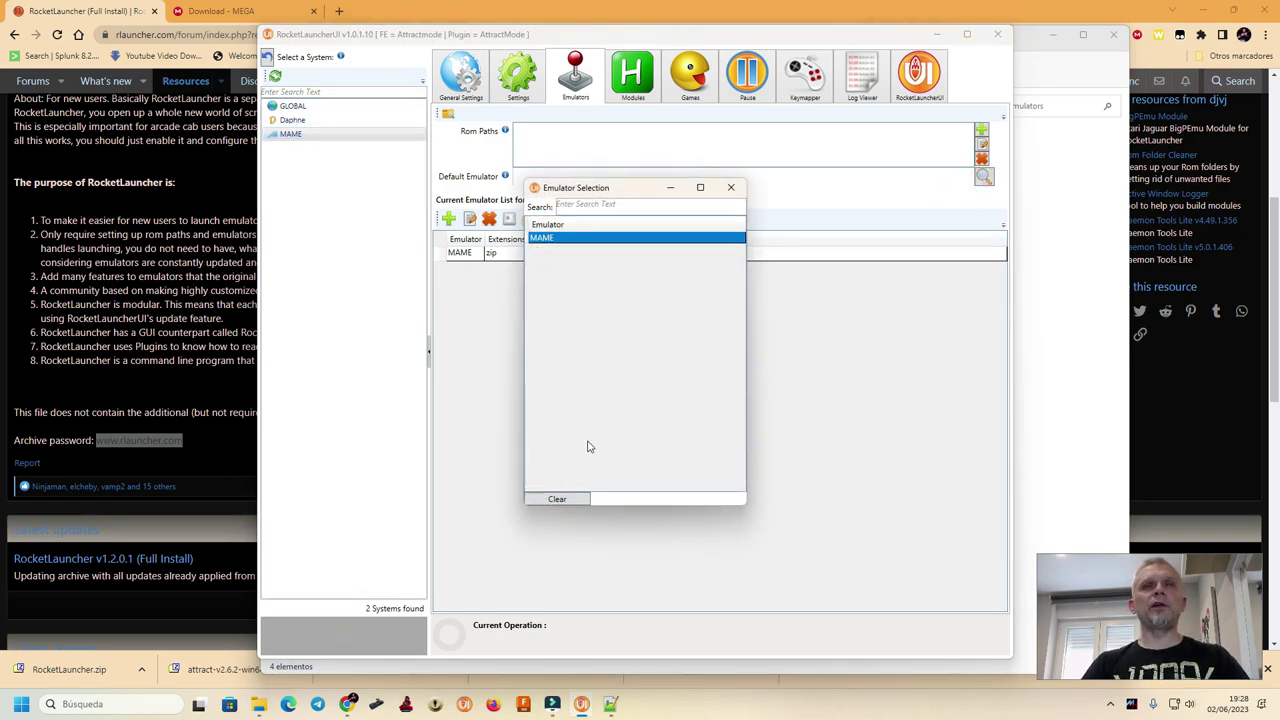
{"action": "double_click", "coordinate": [588, 240]}
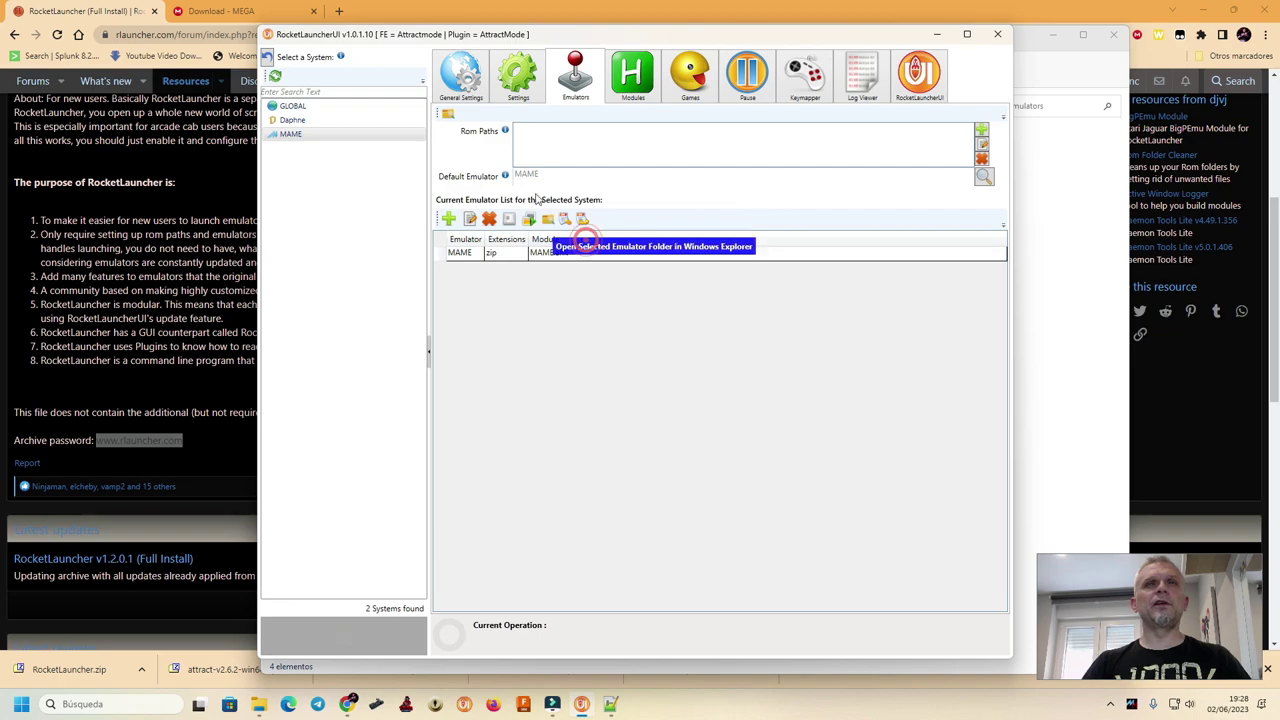
Add G:\Emulation\ROMS\MAME ROMs (merged) as a ROM path for the MAME system.
{"action": "left_click", "coordinate": [981, 133]}
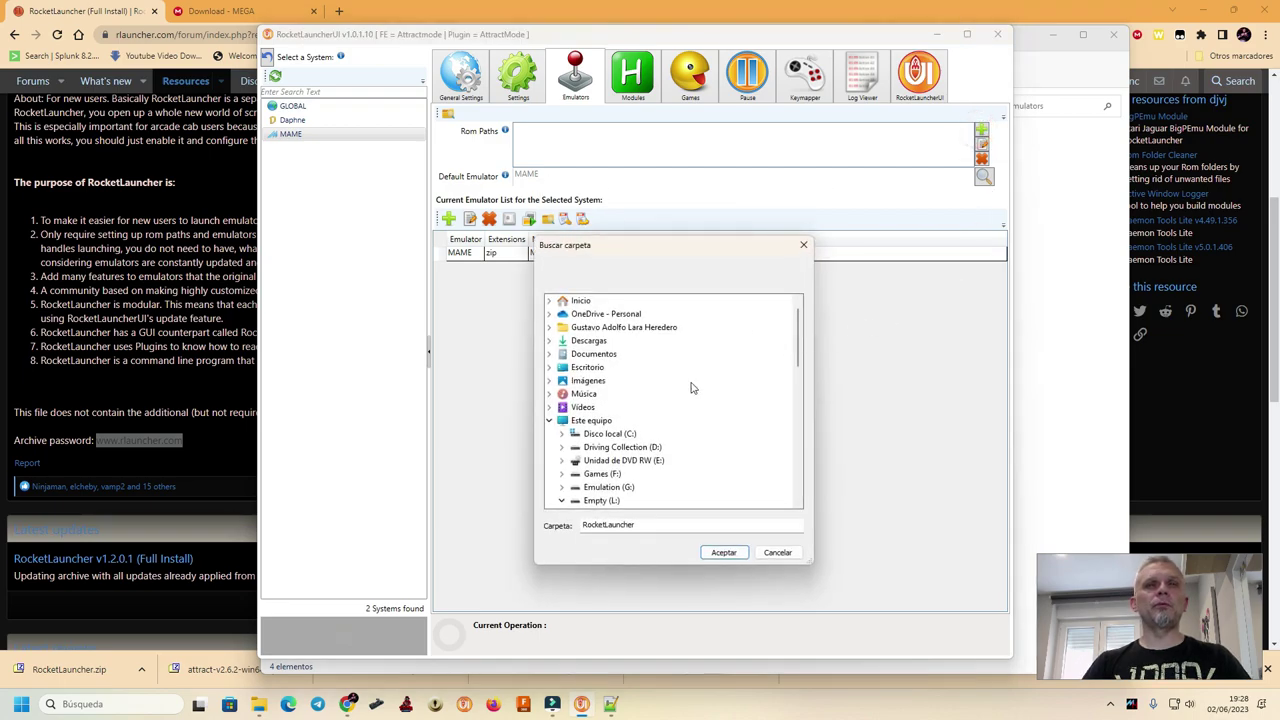
{"action": "left_click", "coordinate": [563, 447]}
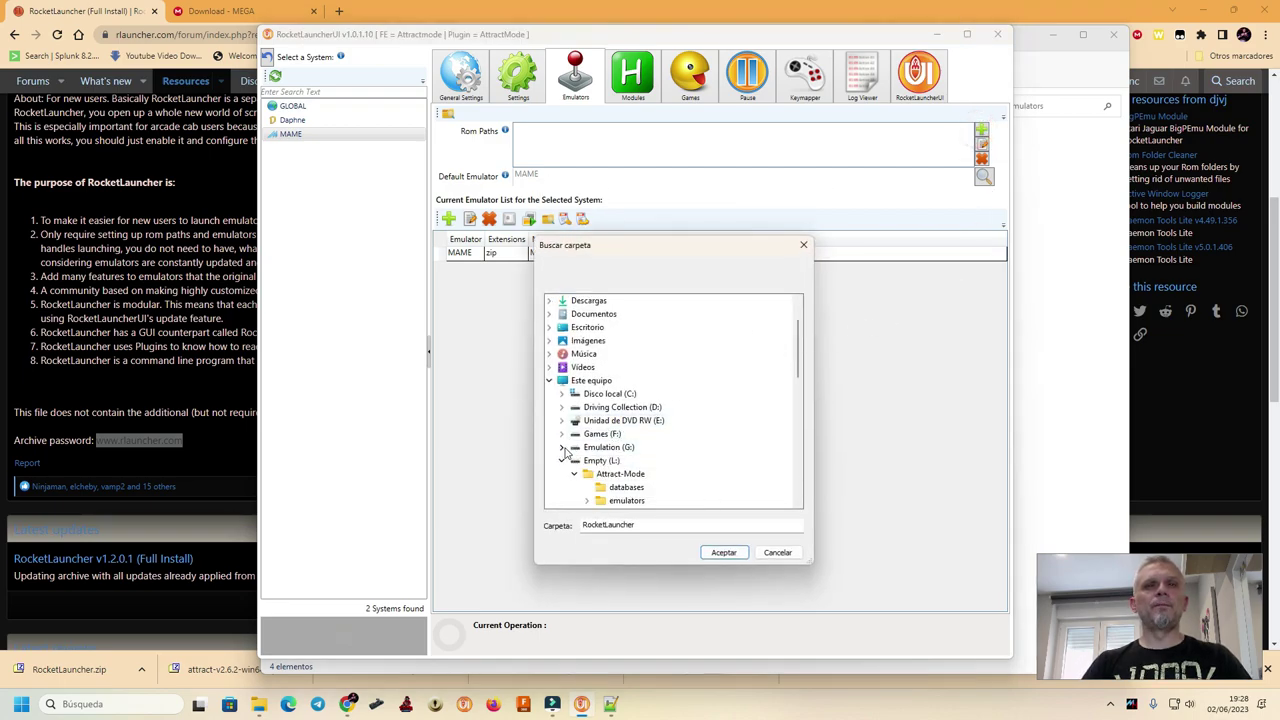
{"action": "scroll", "coordinate": [754, 428], "scroll_direction": "down", "scroll_amount": 2}
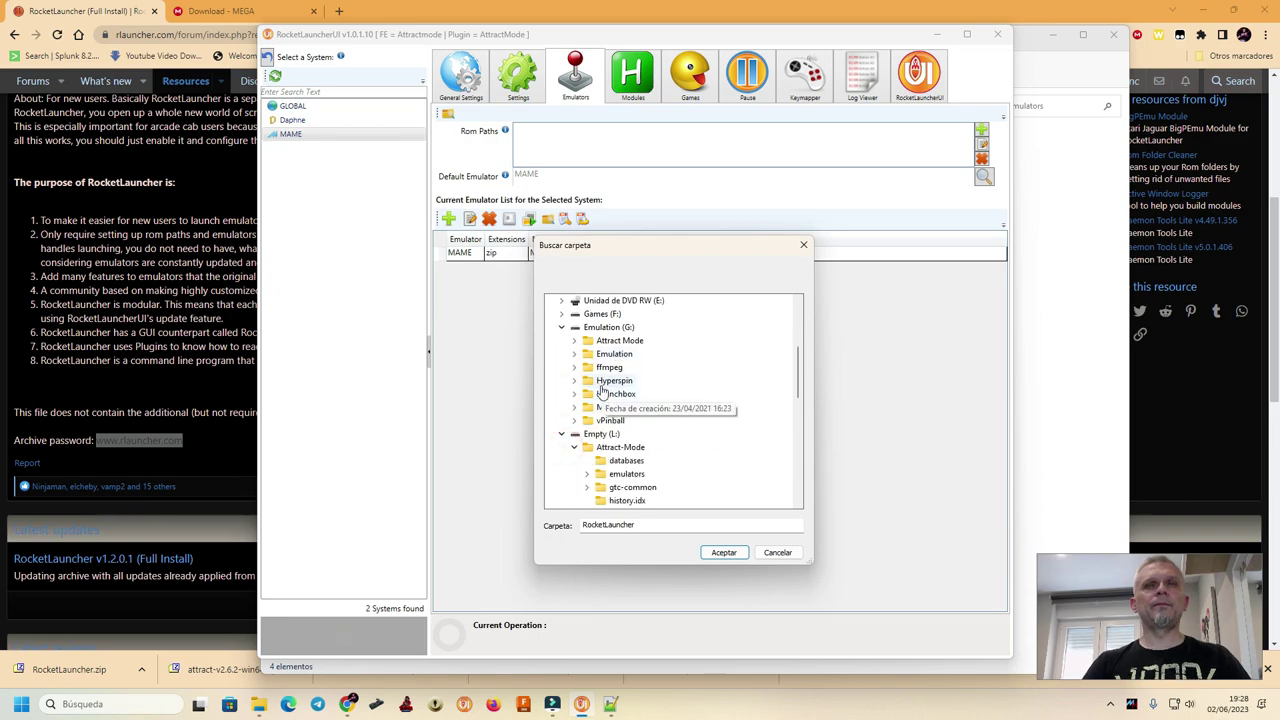
{"action": "left_click", "coordinate": [575, 354]}
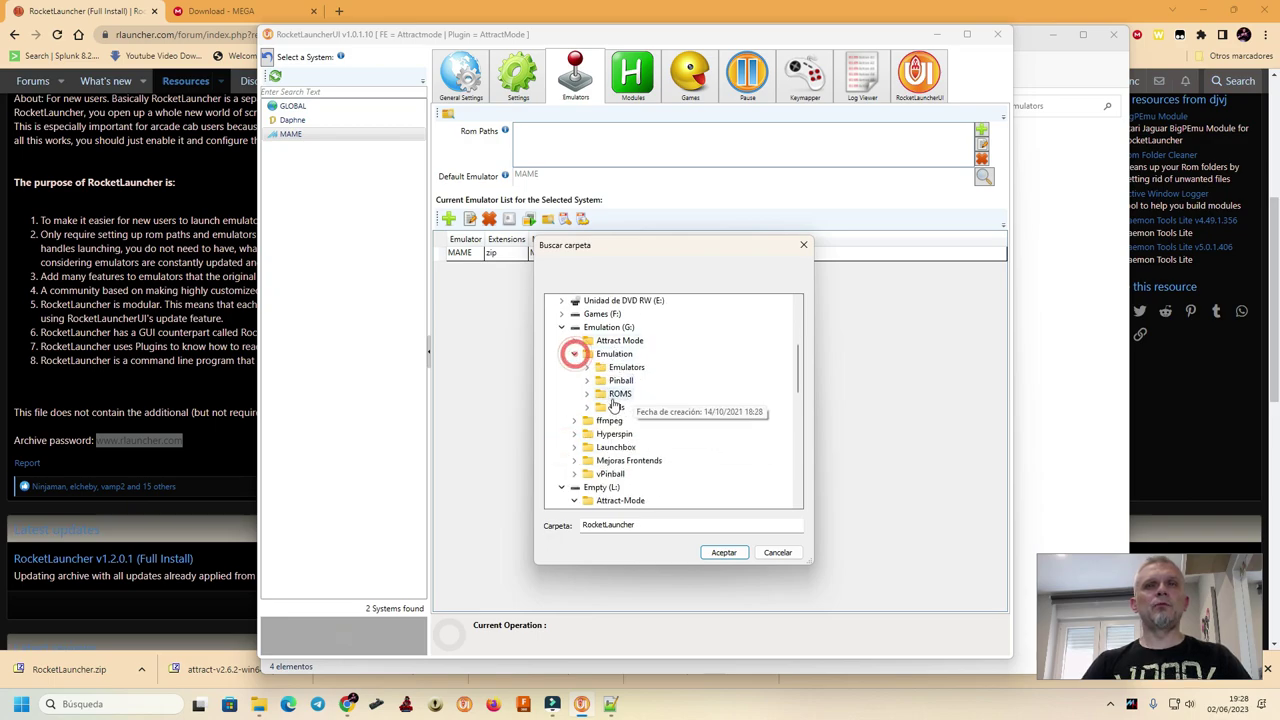
{"action": "left_click", "coordinate": [587, 394]}
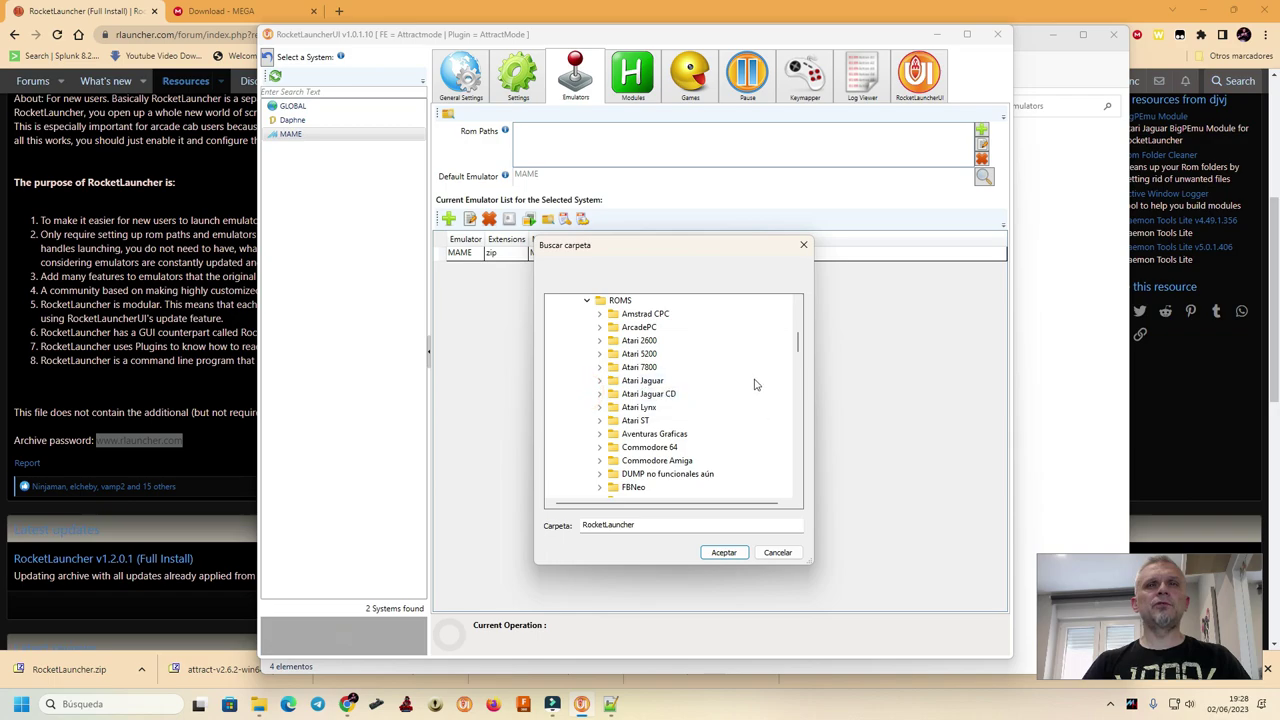
{"action": "scroll", "coordinate": [757, 383], "scroll_direction": "down", "scroll_amount": 1}
{"action": "scroll", "coordinate": [754, 385], "scroll_direction": "down", "scroll_amount": 2}
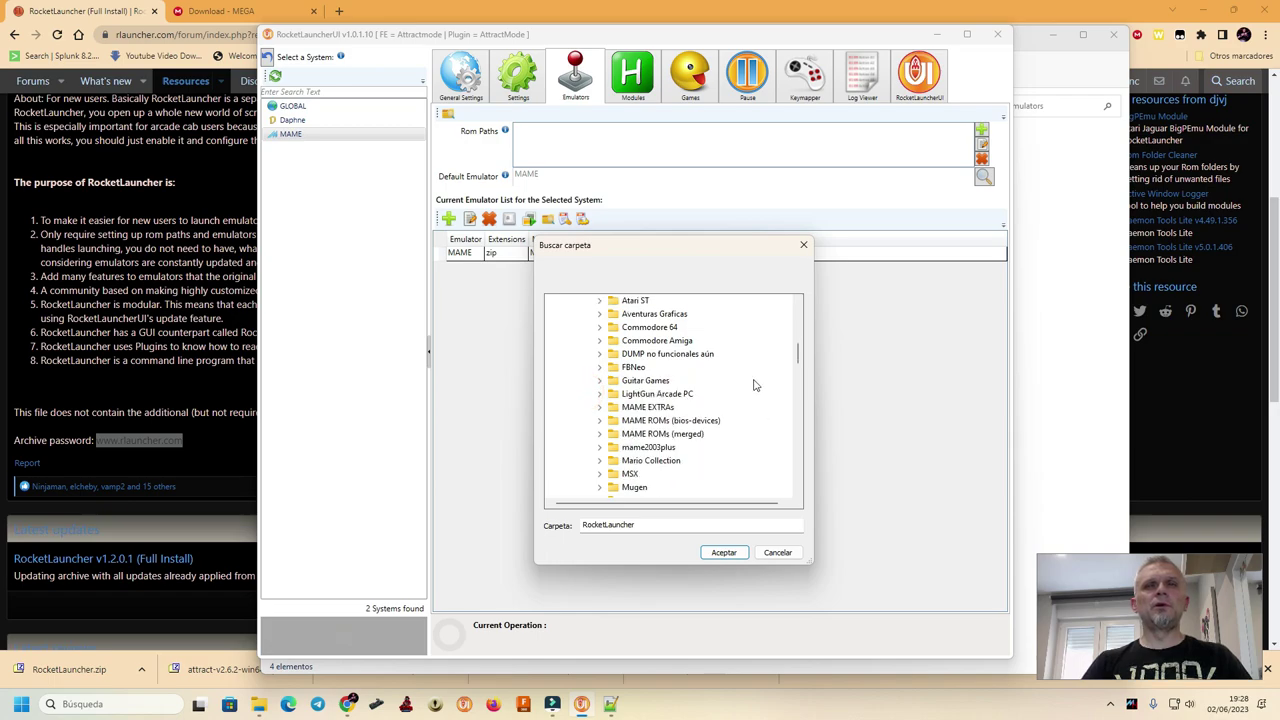
{"action": "left_click", "coordinate": [673, 441]}
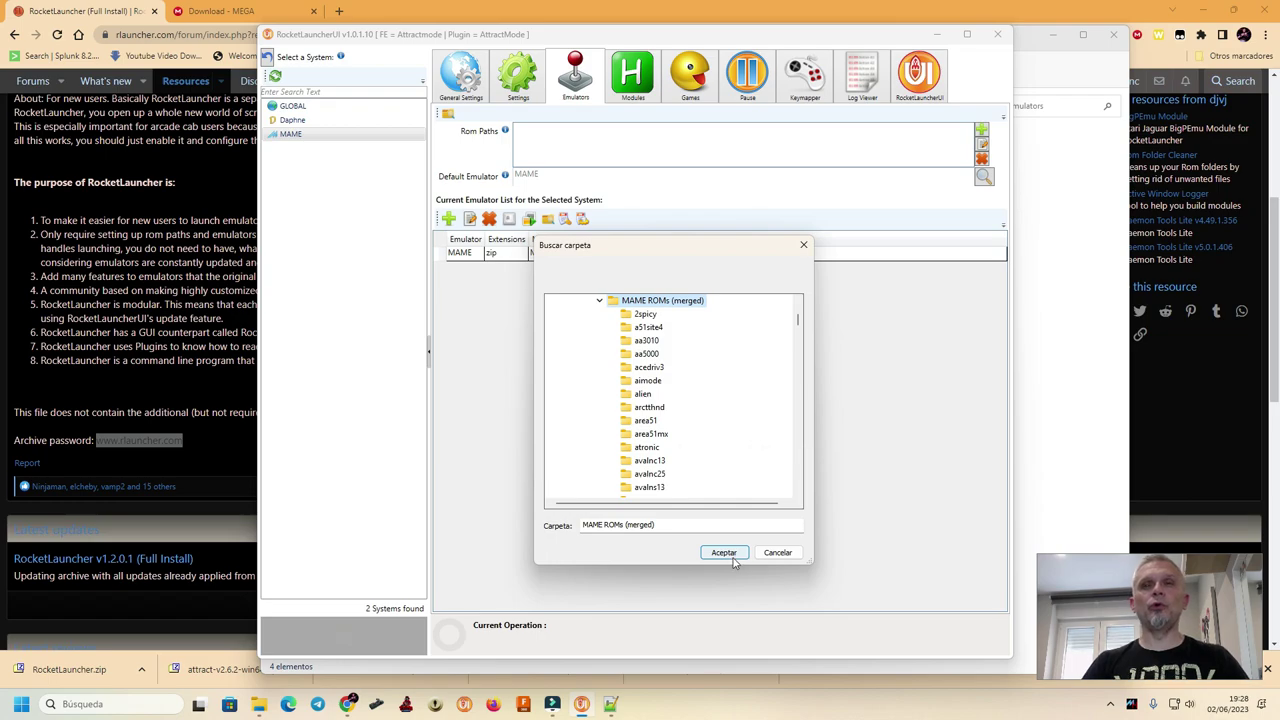
{"action": "left_click", "coordinate": [724, 553]}
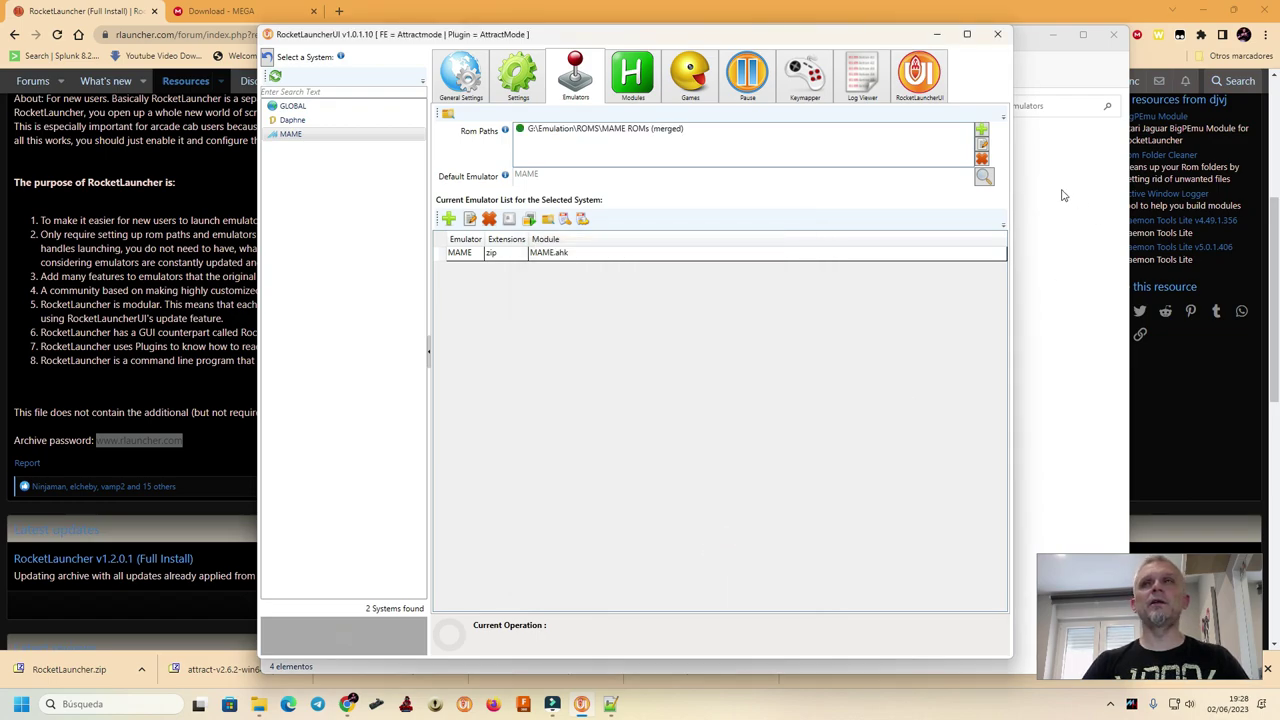
Add G:\Emulation\ROMS\MAME ROMs (bios-devices) as a second ROM path for the MAME system.
{"action": "left_click", "coordinate": [981, 130]}
{"action": "scroll", "coordinate": [640, 420], "scroll_direction": "down", "scroll_amount": 3}
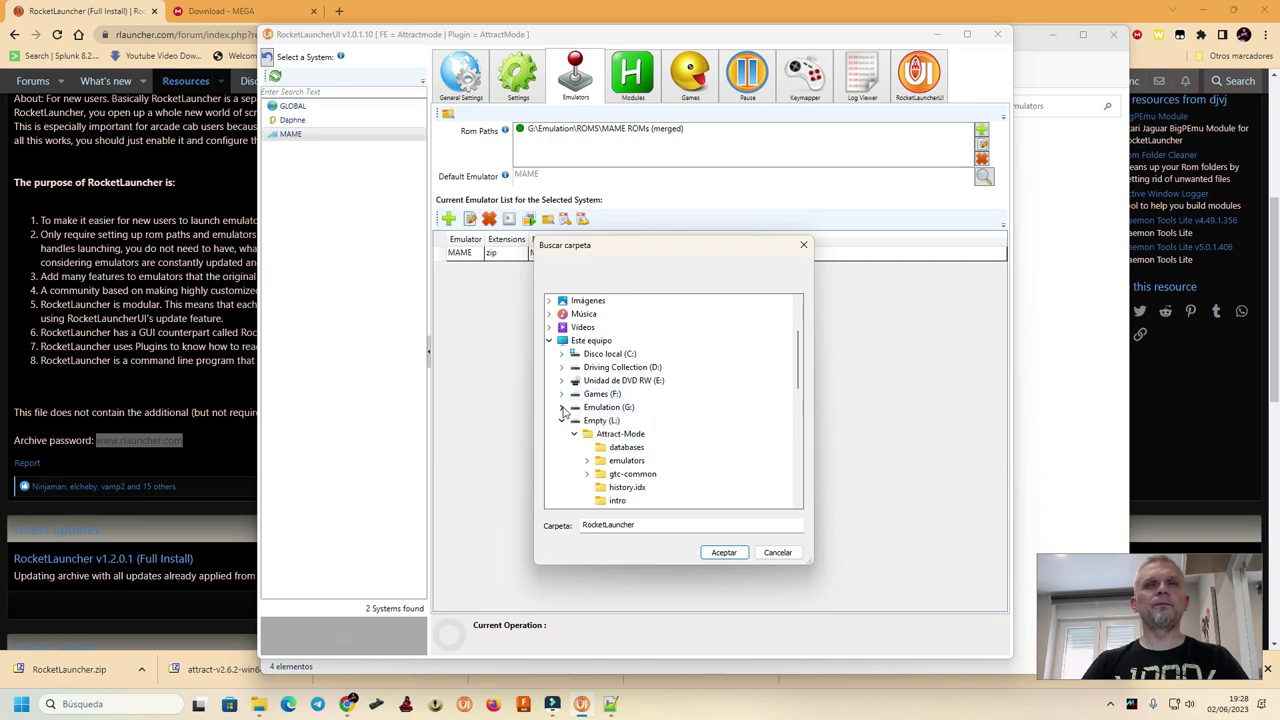
{"action": "left_click", "coordinate": [561, 407]}
{"action": "scroll", "coordinate": [652, 440], "scroll_direction": "down", "scroll_amount": 1}
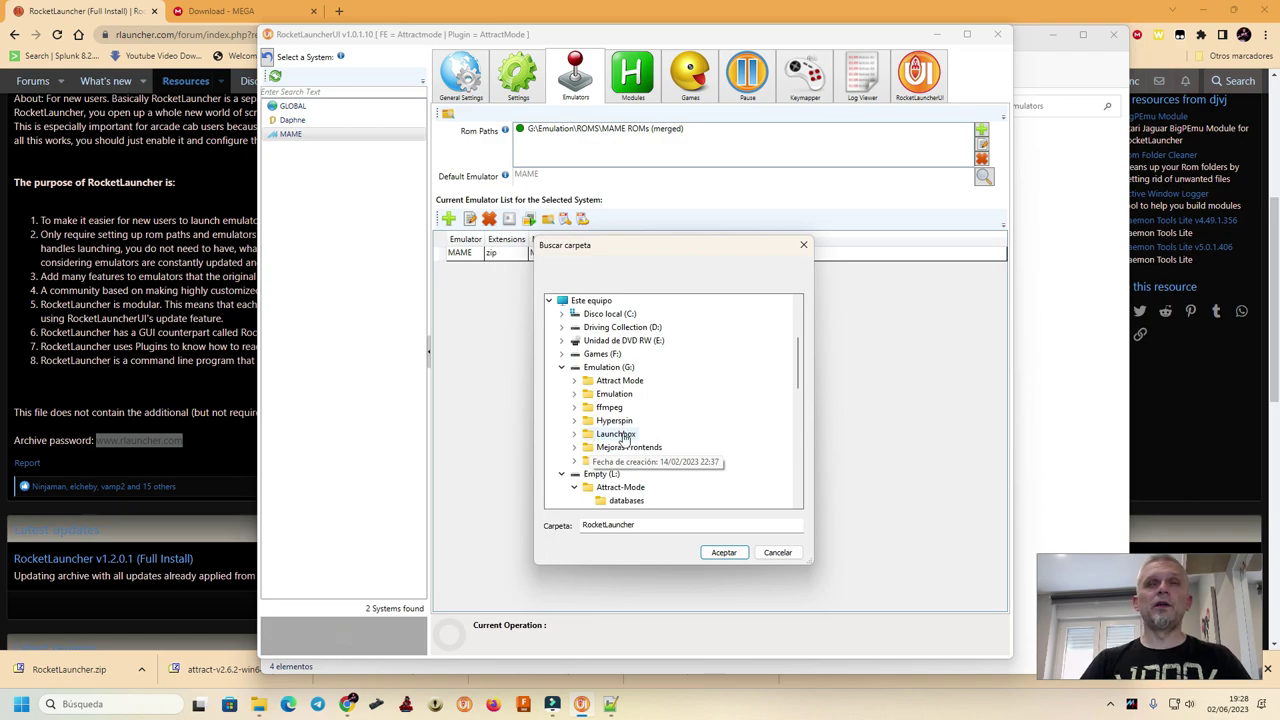
{"action": "left_click", "coordinate": [575, 394]}
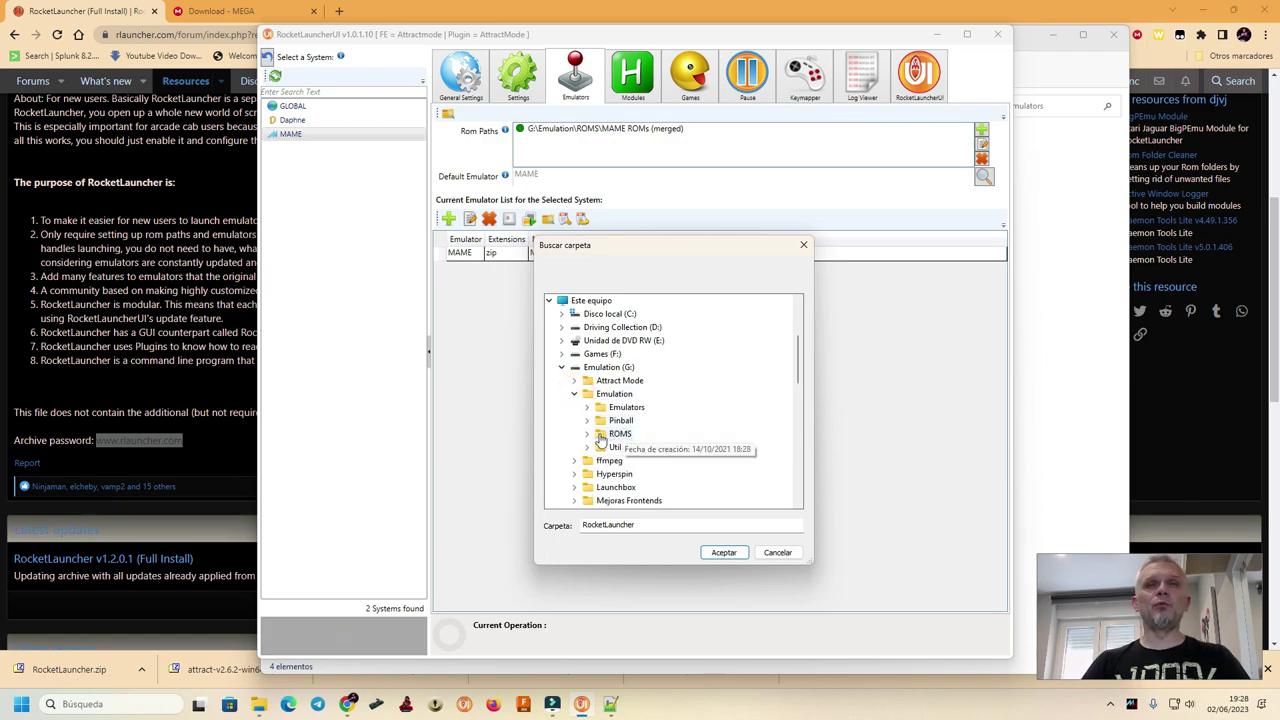
{"action": "left_click", "coordinate": [588, 434]}
{"action": "scroll", "coordinate": [701, 401], "scroll_direction": "down", "scroll_amount": 1}
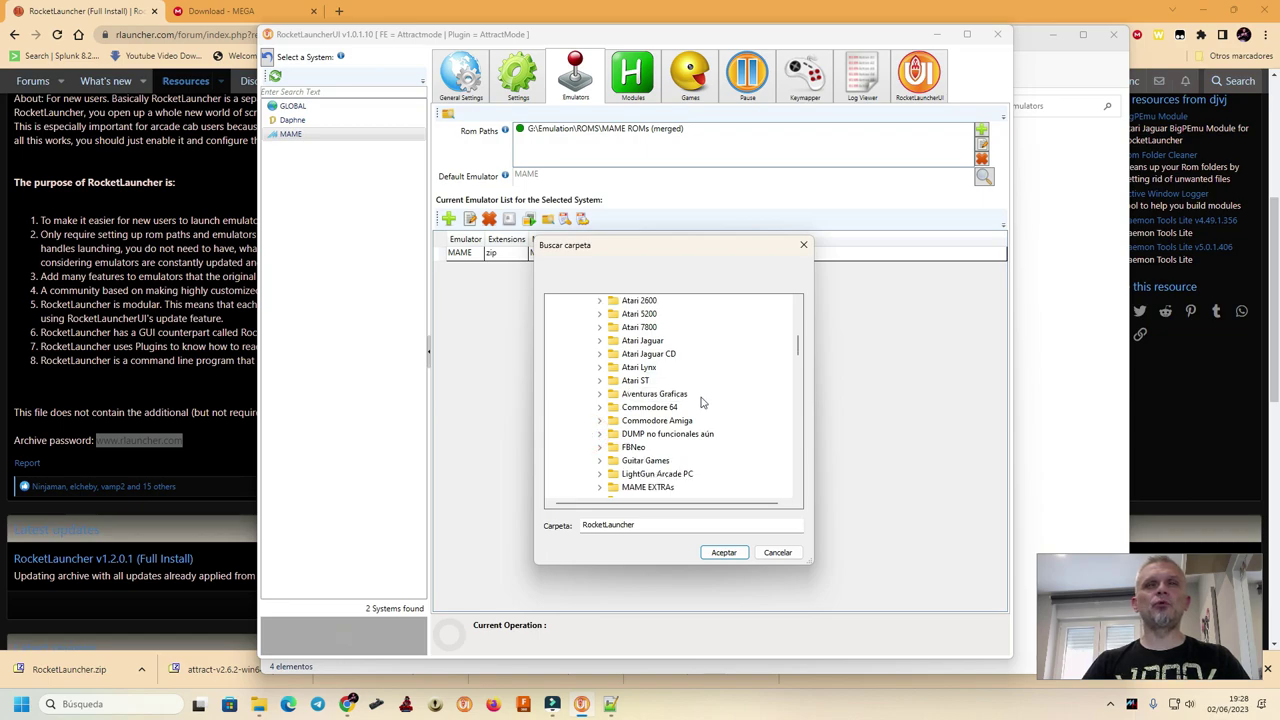
{"action": "scroll", "coordinate": [697, 418], "scroll_direction": "down", "scroll_amount": 1}
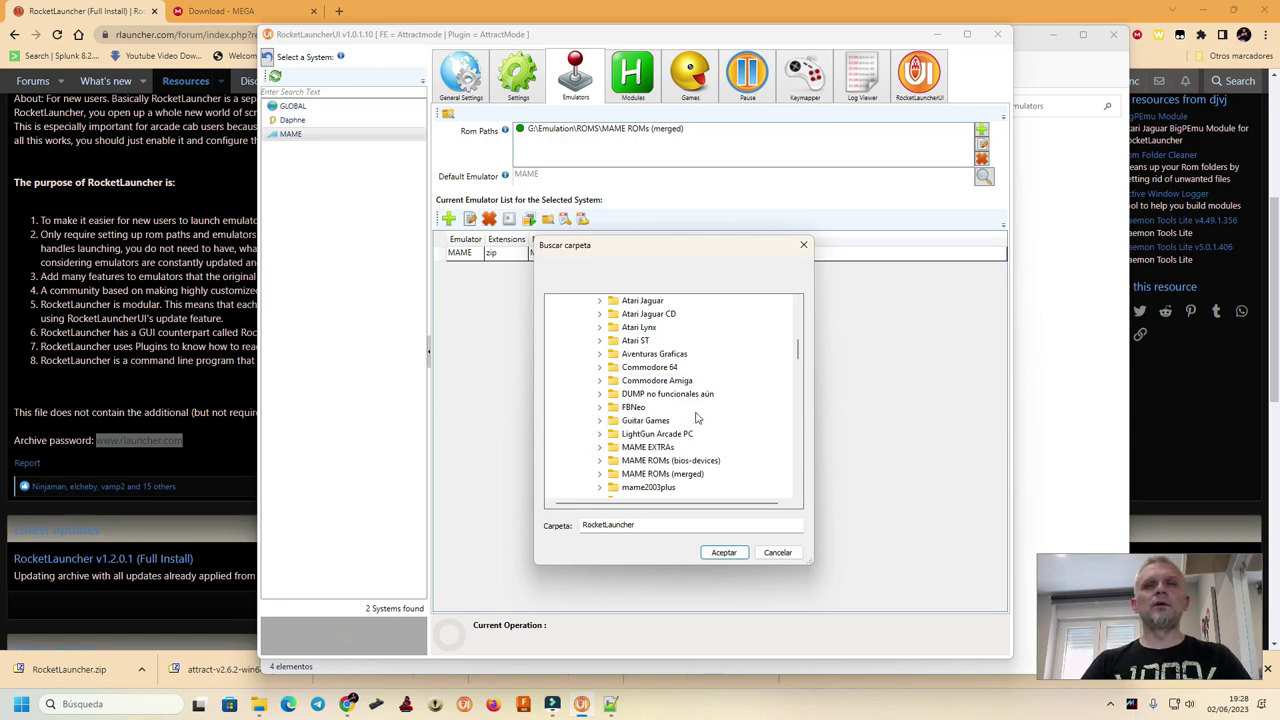
{"action": "left_click", "coordinate": [645, 461]}
{"action": "left_click", "coordinate": [723, 552]}
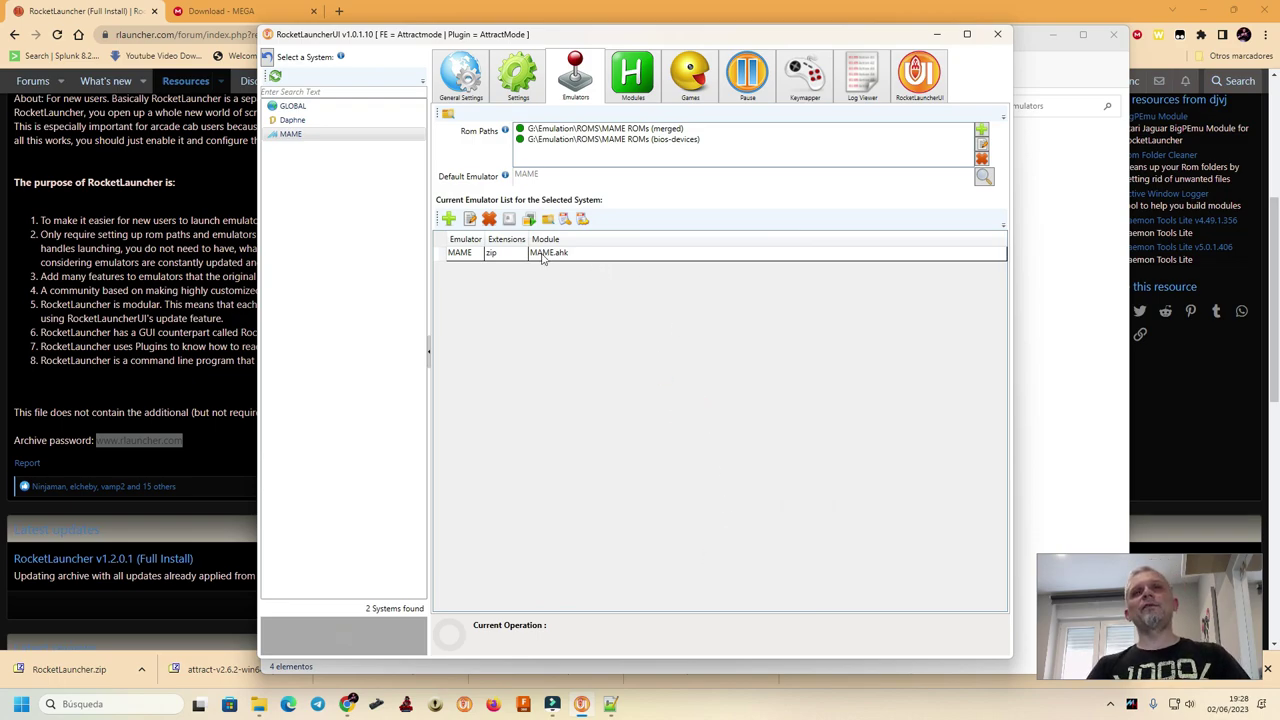
Check the modules installed for MAME, and try launching tgoldeye from the system's game list.
{"action": "left_click", "coordinate": [541, 254]}
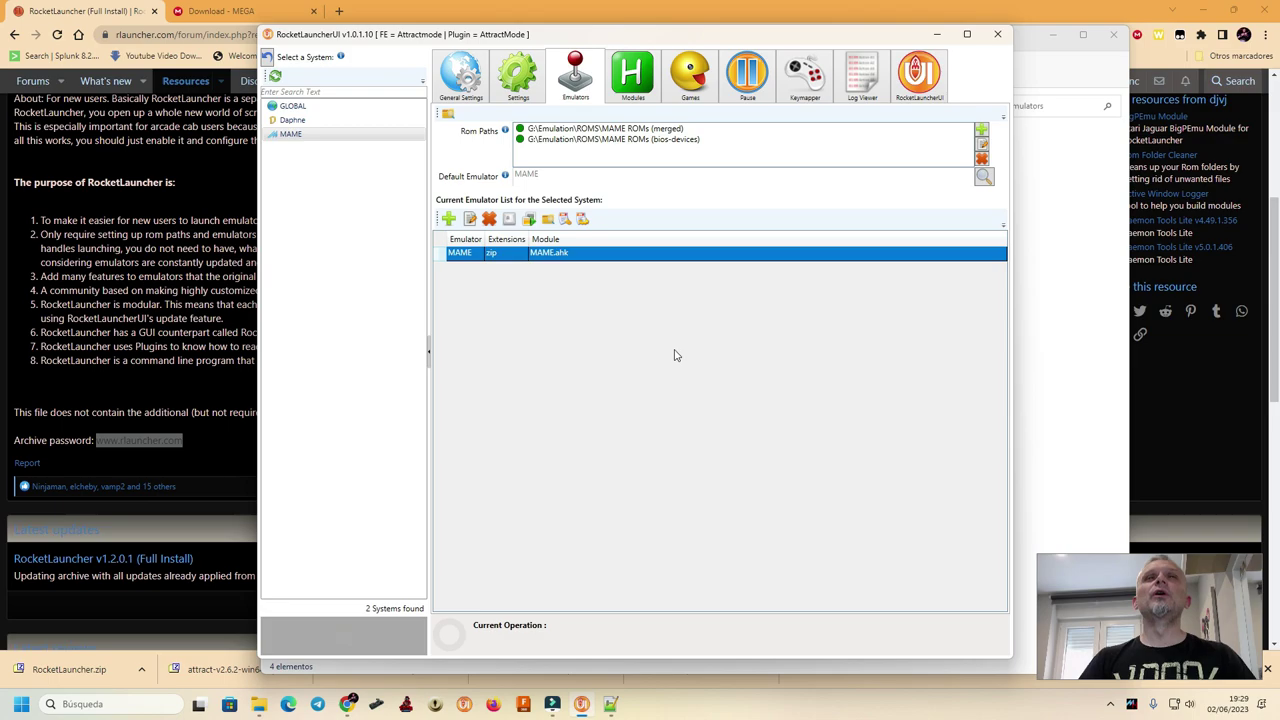
{"action": "left_click", "coordinate": [636, 86]}
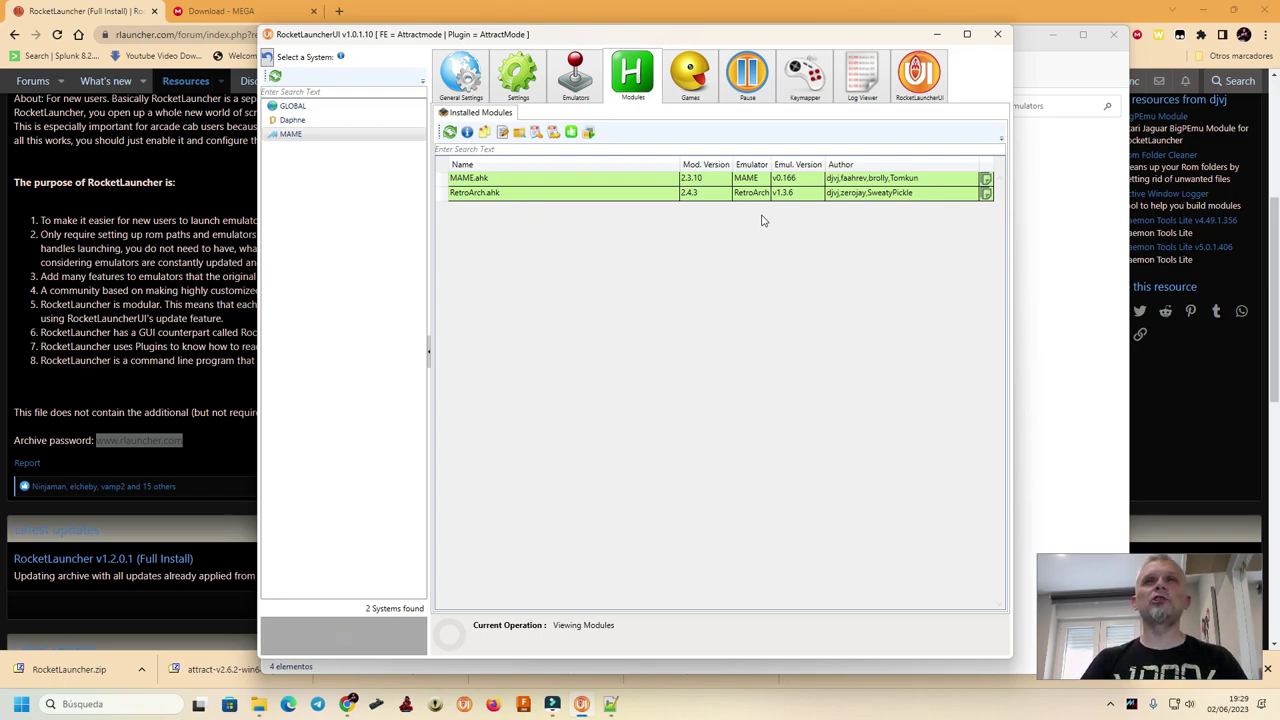
{"action": "left_click", "coordinate": [690, 80]}
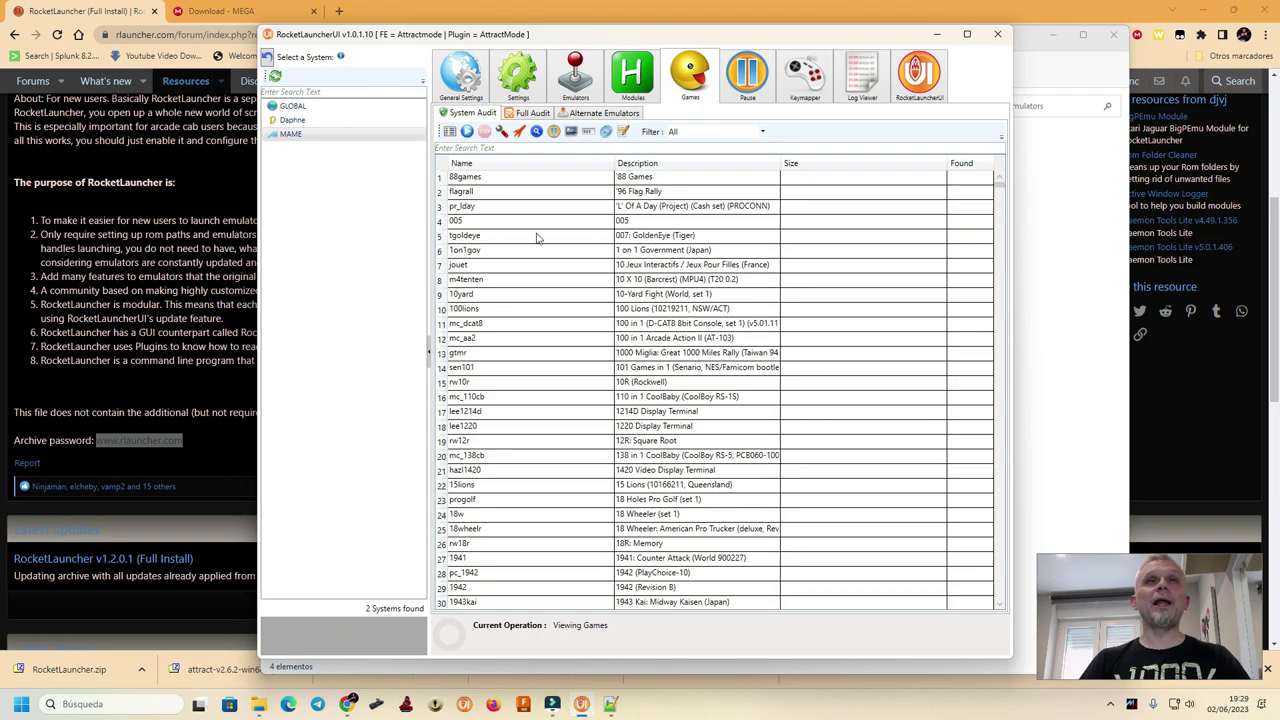
{"action": "left_click", "coordinate": [536, 237]}
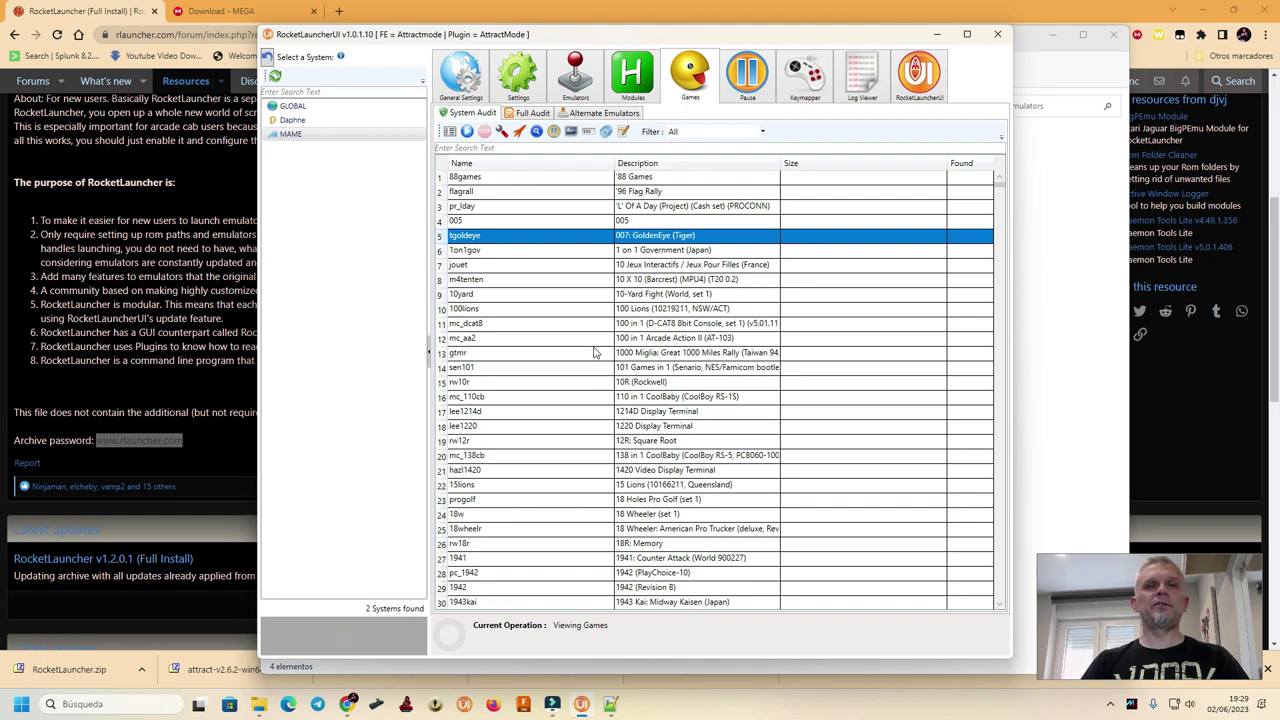
{"action": "scroll", "coordinate": [594, 352], "scroll_direction": "down", "scroll_amount": 2}
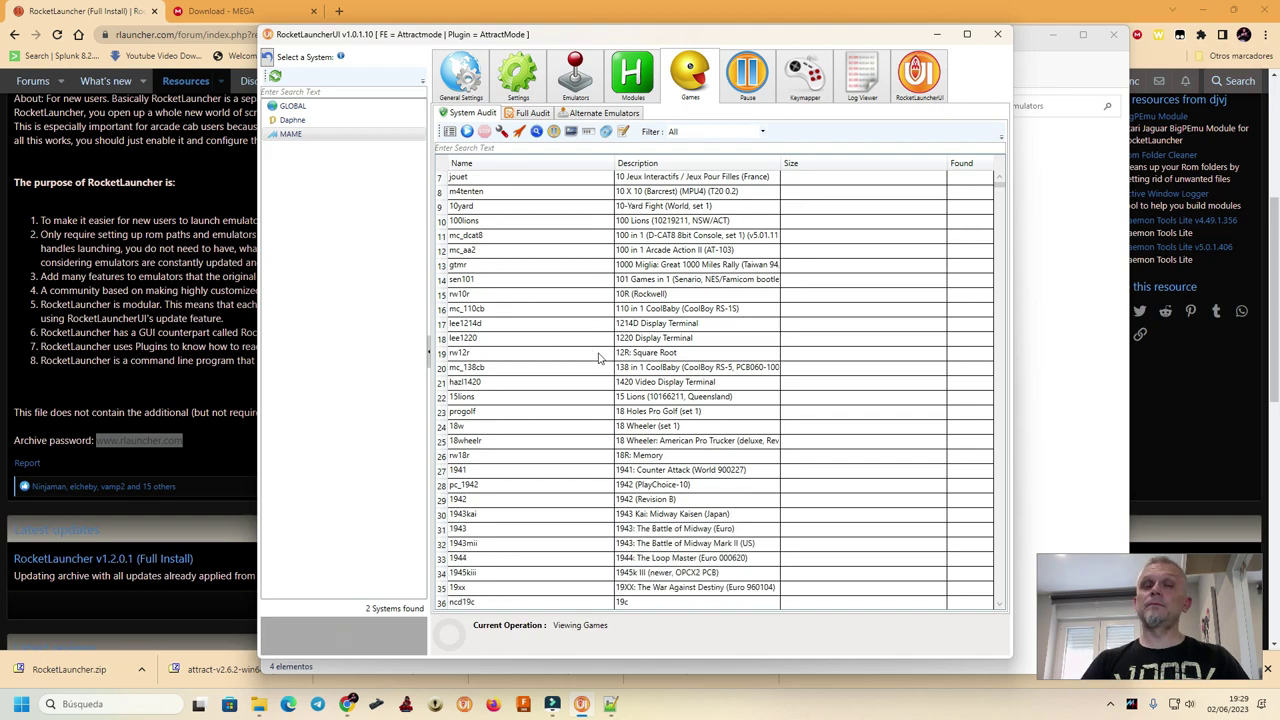
{"action": "scroll", "coordinate": [598, 357], "scroll_direction": "up", "scroll_amount": 2}
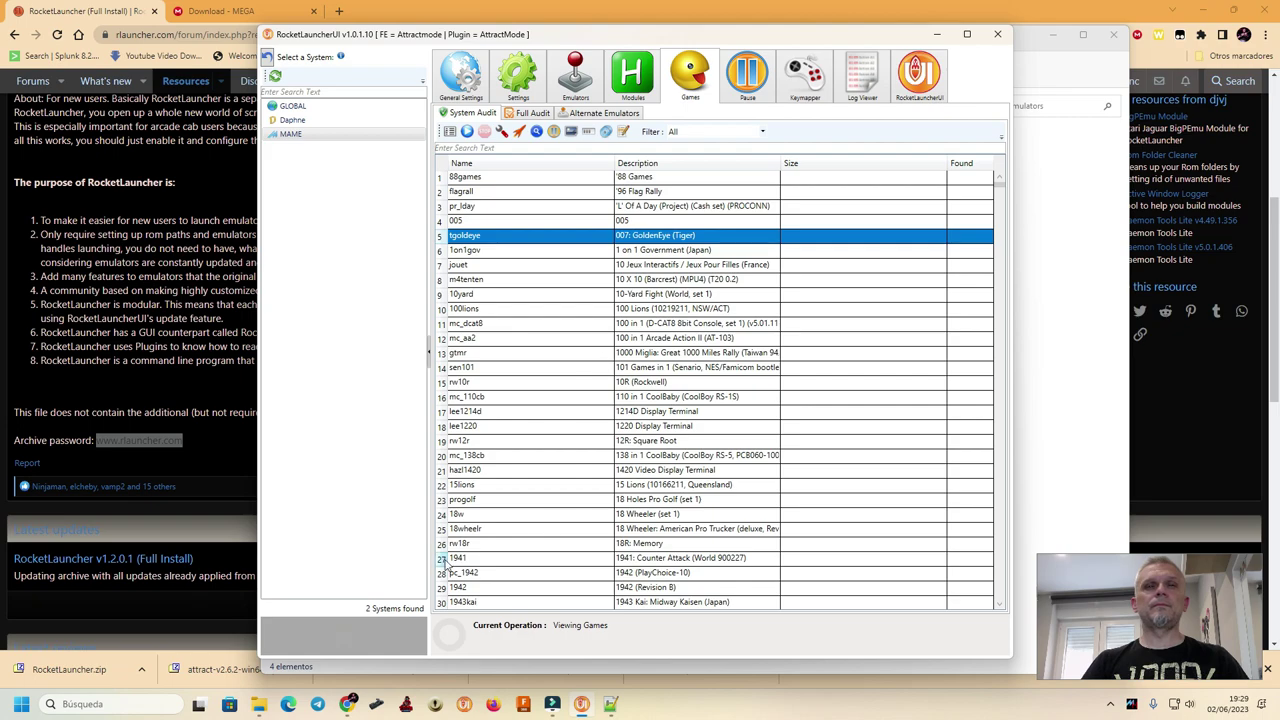
Select 10yard in the MAME game list and try to launch it.
{"action": "left_click", "coordinate": [476, 297]}
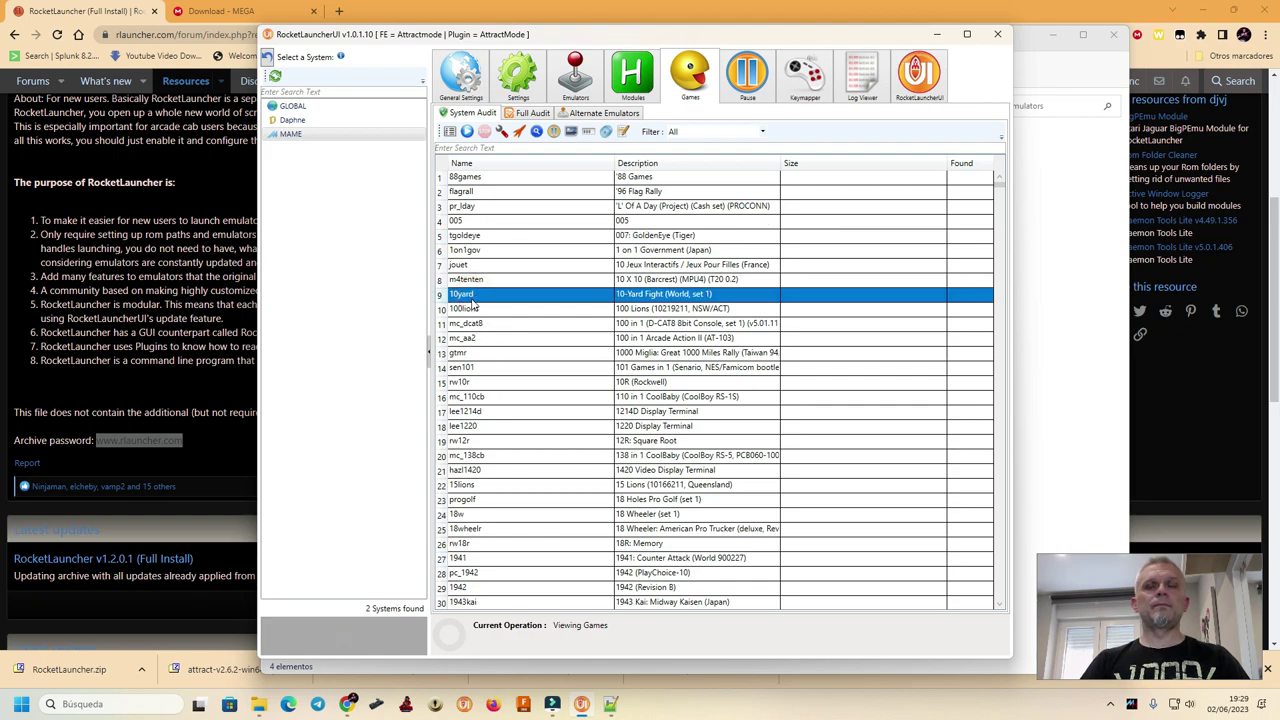
{"action": "left_click", "coordinate": [519, 134]}
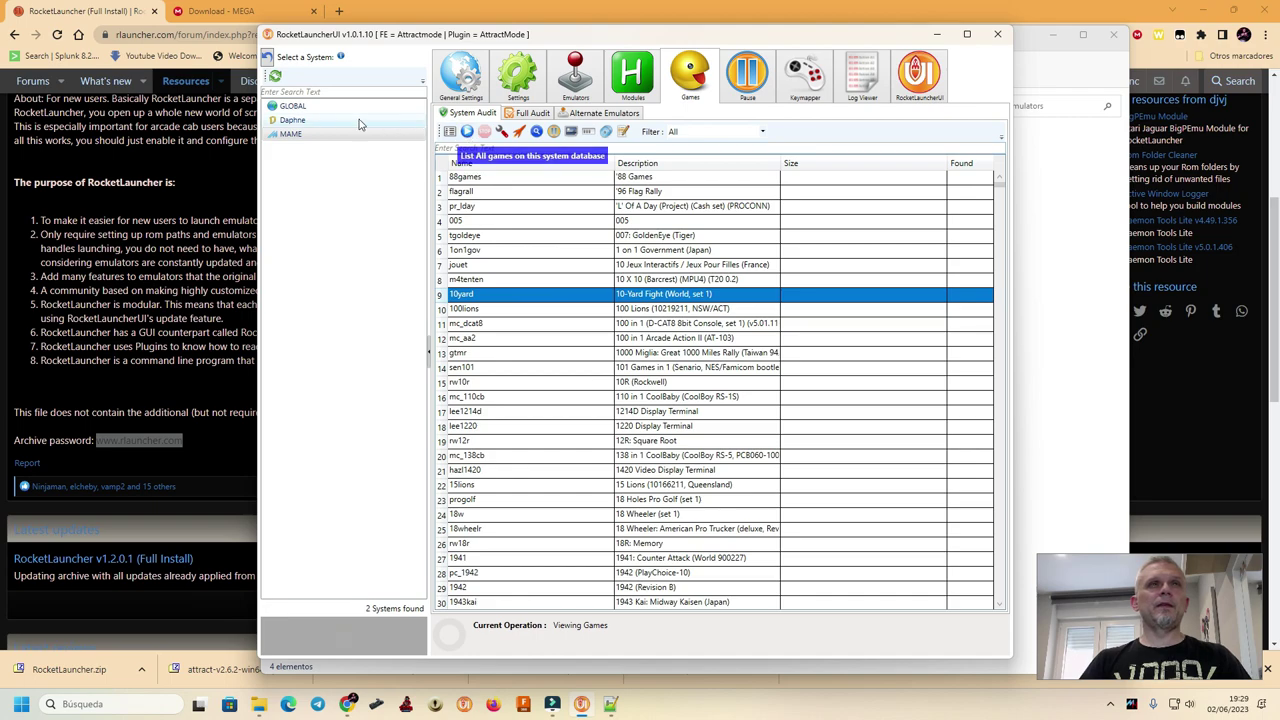
{"action": "left_click", "coordinate": [296, 138]}
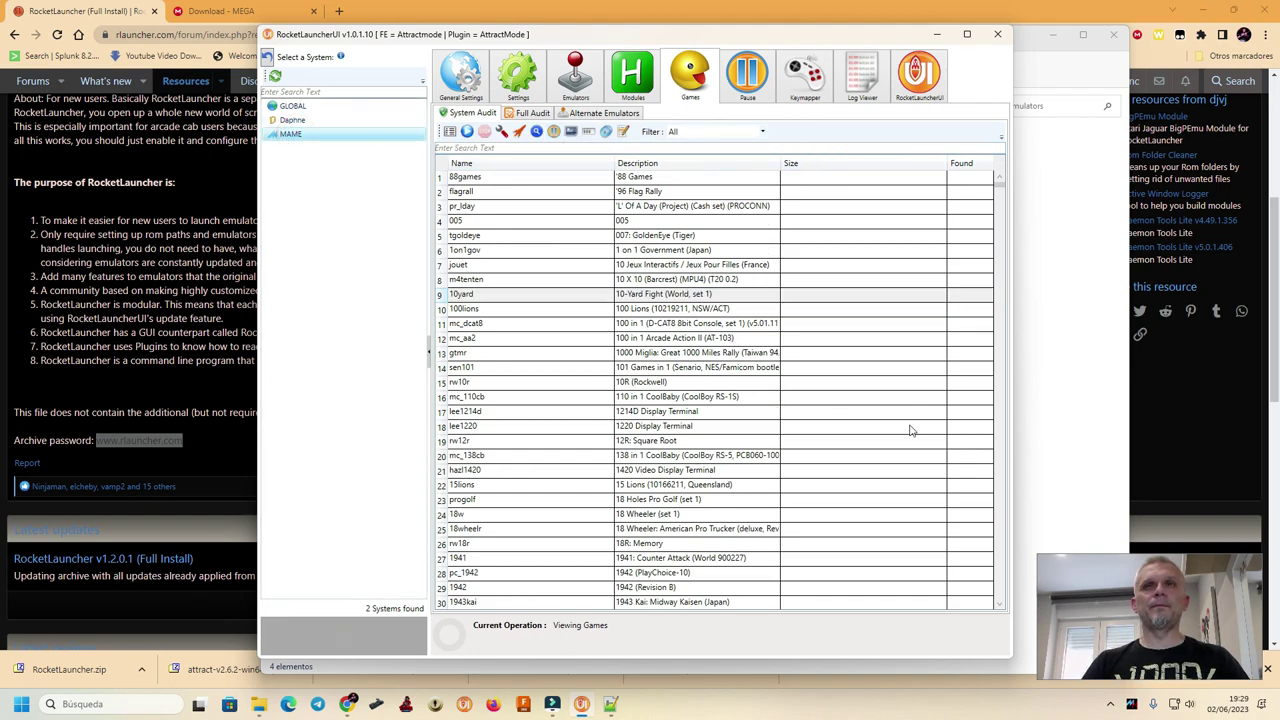
Switch to File Explorer and open RocketLauncher.log from L:\Attract-Mode\plugins\RocketLauncher.
{"action": "left_click", "coordinate": [1052, 430]}
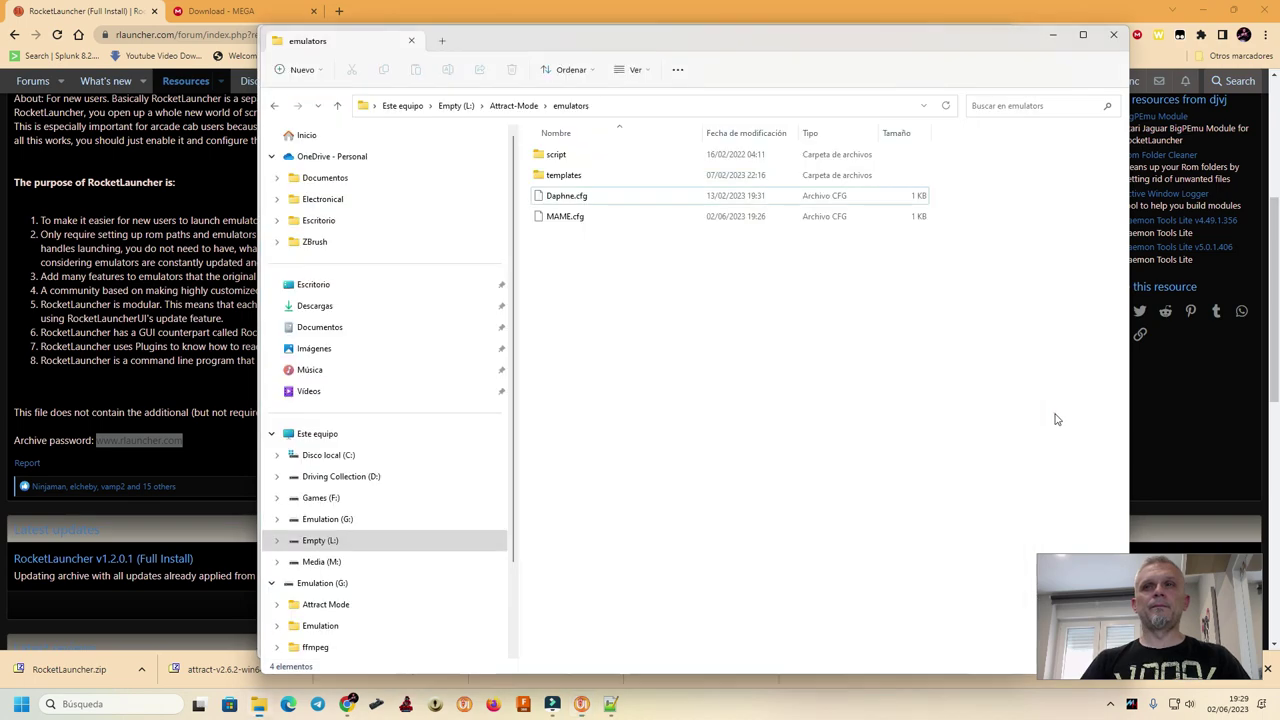
{"action": "left_click", "coordinate": [507, 112]}
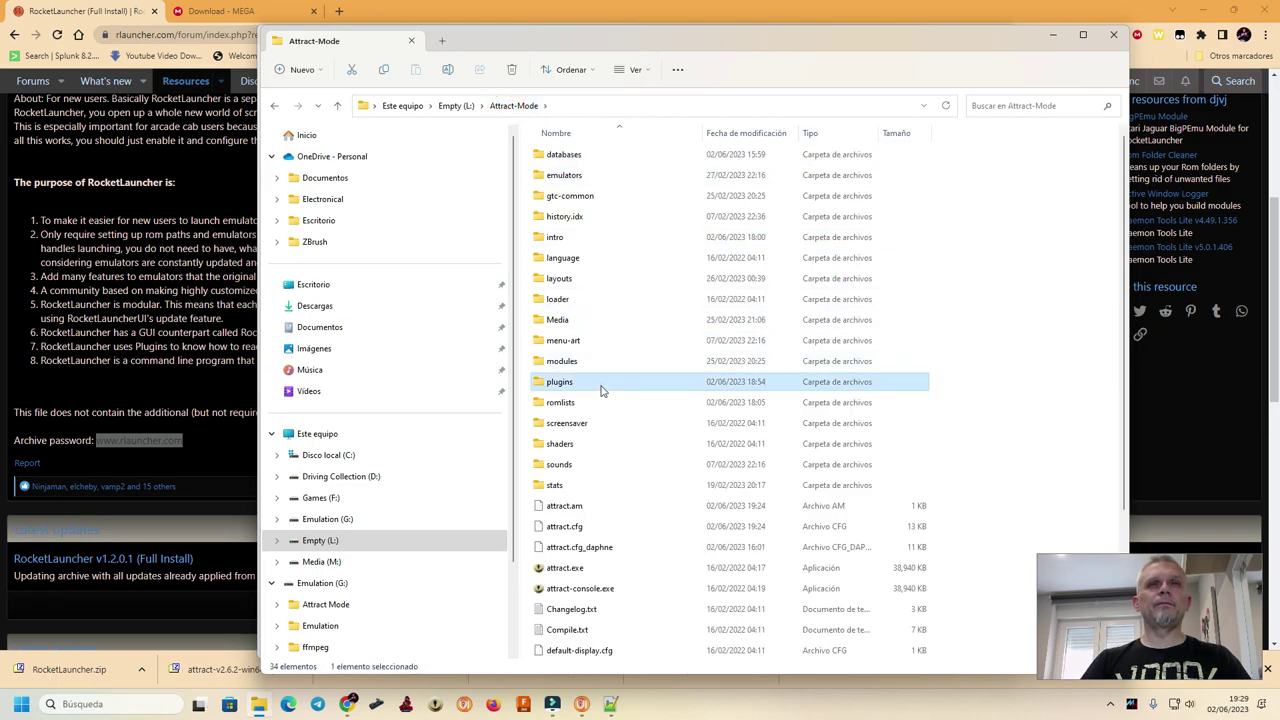
{"action": "double_click", "coordinate": [600, 387]}
{"action": "double_click", "coordinate": [591, 240]}
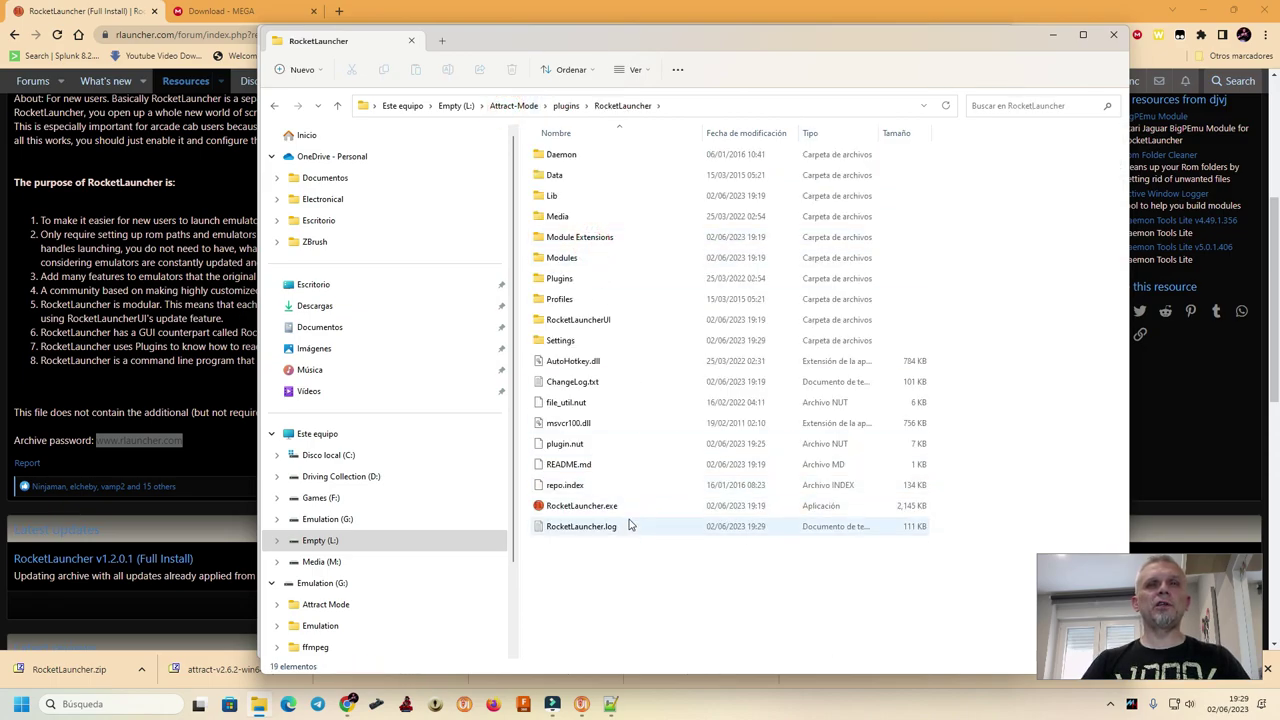
{"action": "double_click", "coordinate": [601, 527]}
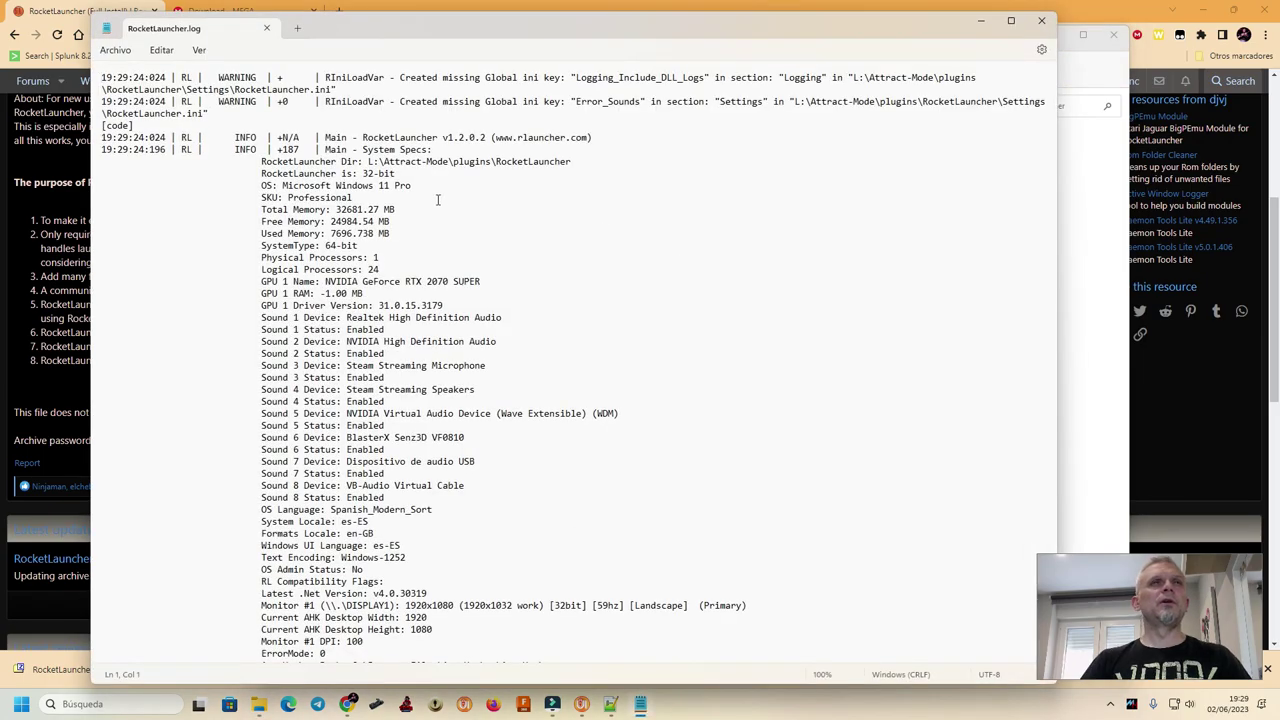
Read RocketLauncher.log for the tgoldeye launch, examining the emulator checks, ROM paths and injected variables, and close the log.
{"action": "scroll", "coordinate": [620, 232], "scroll_direction": "down", "scroll_amount": 12}
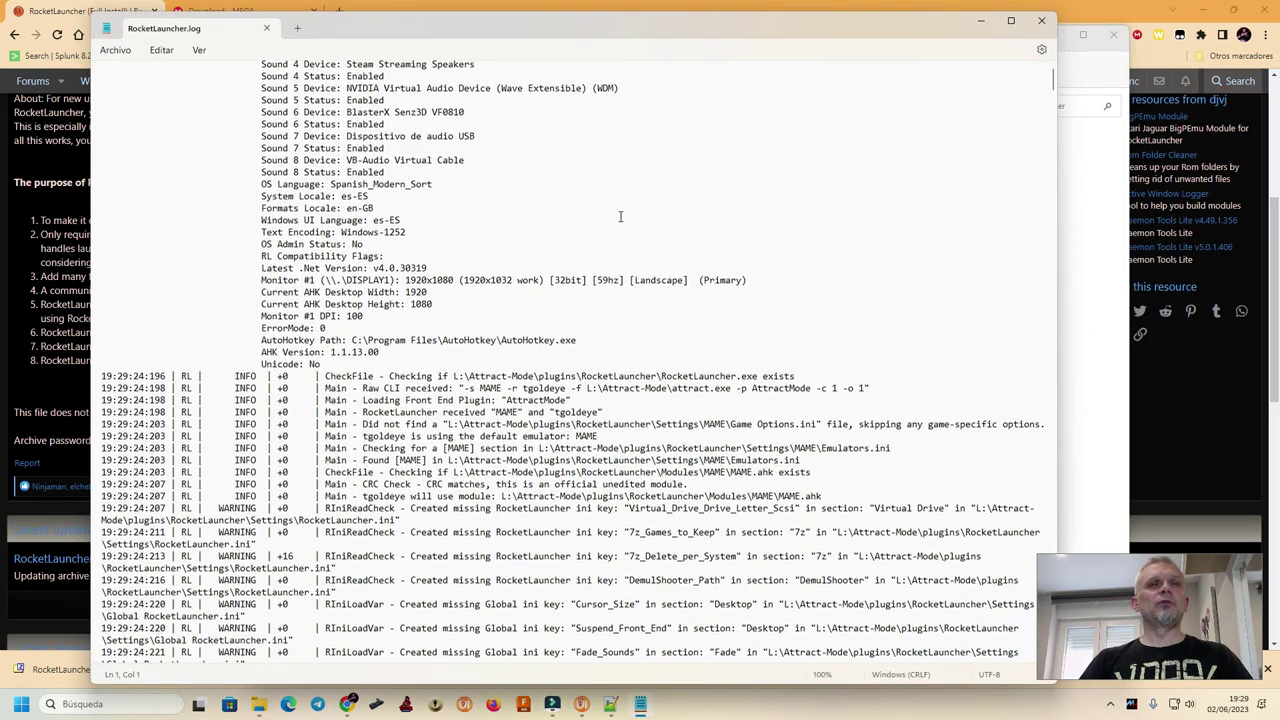
{"action": "scroll", "coordinate": [624, 213], "scroll_direction": "down", "scroll_amount": 15}
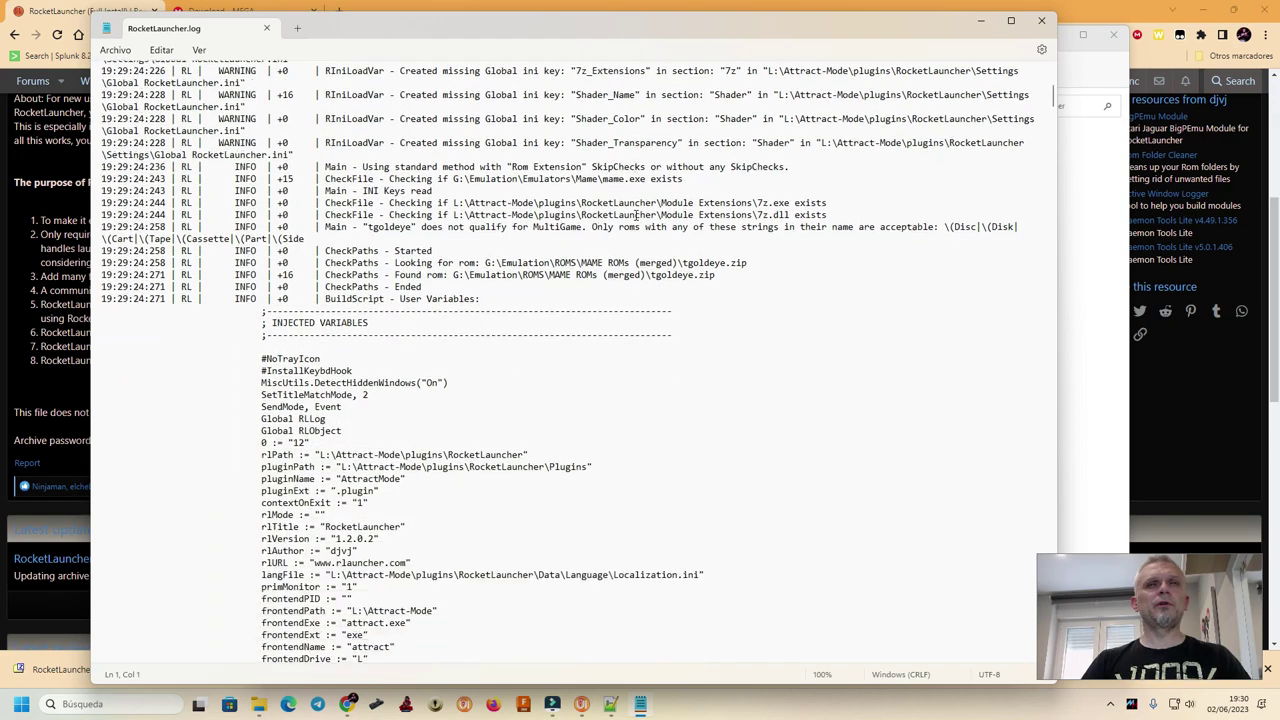
{"action": "scroll", "coordinate": [504, 386], "scroll_direction": "down", "scroll_amount": 7}
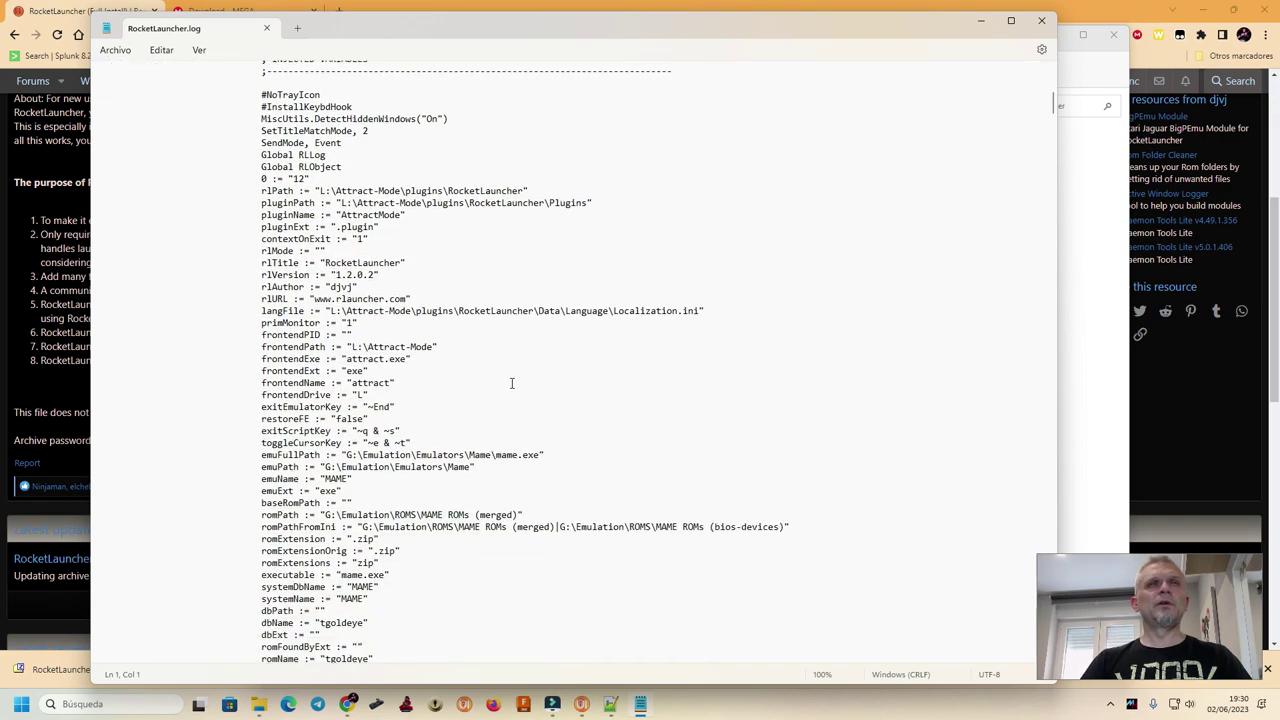
{"action": "scroll", "coordinate": [546, 354], "scroll_direction": "up", "scroll_amount": 5}
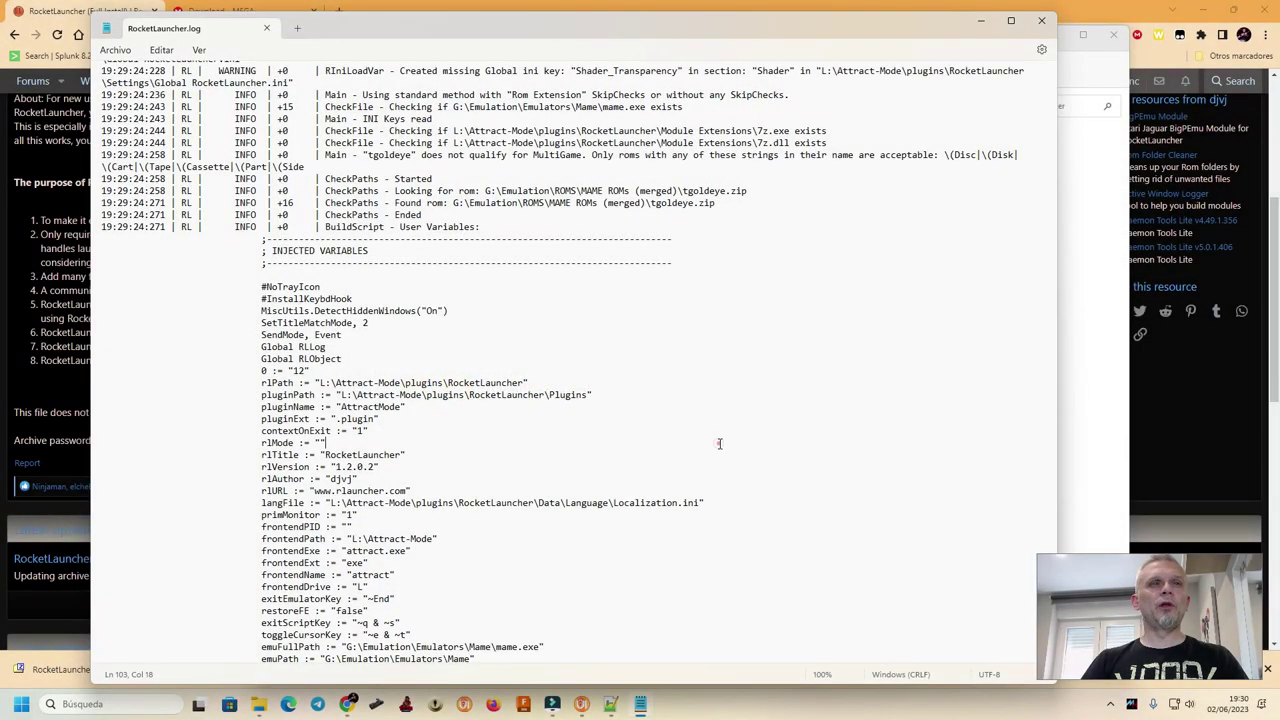
{"action": "left_click", "coordinate": [717, 442]}
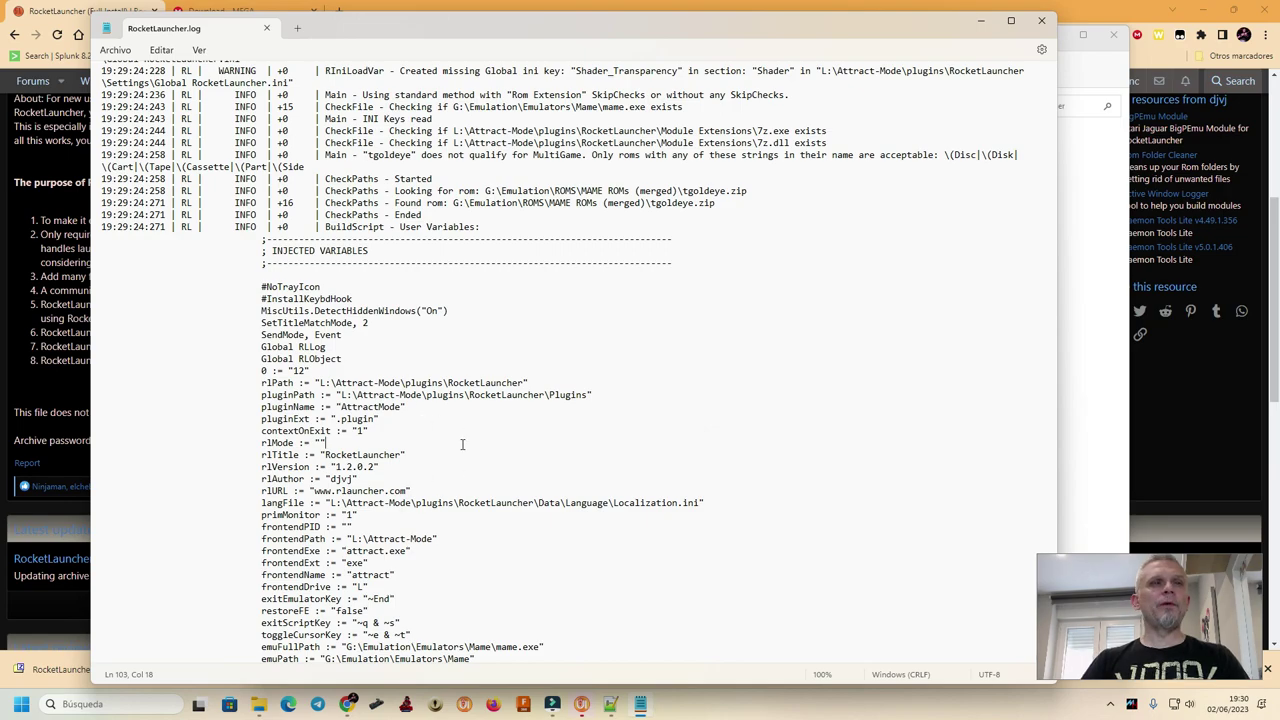
{"action": "scroll", "coordinate": [462, 444], "scroll_direction": "down", "scroll_amount": 9}
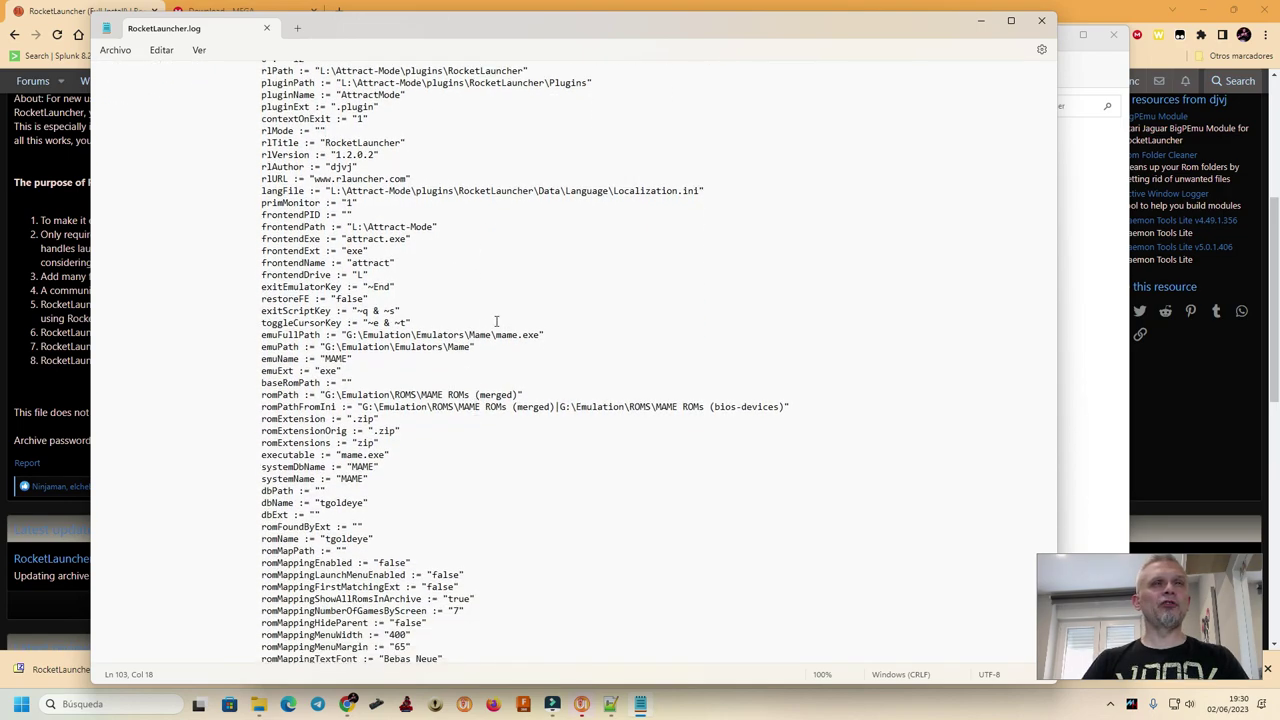
{"action": "scroll", "coordinate": [484, 272], "scroll_direction": "down", "scroll_amount": 20}
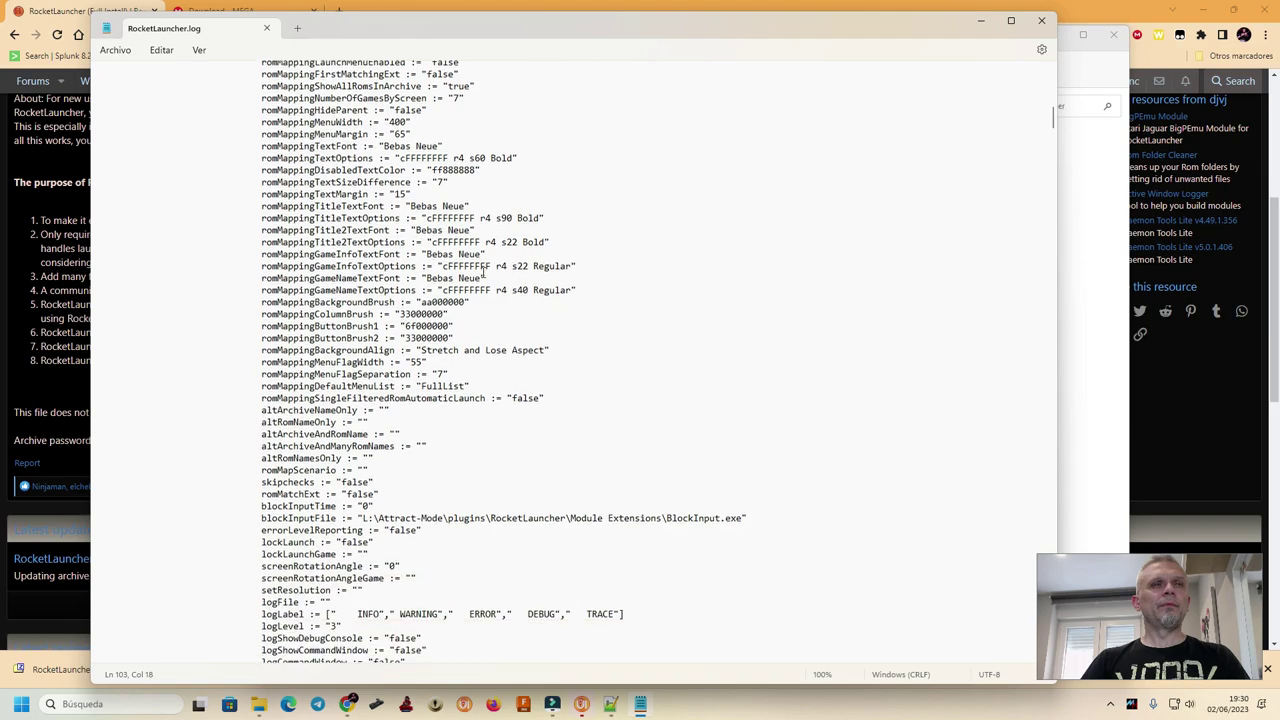
{"action": "scroll", "coordinate": [354, 316], "scroll_direction": "down", "scroll_amount": 13}
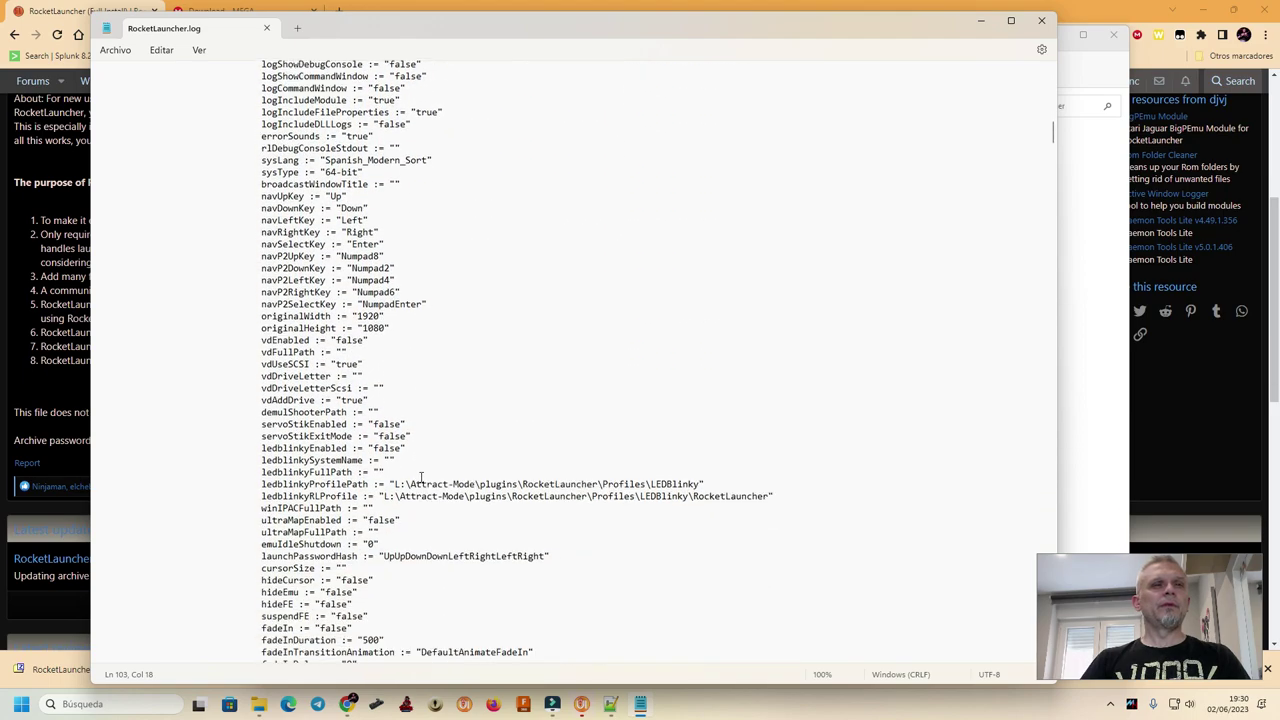
{"action": "scroll", "coordinate": [459, 336], "scroll_direction": "down", "scroll_amount": 20}
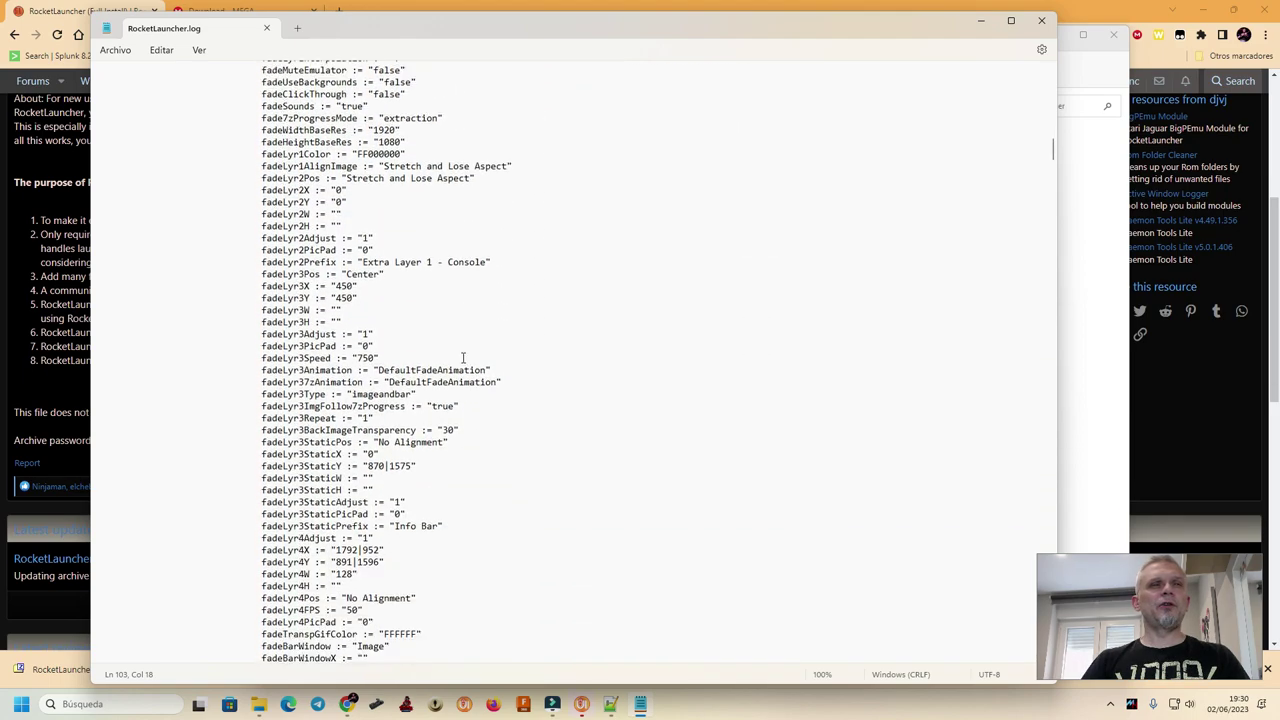
{"action": "scroll", "coordinate": [547, 417], "scroll_direction": "up", "scroll_amount": 12}
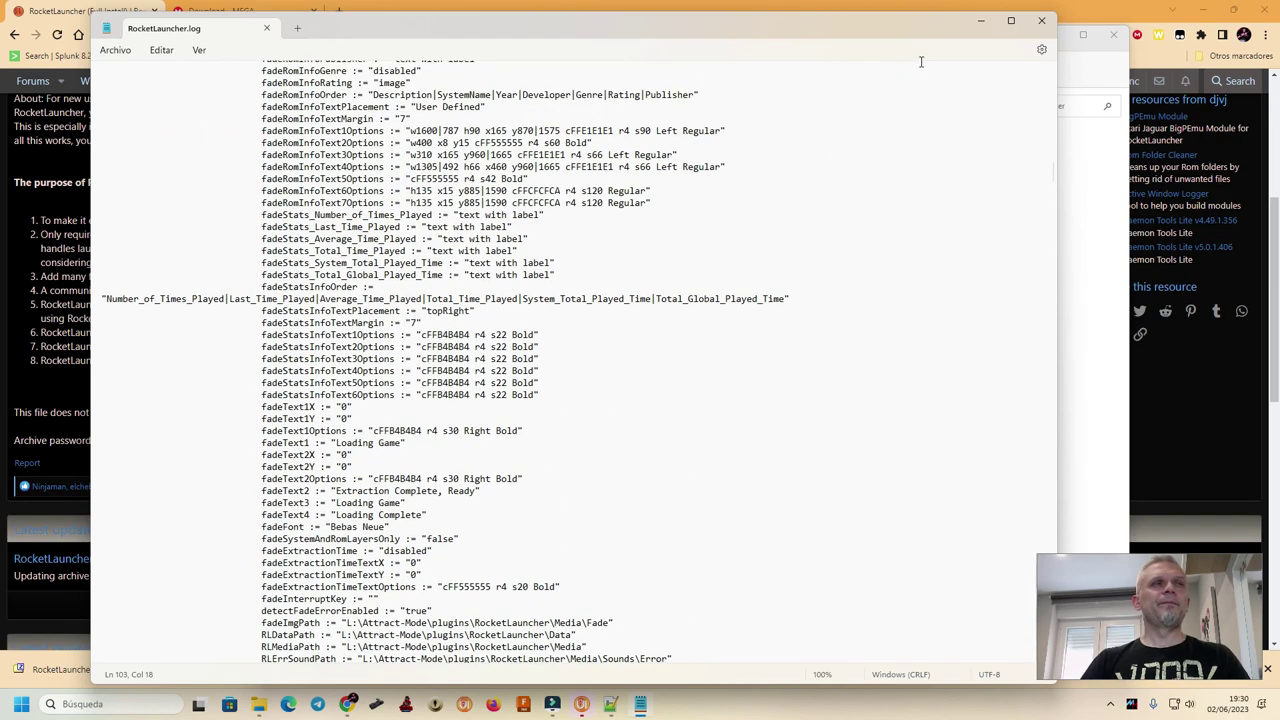
{"action": "left_click", "coordinate": [1041, 20]}
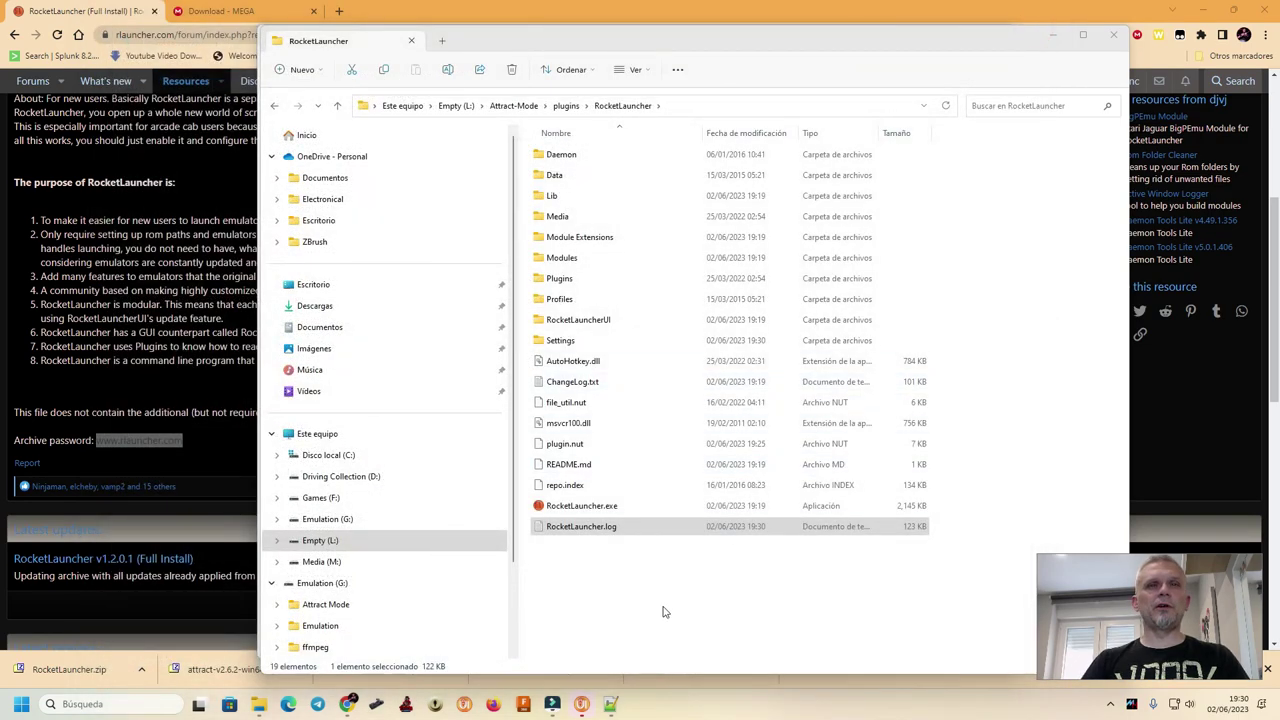
{"action": "left_click", "coordinate": [654, 608]}
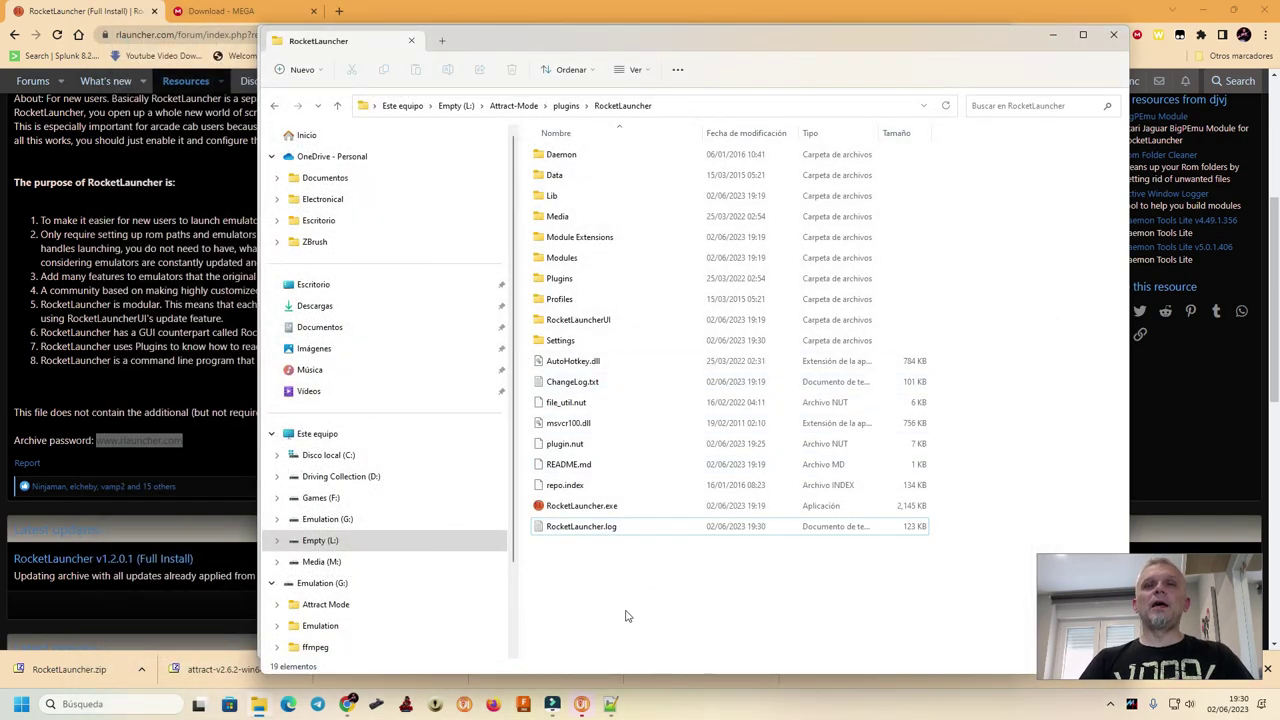
Switch to RocketLauncherUI and start adding a new emulator named Retroarch to the MAME system.
{"action": "left_click", "coordinate": [582, 706]}
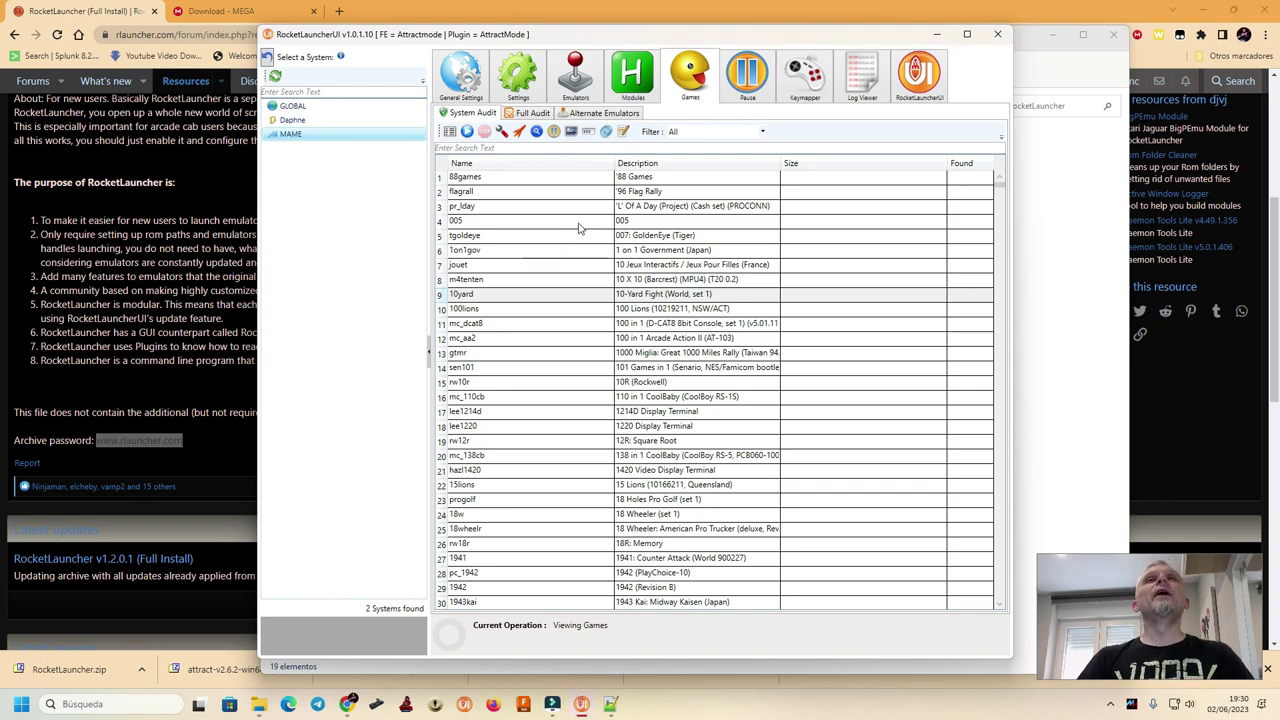
{"action": "left_click", "coordinate": [566, 80]}
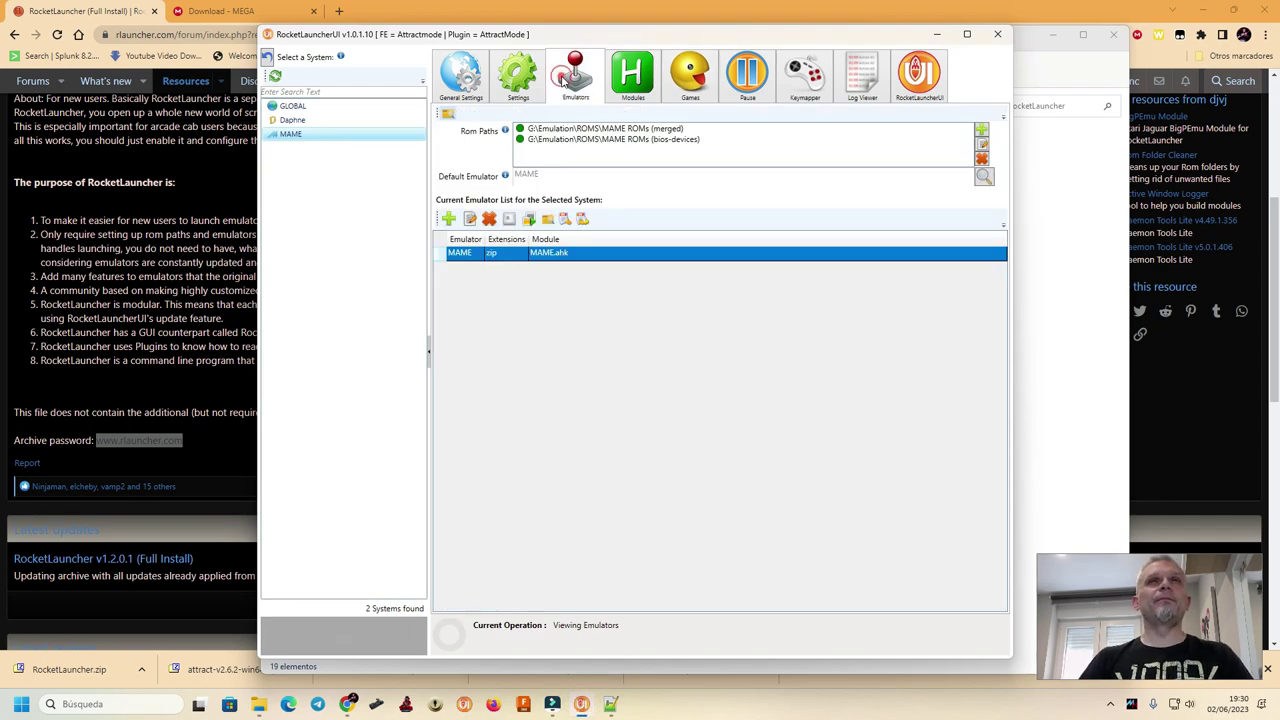
{"action": "left_click", "coordinate": [487, 301]}
{"action": "right_click", "coordinate": [474, 262]}
{"action": "left_click", "coordinate": [490, 252]}
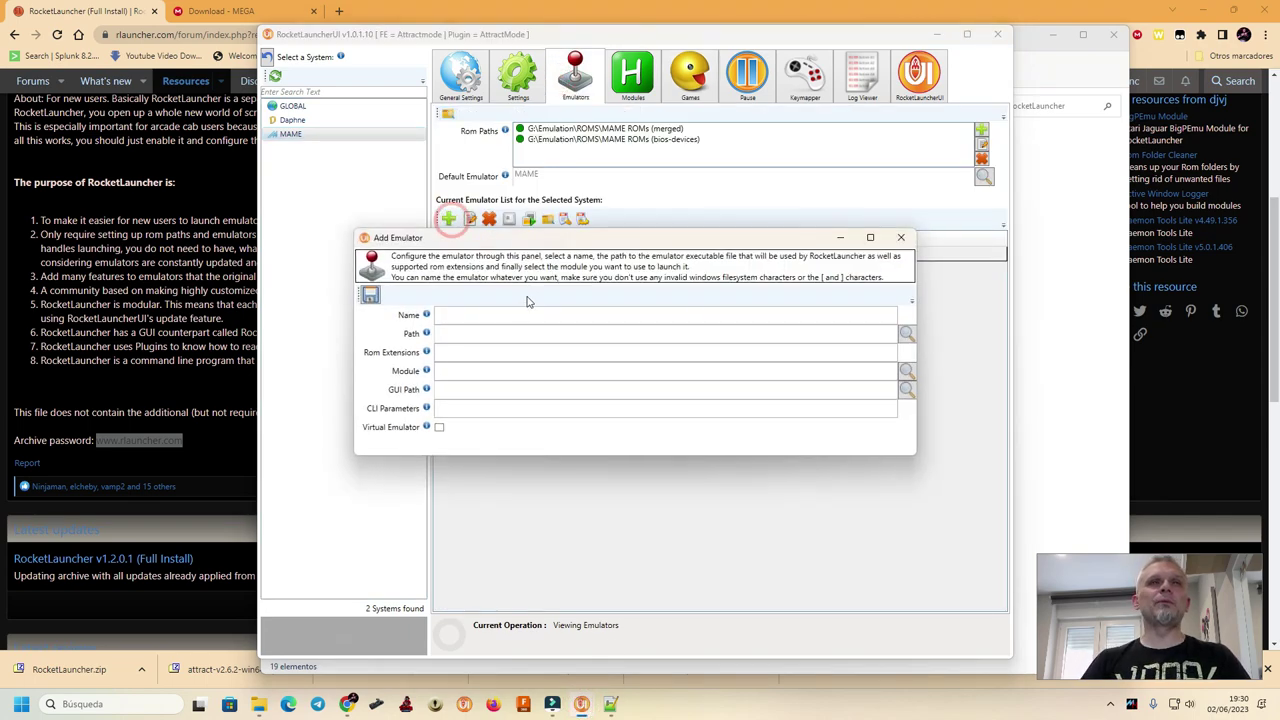
{"action": "left_click", "coordinate": [520, 317]}
{"action": "type", "text": "Retroarch"}
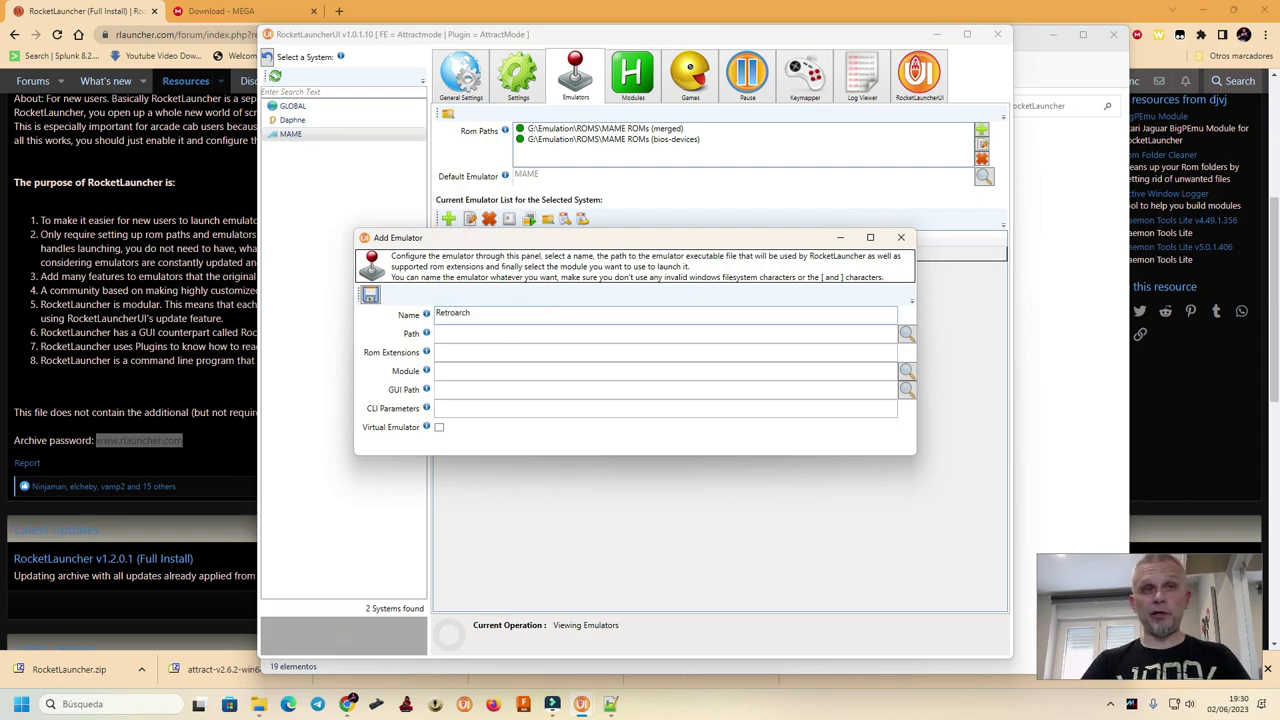
Set the new emulator's path to G:\Emulation\Emulators\RetroArch\retroarch.exe.
{"action": "left_click", "coordinate": [906, 334]}
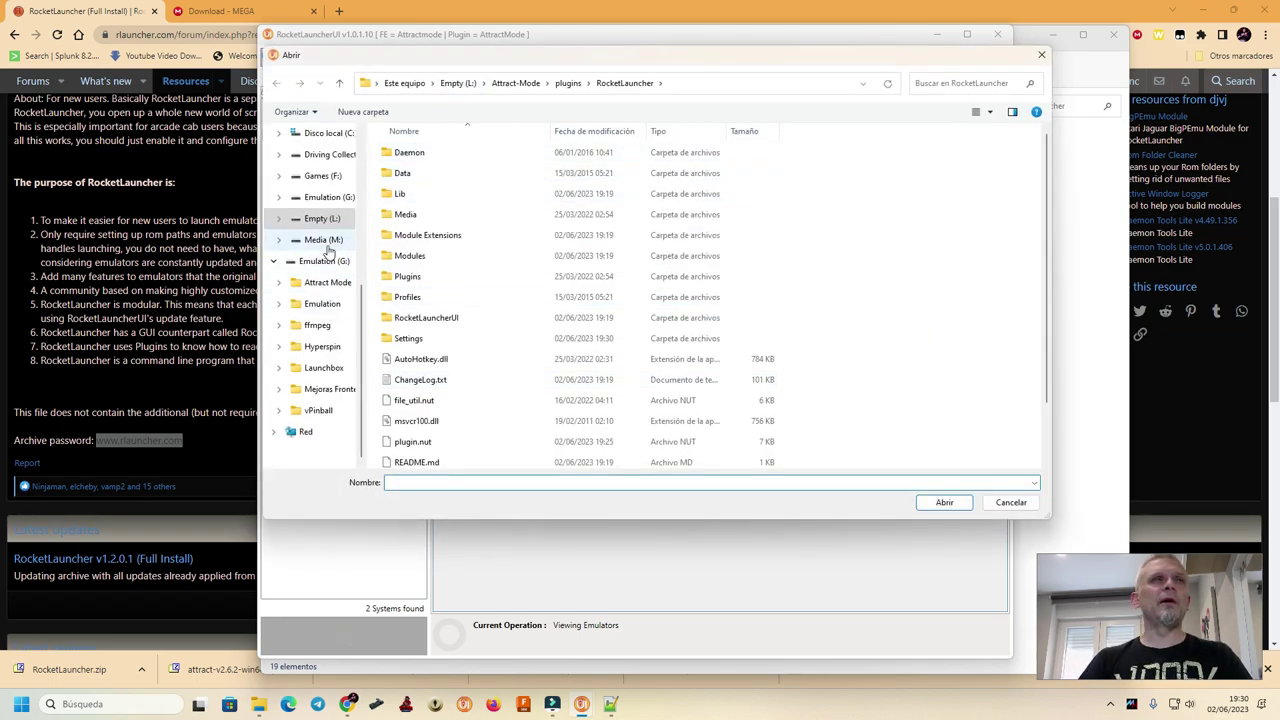
{"action": "left_click", "coordinate": [323, 304]}
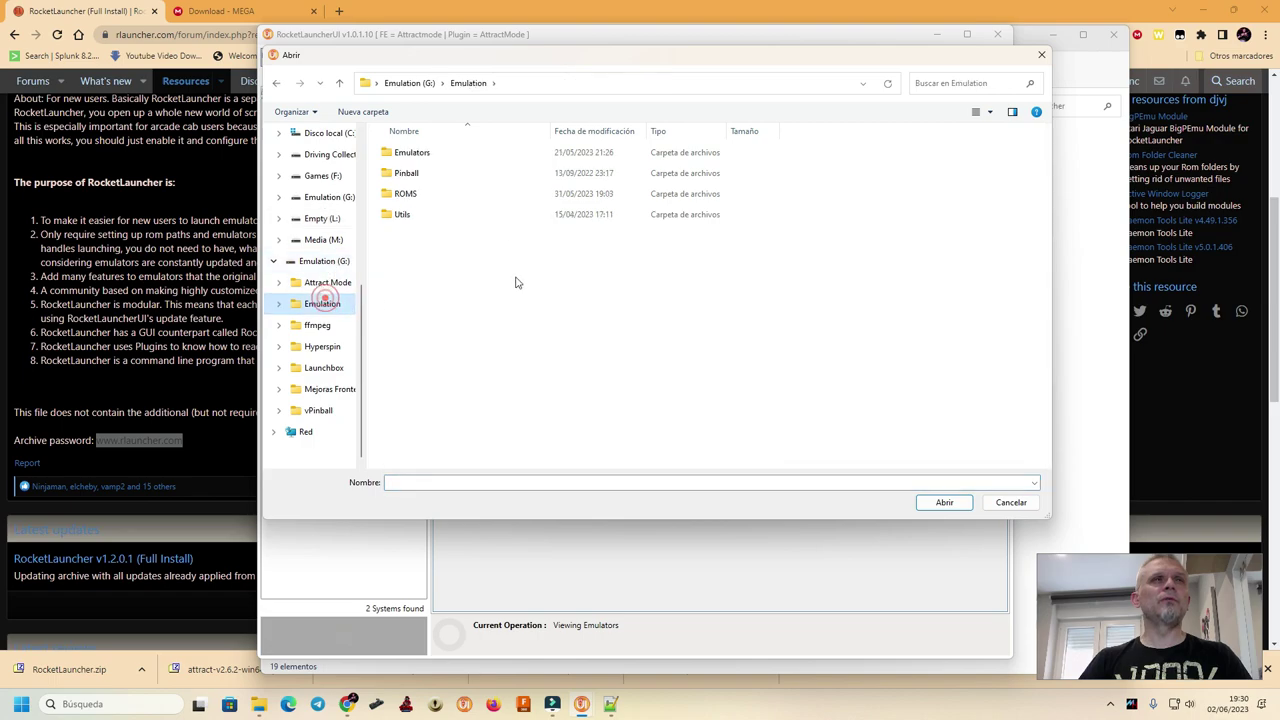
{"action": "double_click", "coordinate": [424, 155]}
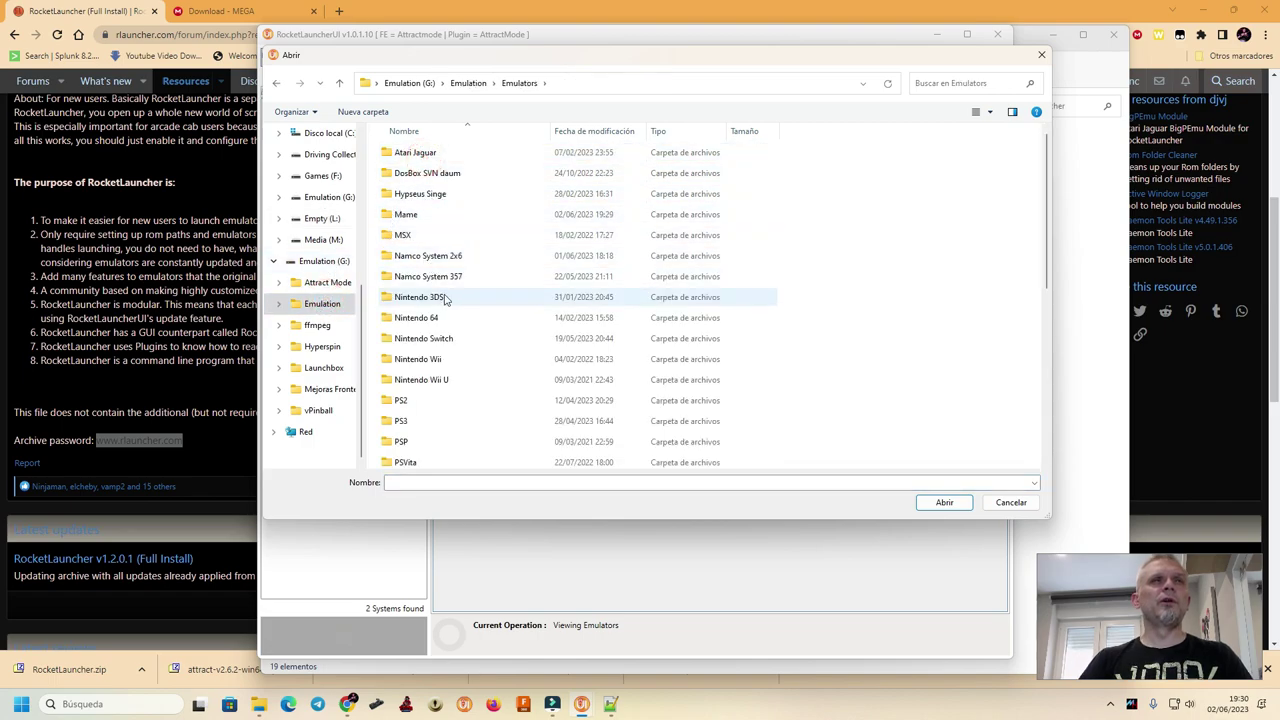
{"action": "scroll", "coordinate": [440, 345], "scroll_direction": "down", "scroll_amount": 3}
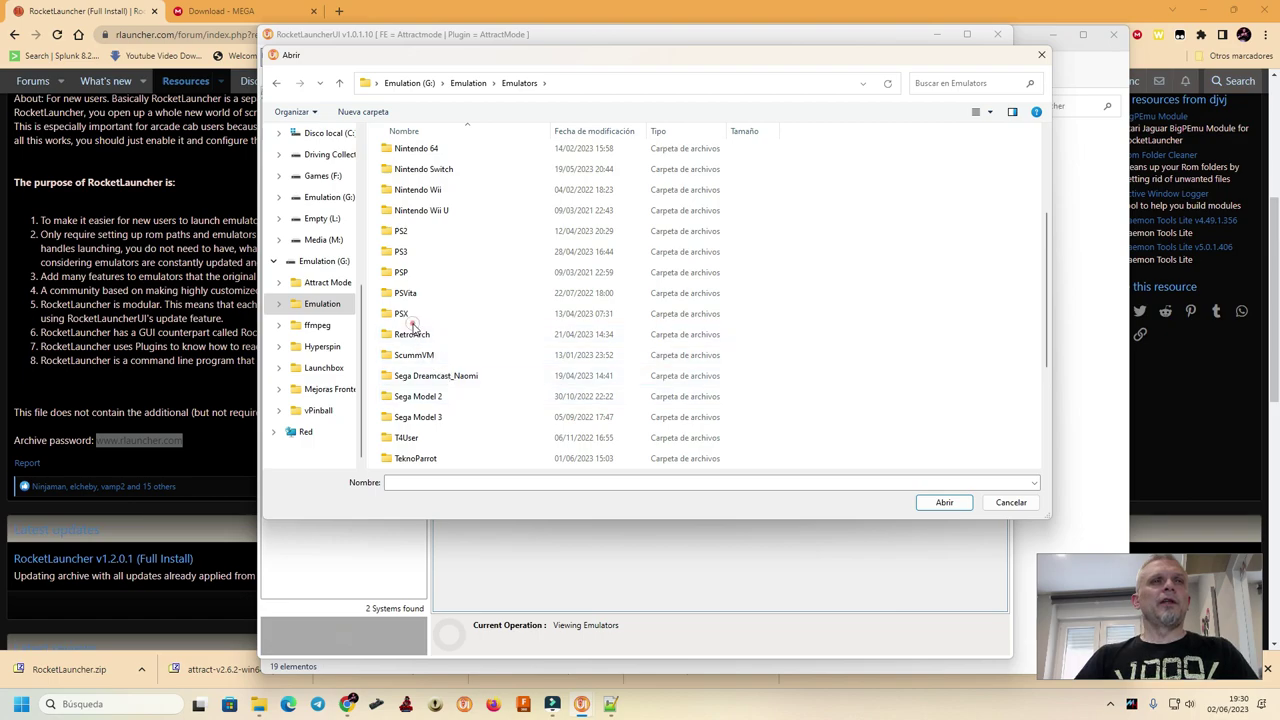
{"action": "double_click", "coordinate": [418, 335]}
{"action": "scroll", "coordinate": [440, 315], "scroll_direction": "down", "scroll_amount": 8}
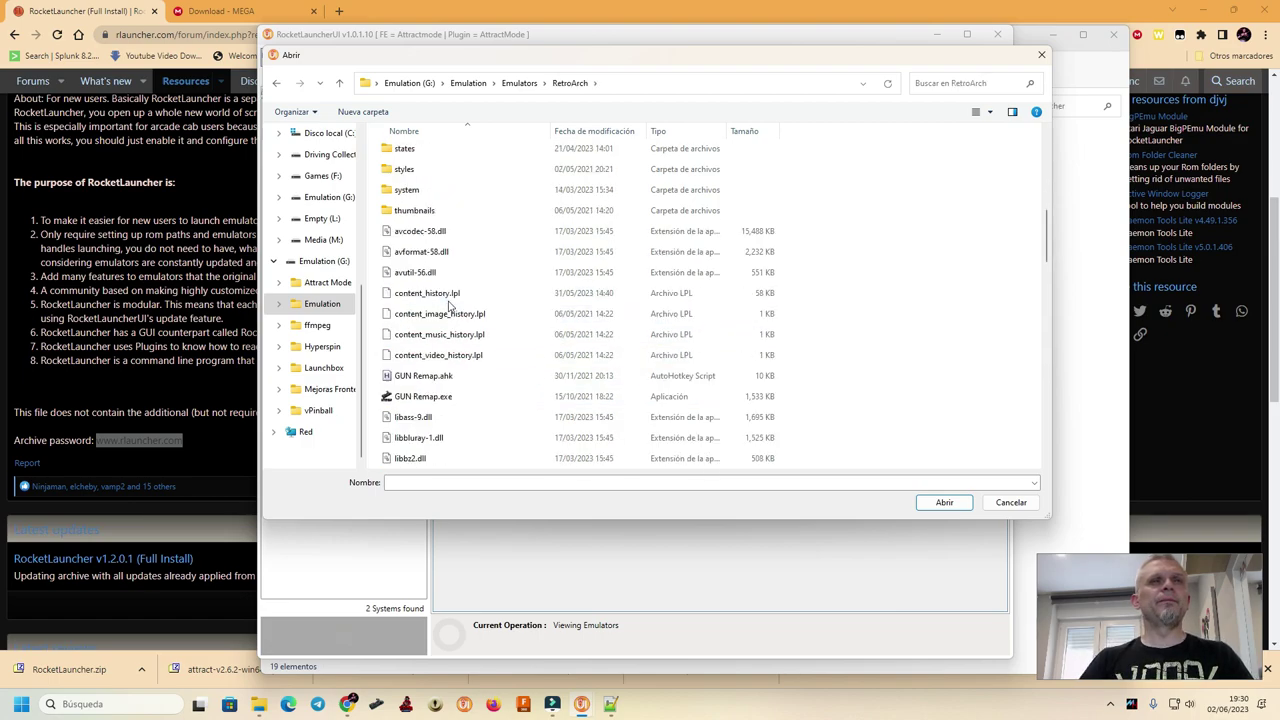
{"action": "scroll", "coordinate": [522, 330], "scroll_direction": "down", "scroll_amount": 8}
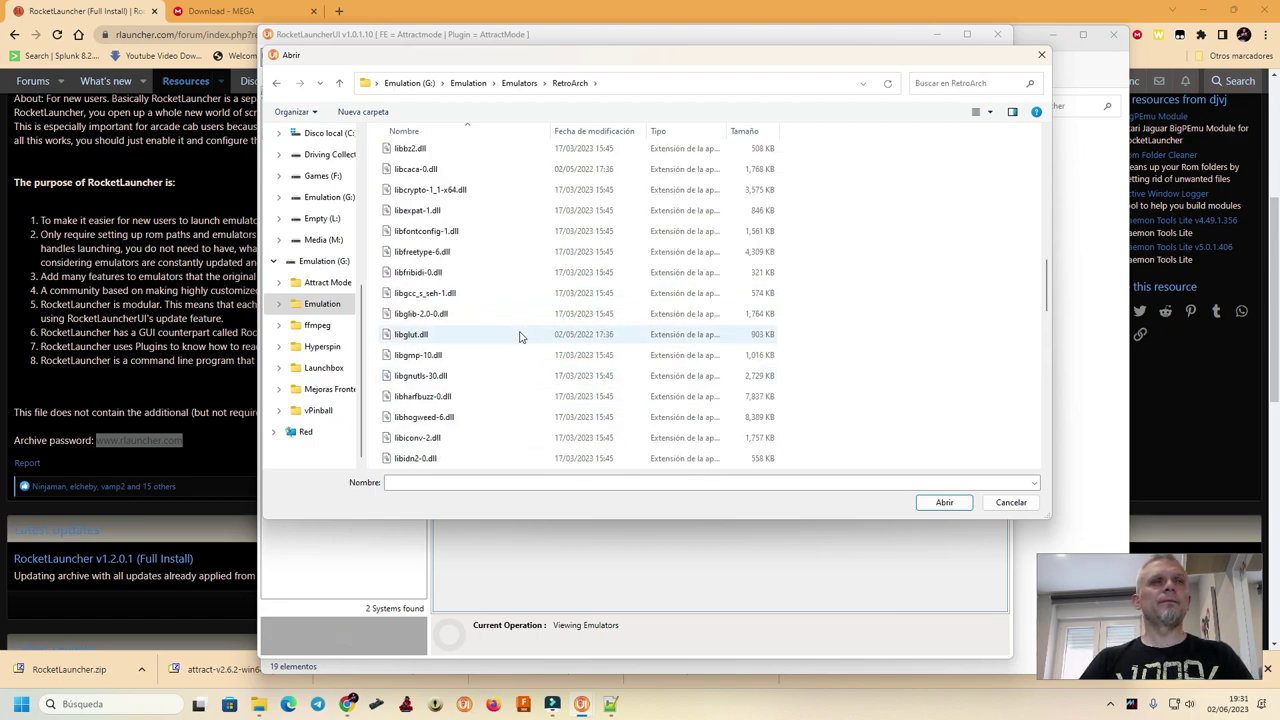
{"action": "scroll", "coordinate": [520, 337], "scroll_direction": "down", "scroll_amount": 6}
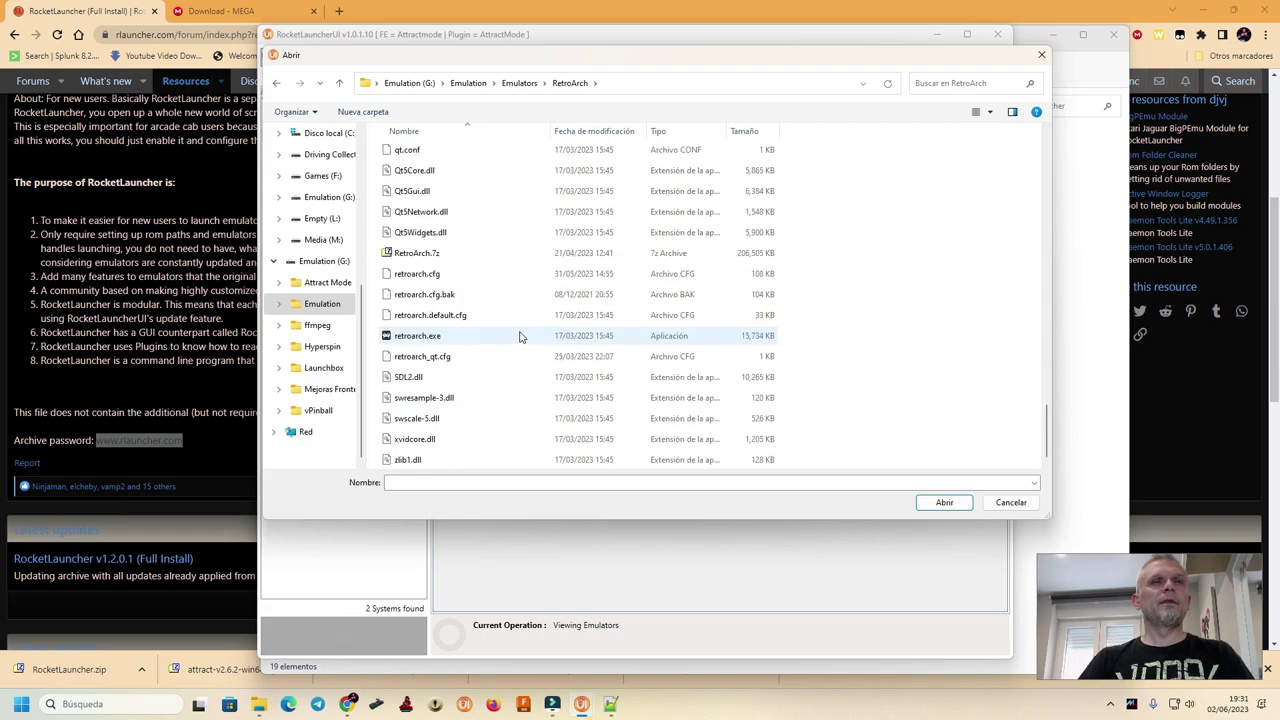
{"action": "double_click", "coordinate": [451, 338]}
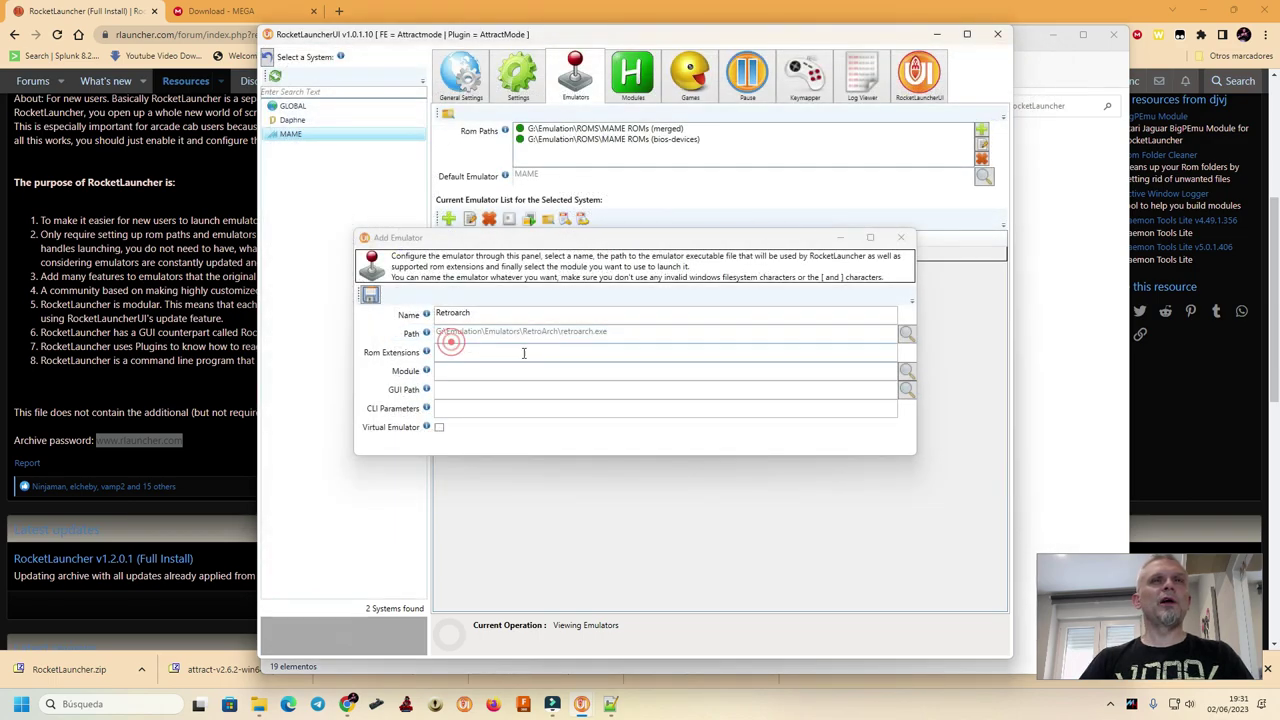
Set the Retroarch emulator's ROM extension to zip and its module to RetroArch.ahk, and save the emulator.
{"action": "left_click", "coordinate": [462, 355]}
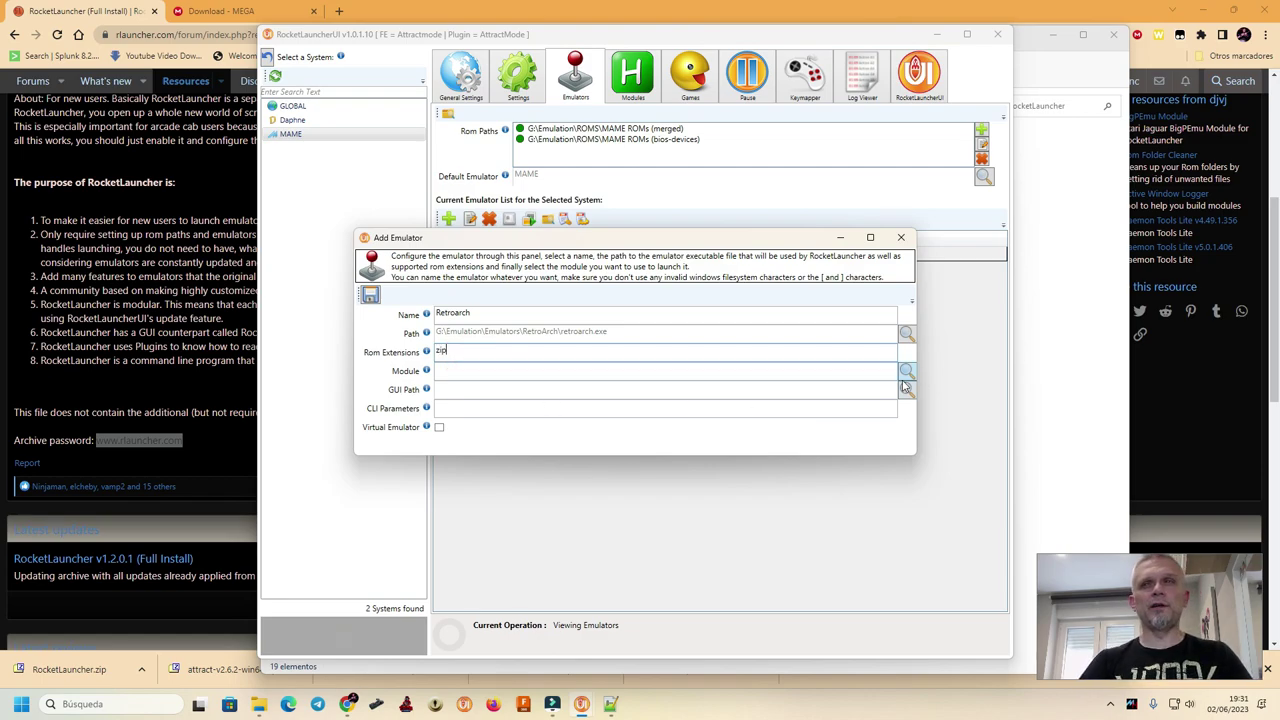
{"action": "left_click", "coordinate": [906, 371]}
{"action": "double_click", "coordinate": [390, 309]}
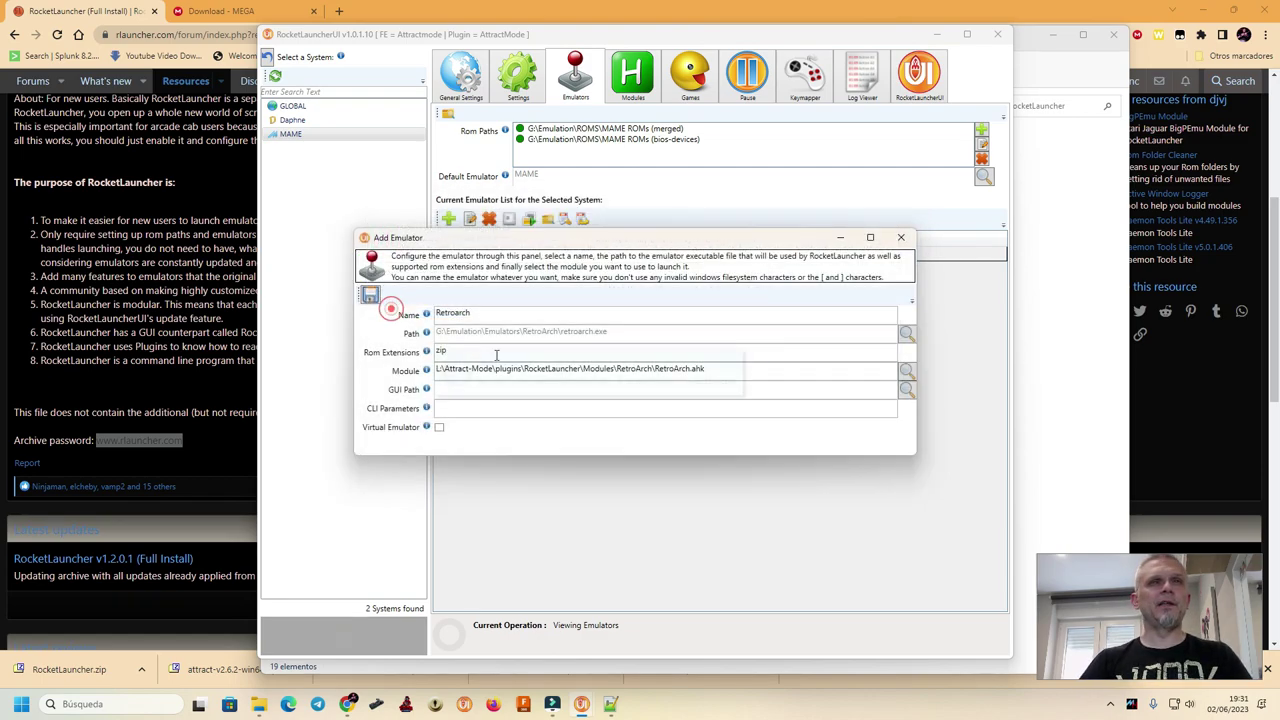
{"action": "left_click", "coordinate": [371, 295]}
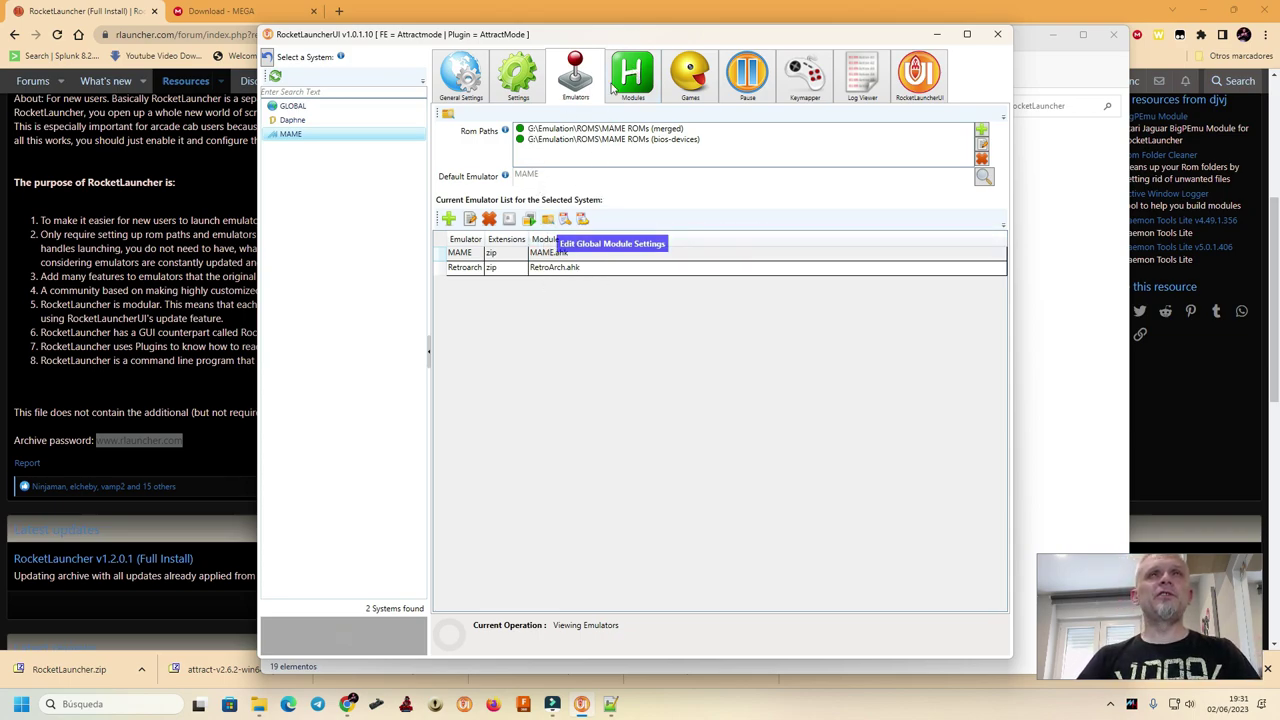
Examine the general, Link/Network, MAME and Rom Settings options in the global module settings for MAME.ahk, and close the editor.
{"action": "left_click", "coordinate": [548, 256]}
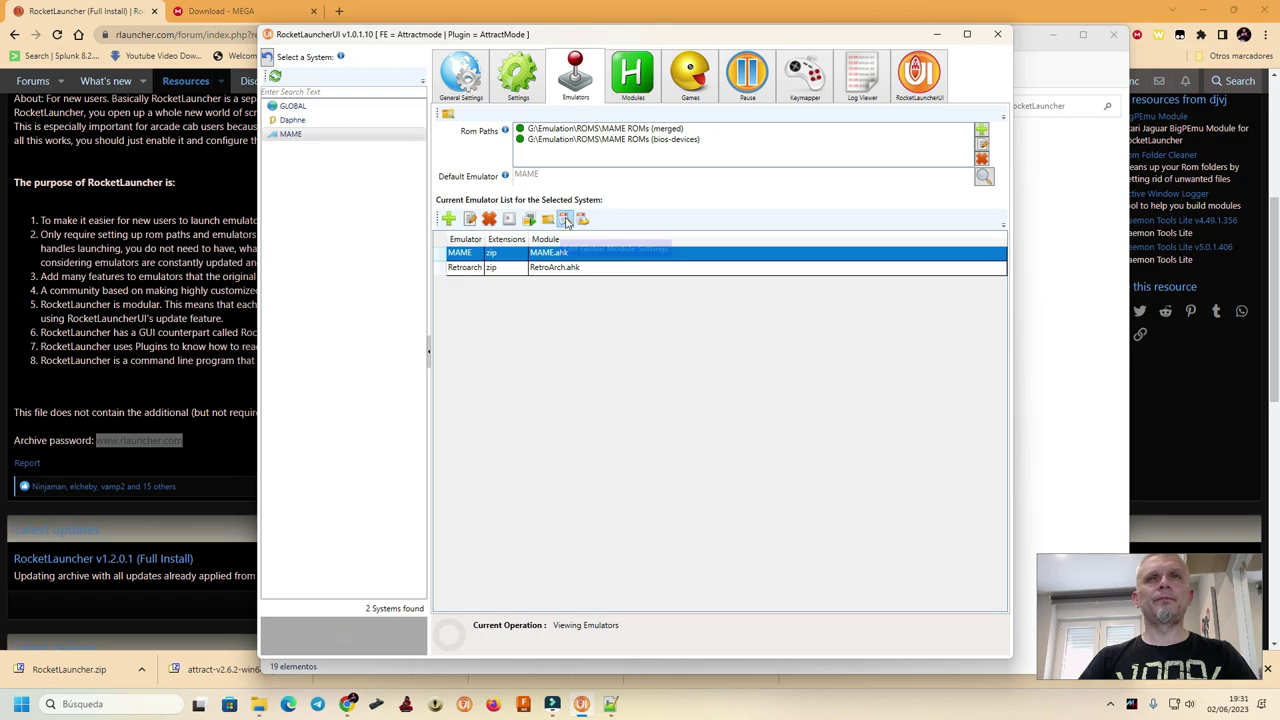
{"action": "left_click", "coordinate": [566, 220]}
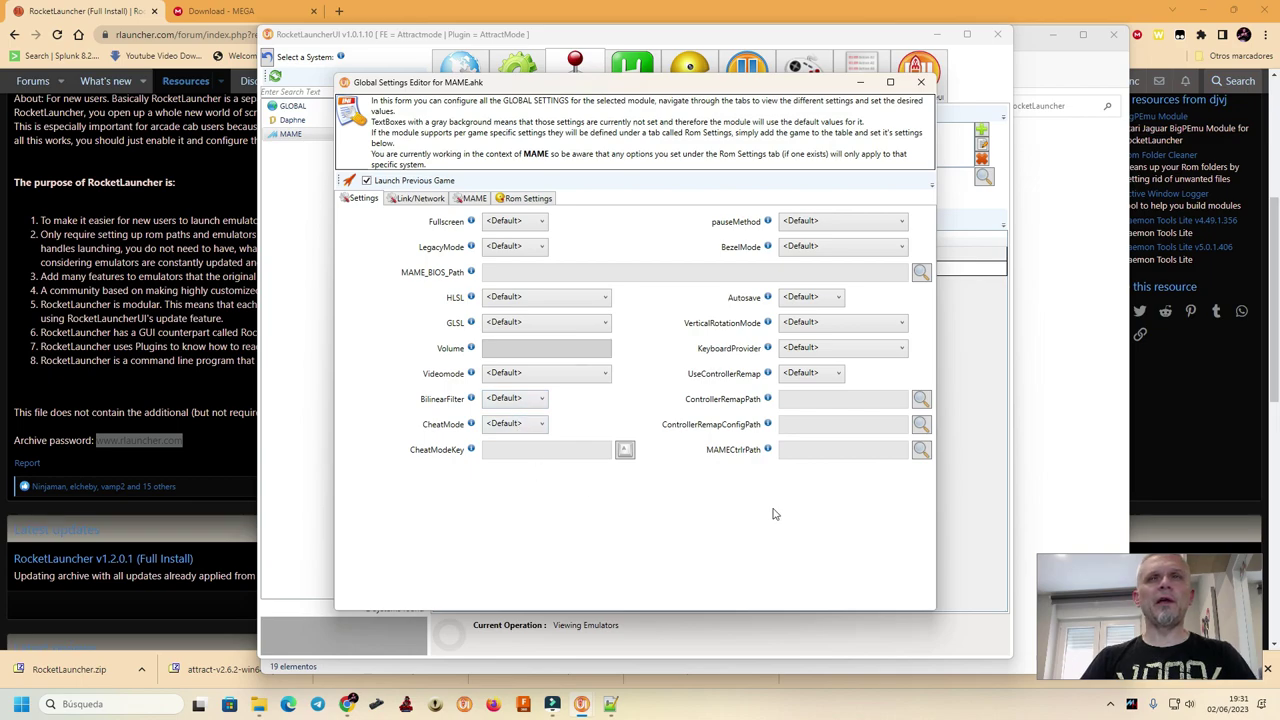
{"action": "left_click", "coordinate": [414, 198]}
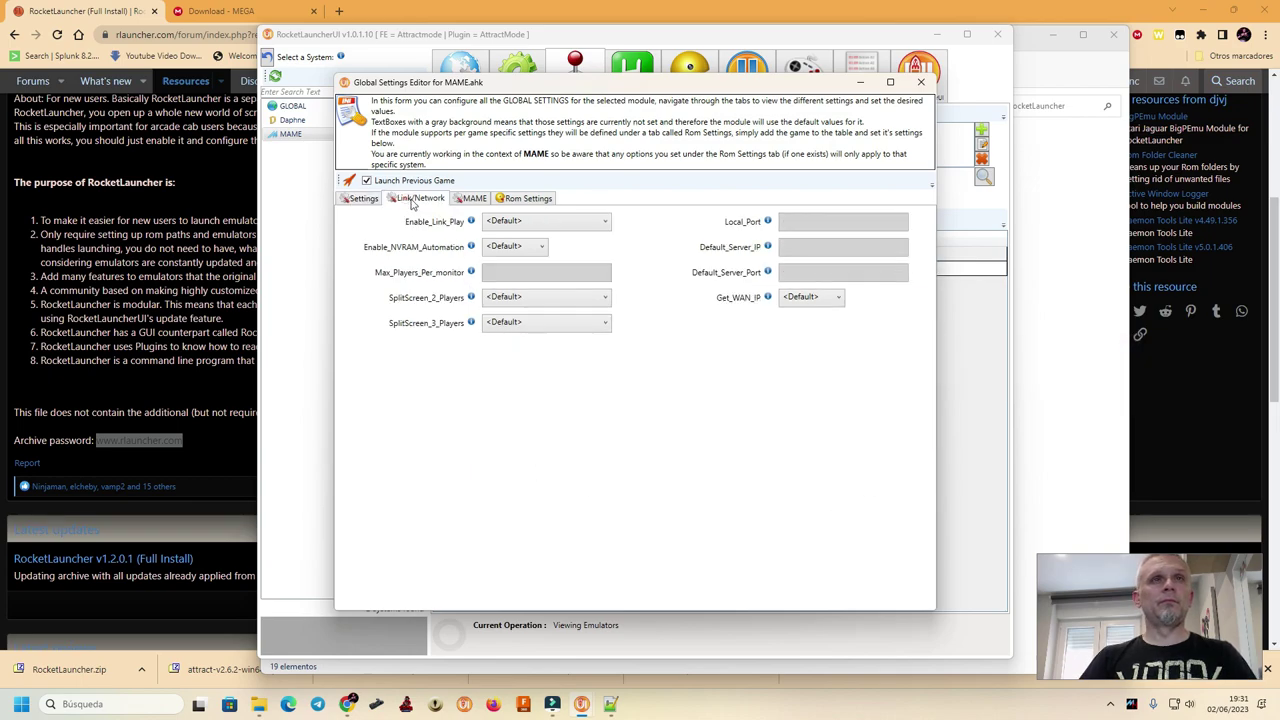
{"action": "left_click", "coordinate": [470, 199]}
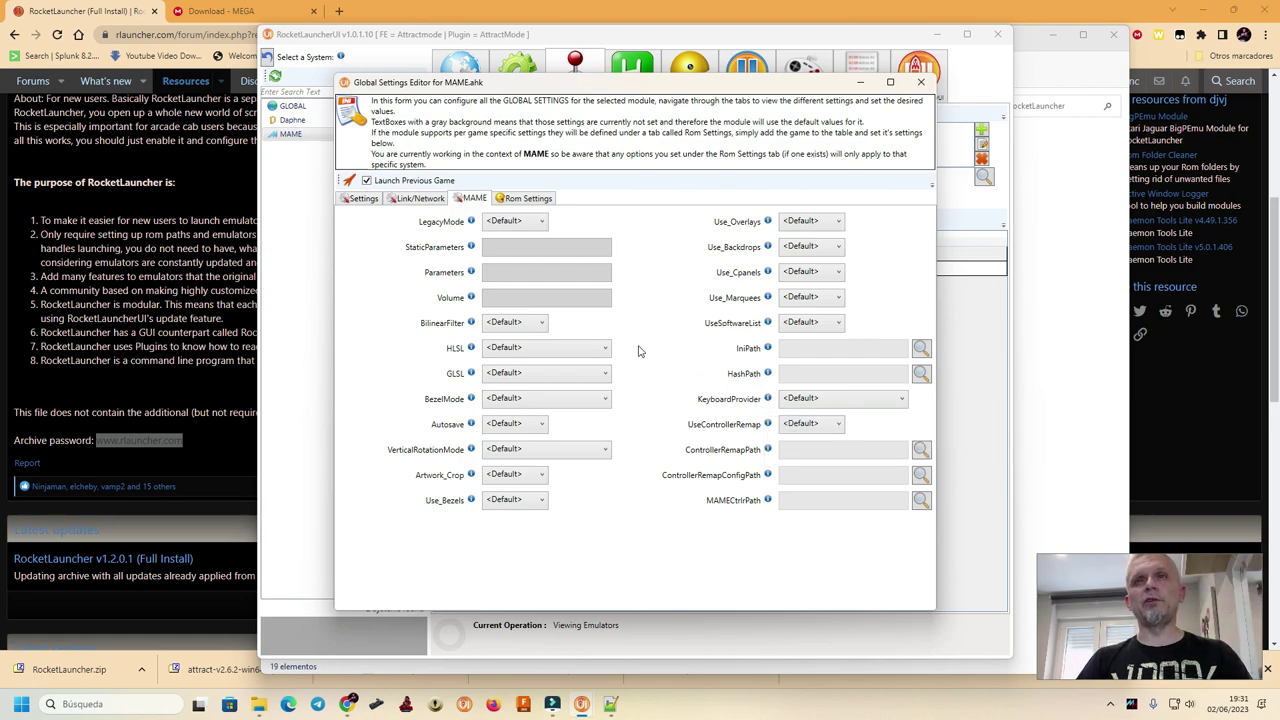
{"action": "left_click", "coordinate": [526, 198]}
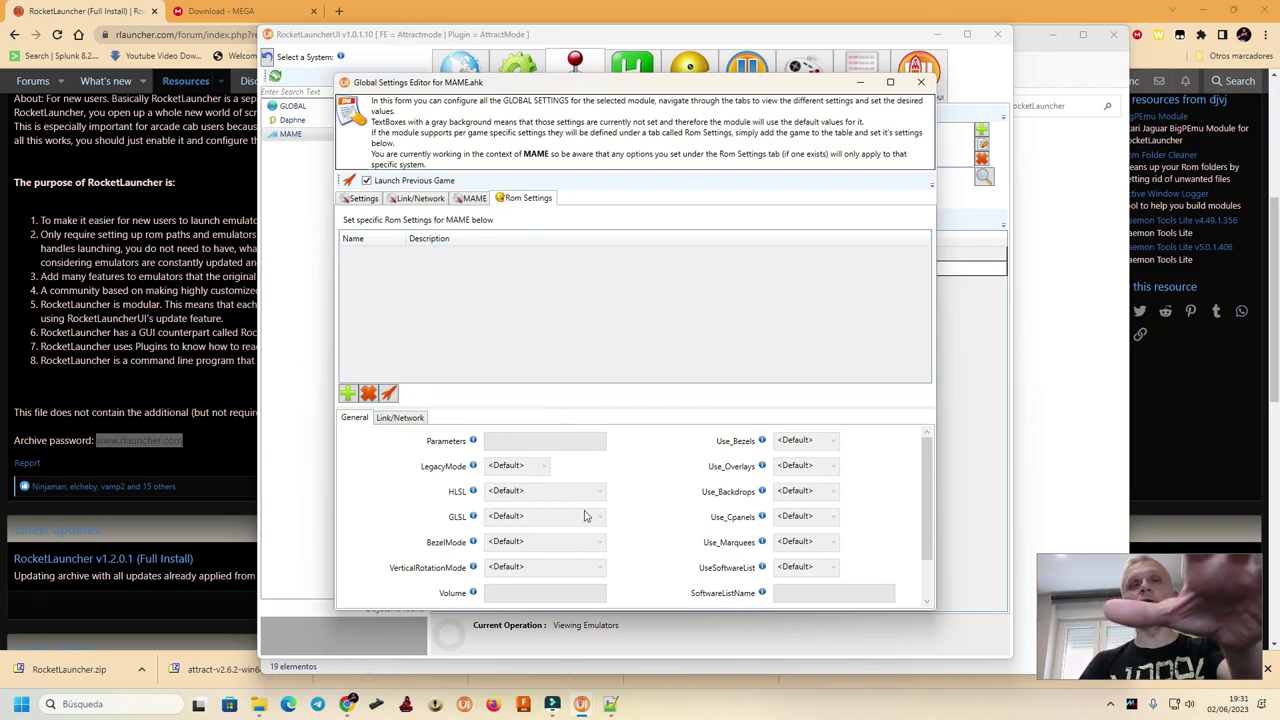
{"action": "scroll", "coordinate": [510, 570], "scroll_direction": "down", "scroll_amount": 2}
{"action": "scroll", "coordinate": [512, 568], "scroll_direction": "up", "scroll_amount": 2}
{"action": "scroll", "coordinate": [517, 568], "scroll_direction": "down", "scroll_amount": 2}
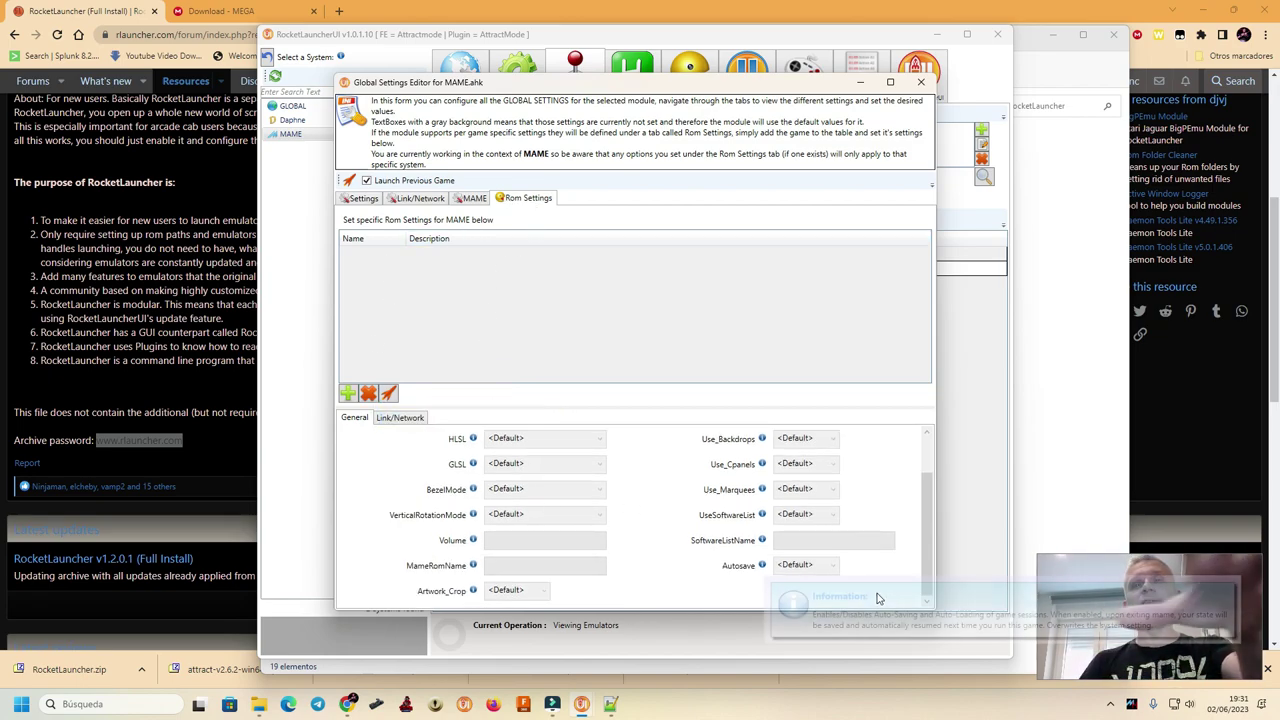
{"action": "left_click", "coordinate": [465, 198]}
{"action": "left_click", "coordinate": [410, 198]}
{"action": "left_click", "coordinate": [364, 198]}
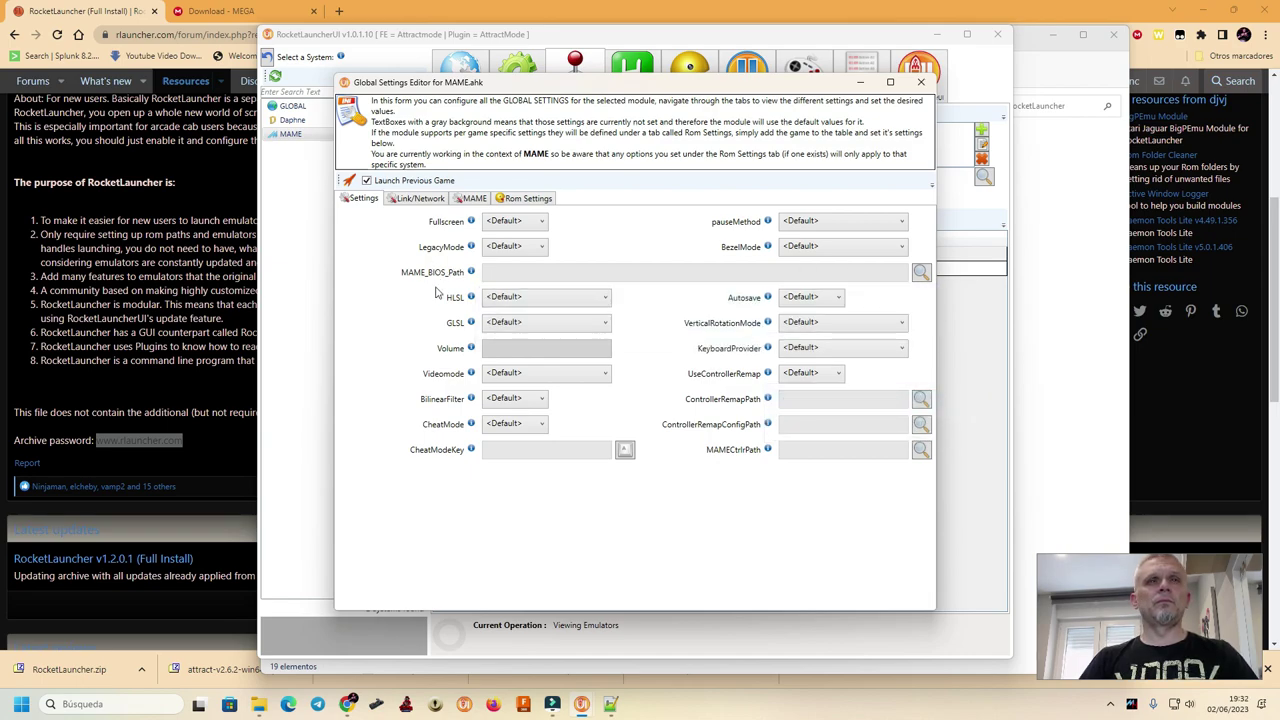
{"action": "left_click", "coordinate": [910, 84]}
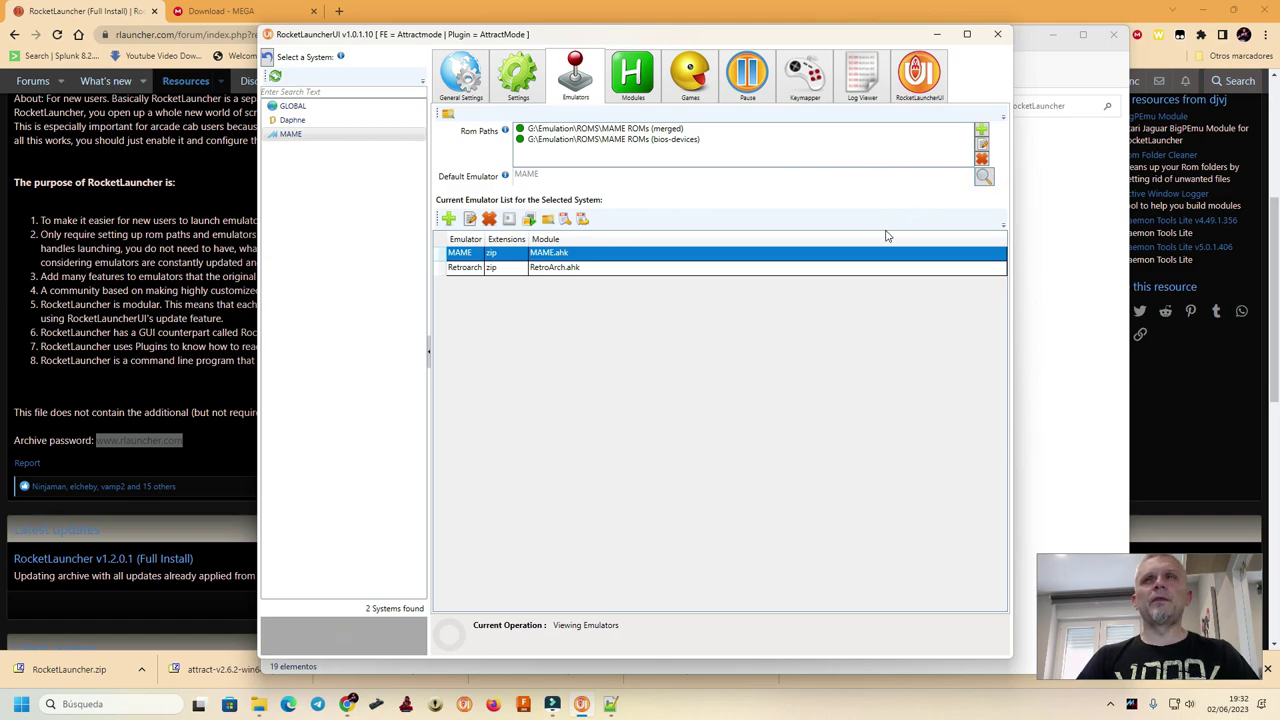
Set Retroarch as the default emulator for the MAME system.
{"action": "left_click", "coordinate": [983, 177]}
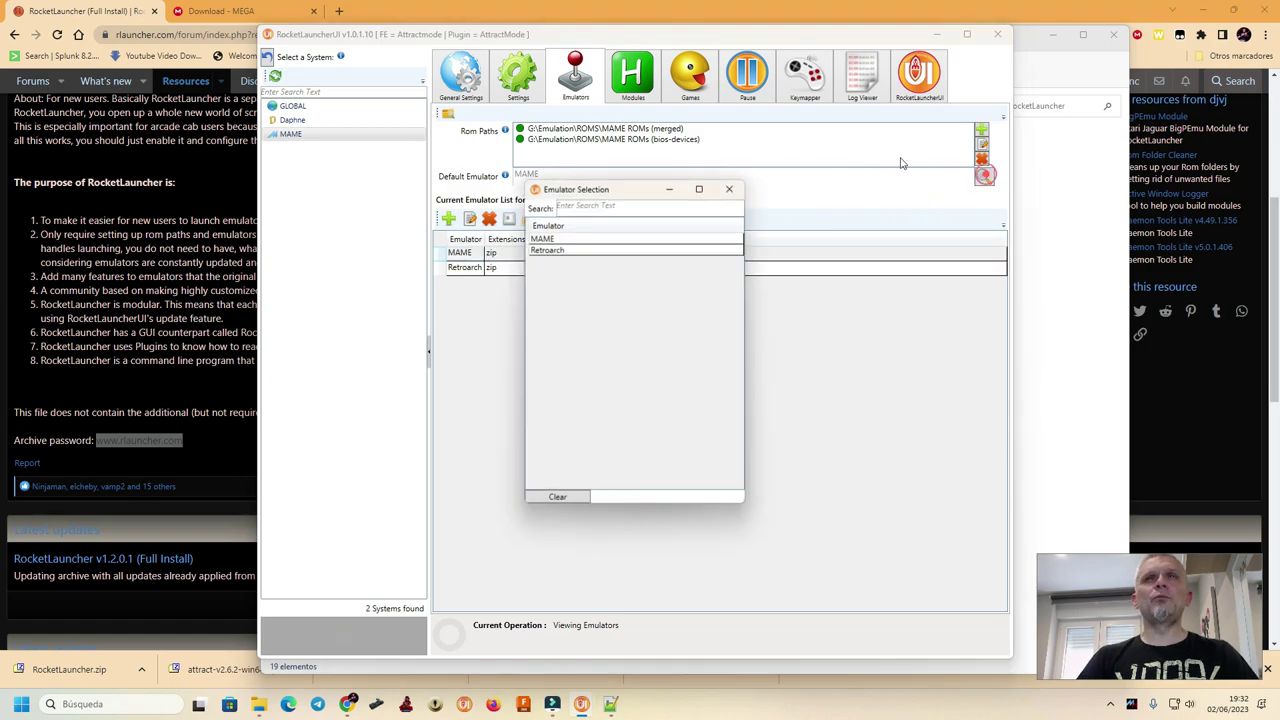
{"action": "left_click", "coordinate": [553, 250]}
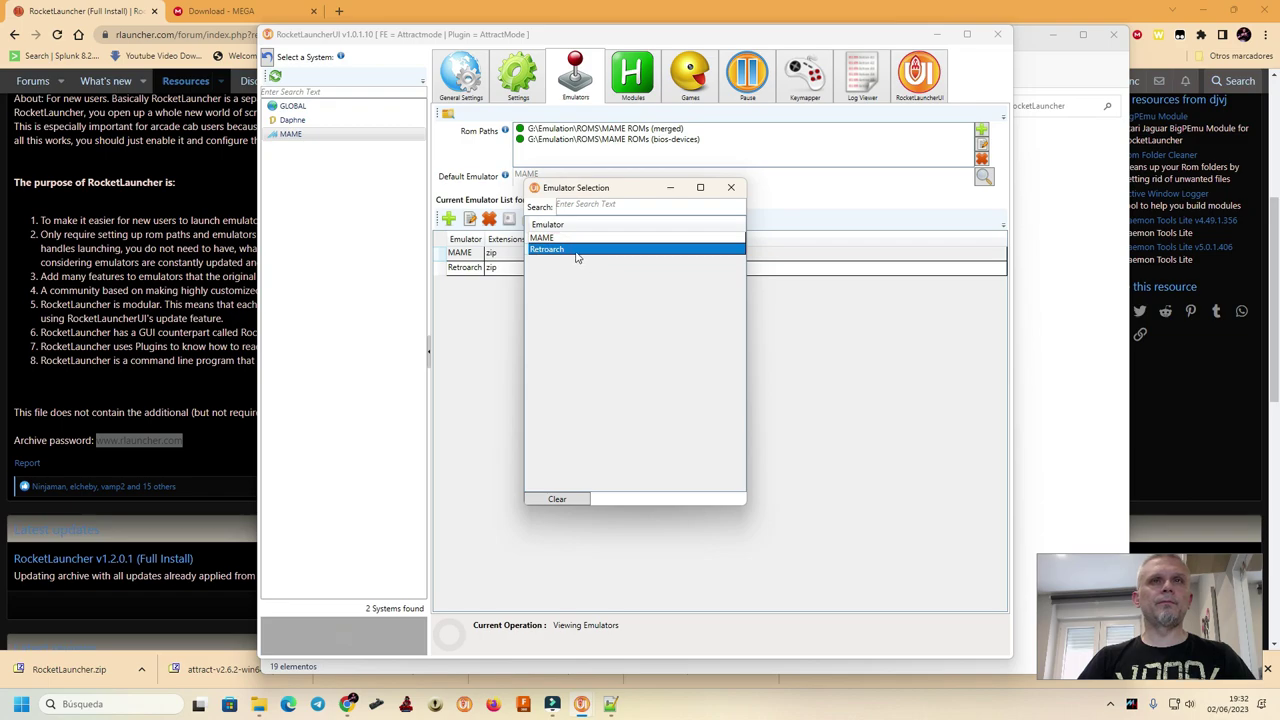
{"action": "double_click", "coordinate": [576, 257]}
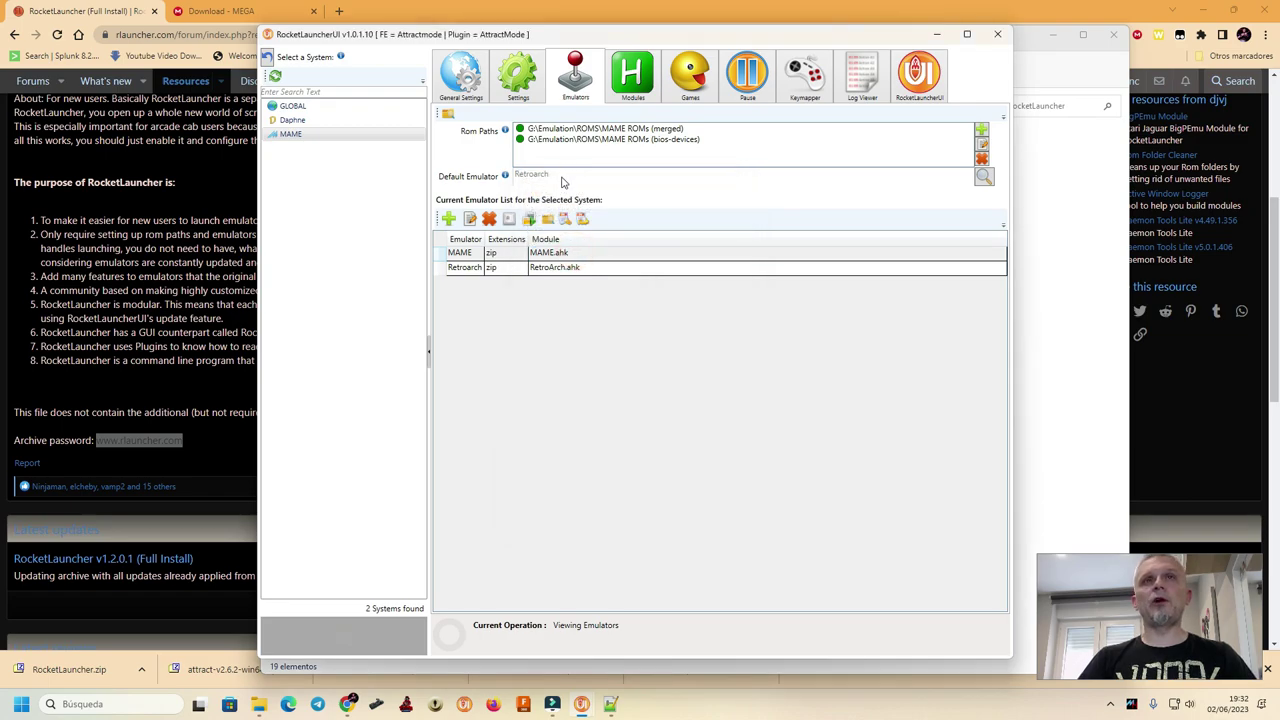
Open the global module settings for RetroArch.ahk and start browsing for the LibRetro_Core file in the MAME options.
{"action": "left_click", "coordinate": [571, 270]}
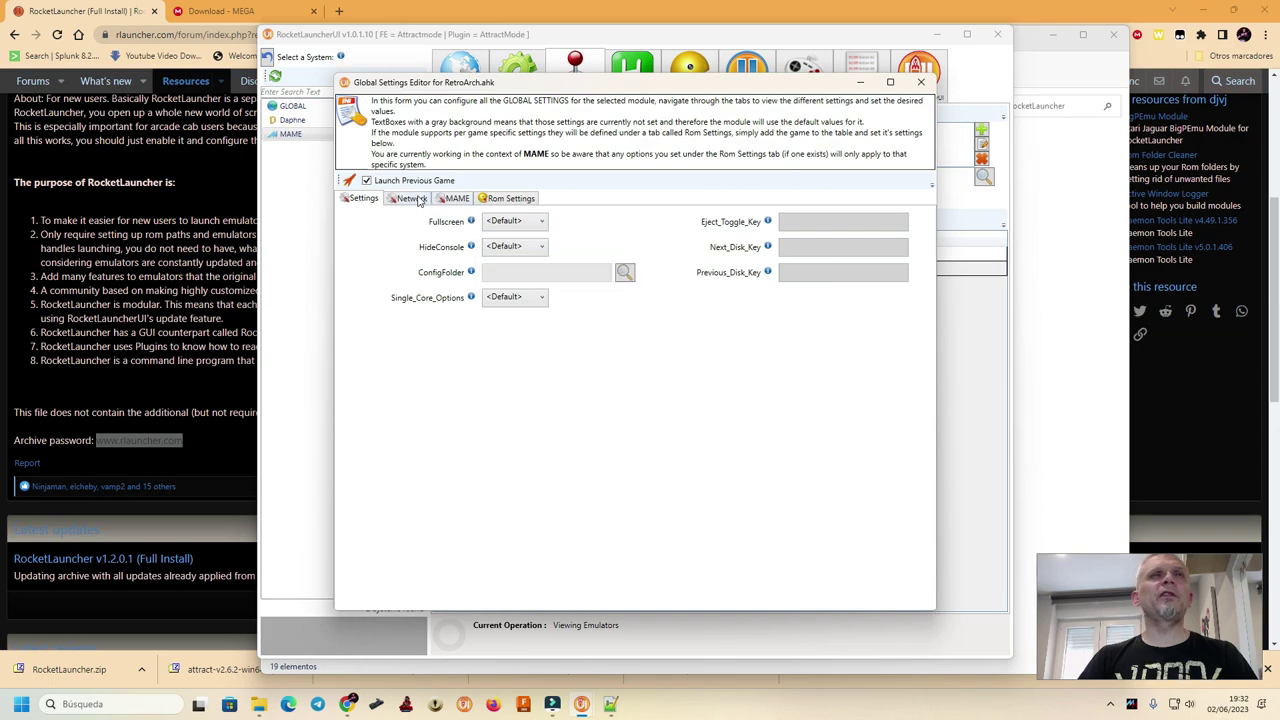
{"action": "left_click", "coordinate": [459, 199]}
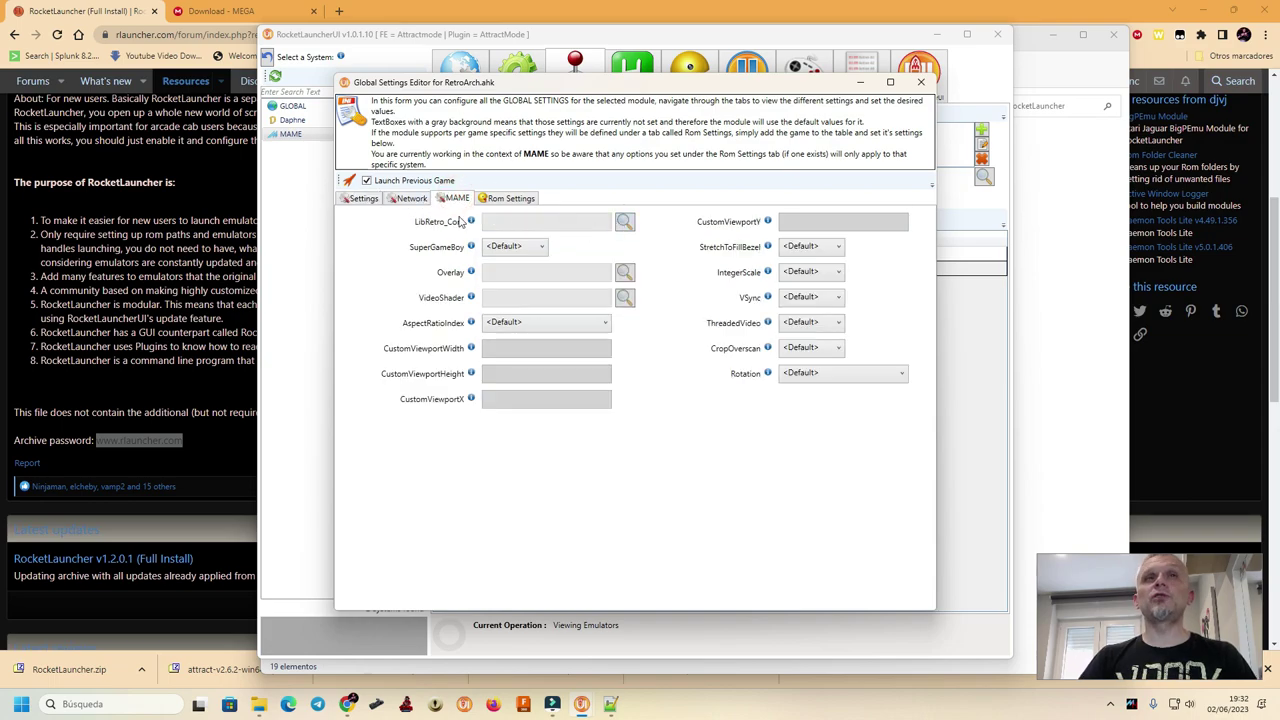
{"action": "mouse_move", "coordinate": [440, 227]}
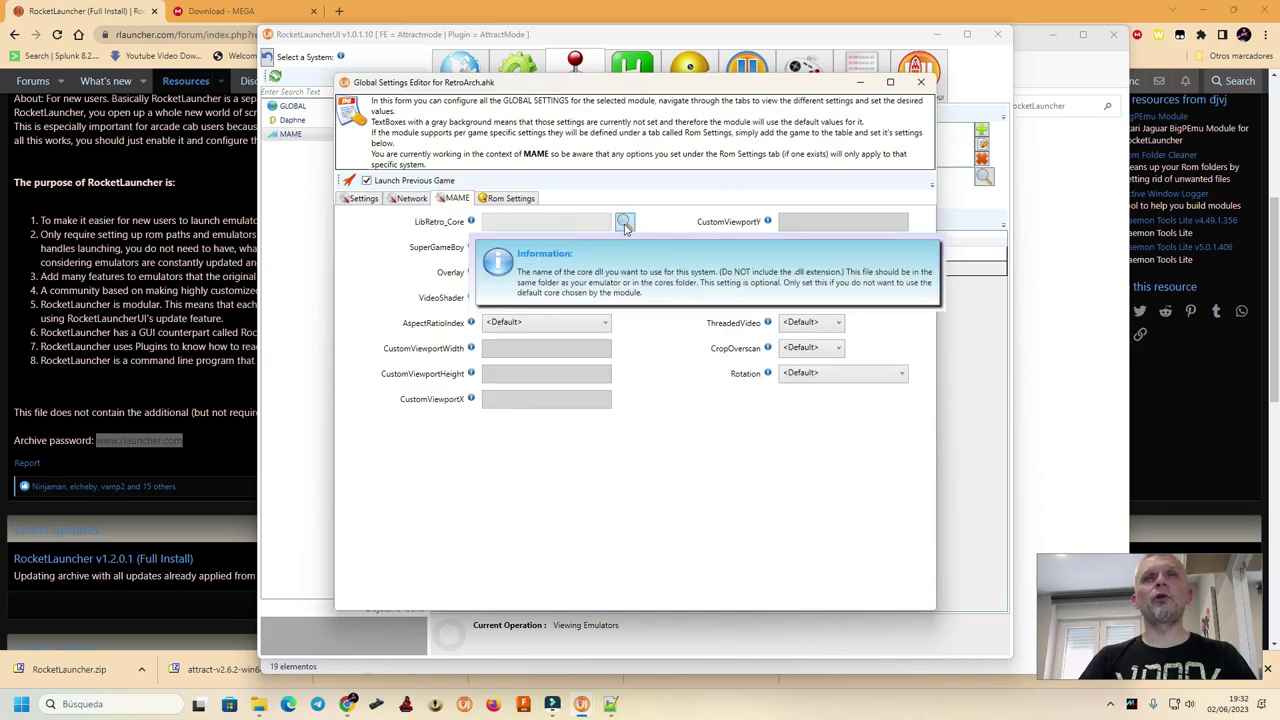
{"action": "left_click", "coordinate": [624, 224]}
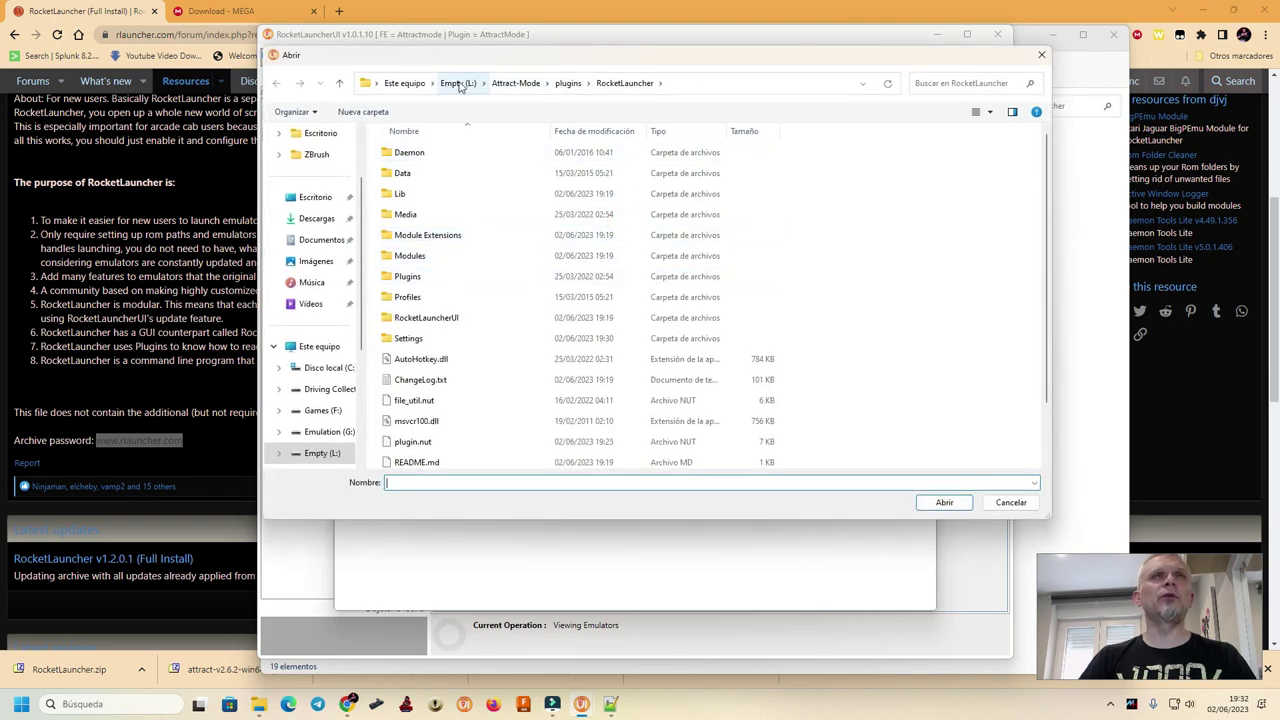
Choose mame_libretro.dll from G:\Emulation\Emulators\RetroArch\cores as the LibRetro_Core.
{"action": "left_click", "coordinate": [329, 431]}
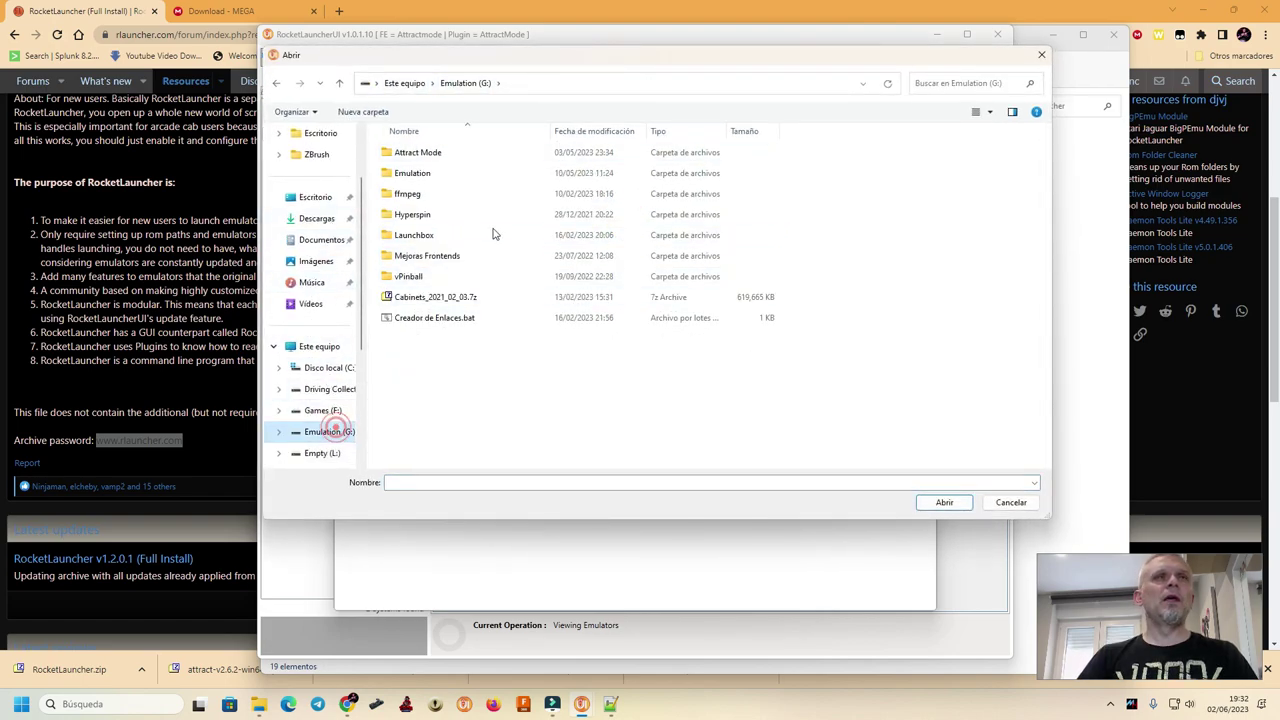
{"action": "double_click", "coordinate": [415, 173]}
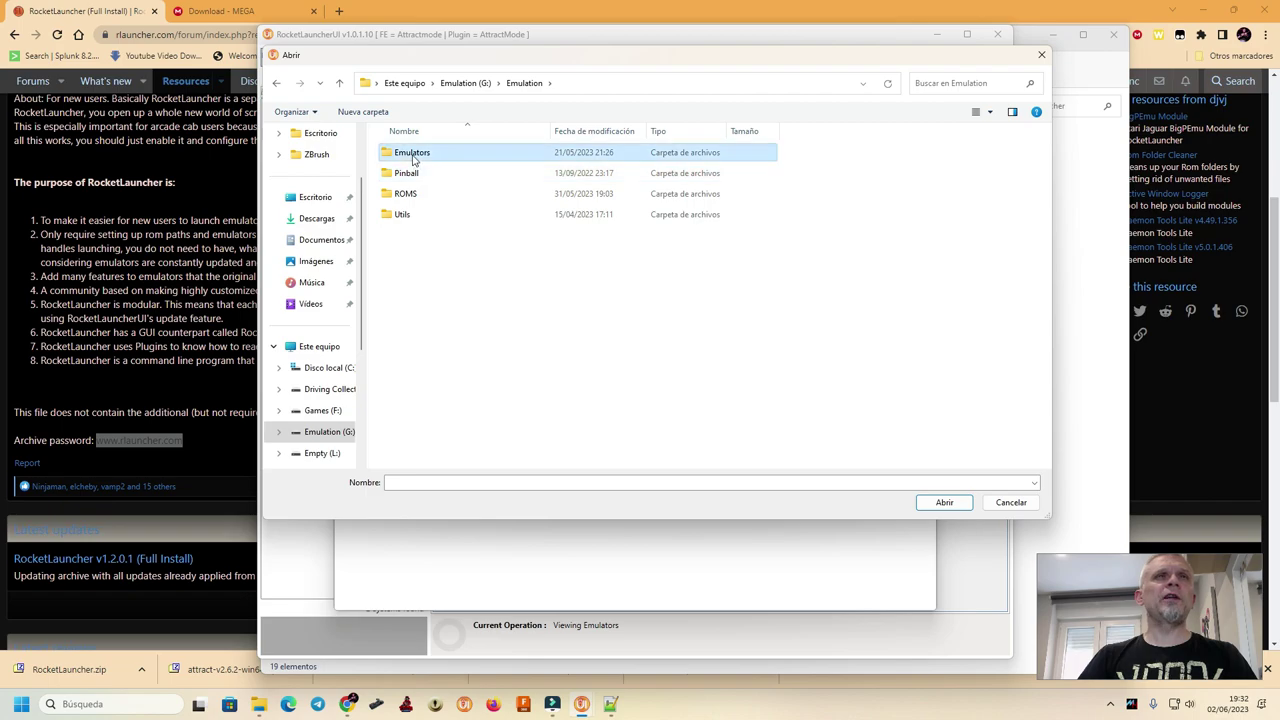
{"action": "double_click", "coordinate": [413, 155]}
{"action": "scroll", "coordinate": [415, 390], "scroll_direction": "down", "scroll_amount": 5}
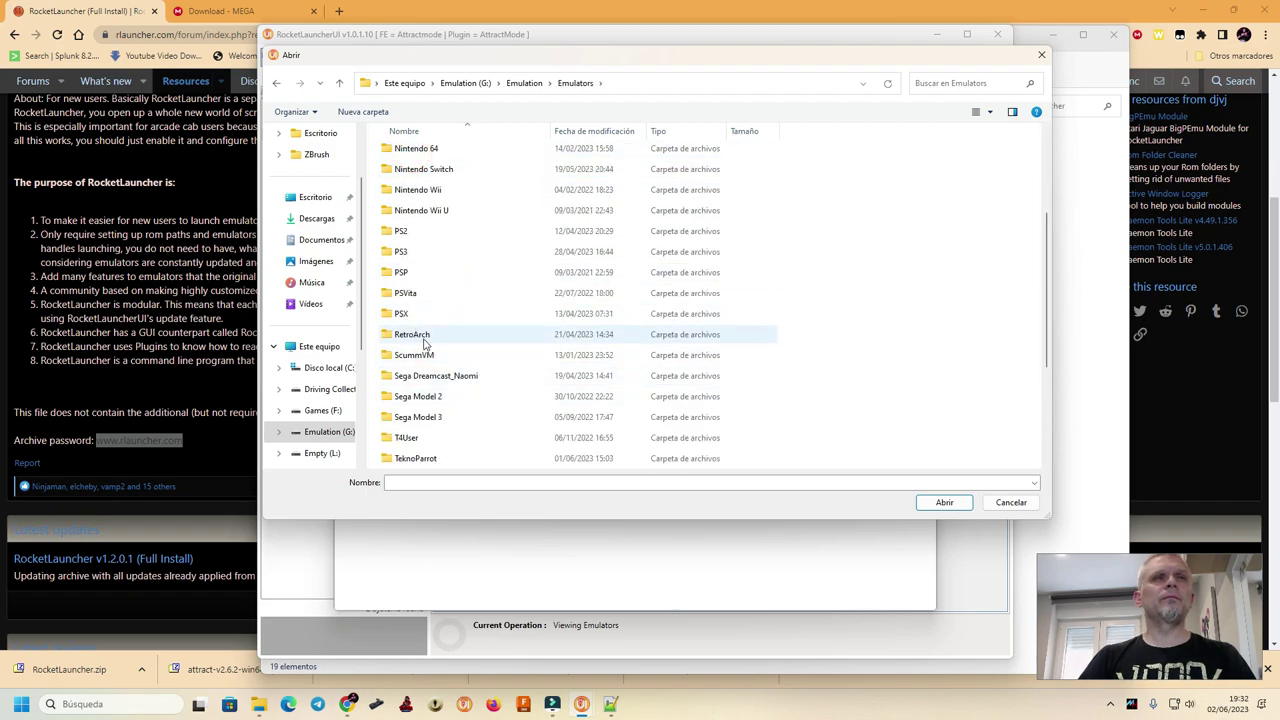
{"action": "double_click", "coordinate": [423, 340]}
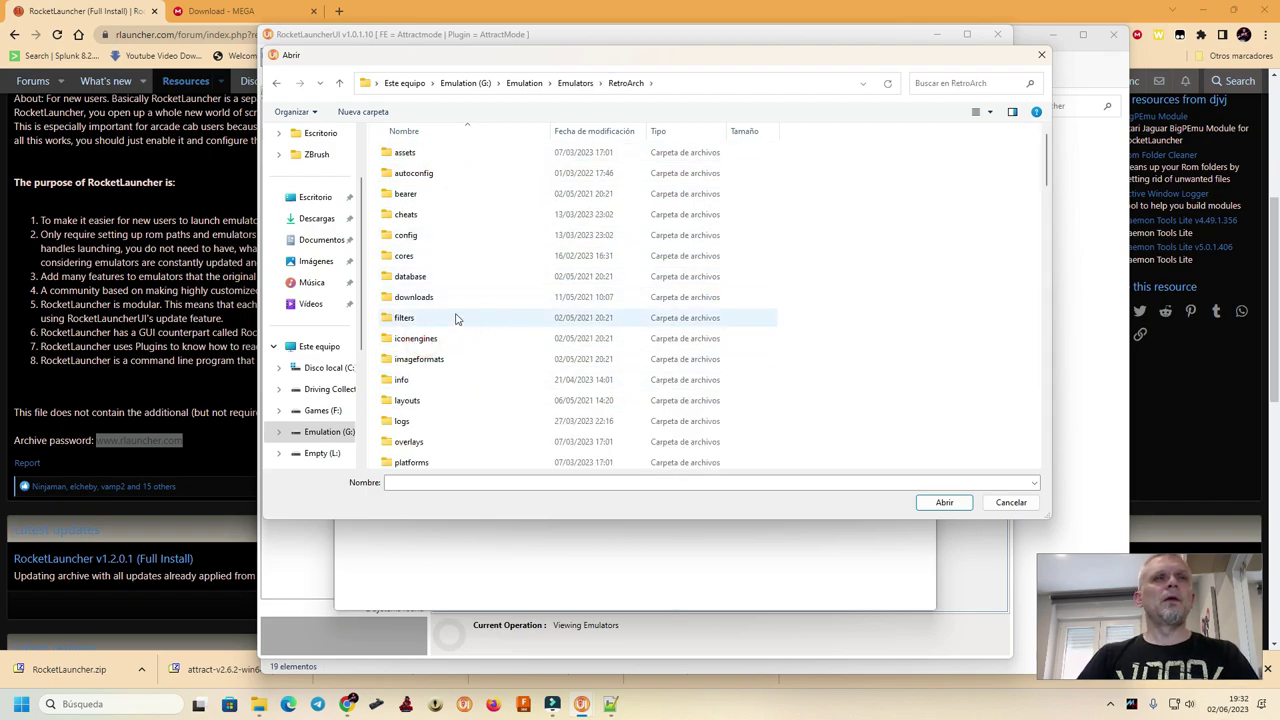
{"action": "scroll", "coordinate": [430, 250], "scroll_direction": "down", "scroll_amount": 3}
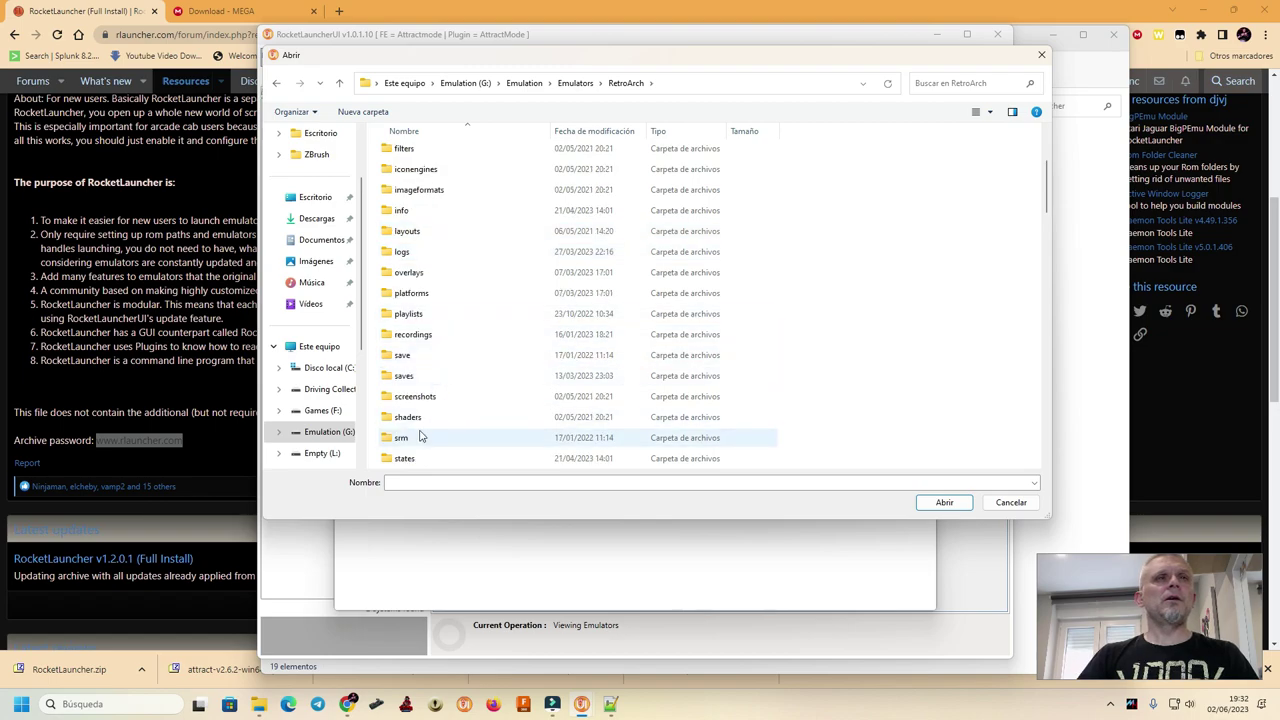
{"action": "scroll", "coordinate": [443, 337], "scroll_direction": "down", "scroll_amount": 2}
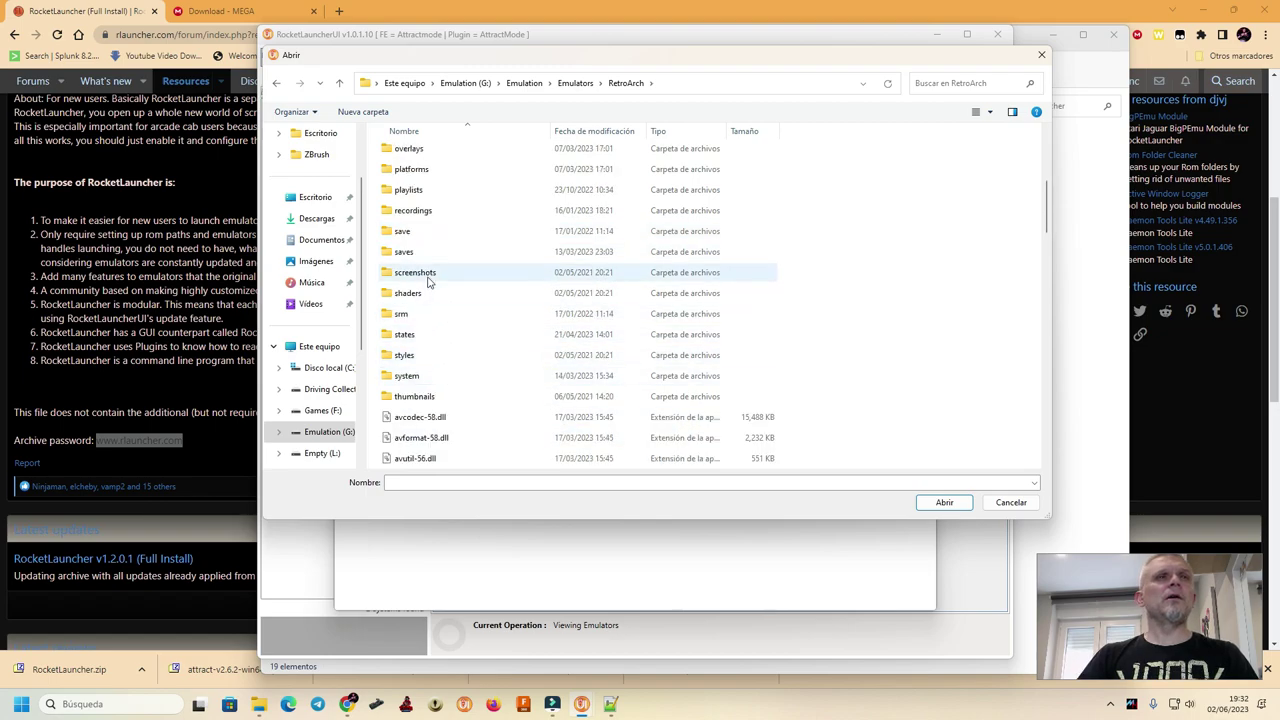
{"action": "scroll", "coordinate": [428, 282], "scroll_direction": "up", "scroll_amount": 2}
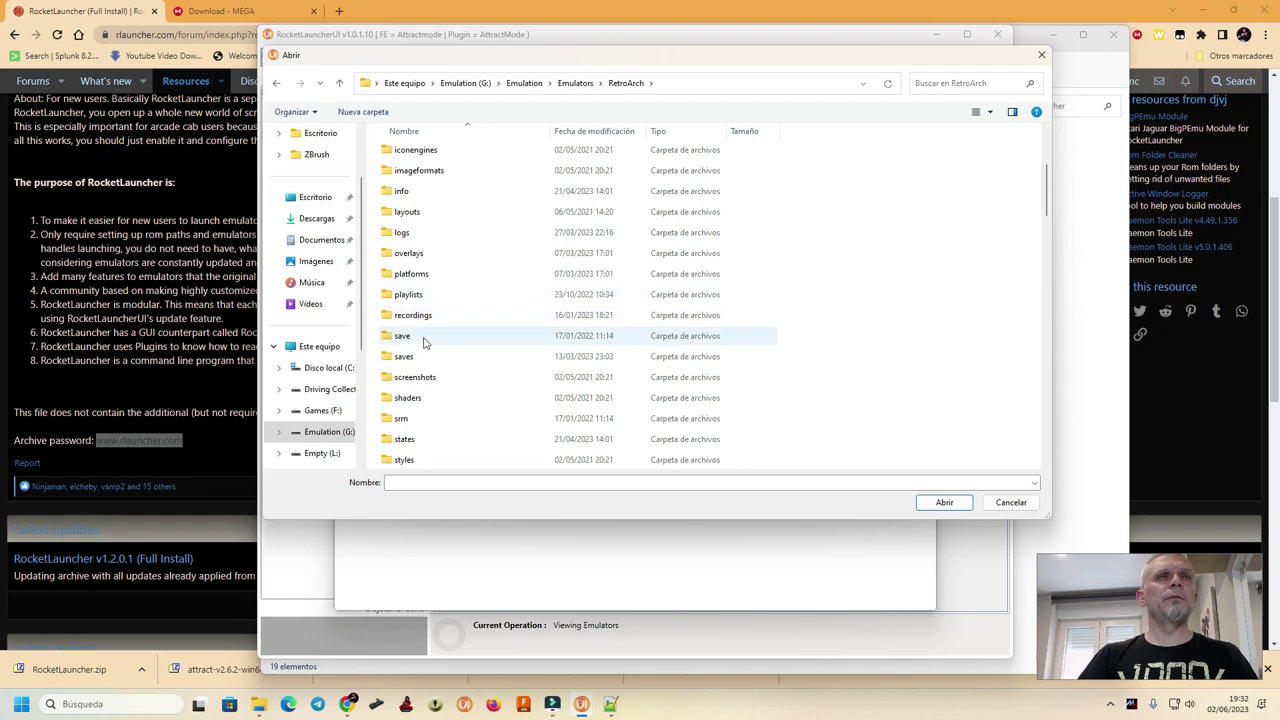
{"action": "scroll", "coordinate": [423, 337], "scroll_direction": "up", "scroll_amount": 3}
{"action": "double_click", "coordinate": [417, 260]}
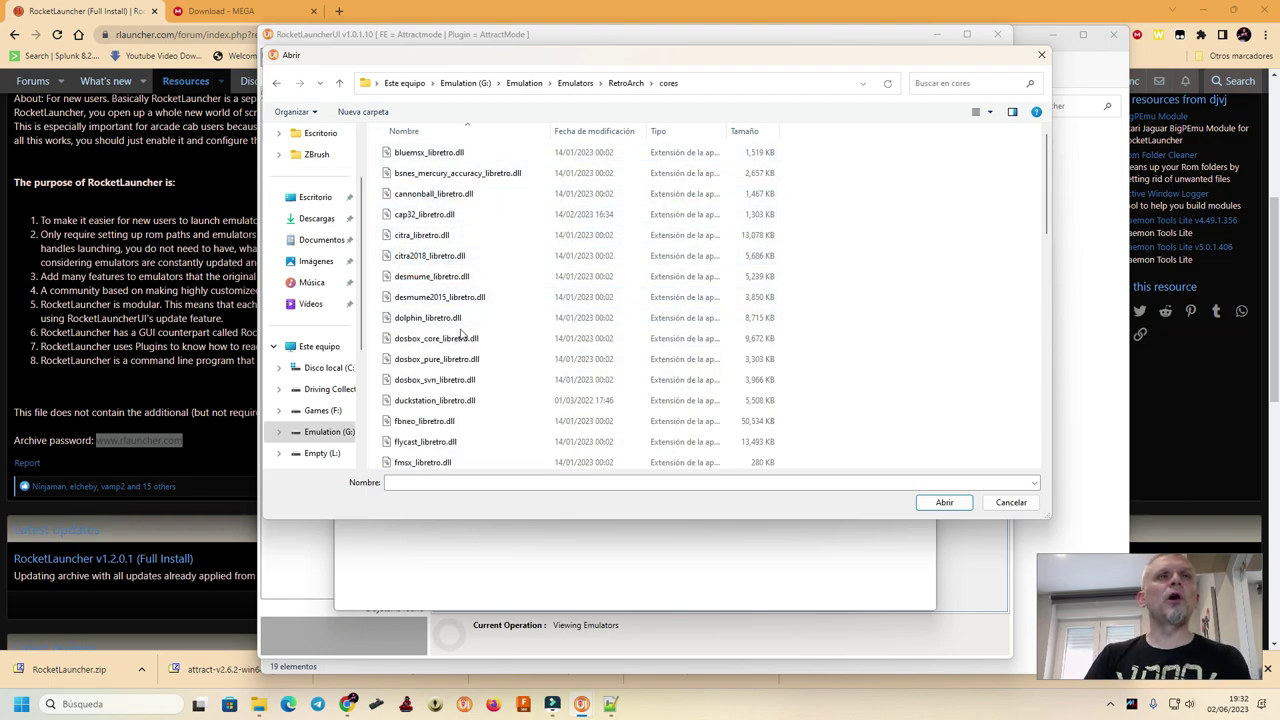
{"action": "scroll", "coordinate": [445, 300], "scroll_direction": "down", "scroll_amount": 3}
{"action": "scroll", "coordinate": [451, 350], "scroll_direction": "down", "scroll_amount": 1}
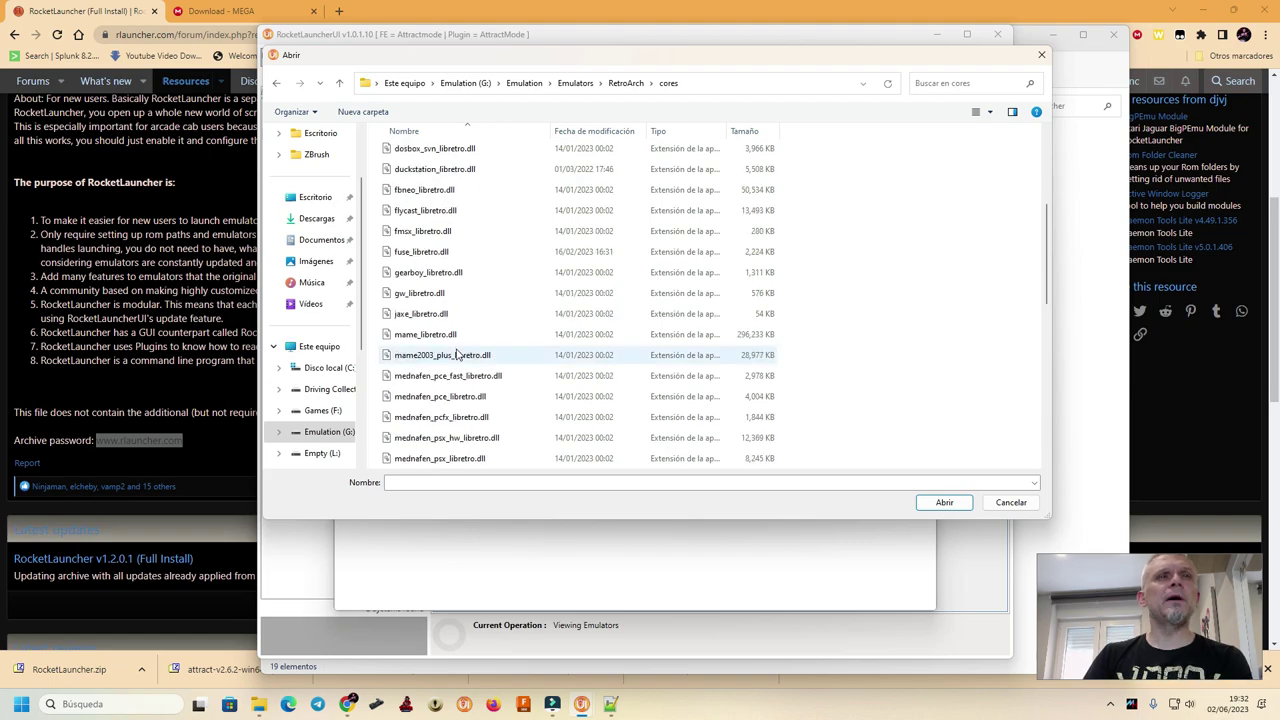
{"action": "left_click", "coordinate": [425, 335]}
{"action": "double_click", "coordinate": [425, 338]}
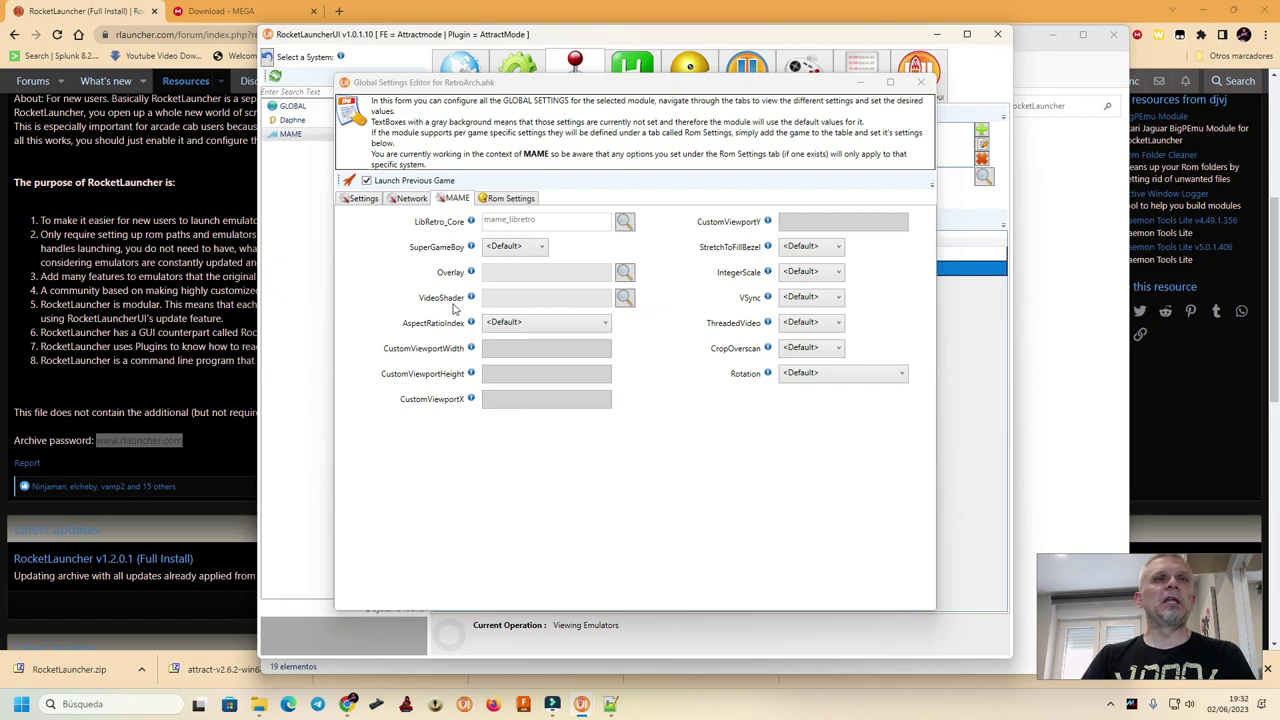
Review the Network, Rom Settings and general options of the RetroArch.ahk module, and close the editor.
{"action": "left_click", "coordinate": [407, 200]}
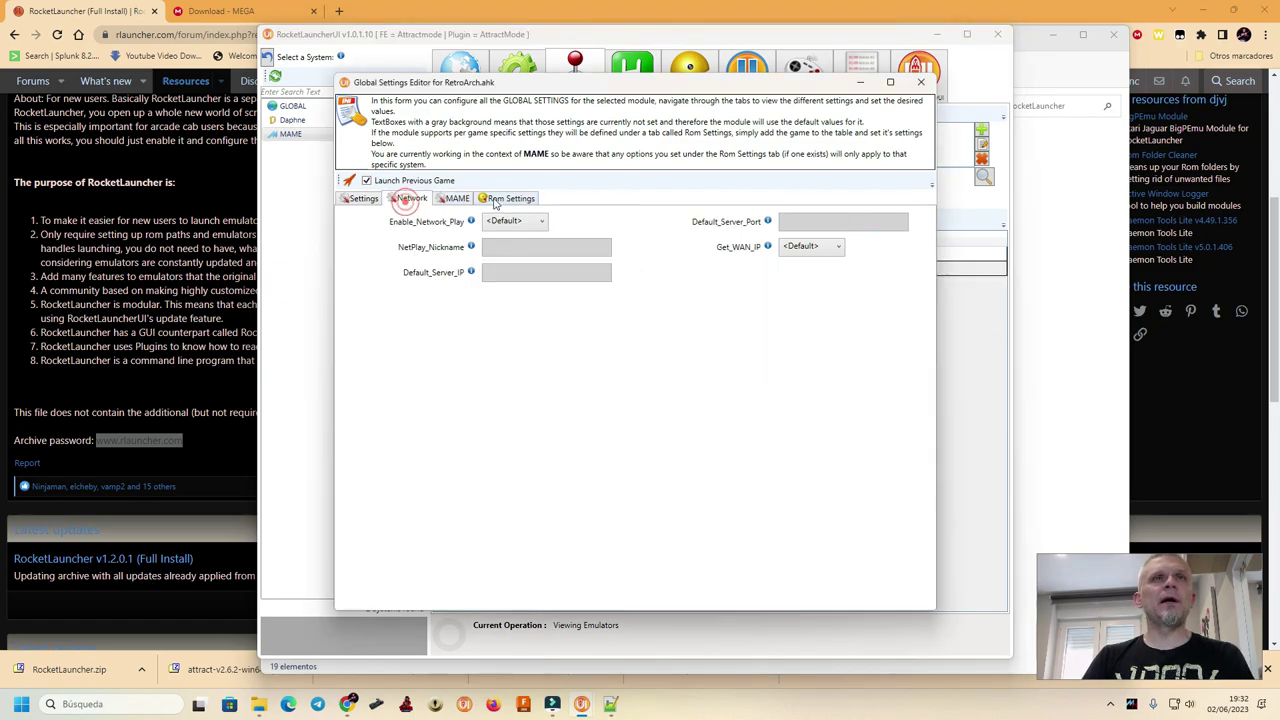
{"action": "left_click", "coordinate": [495, 198]}
{"action": "left_click", "coordinate": [362, 199]}
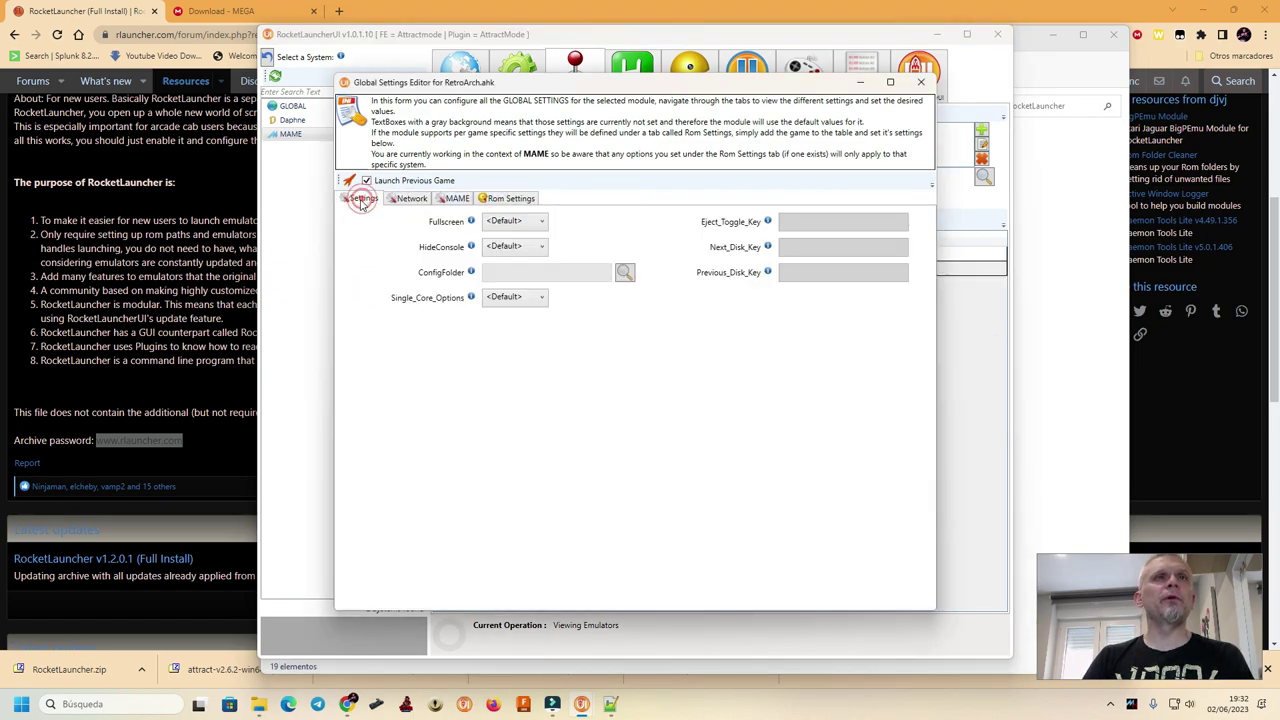
{"action": "left_click", "coordinate": [921, 82]}
Launch the 10yard game from the MAME system's games list to test the Retroarch setup.
{"action": "left_click", "coordinate": [681, 90]}
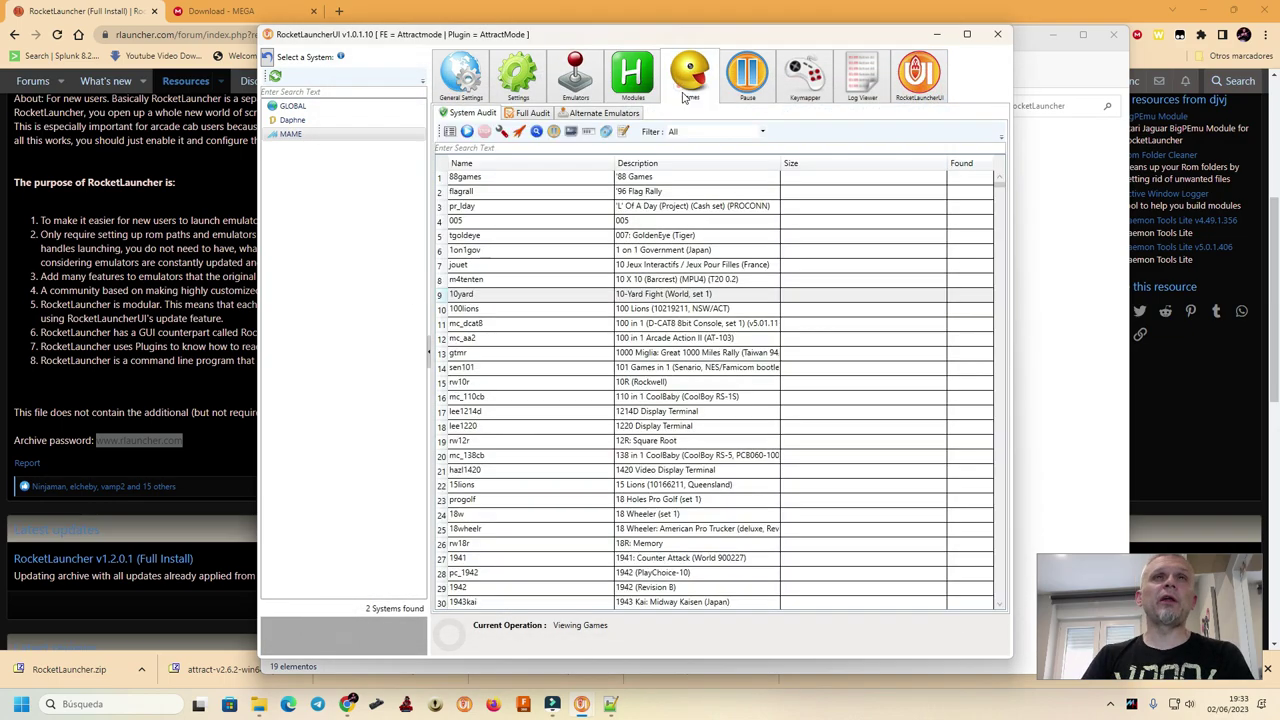
{"action": "left_click", "coordinate": [474, 298]}
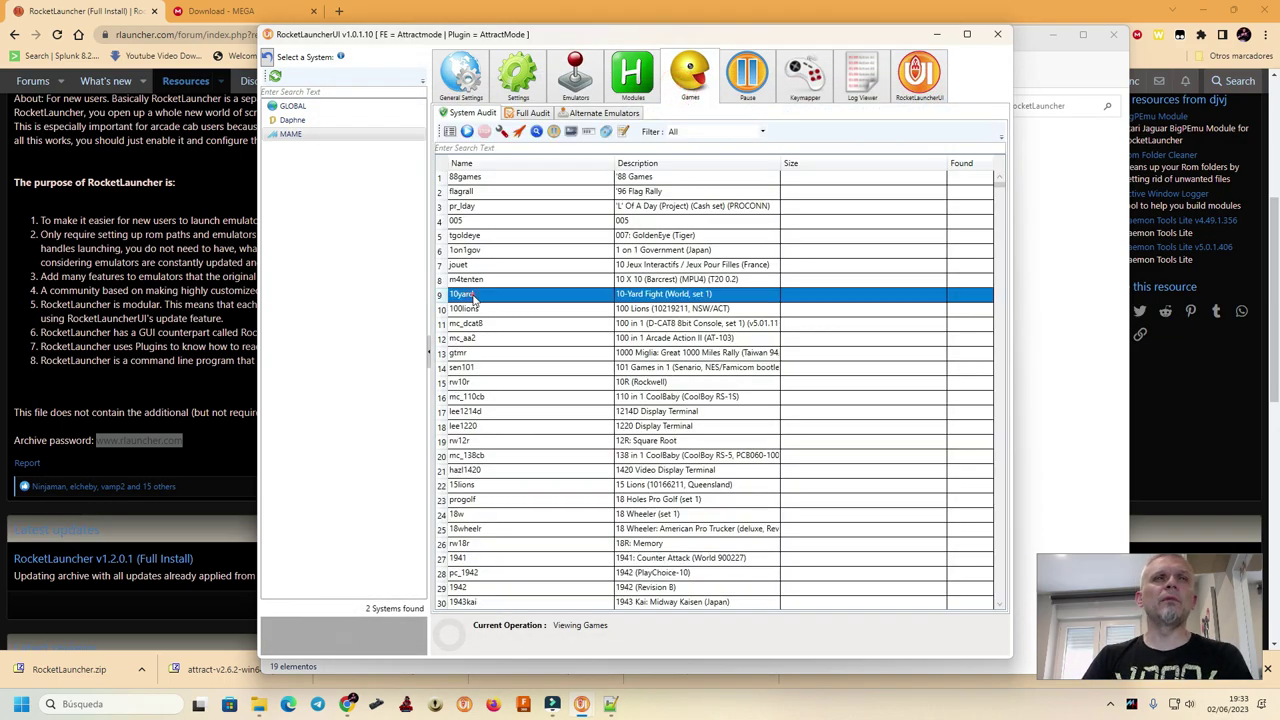
{"action": "left_click", "coordinate": [519, 131]}
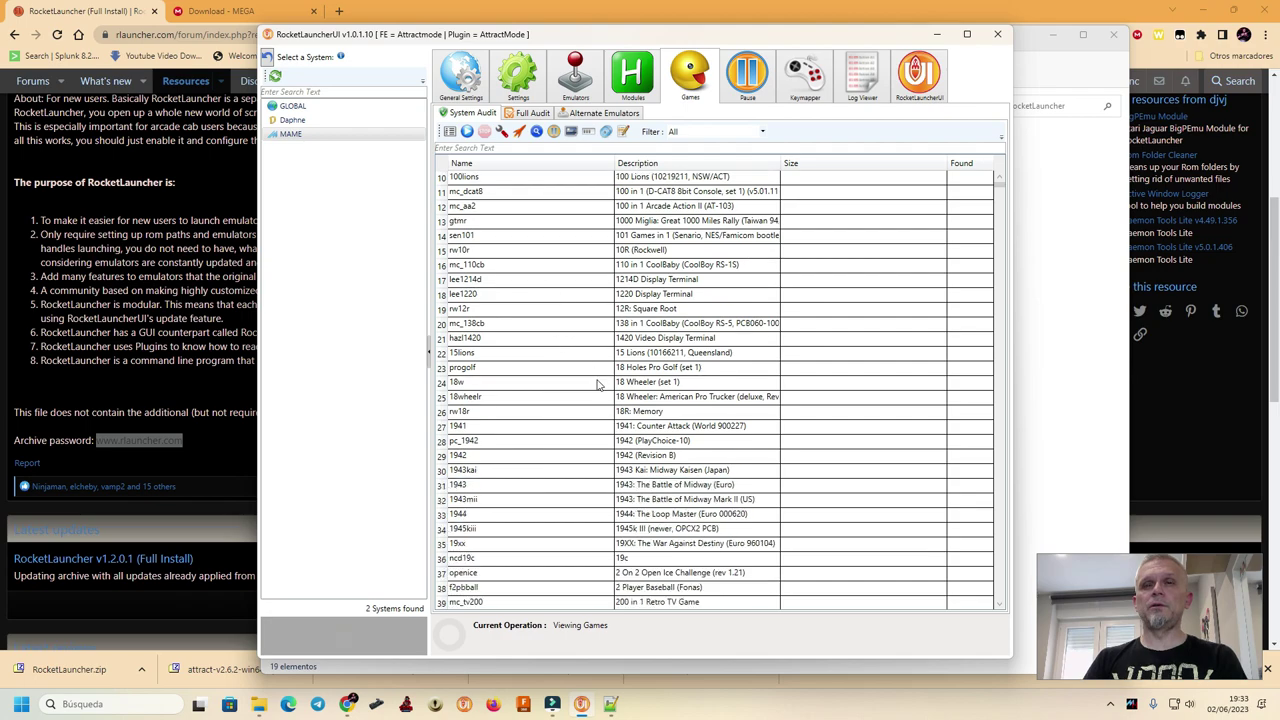
{"action": "scroll", "coordinate": [602, 383], "scroll_direction": "down", "scroll_amount": 10}
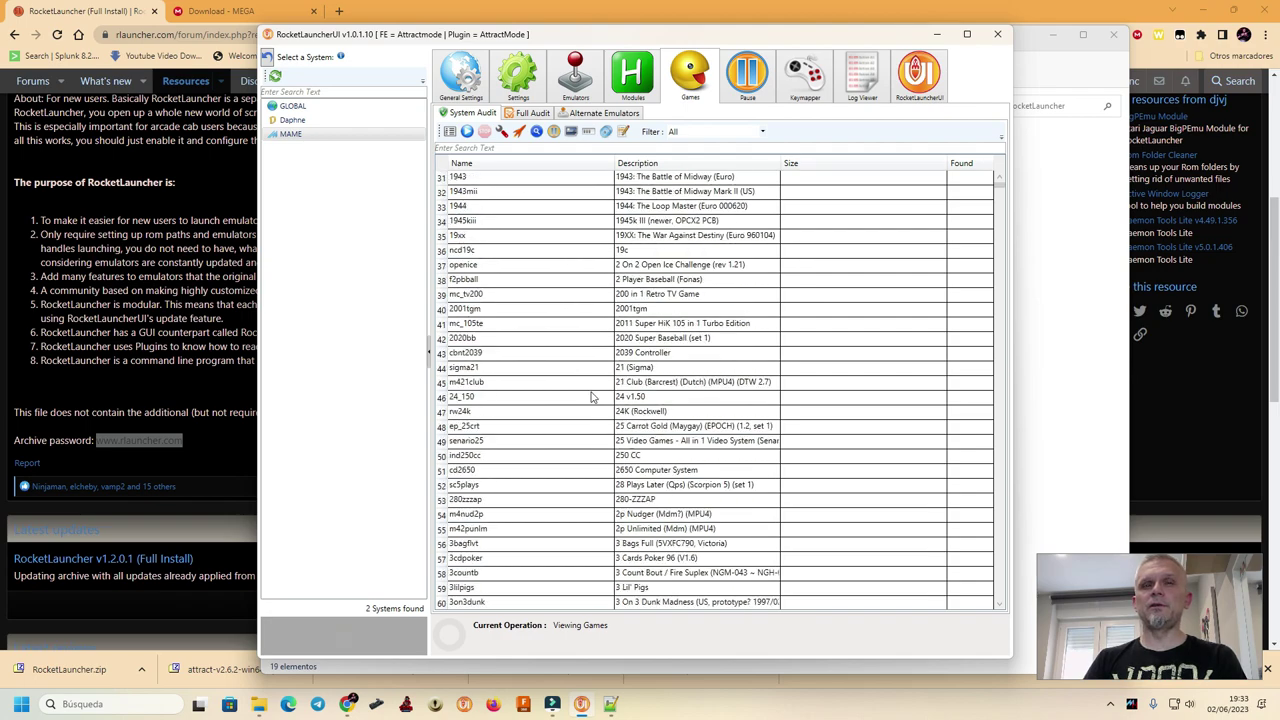
{"action": "scroll", "coordinate": [543, 469], "scroll_direction": "up", "scroll_amount": 6}
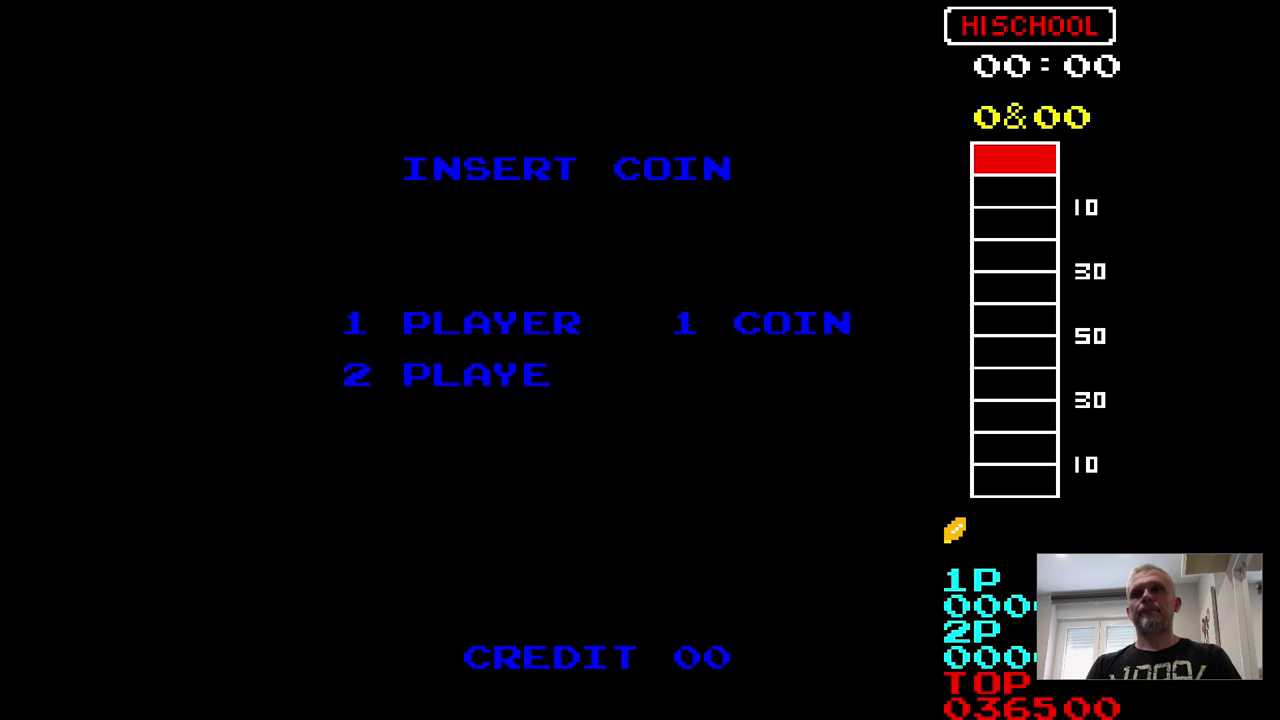
Insert three credits in 10-Yard Fight and start a one-player game.
{"action": "key", "text": "5"}
{"action": "key", "text": "5"}
{"action": "key", "text": "5"}
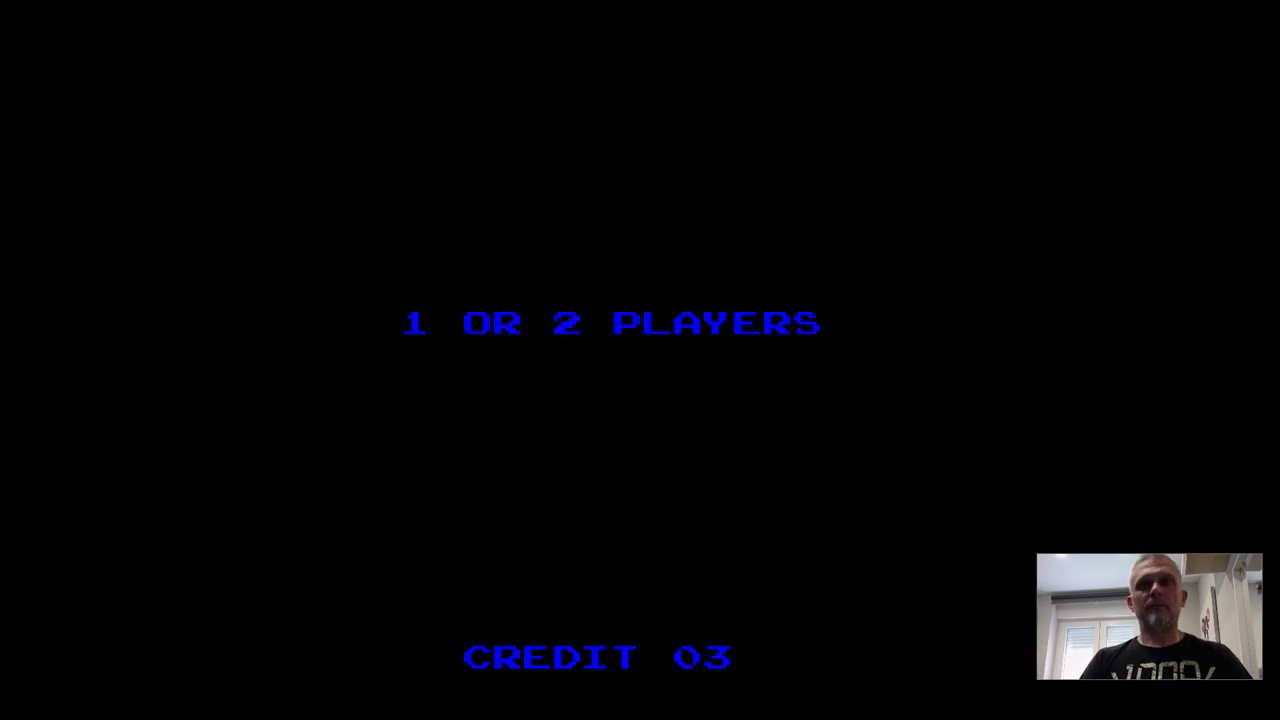
{"action": "key", "text": "1"}
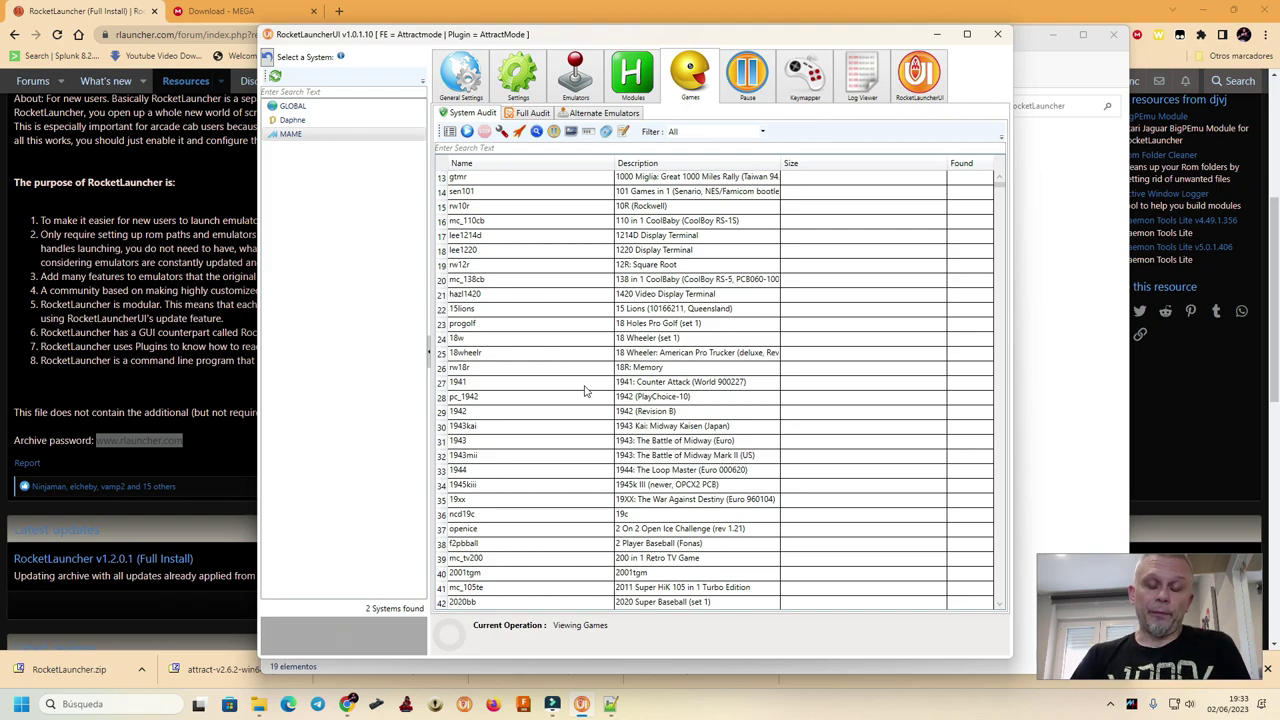
Minimize RocketLauncherUI and switch to the File Explorer window showing the RocketLauncher plugin folder.
{"action": "scroll", "coordinate": [600, 390], "scroll_direction": "down", "scroll_amount": 5}
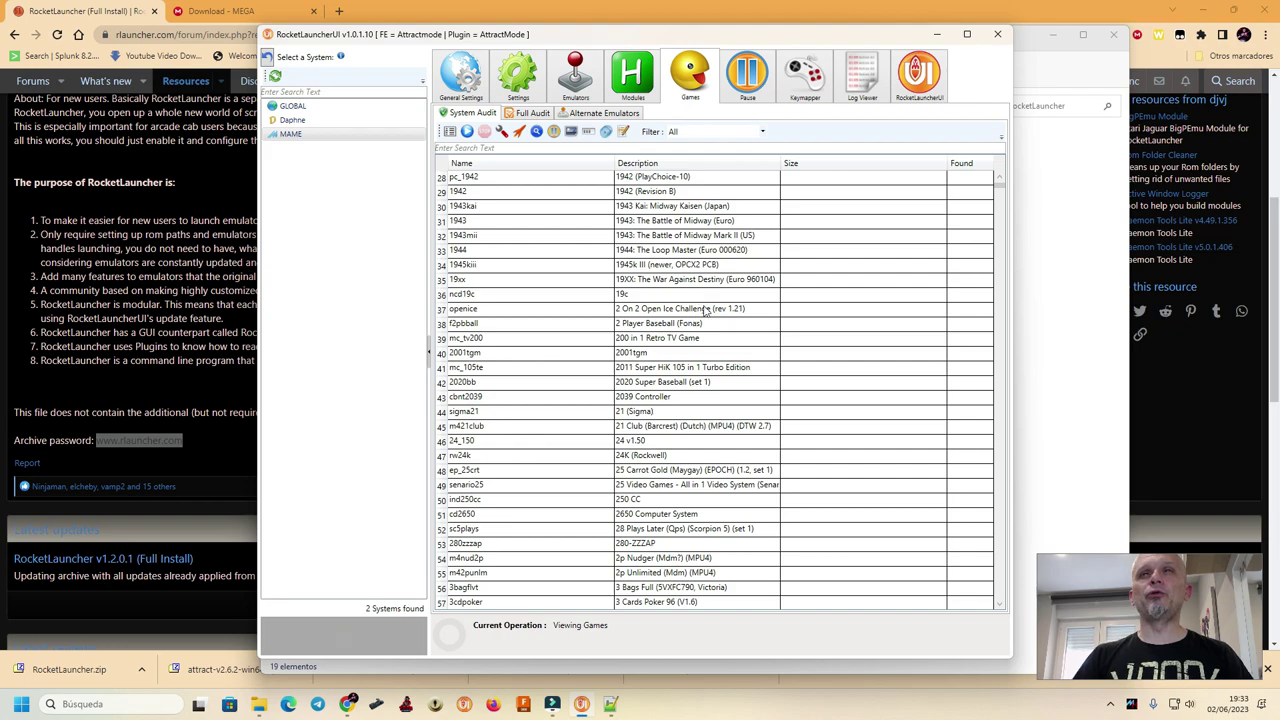
{"action": "left_click", "coordinate": [938, 38]}
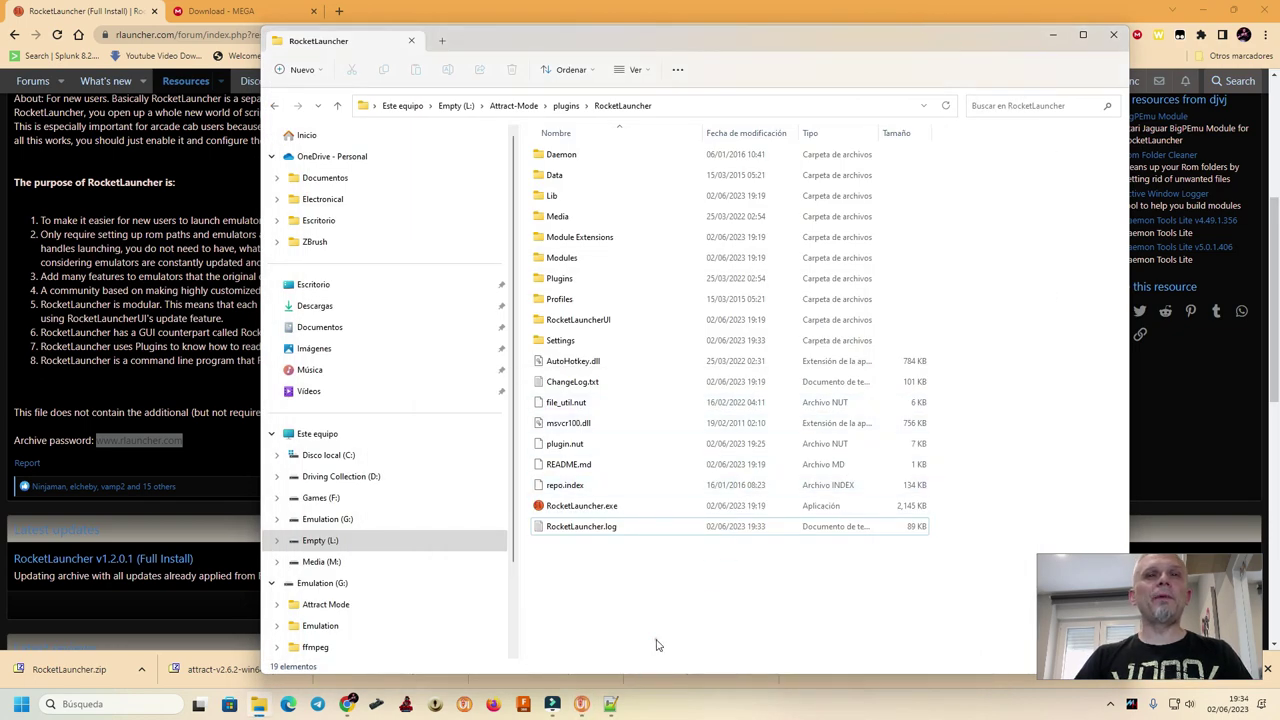
{"action": "left_click", "coordinate": [655, 642]}
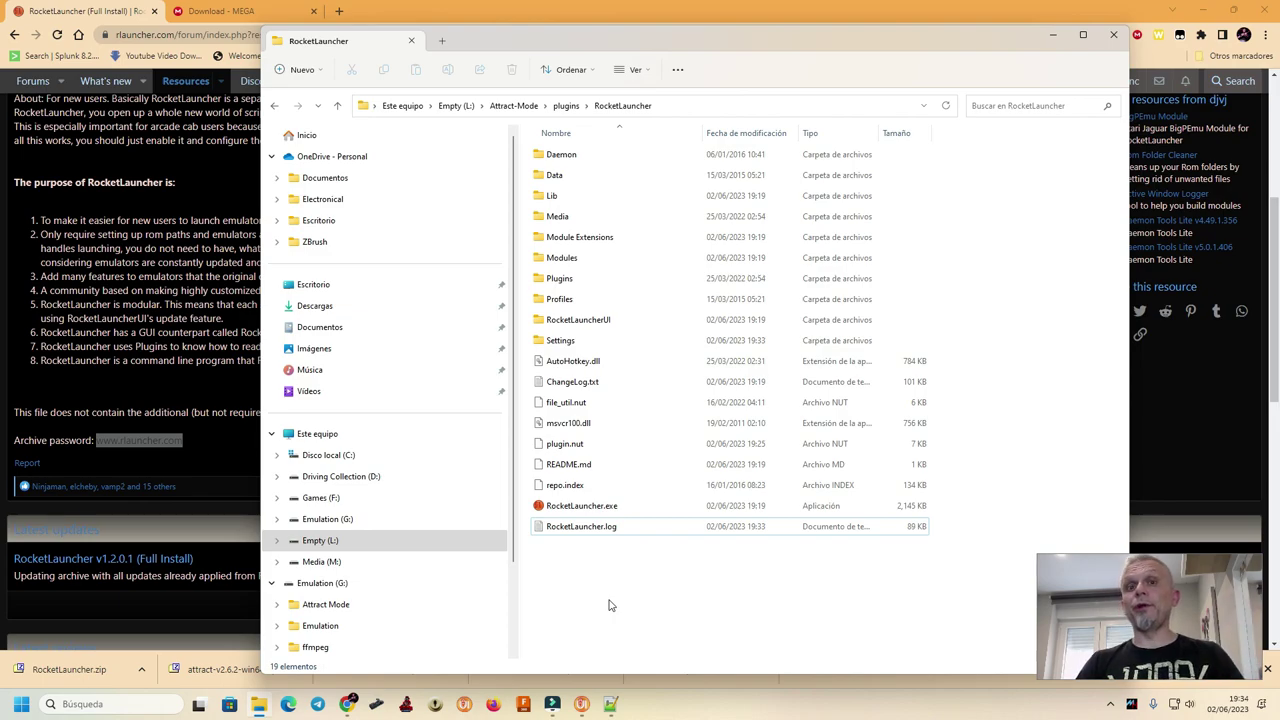
{"action": "left_click", "coordinate": [661, 598]}
{"action": "left_click", "coordinate": [662, 598]}
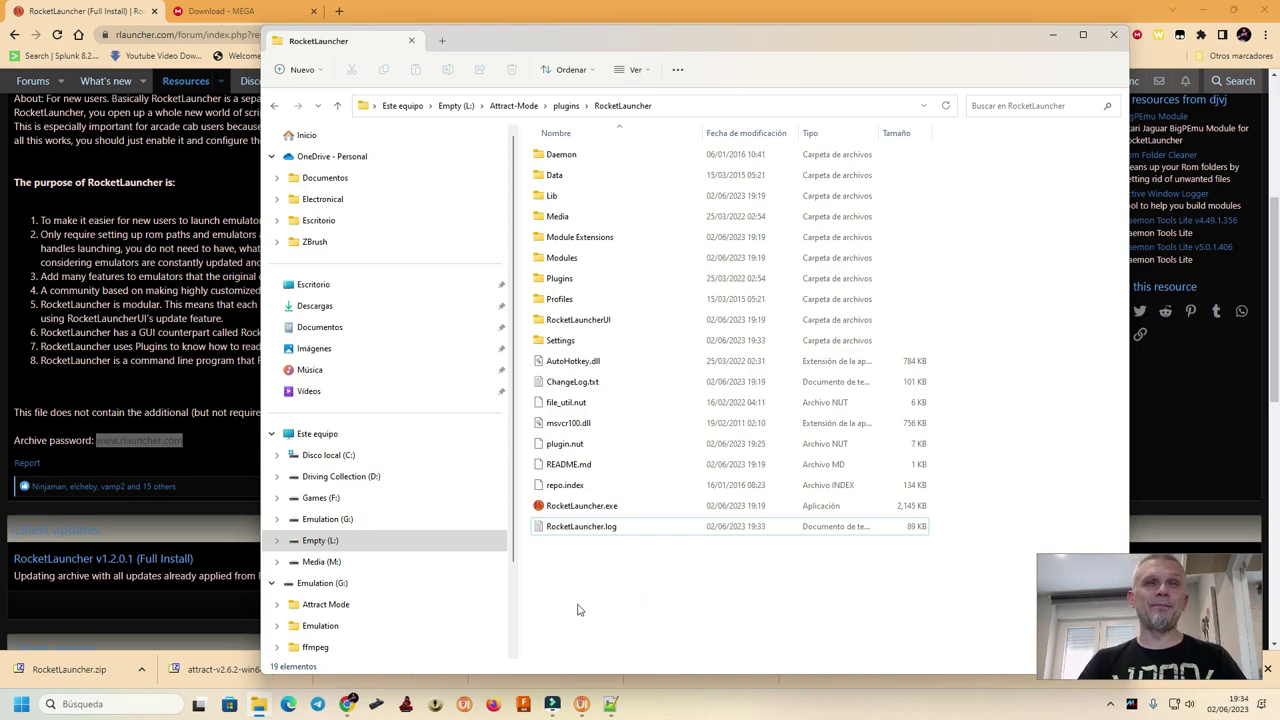
Open the folder G:\Attract Mode\plugins\RocketLauncher\Modules of the existing Attract Mode installation.
{"action": "left_click", "coordinate": [338, 520]}
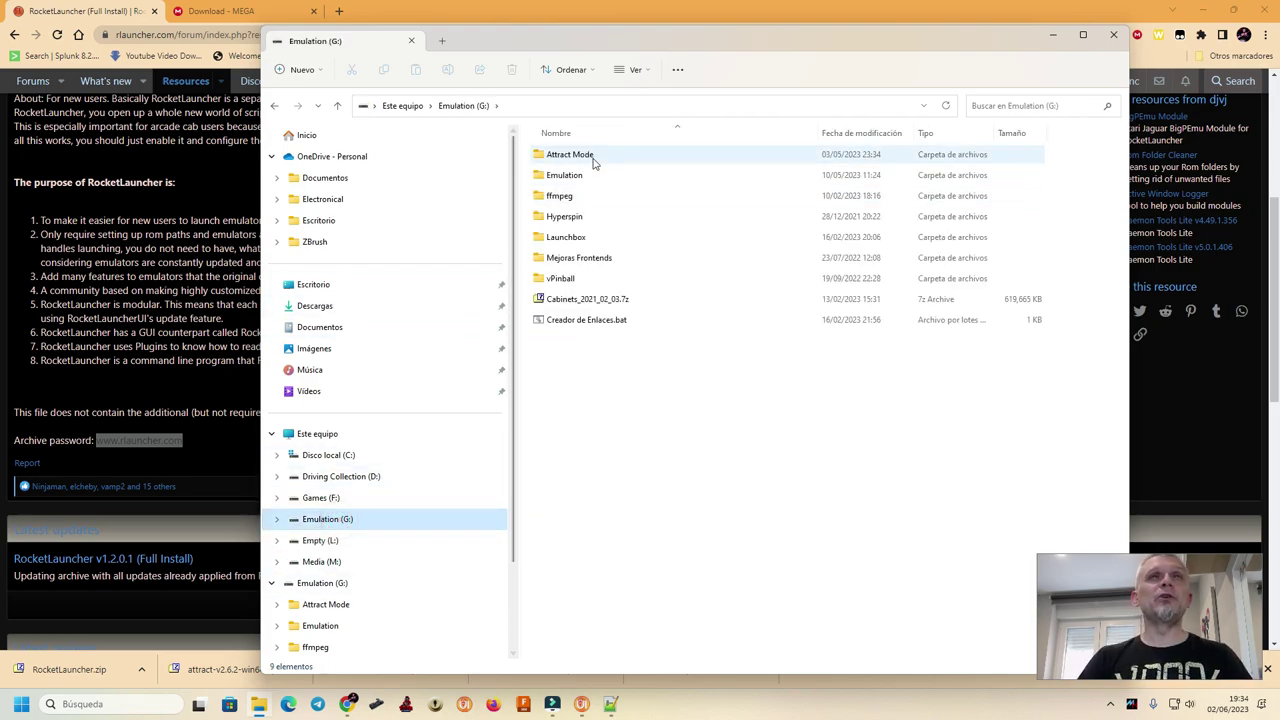
{"action": "left_click", "coordinate": [591, 160]}
{"action": "double_click", "coordinate": [593, 163]}
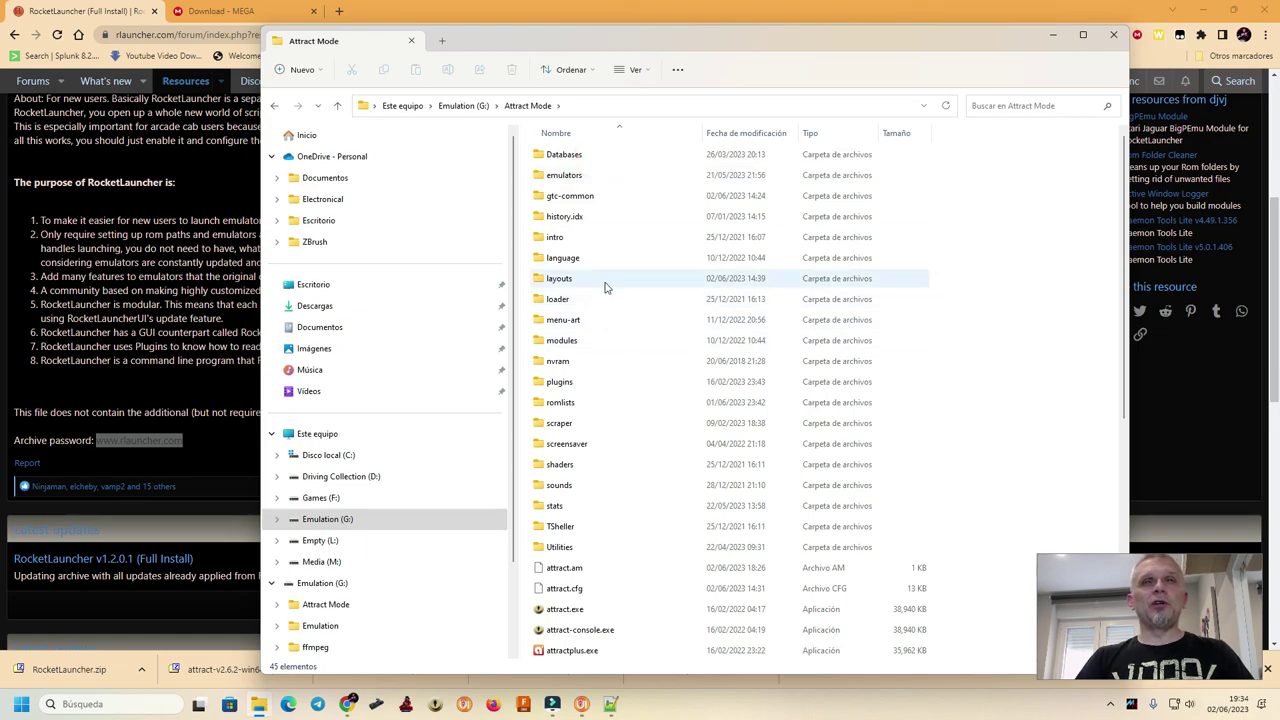
{"action": "double_click", "coordinate": [564, 381]}
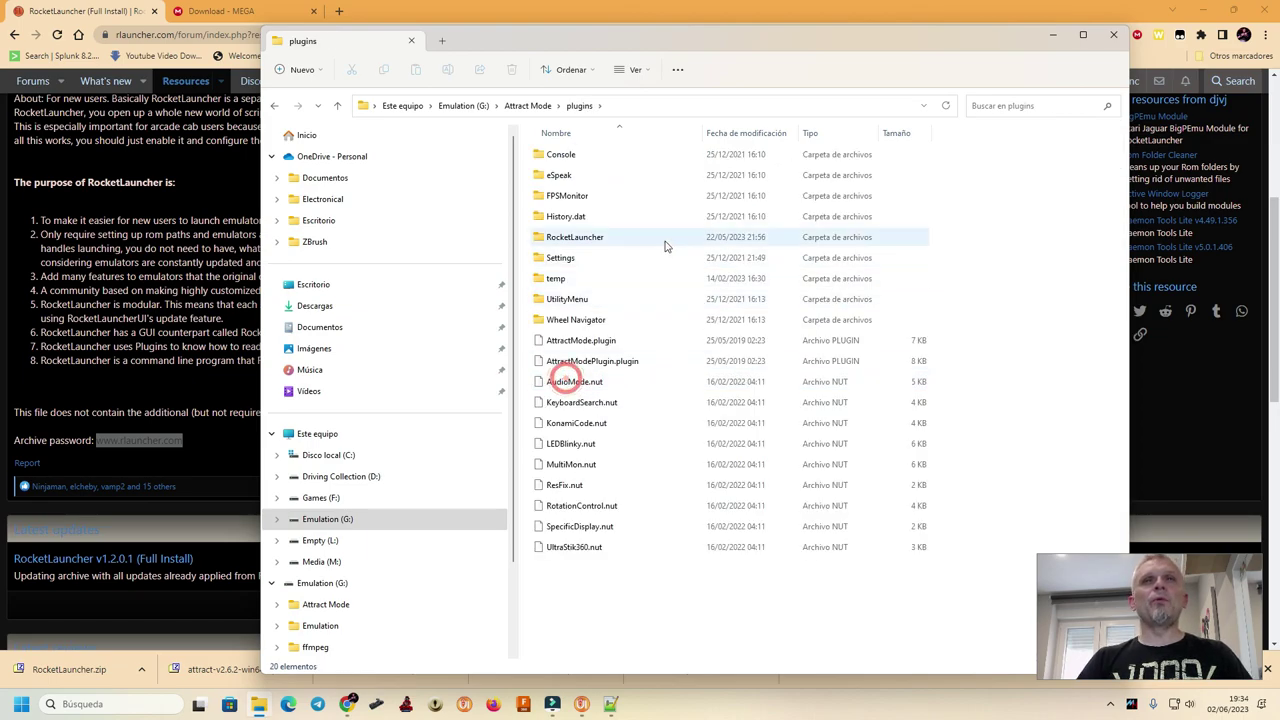
{"action": "double_click", "coordinate": [579, 244]}
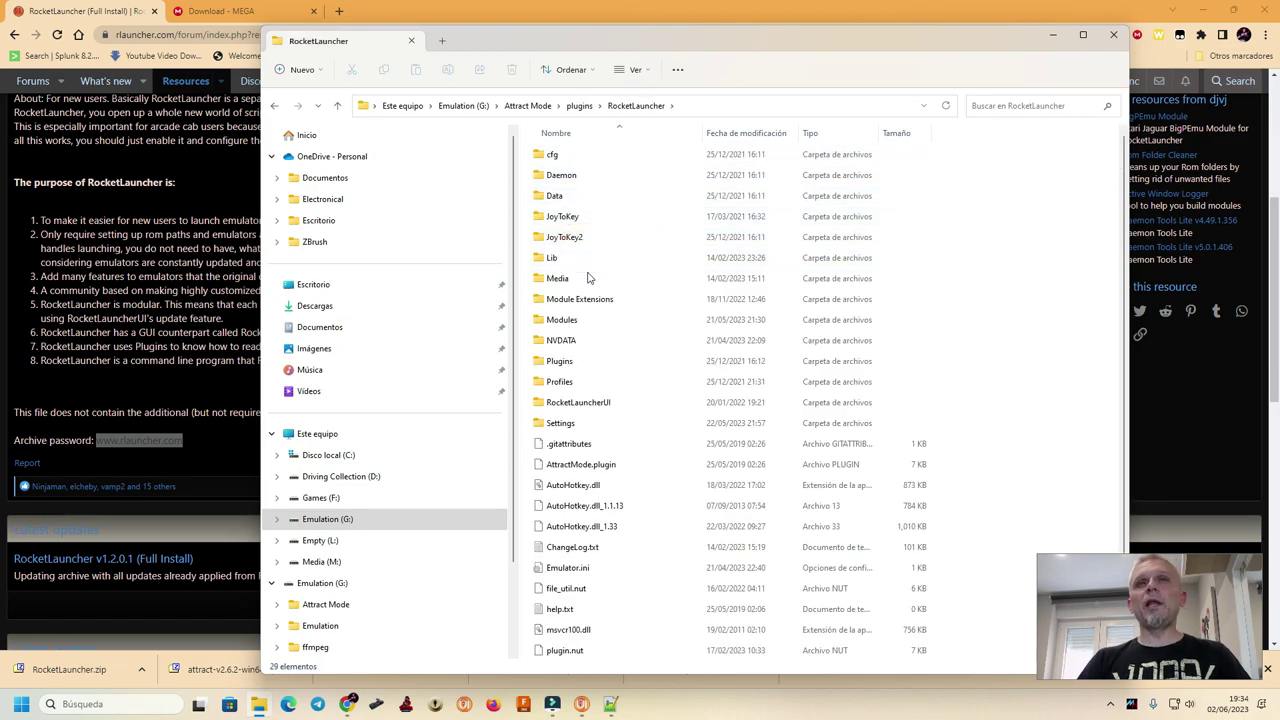
{"action": "double_click", "coordinate": [560, 324]}
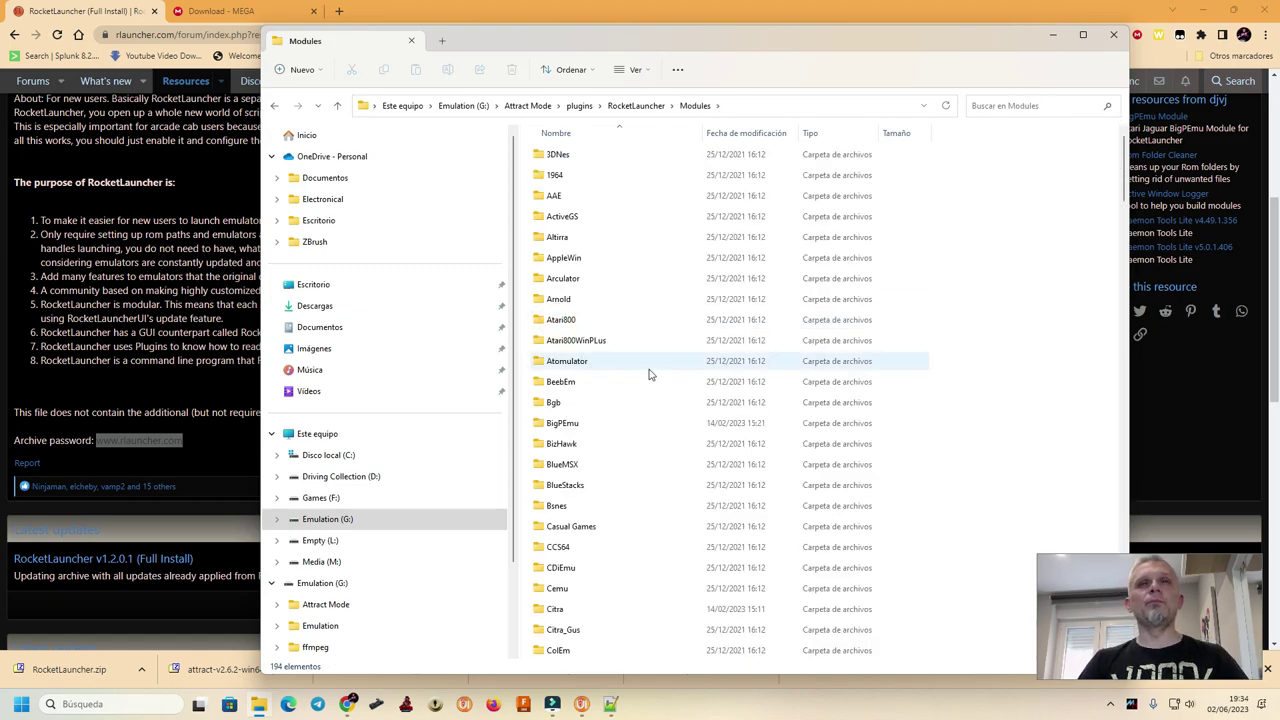
Find and open the MAME folder among the RocketLauncher modules.
{"action": "scroll", "coordinate": [640, 376], "scroll_direction": "down", "scroll_amount": 10}
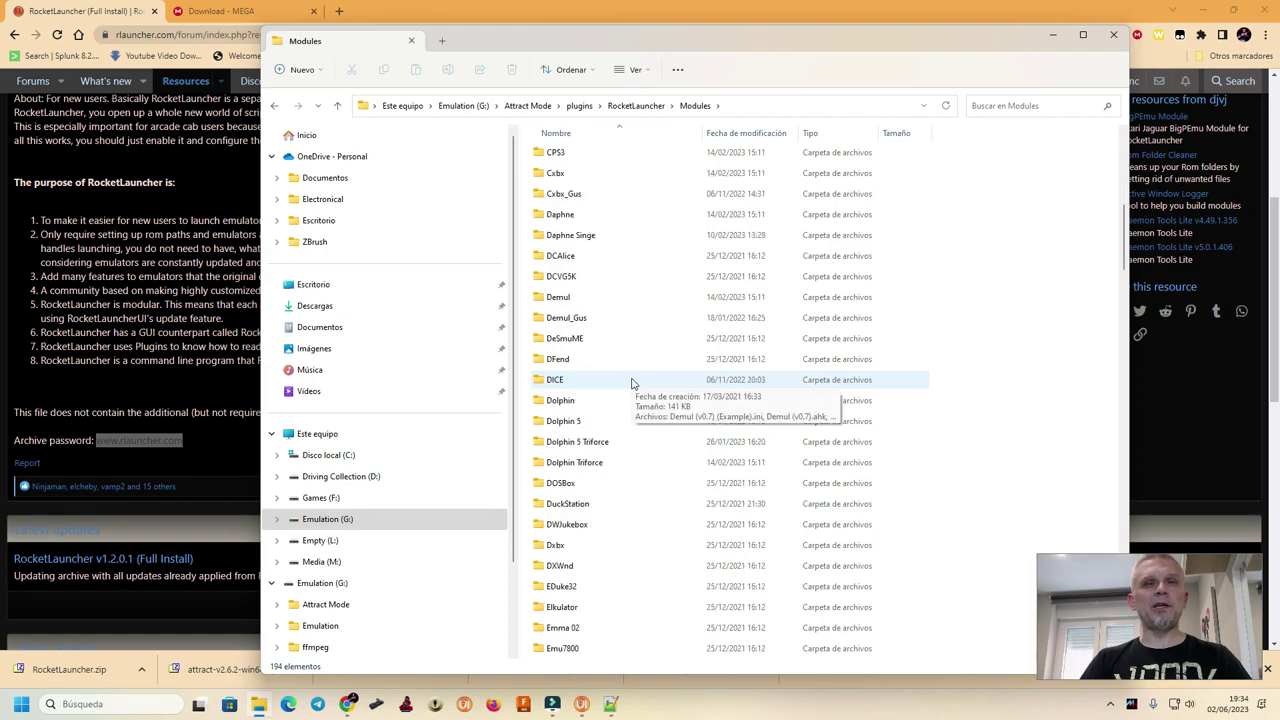
{"action": "scroll", "coordinate": [631, 383], "scroll_direction": "down", "scroll_amount": 9}
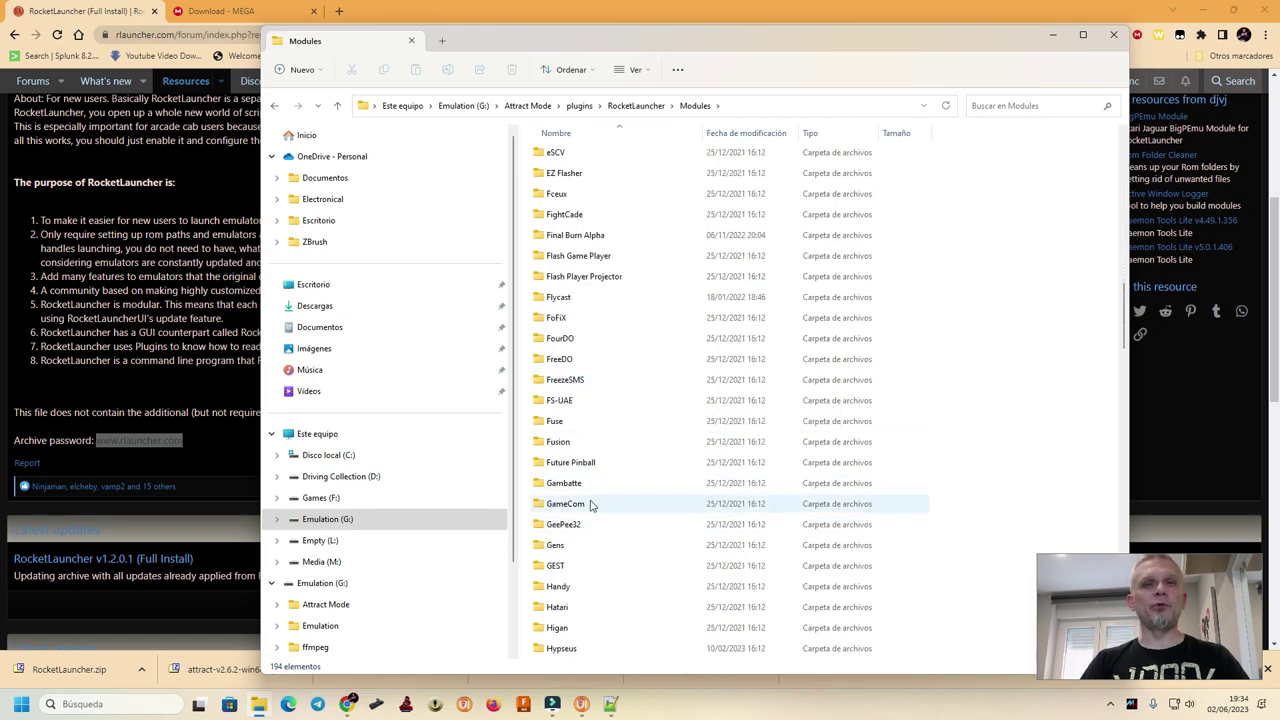
{"action": "scroll", "coordinate": [590, 505], "scroll_direction": "down", "scroll_amount": 6}
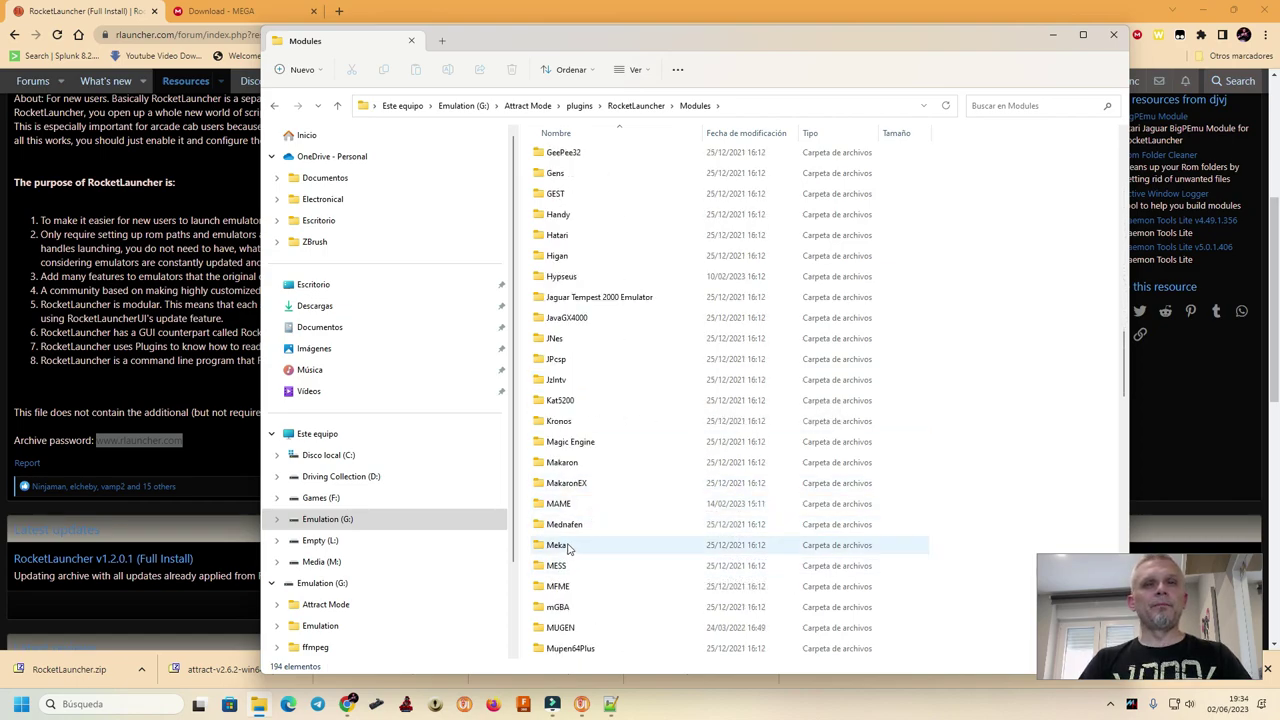
{"action": "double_click", "coordinate": [560, 503]}
{"action": "left_click", "coordinate": [620, 530]}
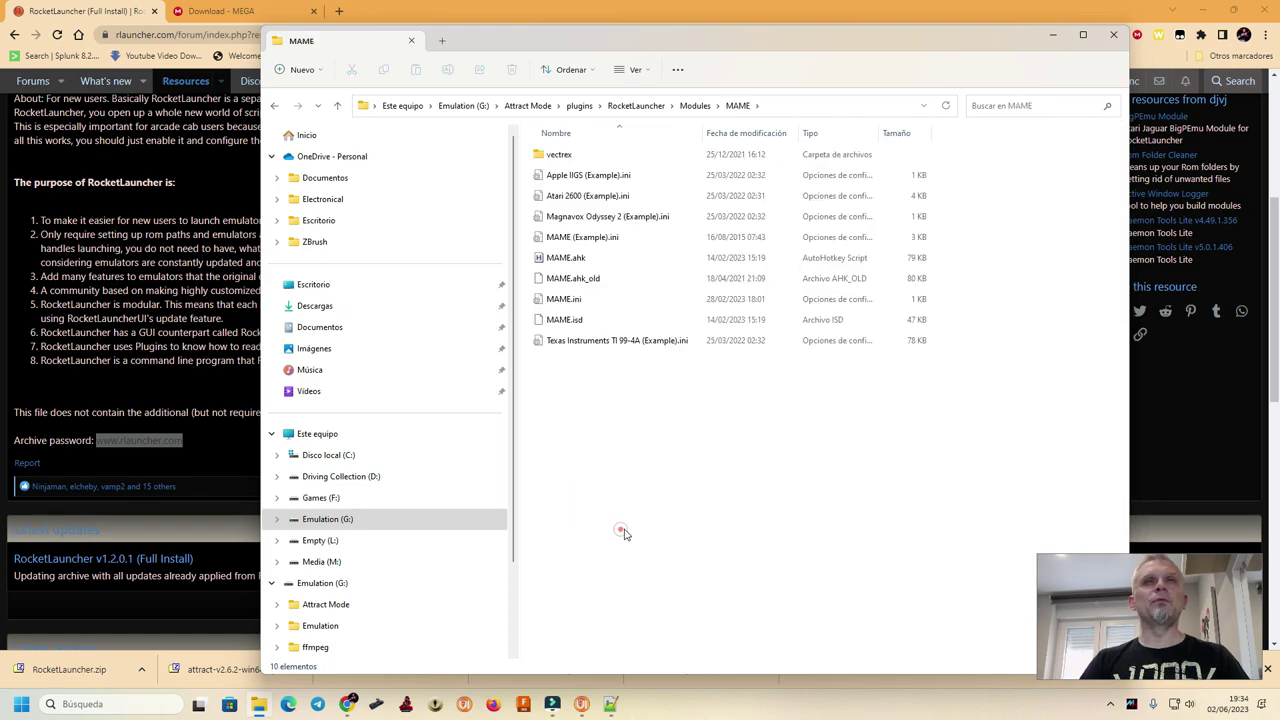
Open the MAME.ahk module script in Notepad++ for viewing.
{"action": "left_click", "coordinate": [568, 260]}
{"action": "right_click", "coordinate": [568, 260]}
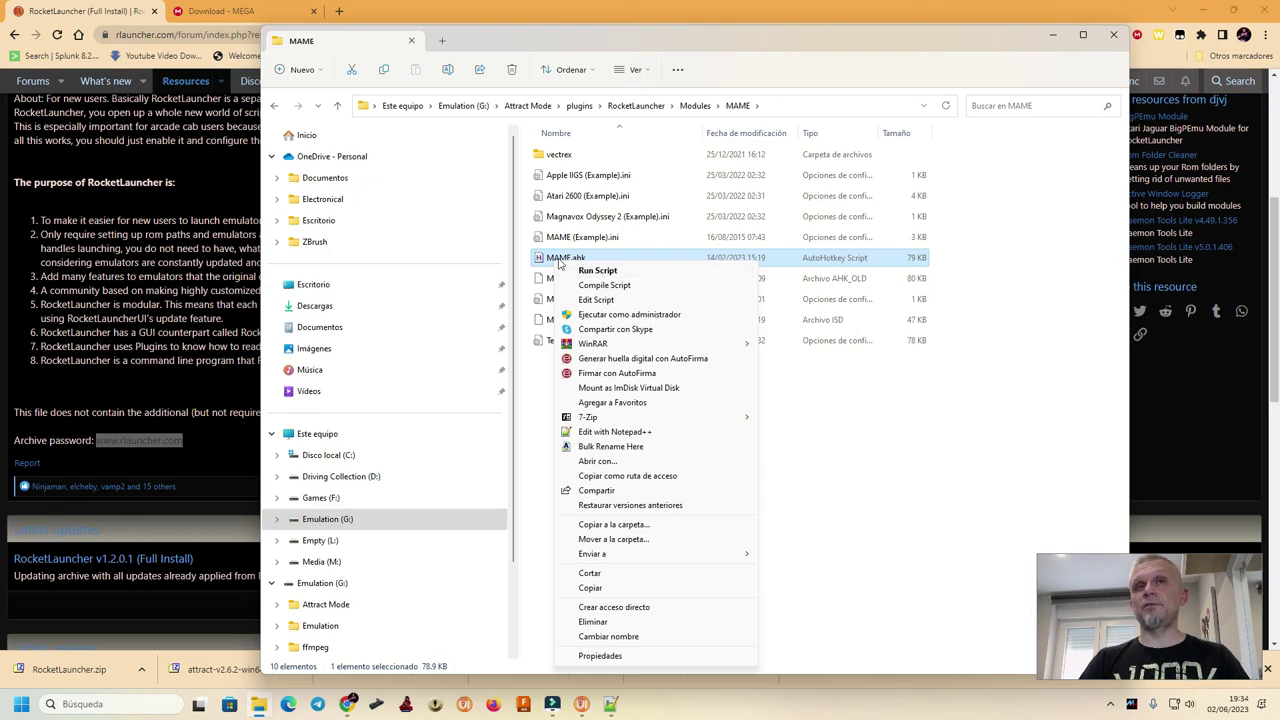
{"action": "mouse_move", "coordinate": [614, 343]}
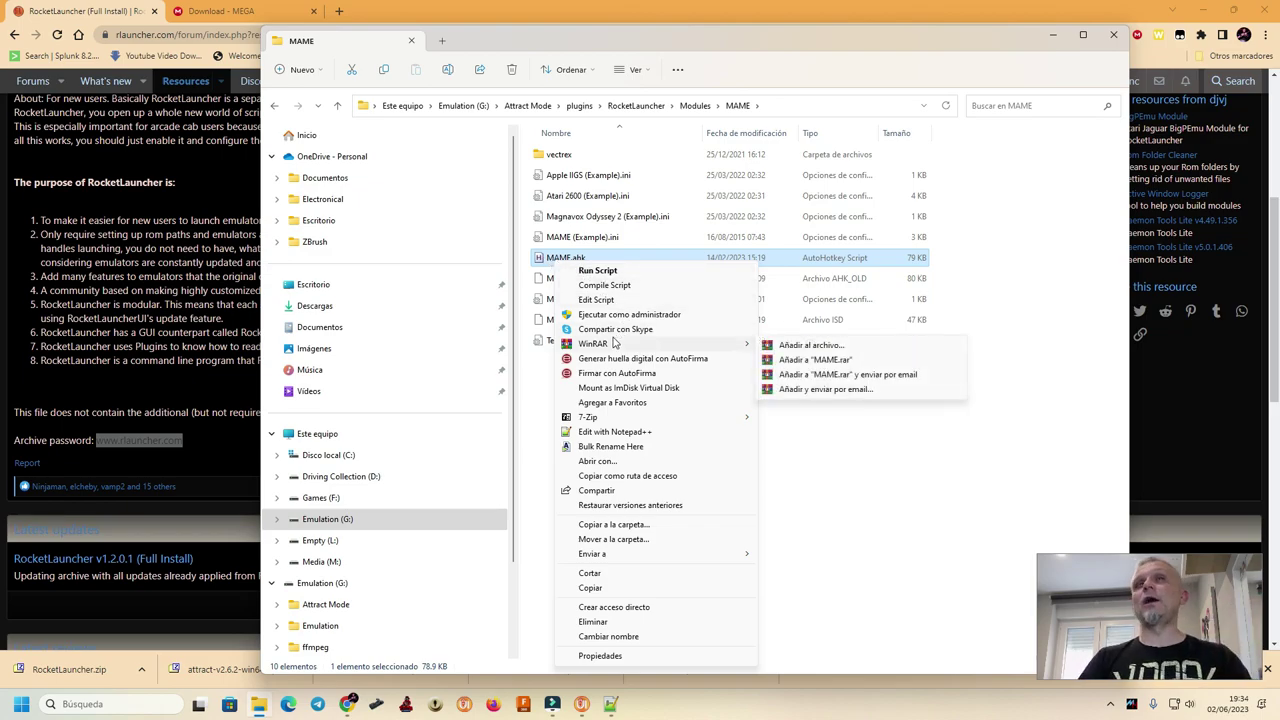
{"action": "mouse_move", "coordinate": [606, 422]}
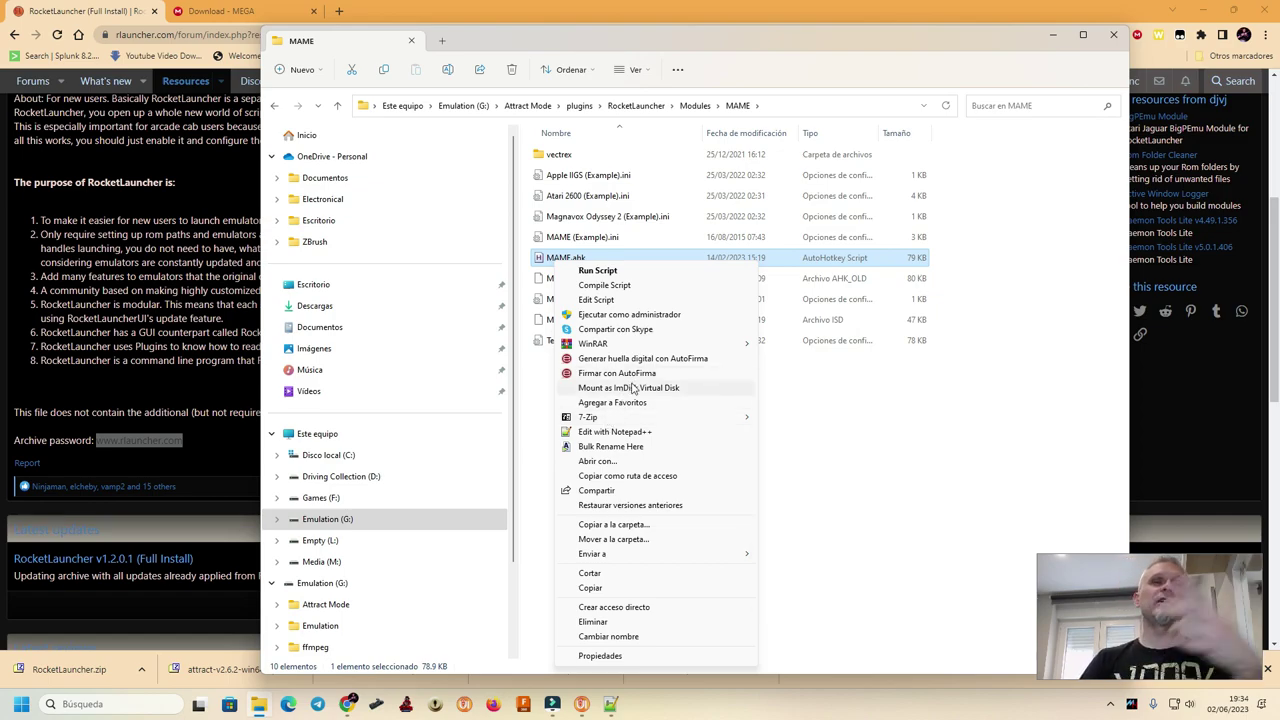
{"action": "left_click", "coordinate": [622, 440]}
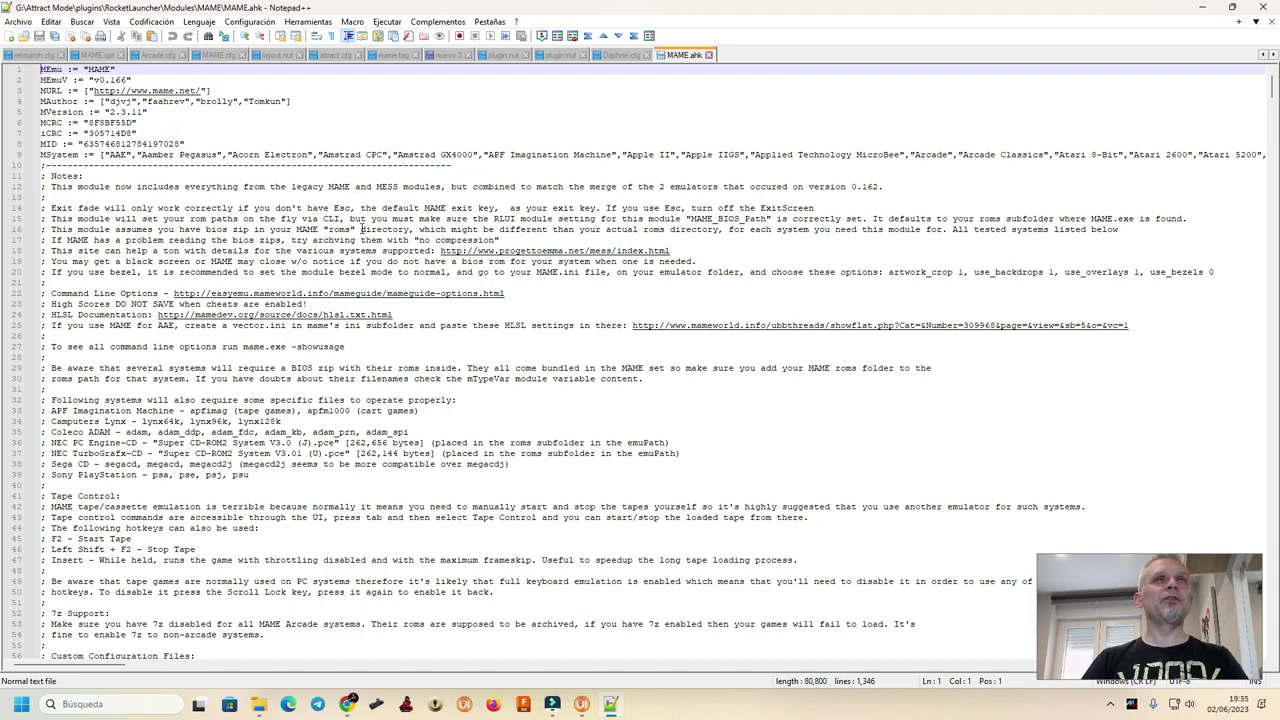
Examine the notes and the mTypeVar list of supported systems in MAME.ahk, then close the file and minimize Notepad++.
{"action": "scroll", "coordinate": [290, 244], "scroll_direction": "down", "scroll_amount": 20}
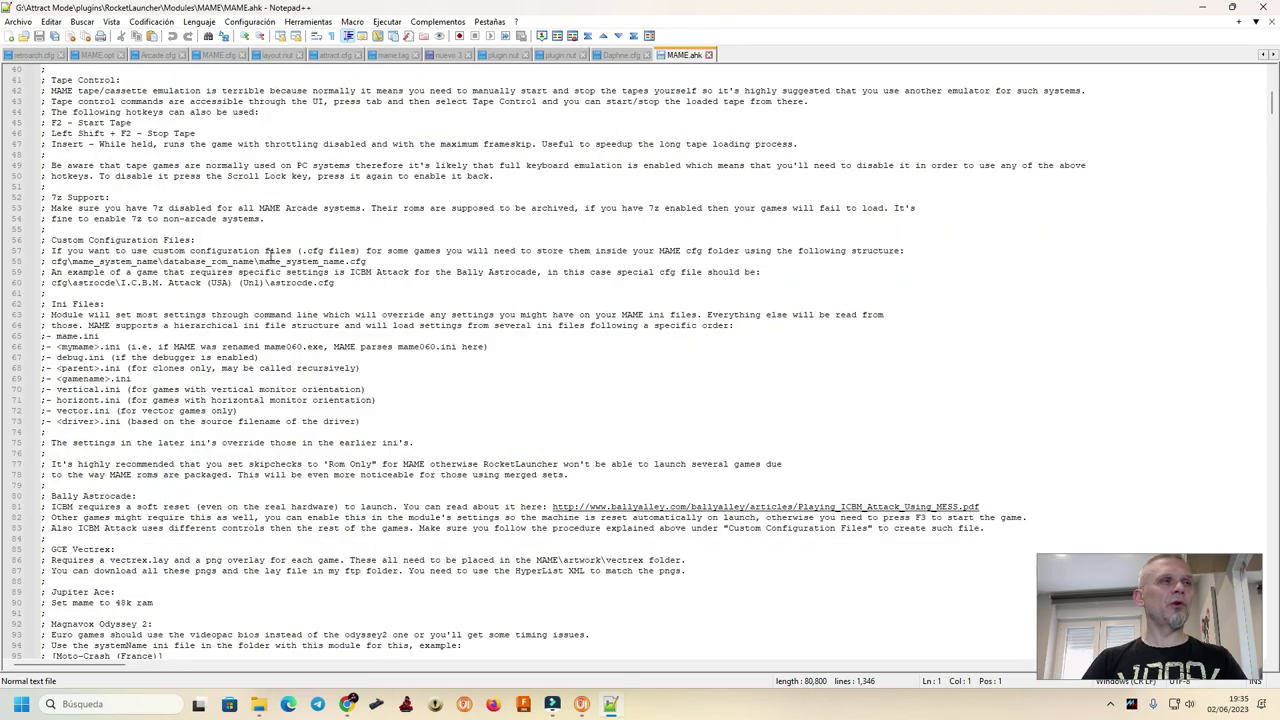
{"action": "scroll", "coordinate": [270, 257], "scroll_direction": "down", "scroll_amount": 20}
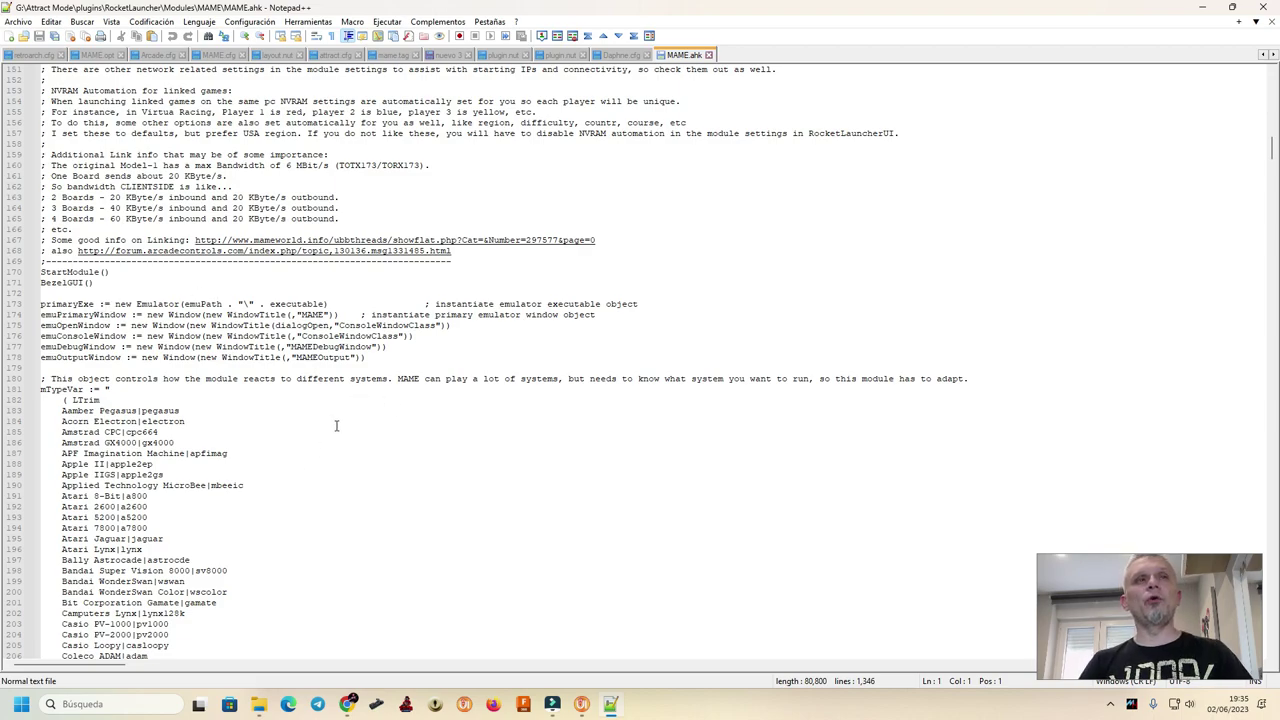
{"action": "scroll", "coordinate": [358, 421], "scroll_direction": "down", "scroll_amount": 20}
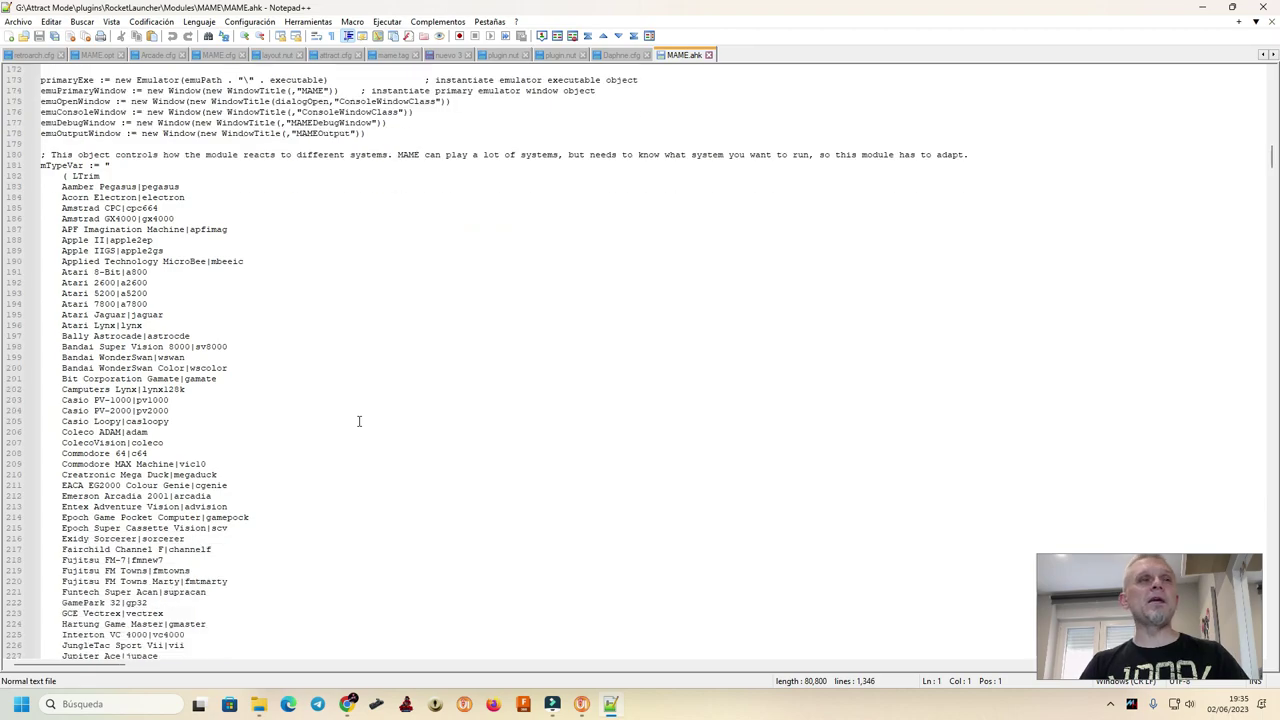
{"action": "scroll", "coordinate": [360, 430], "scroll_direction": "down", "scroll_amount": 10}
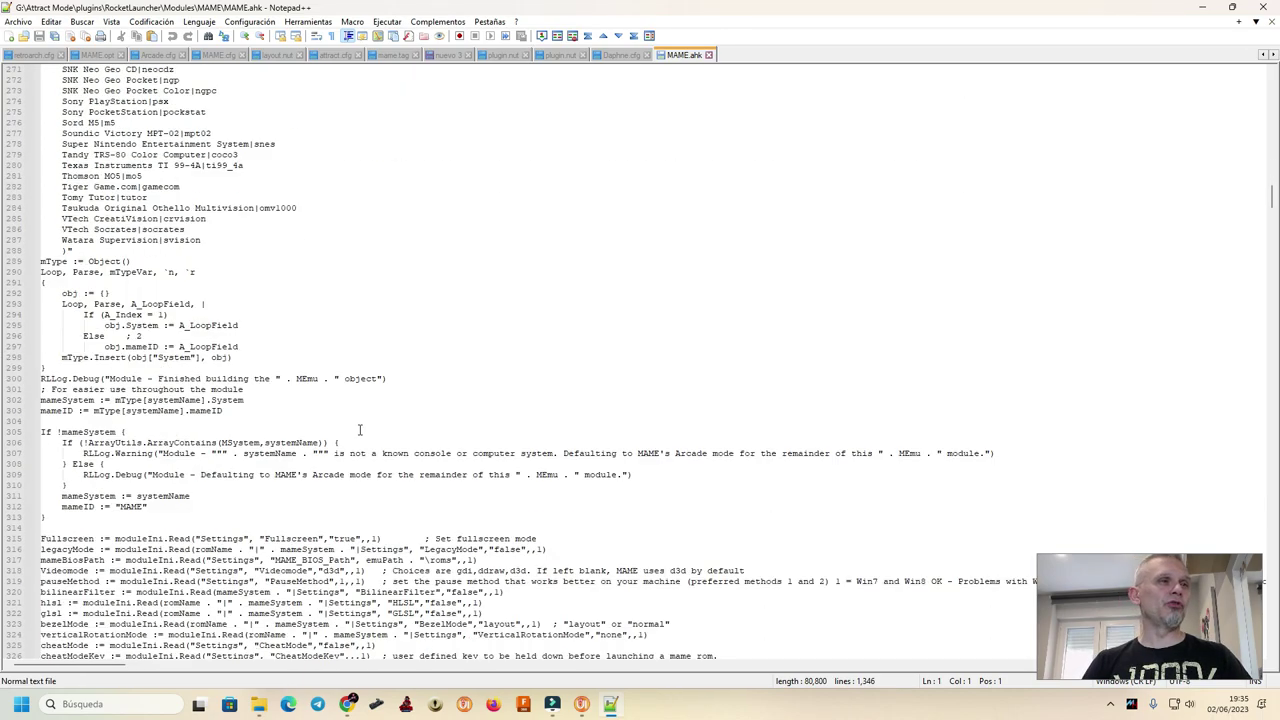
{"action": "scroll", "coordinate": [420, 443], "scroll_direction": "up", "scroll_amount": 16}
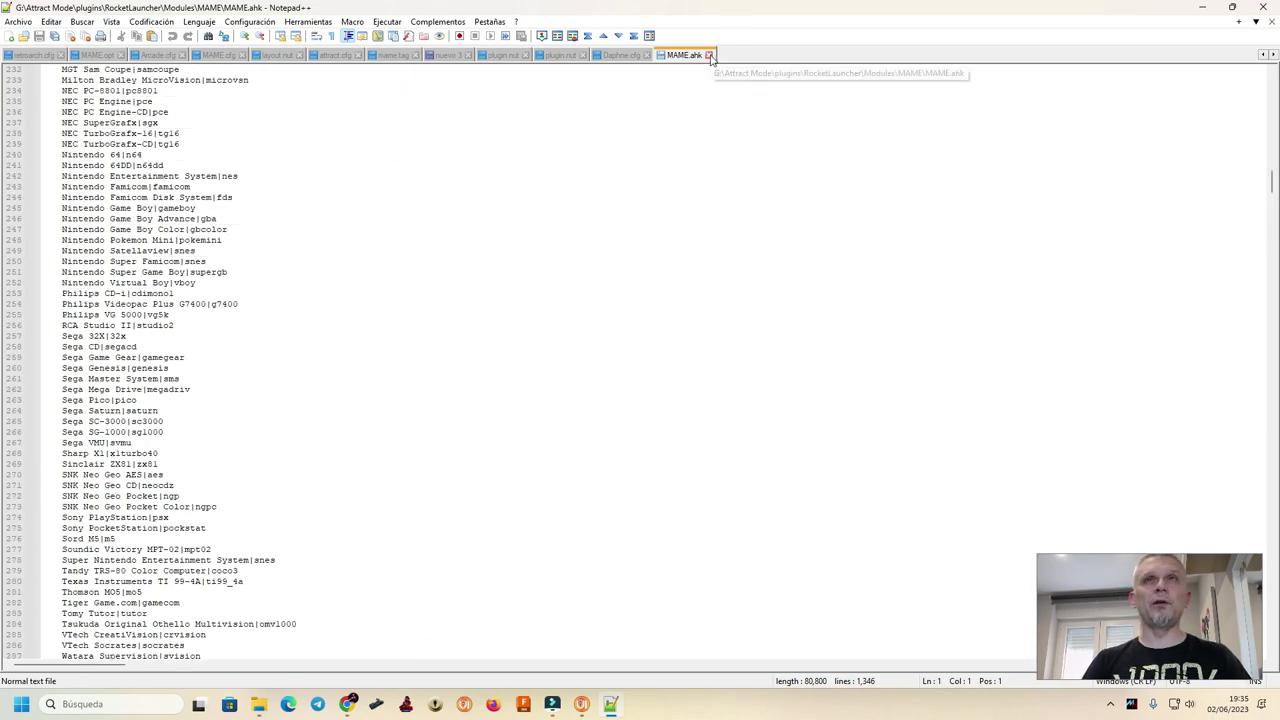
{"action": "left_click", "coordinate": [709, 56]}
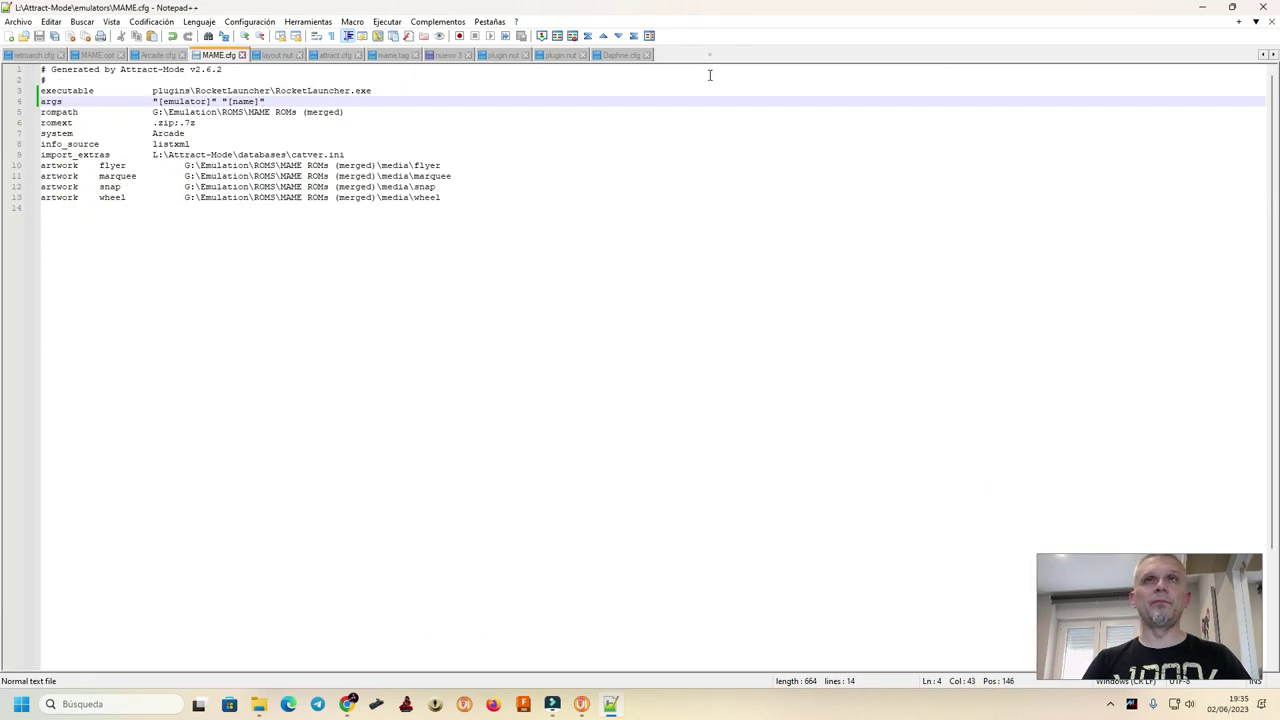
{"action": "left_click", "coordinate": [1203, 9]}
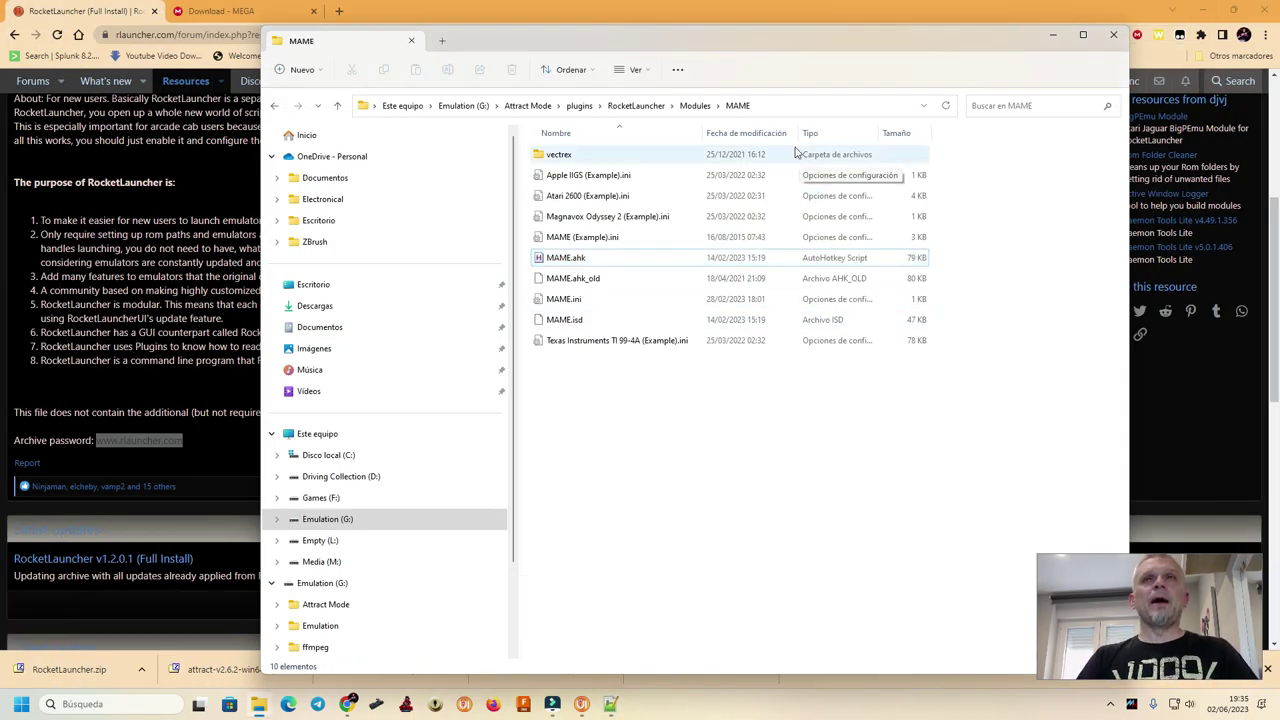
Open the Attract-Mode folder on drive L: and run attract.exe.
{"action": "left_click", "coordinate": [331, 540]}
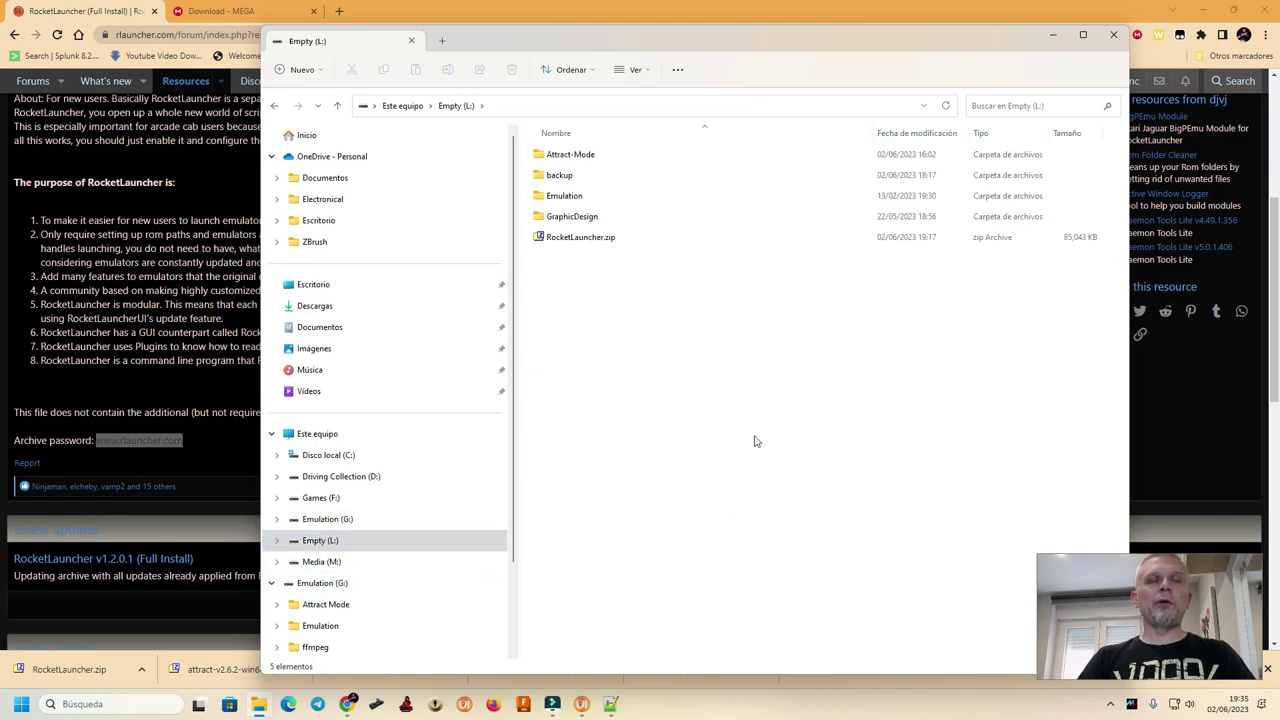
{"action": "double_click", "coordinate": [573, 158]}
{"action": "scroll", "coordinate": [600, 440], "scroll_direction": "down", "scroll_amount": 5}
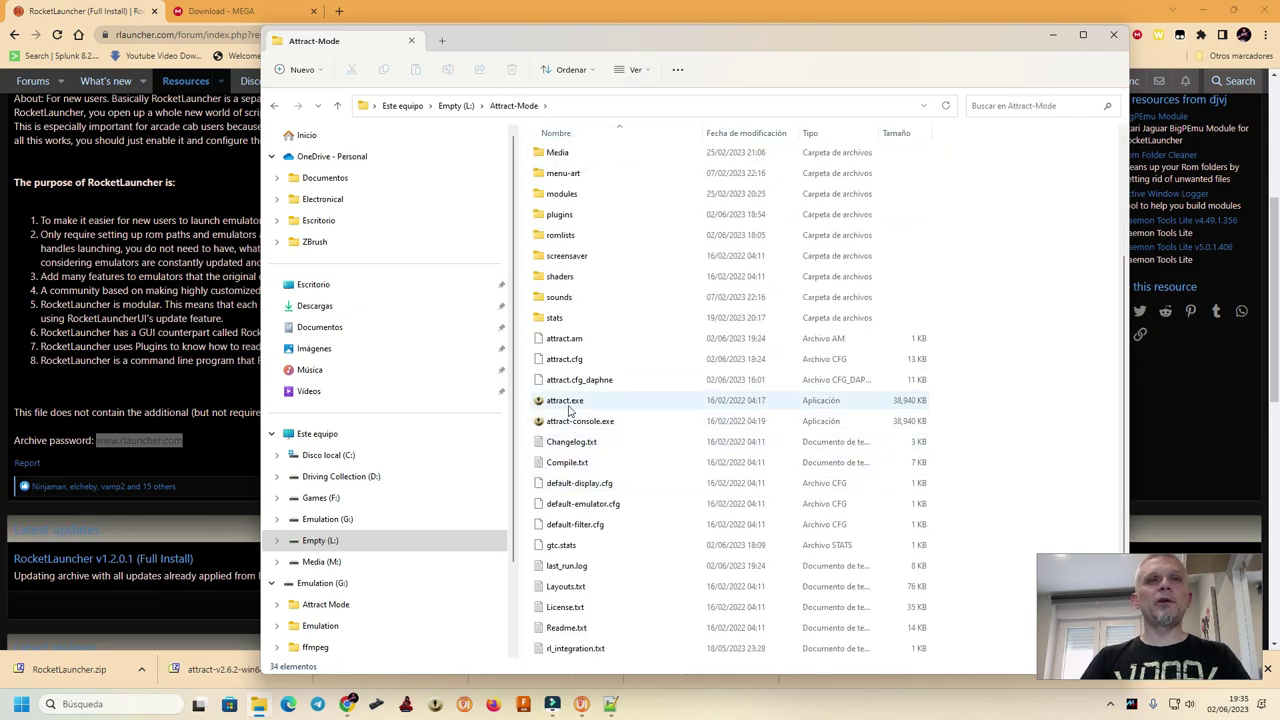
{"action": "double_click", "coordinate": [566, 402]}
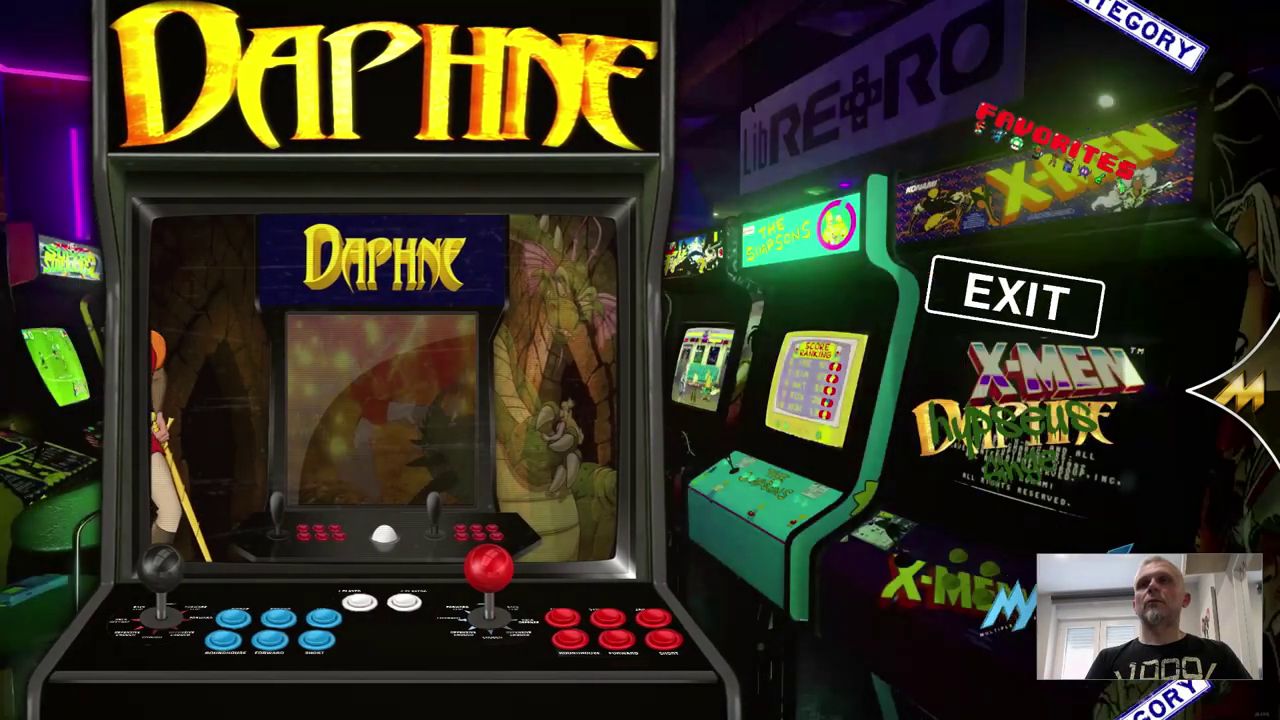
Enter the MAME display in Attract-Mode and launch the game Action Fighter.
{"action": "key", "text": "Up"}
{"action": "key", "text": "Up"}
{"action": "key", "text": "Return"}
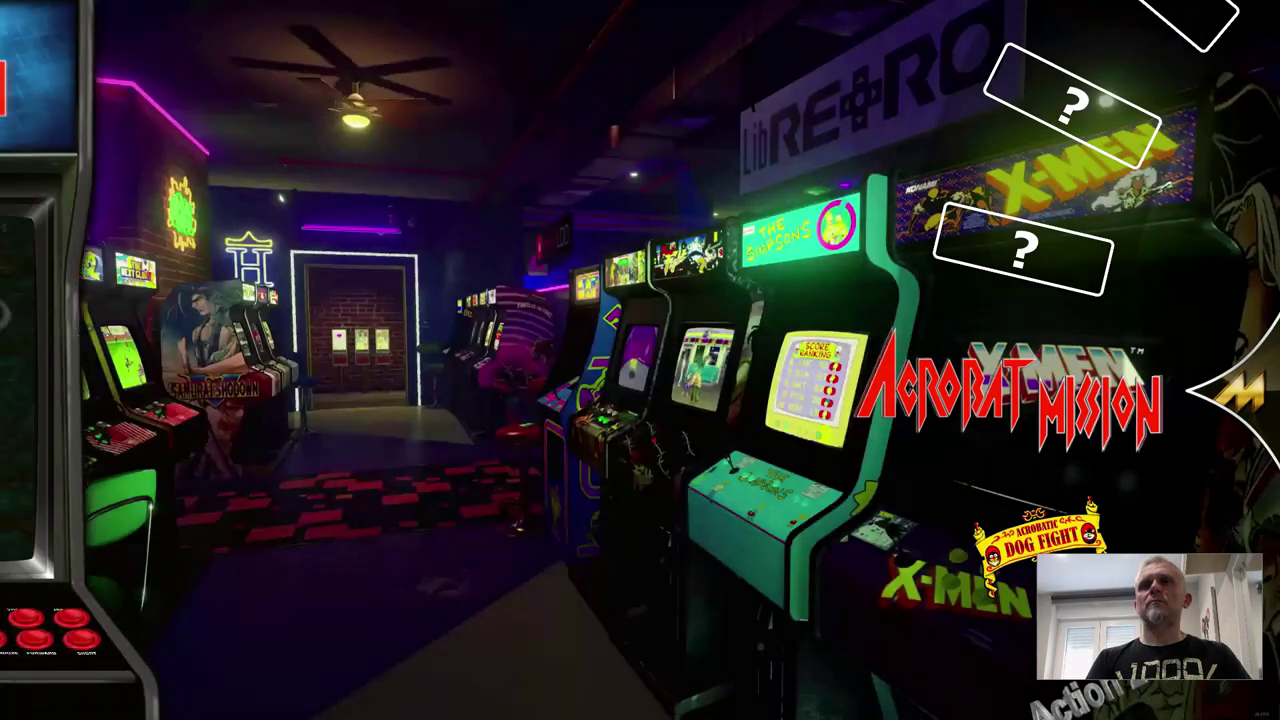
{"action": "key", "text": "Down"}
{"action": "key", "text": "Down"}
{"action": "key", "text": "Down"}
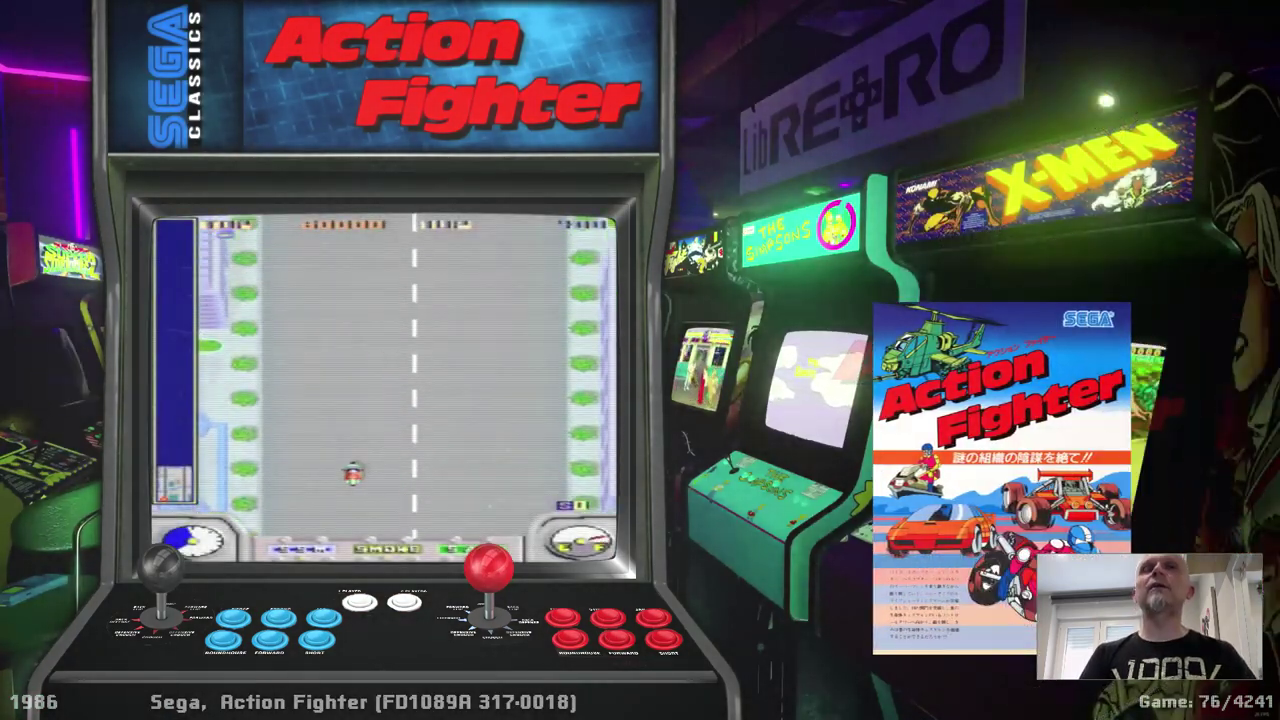
{"action": "key", "text": "Return"}
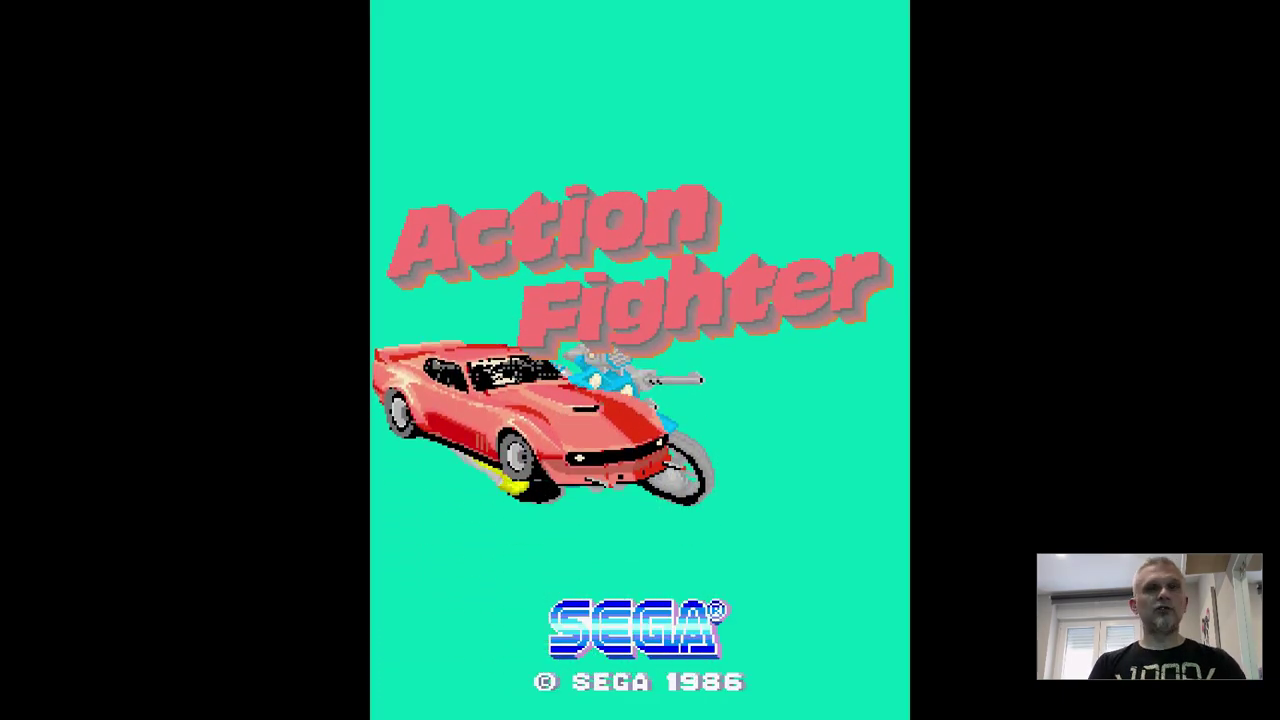
Look through the options of RetroArch's quick menu over the running game, then return to the game.
{"action": "key", "text": "F1"}
{"action": "key", "text": "Down"}
{"action": "key", "text": "Down"}
{"action": "key", "text": "Down"}
{"action": "key", "text": "Down"}
{"action": "key", "text": "Down"}
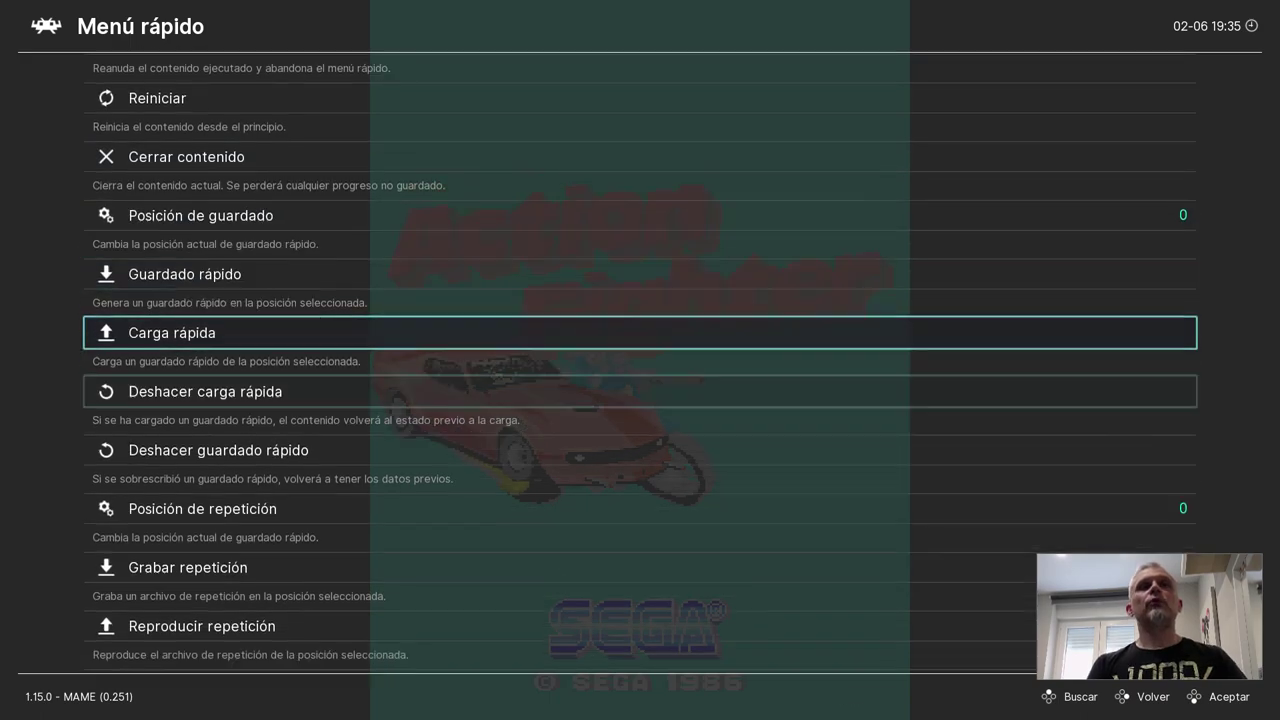
{"action": "key", "text": "Down"}
{"action": "key", "text": "Down"}
{"action": "key", "text": "Down"}
{"action": "key", "text": "Down"}
{"action": "key", "text": "Up"}
{"action": "key", "text": "Up"}
{"action": "key", "text": "Up"}
{"action": "key", "text": "Up"}
{"action": "key", "text": "Up"}
{"action": "key", "text": "Up"}
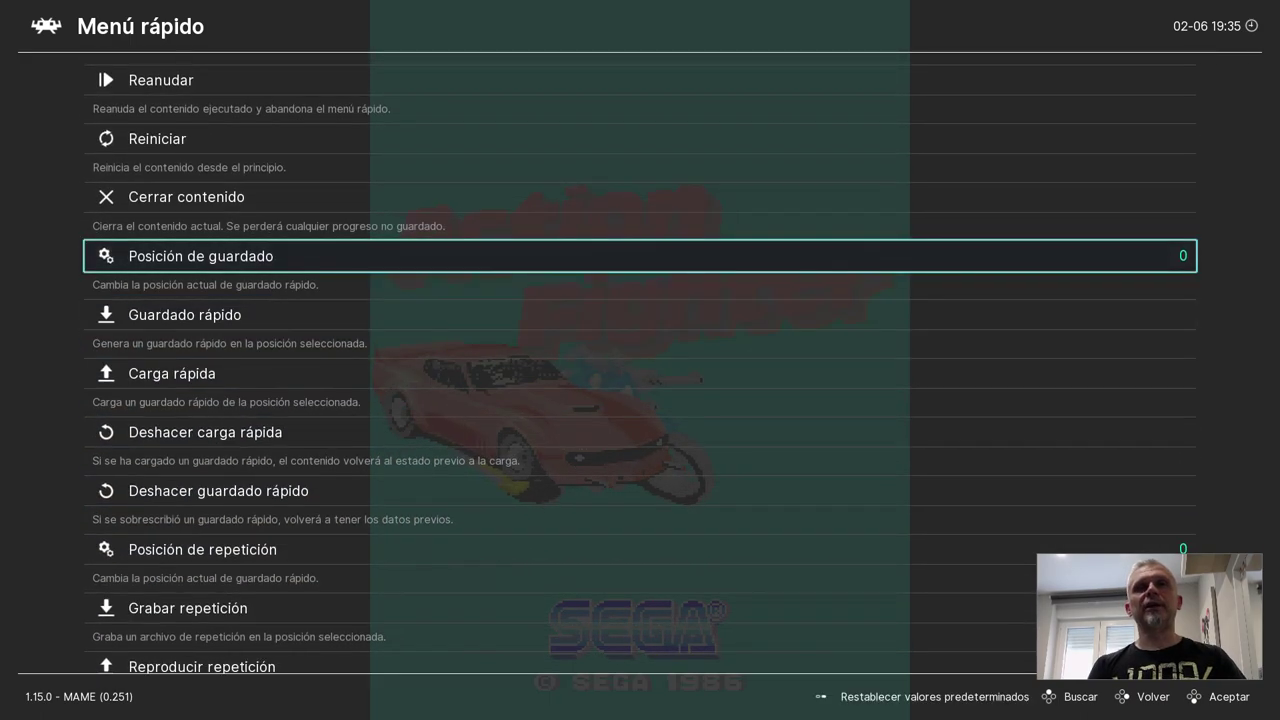
{"action": "key", "text": "Up"}
{"action": "key", "text": "Up"}
{"action": "key", "text": "F1"}
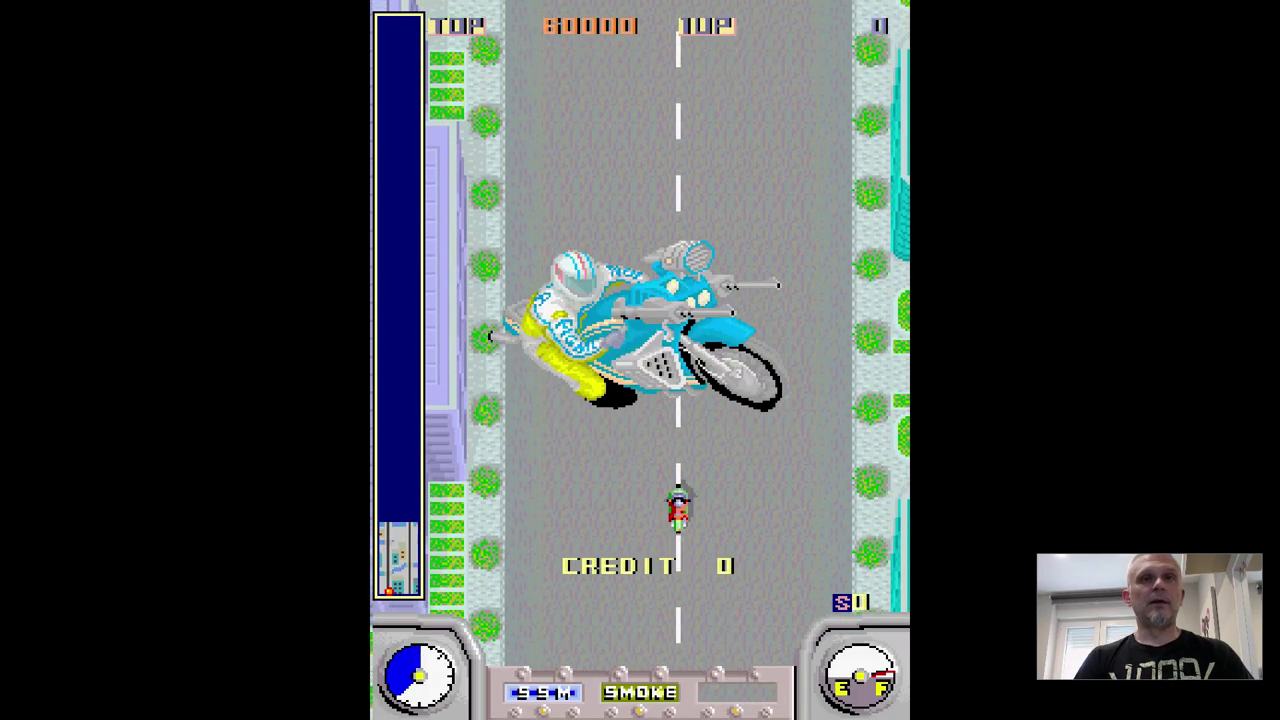
Quit Action Fighter, leave the MAME display and exit Attract-Mode, confirming with Si.
{"action": "key", "text": "Escape"}
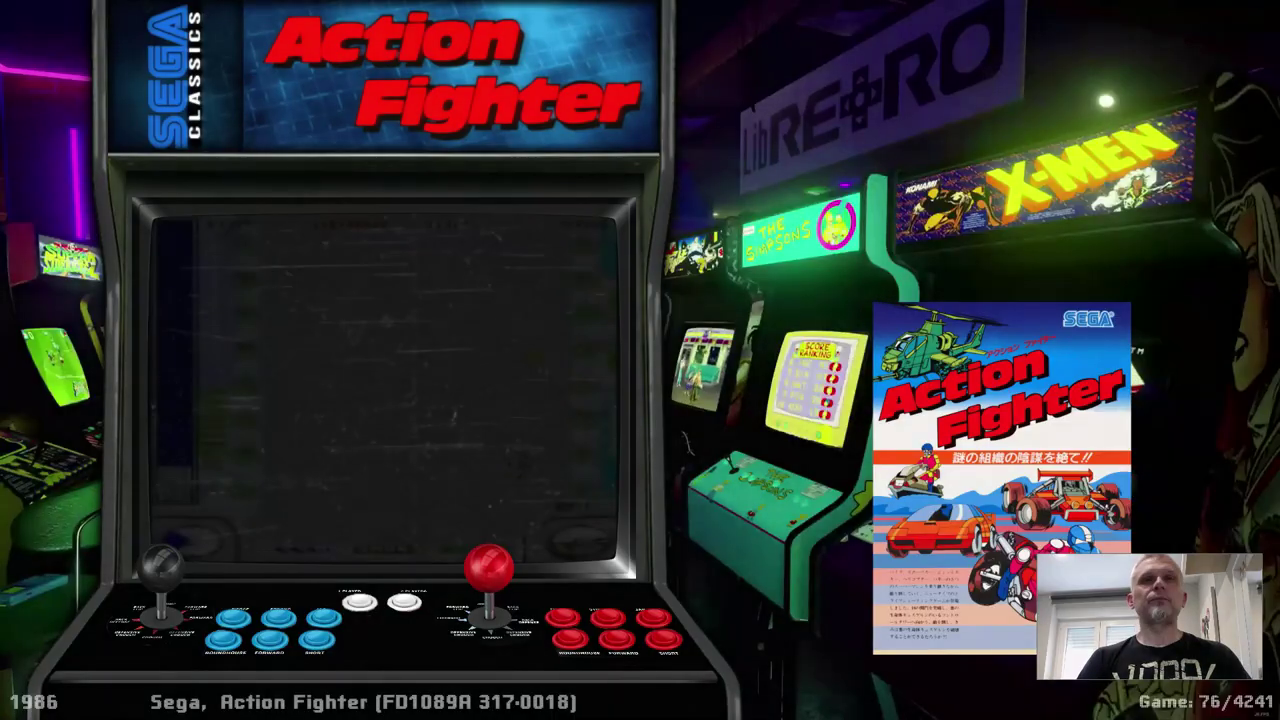
{"action": "key", "text": "Escape"}
{"action": "key", "text": "Escape"}
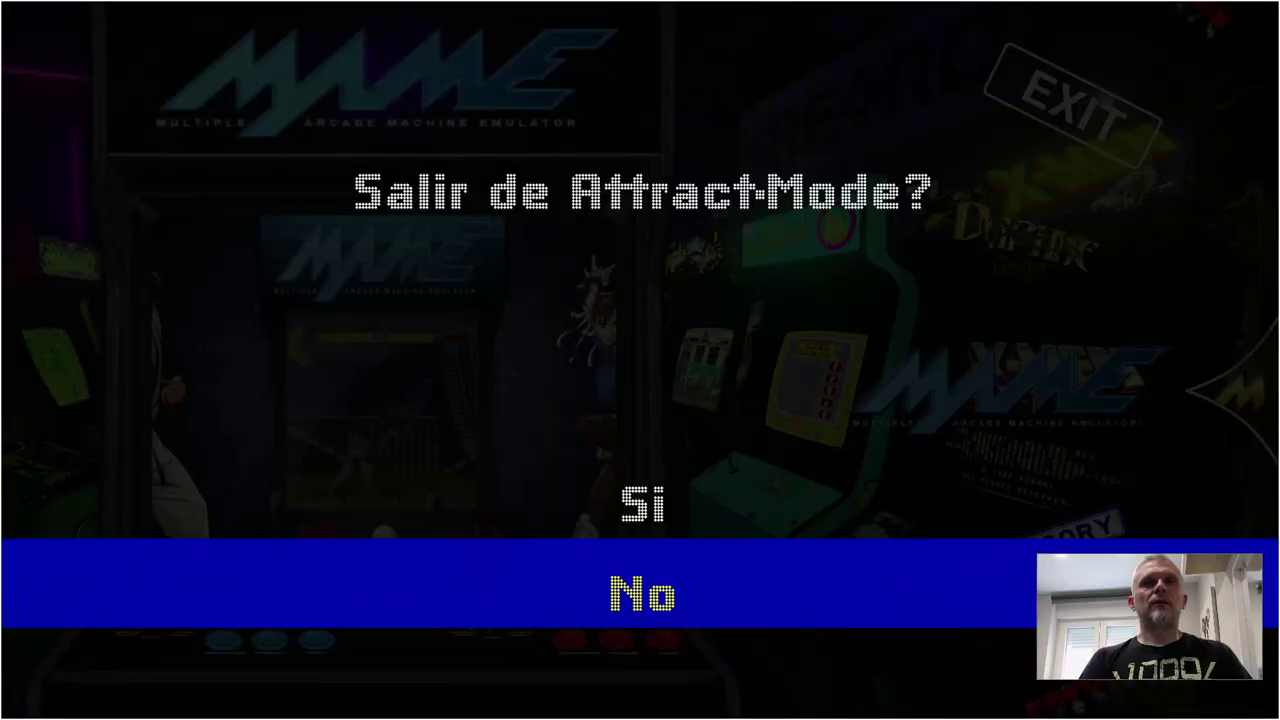
{"action": "key", "text": "Up"}
{"action": "key", "text": "Return"}
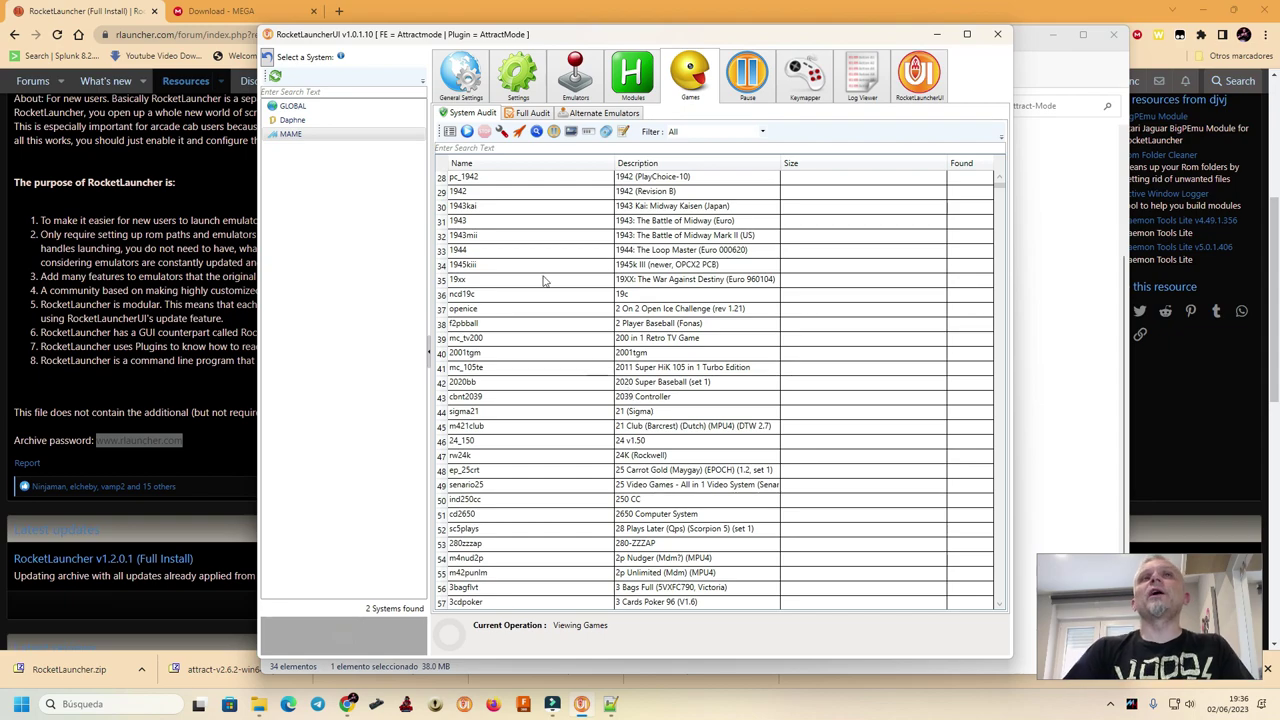
In RocketLauncherUI's GLOBAL general fade settings, set Enabled to true for both Fade In and Fade Out.
{"action": "left_click", "coordinate": [300, 106]}
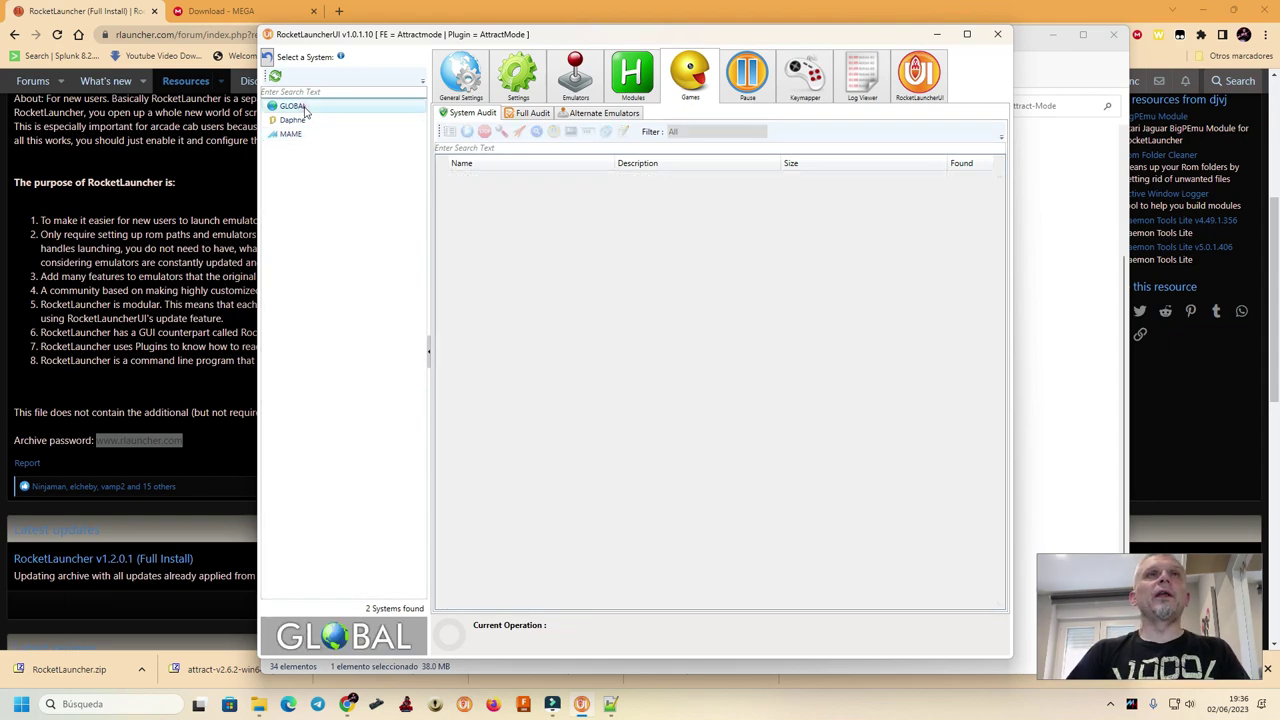
{"action": "left_click", "coordinate": [515, 78]}
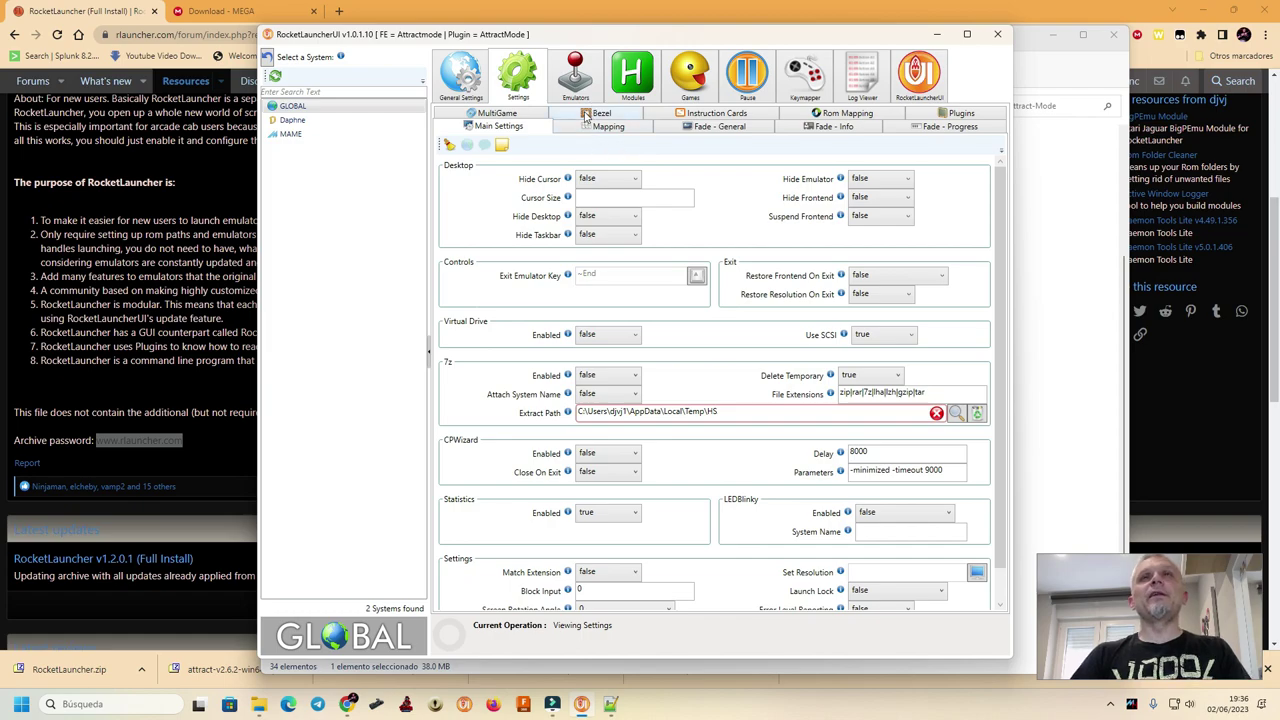
{"action": "left_click", "coordinate": [715, 128]}
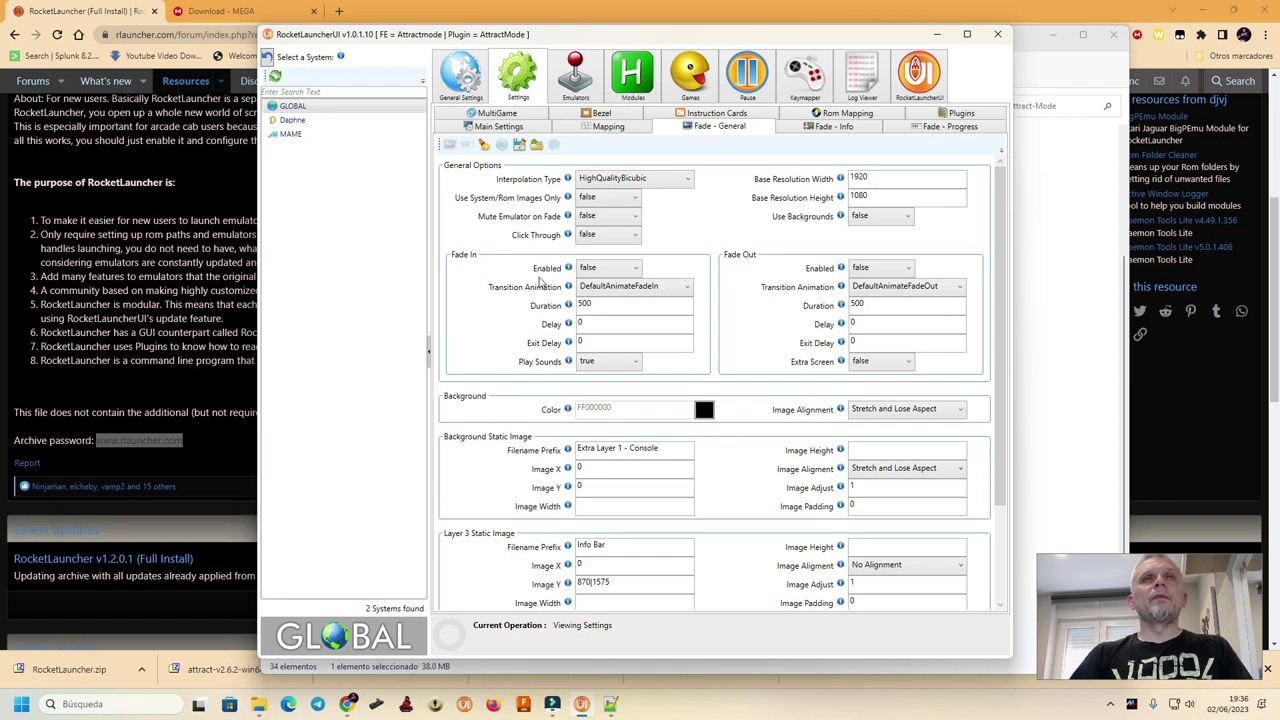
{"action": "left_click", "coordinate": [608, 270]}
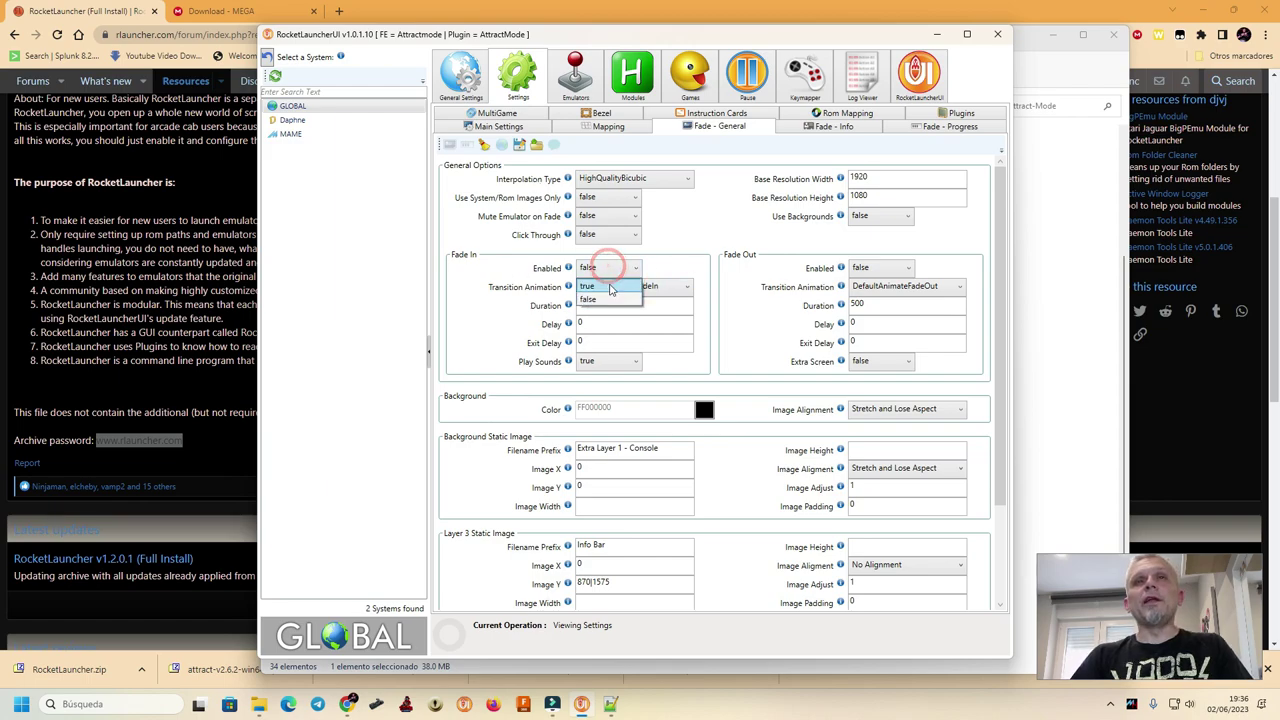
{"action": "left_click", "coordinate": [608, 286]}
{"action": "left_click", "coordinate": [870, 267]}
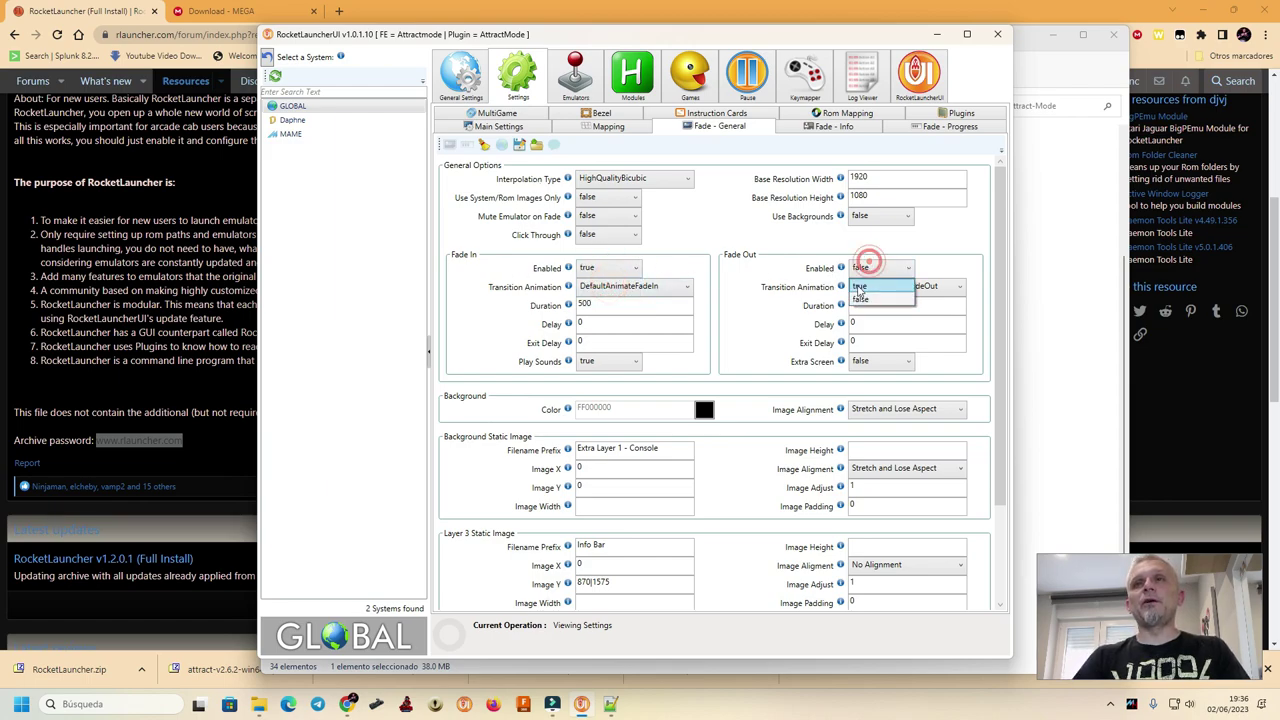
{"action": "left_click", "coordinate": [862, 285]}
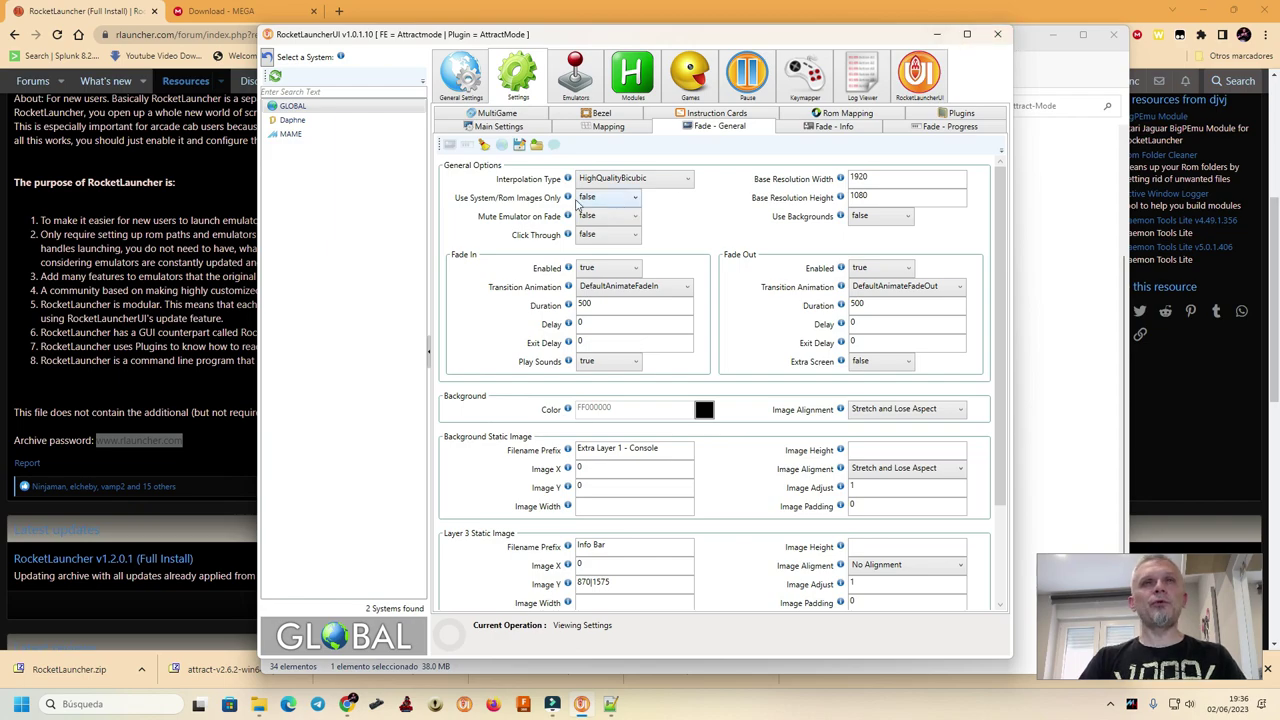
Minimize RocketLauncherUI and run attract.exe again from the L:\Attract-Mode folder.
{"action": "left_click", "coordinate": [935, 36]}
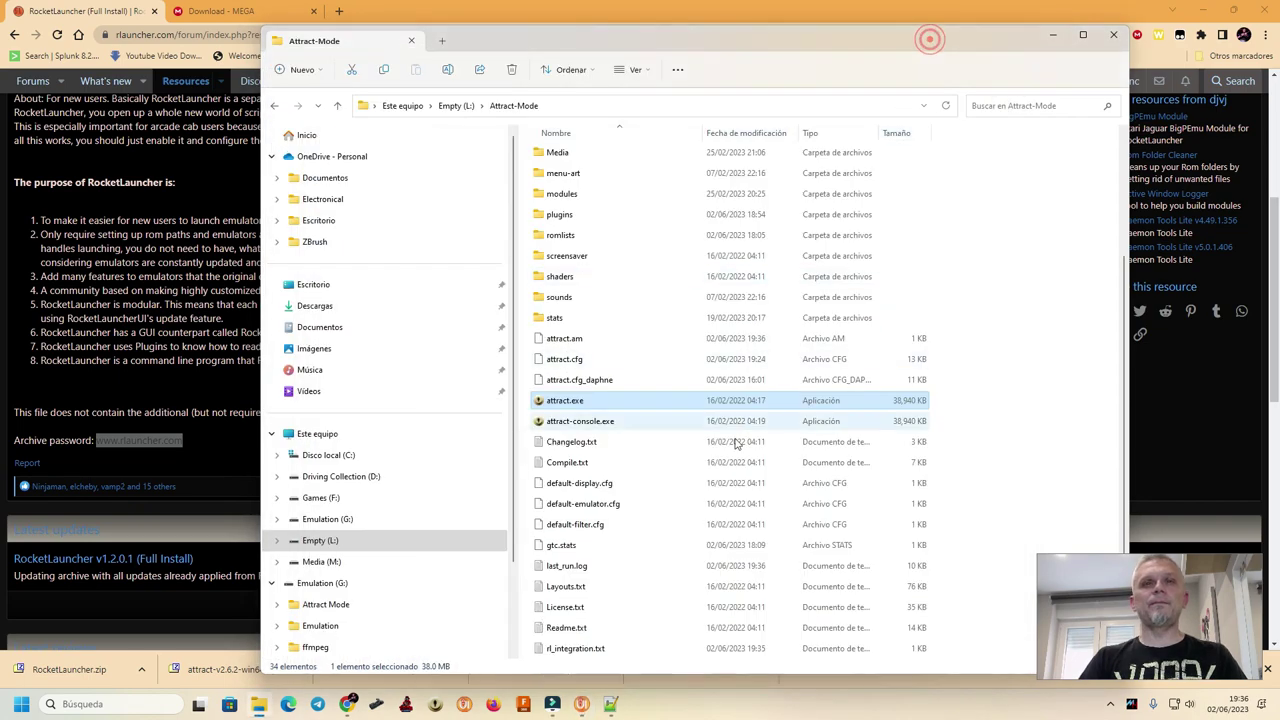
{"action": "double_click", "coordinate": [541, 402]}
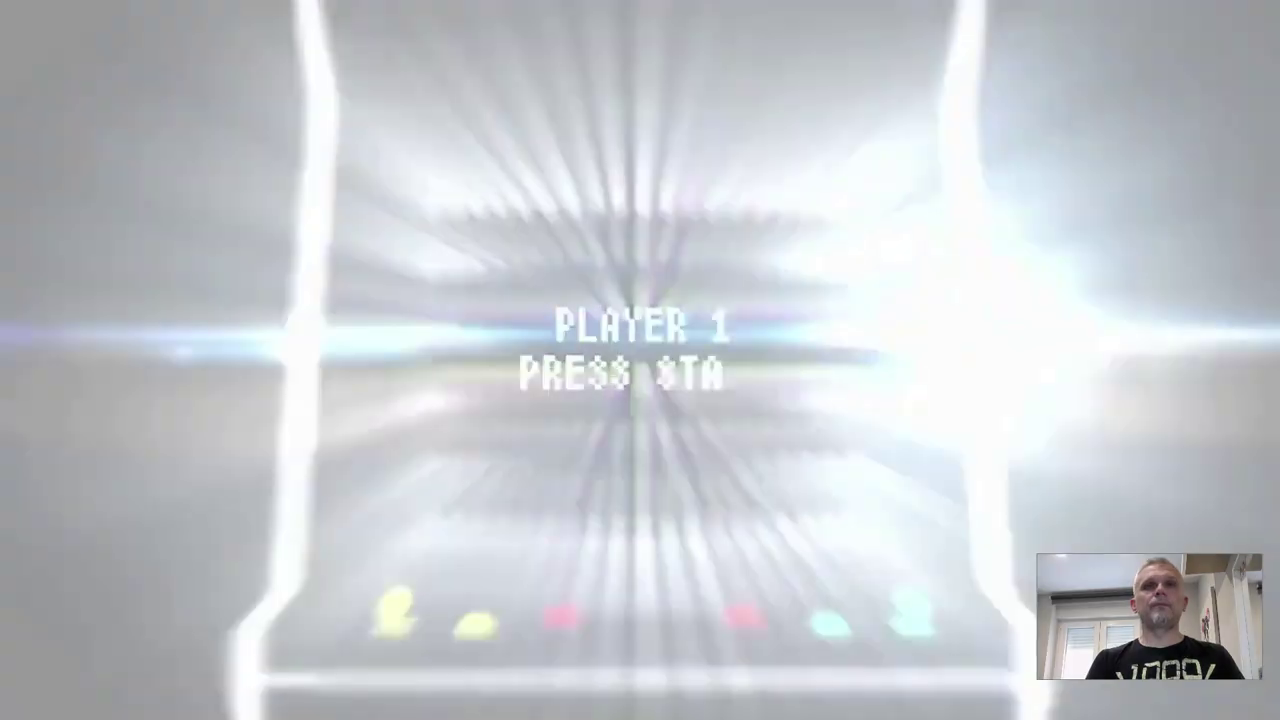
Test-launch Action Fighter from the MAME display to check the fade screens, then leave the display and exit Attract-Mode.
{"action": "key", "text": "Return"}
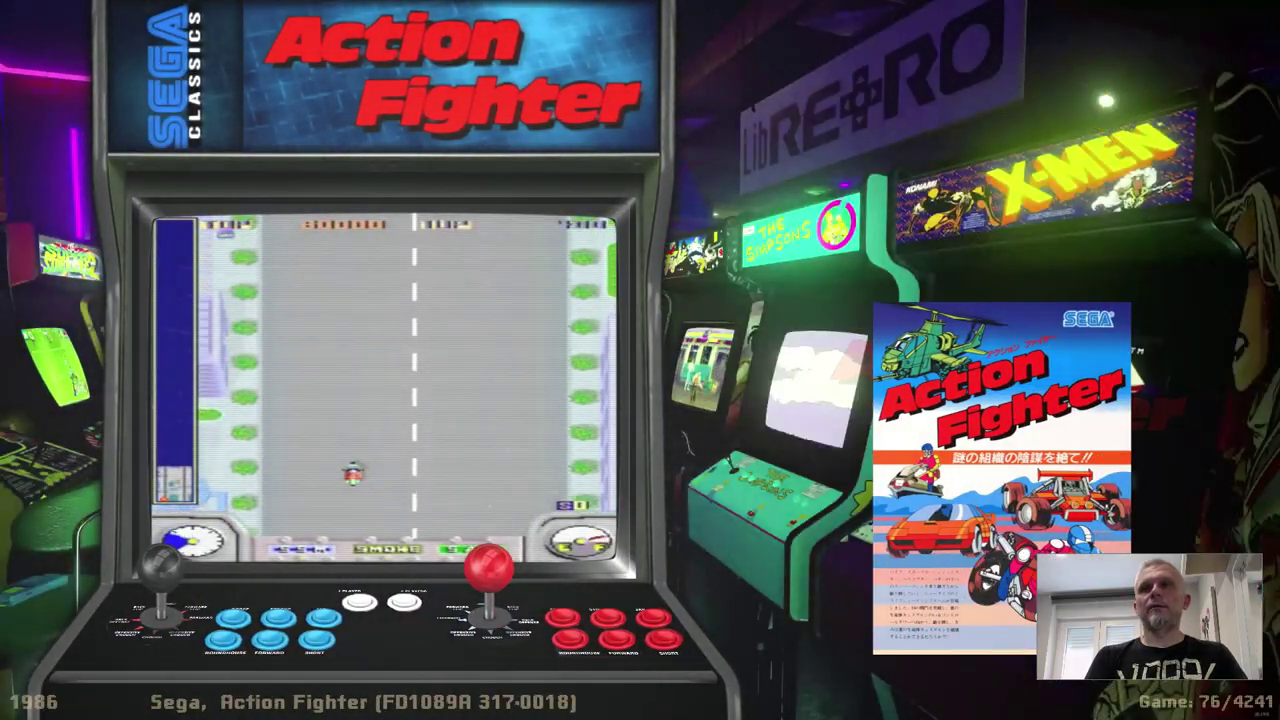
{"action": "key", "text": "Return"}
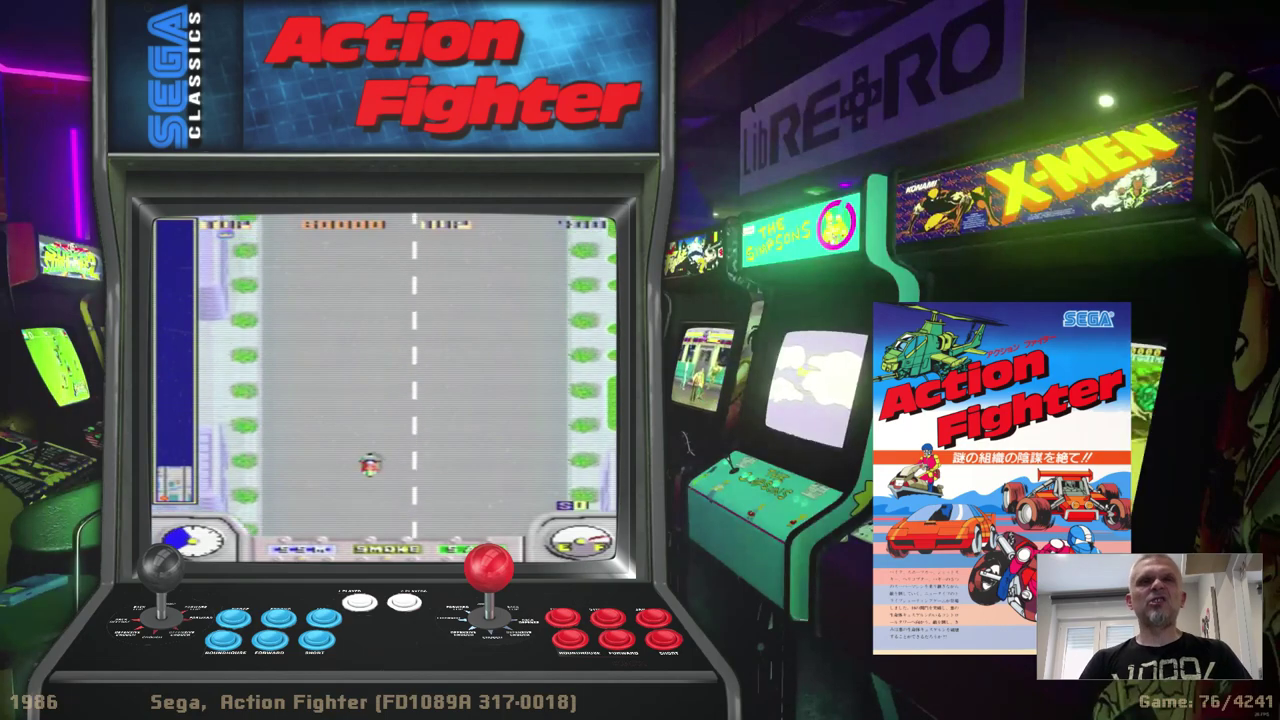
{"action": "key", "text": "Escape"}
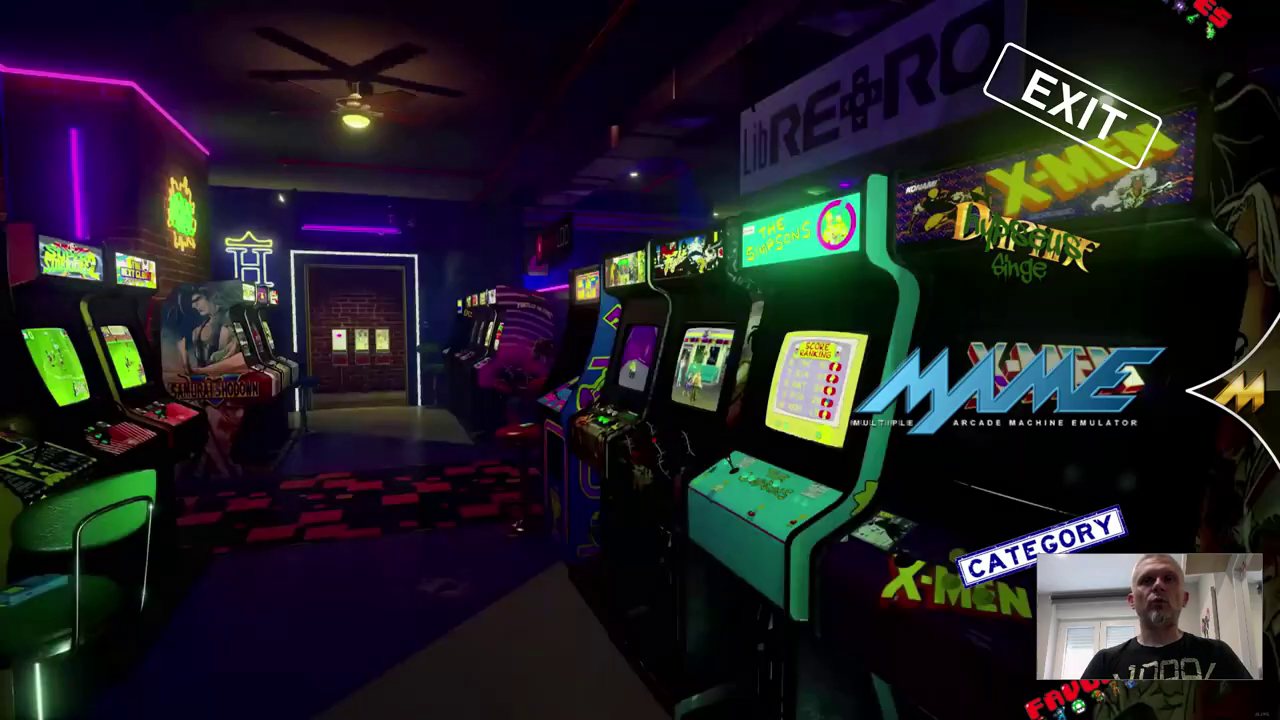
{"action": "key", "text": "Escape"}
{"action": "key", "text": "Return"}
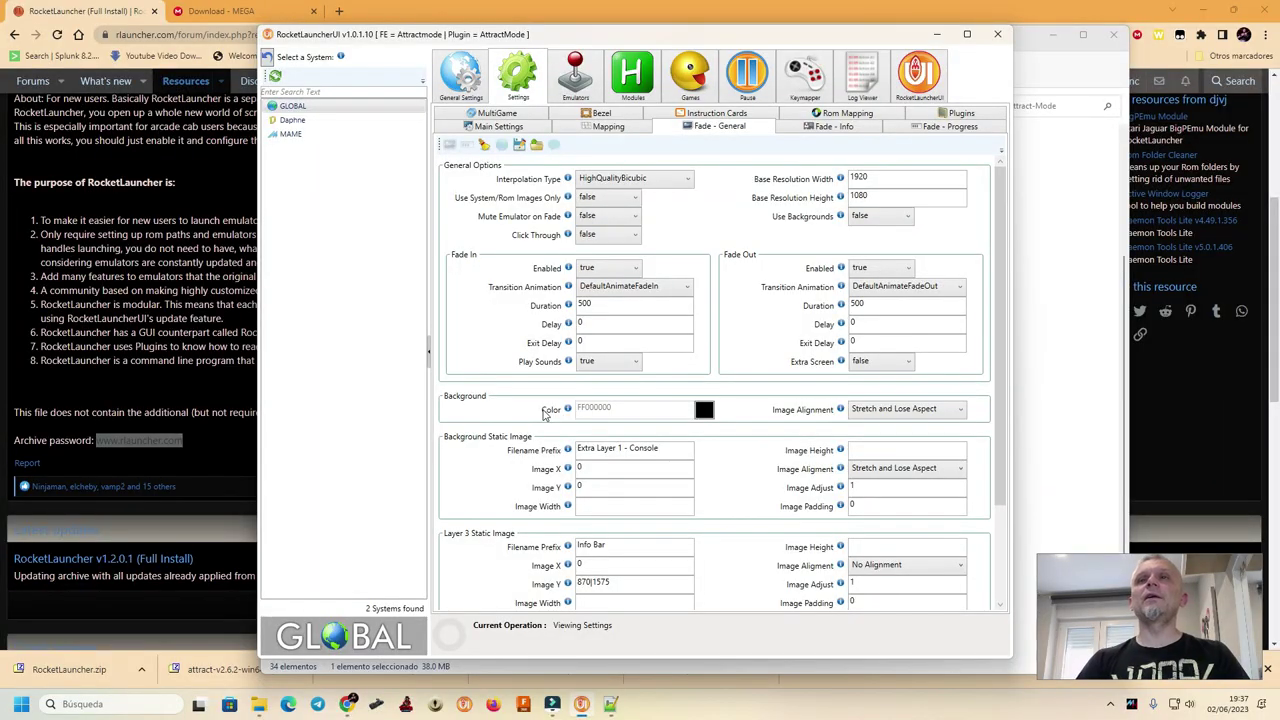
Switch to File Explorer and open the folder L:\Attract-Mode\plugins\RocketLauncher\Media\Fade\MAME\_Default.
{"action": "left_click", "coordinate": [1045, 385]}
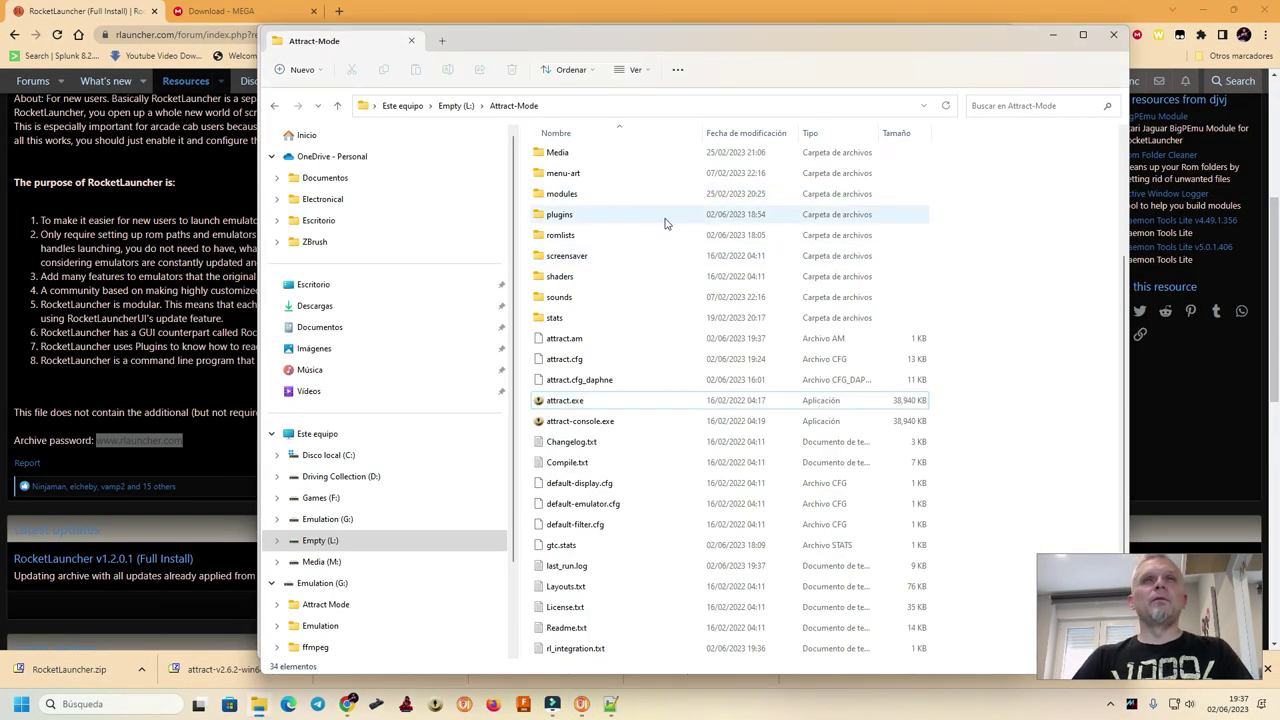
{"action": "scroll", "coordinate": [613, 278], "scroll_direction": "up", "scroll_amount": 3}
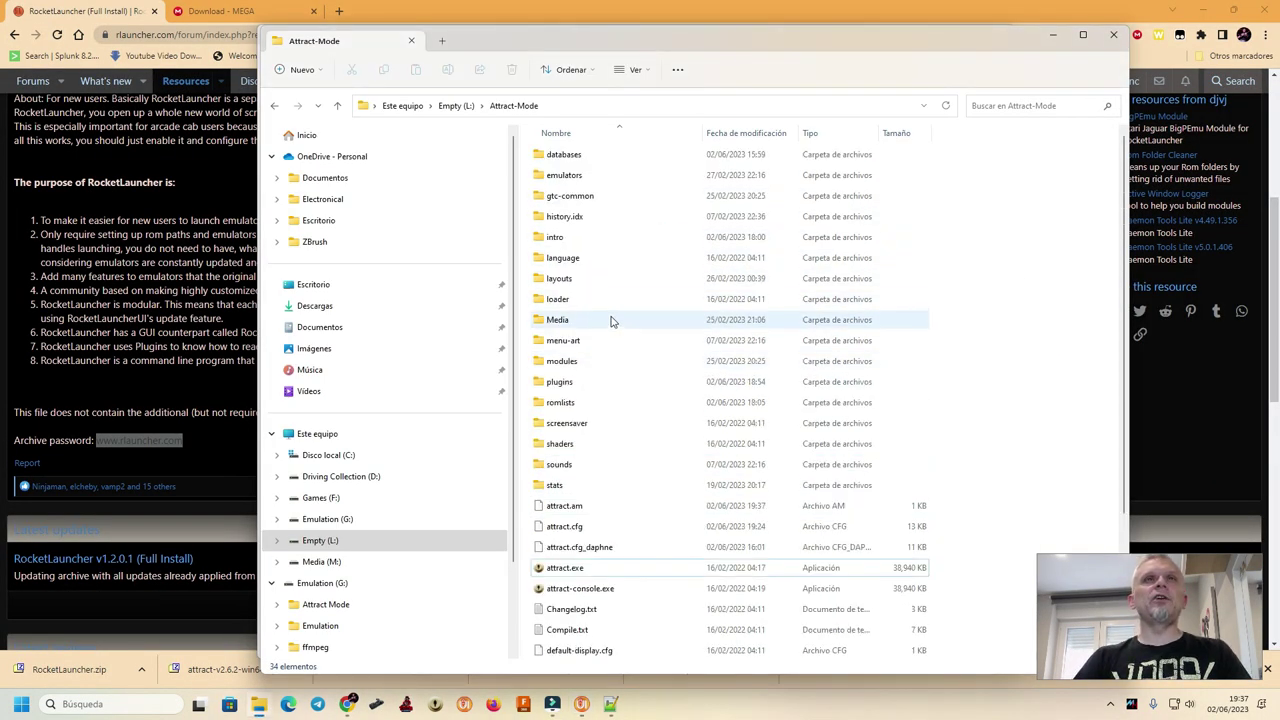
{"action": "double_click", "coordinate": [558, 390]}
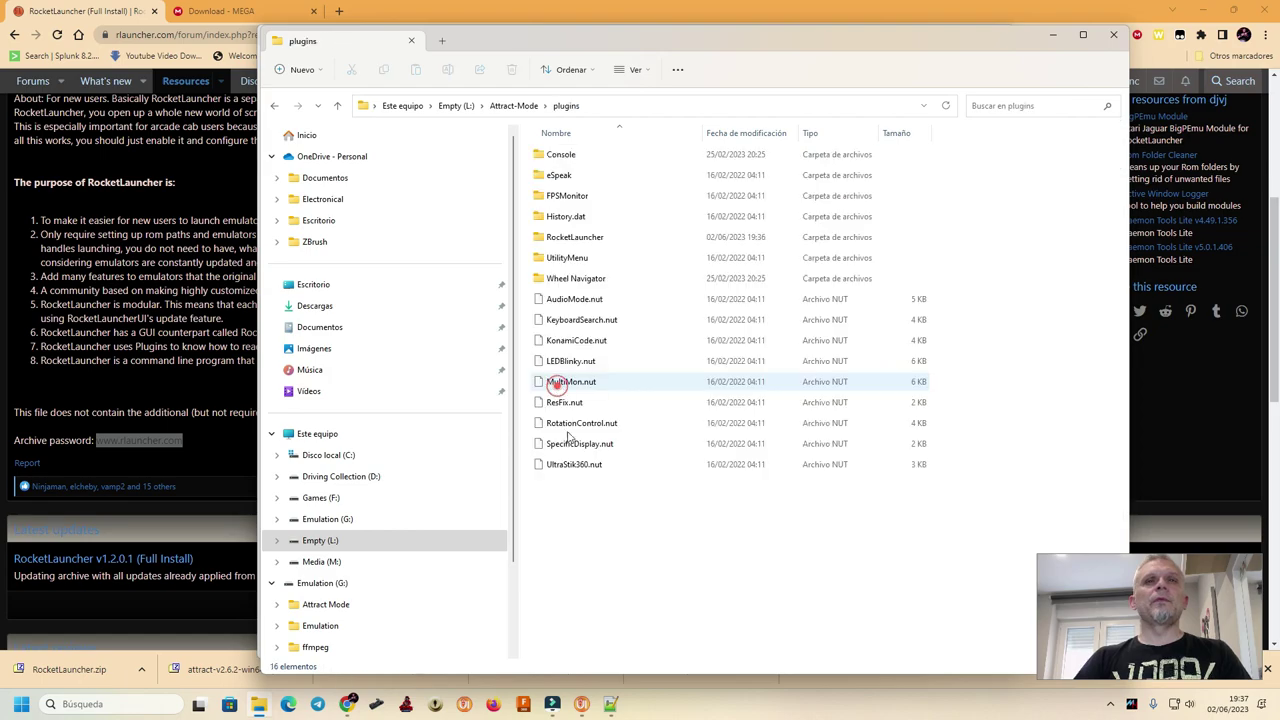
{"action": "double_click", "coordinate": [582, 238]}
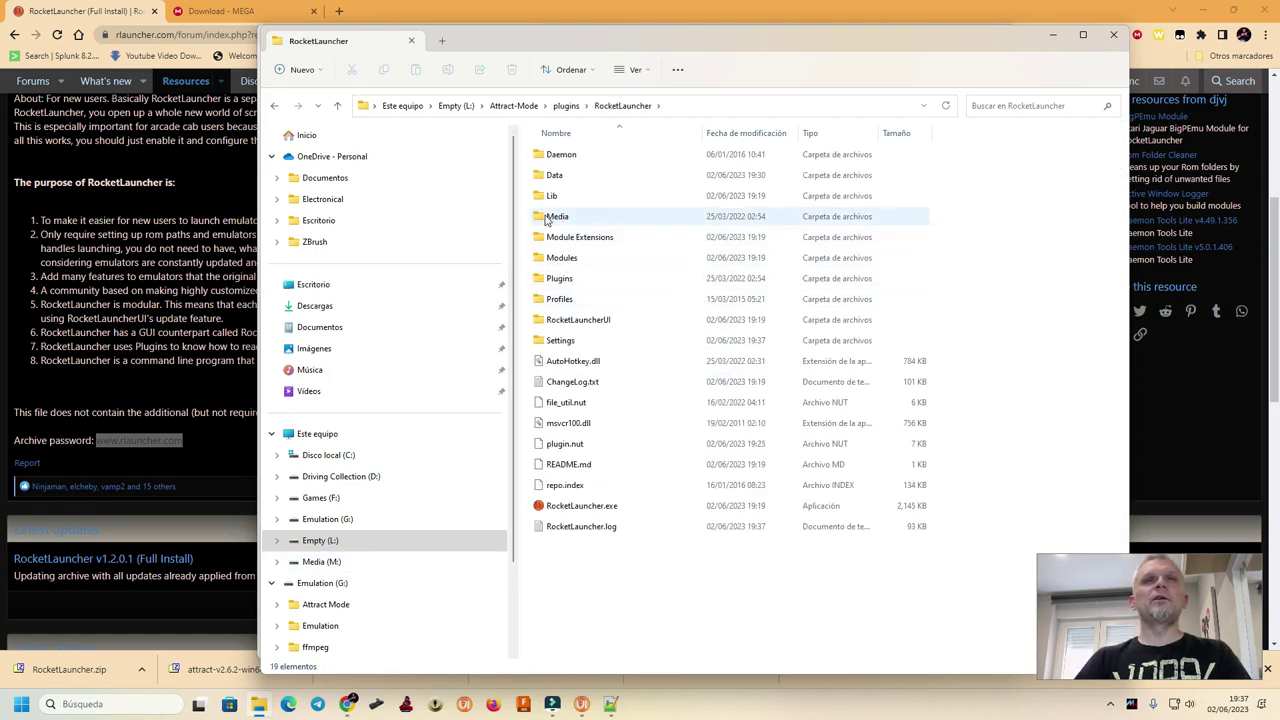
{"action": "double_click", "coordinate": [556, 216]}
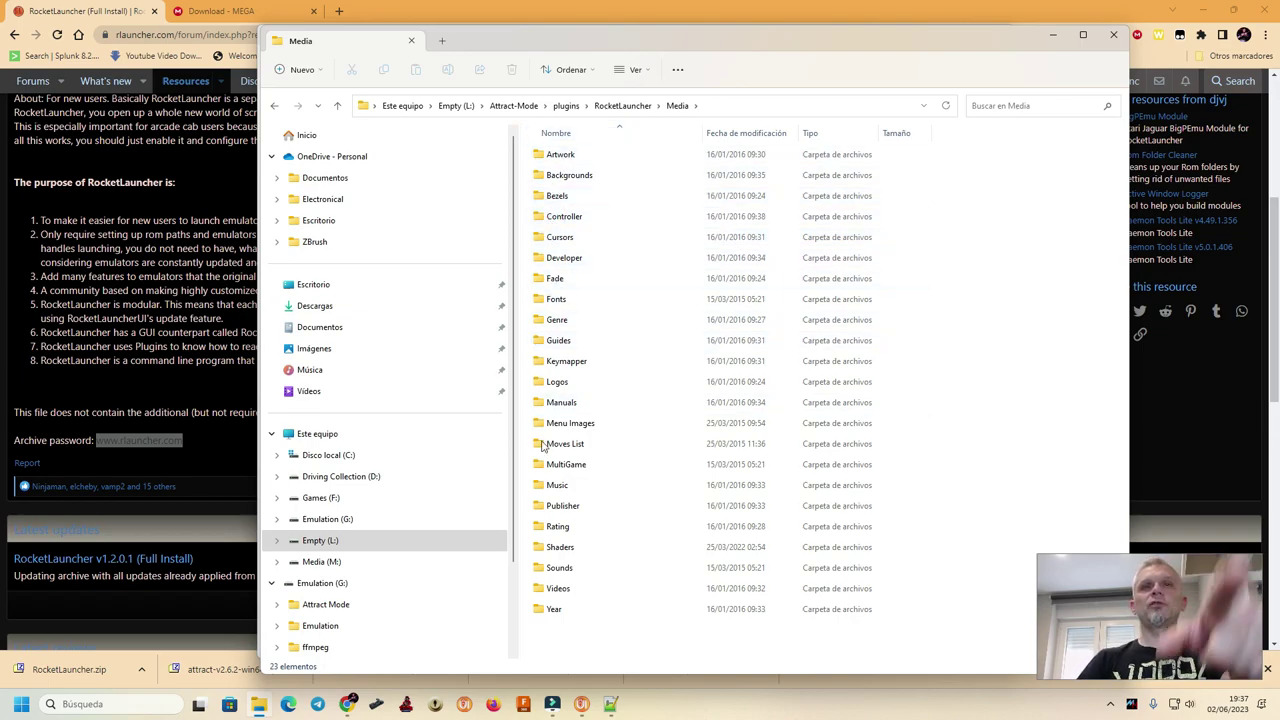
{"action": "double_click", "coordinate": [558, 280]}
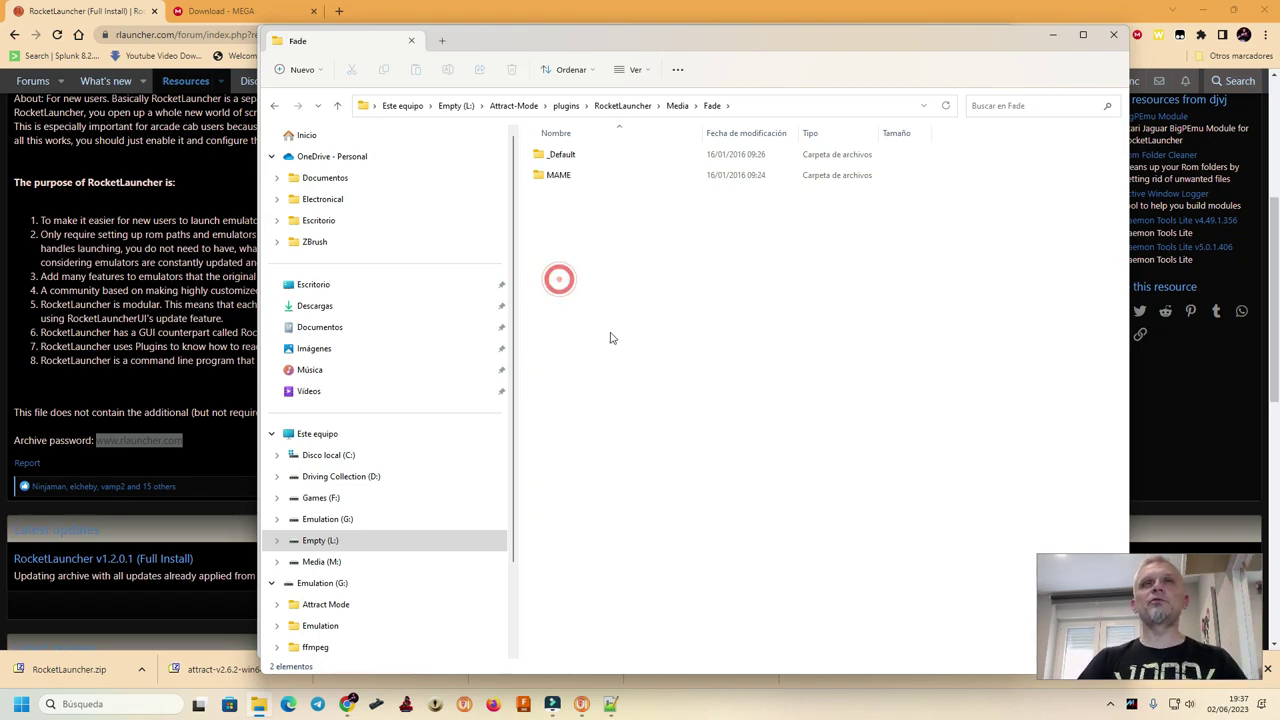
{"action": "double_click", "coordinate": [548, 183]}
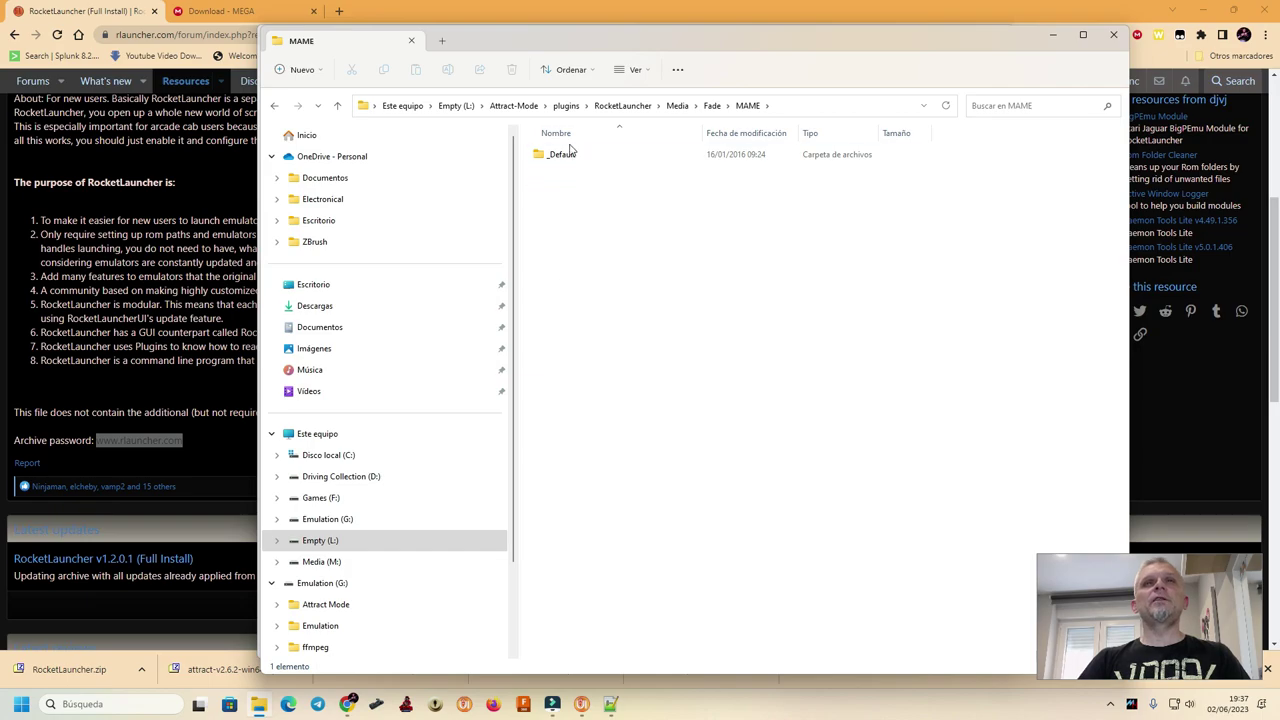
{"action": "double_click", "coordinate": [552, 157]}
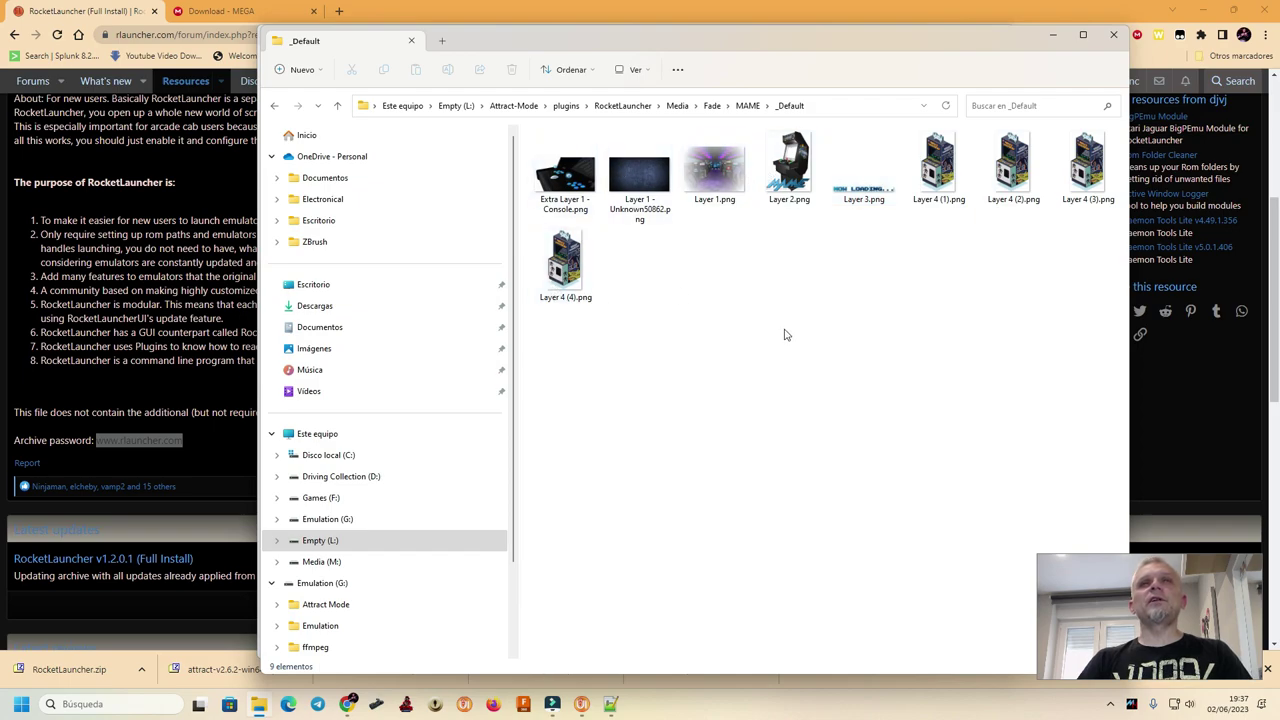
Examine the MAME fade images, including Extra Layer 1 - Console.png, Layer 1.png and the four numbered Layer 4 images.
{"action": "left_click", "coordinate": [630, 175]}
{"action": "left_click", "coordinate": [568, 180]}
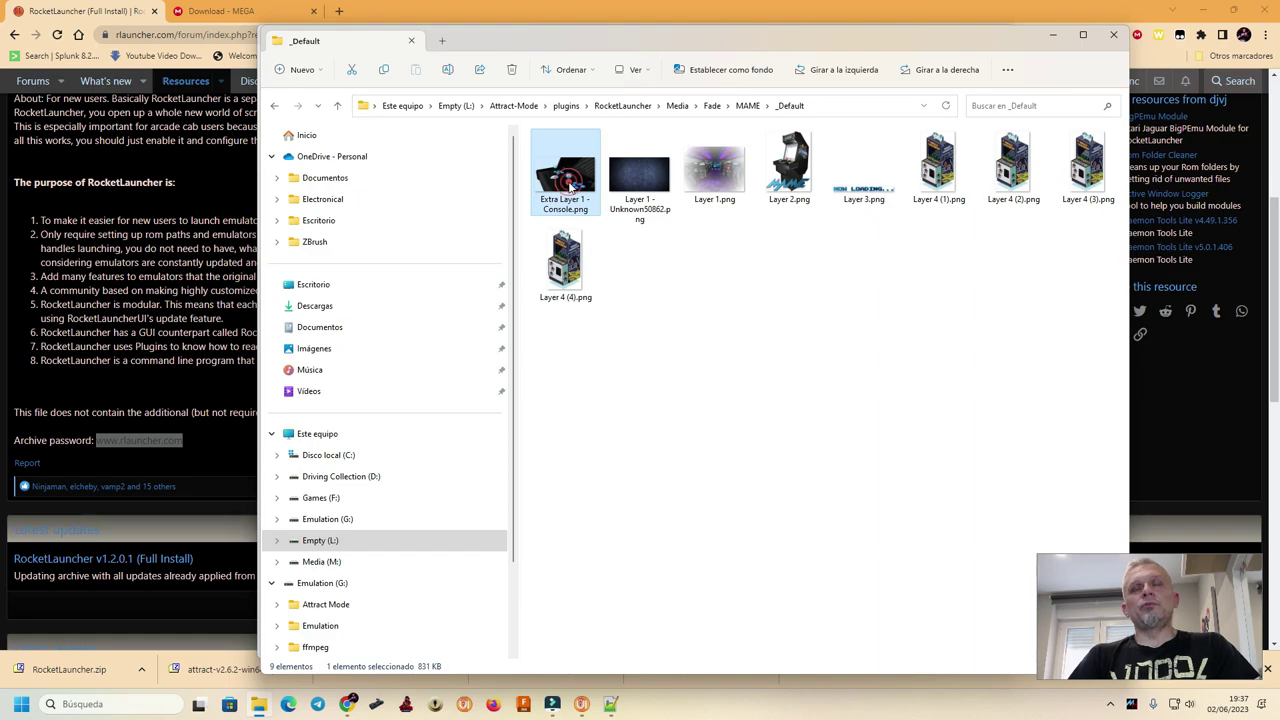
{"action": "left_click", "coordinate": [716, 172]}
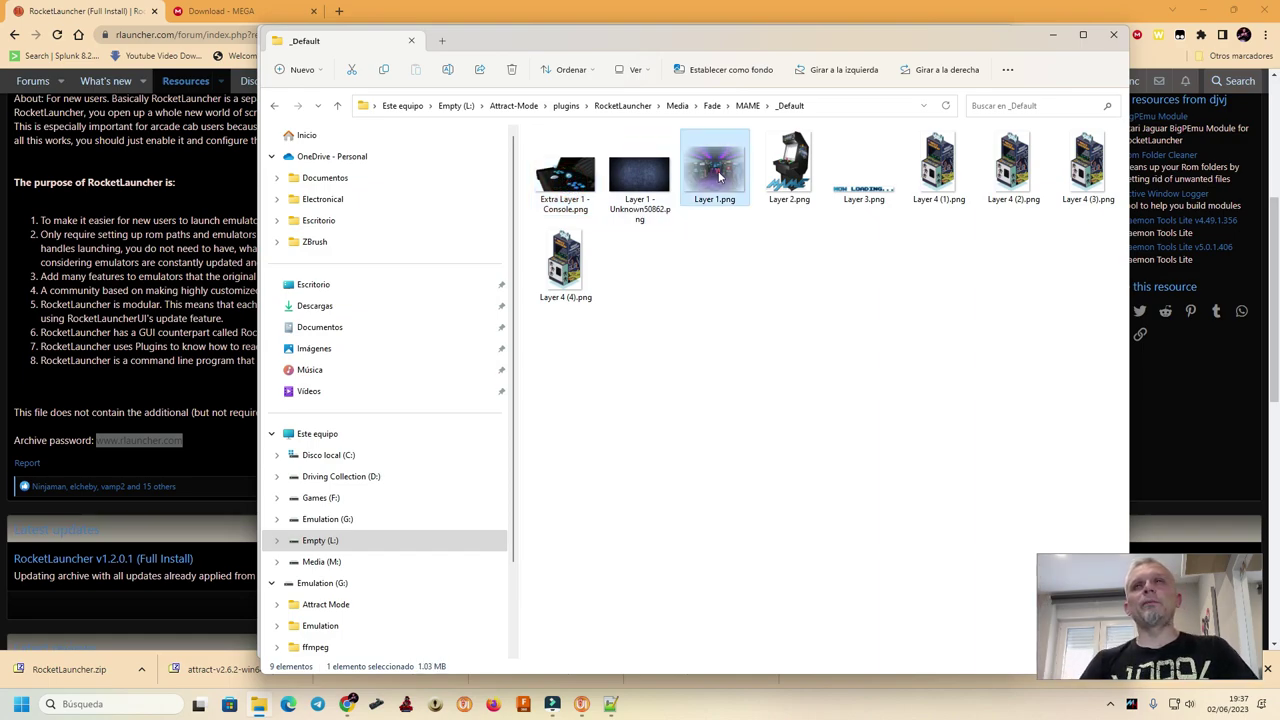
{"action": "left_click", "coordinate": [932, 172]}
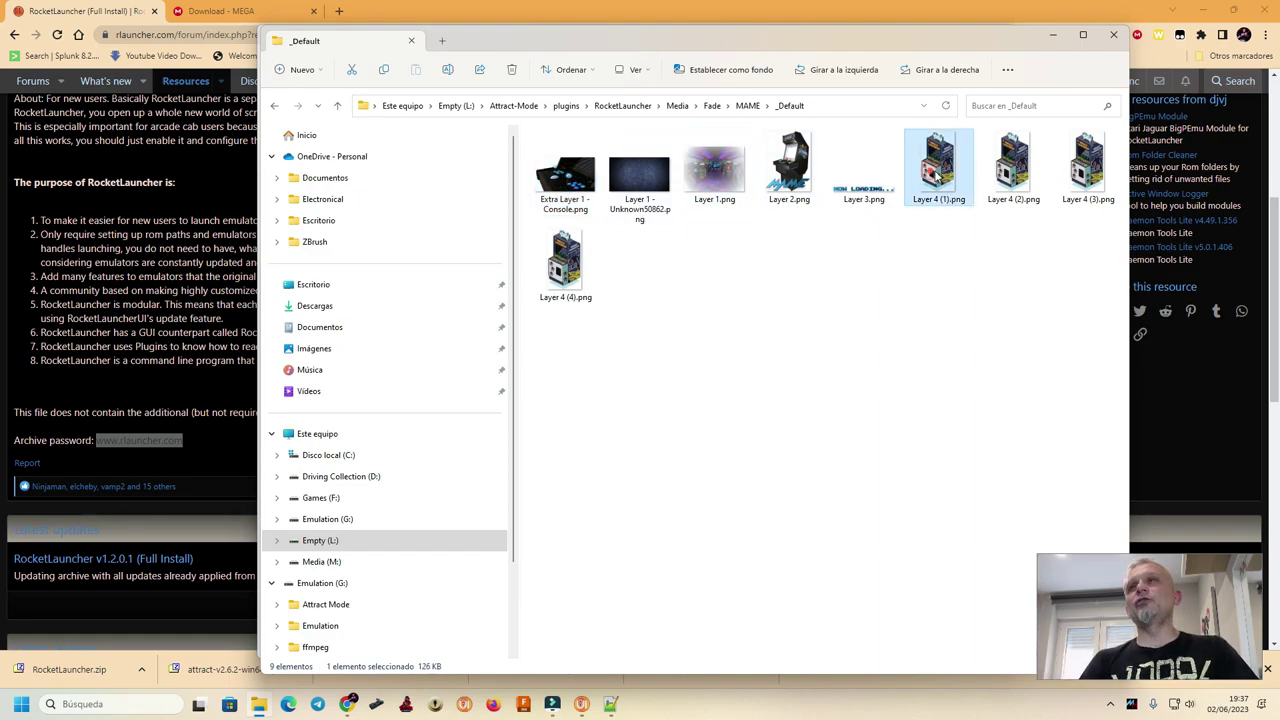
{"action": "left_click", "coordinate": [1005, 172]}
{"action": "left_click", "coordinate": [1075, 170]}
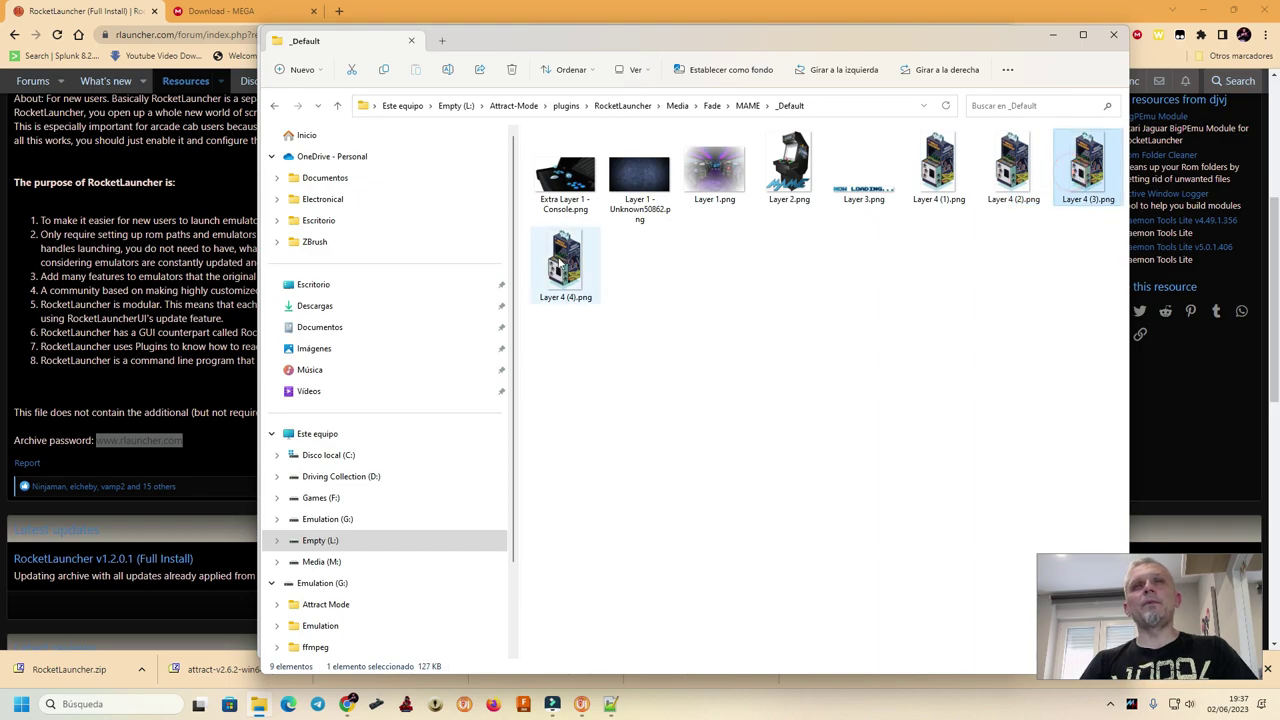
{"action": "left_click", "coordinate": [565, 262]}
{"action": "left_click", "coordinate": [936, 185]}
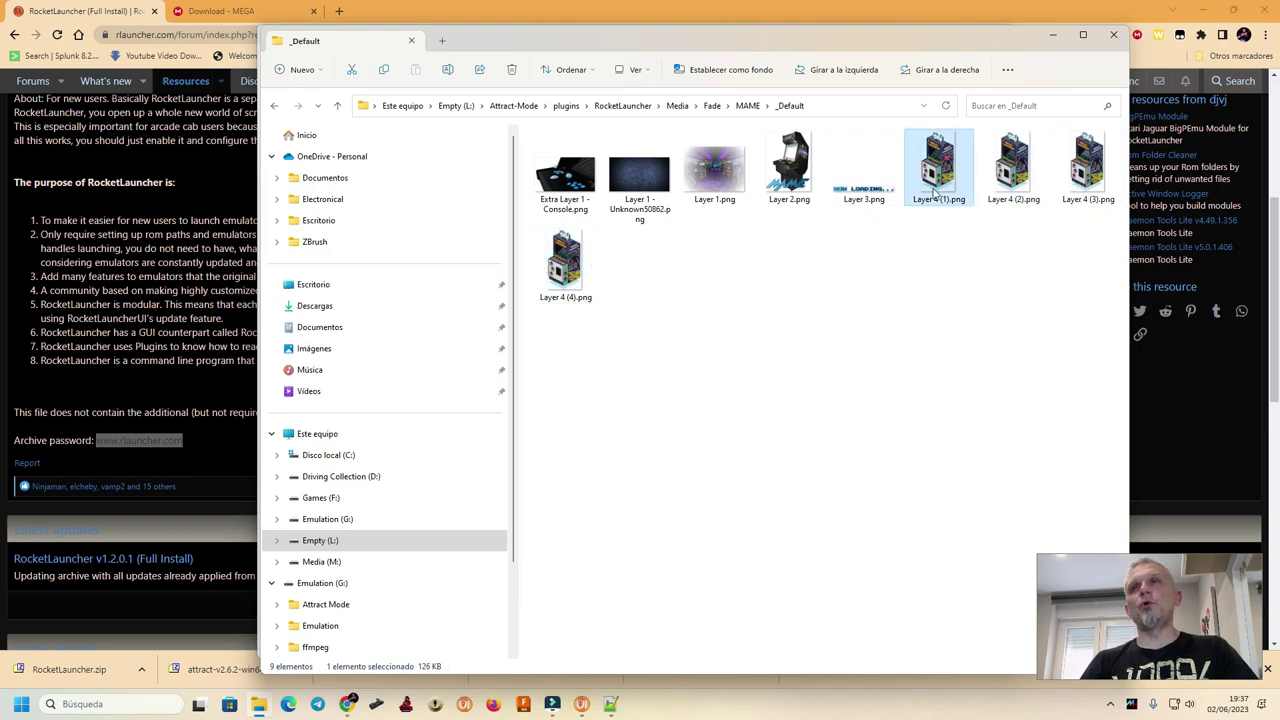
{"action": "left_click", "coordinate": [877, 310]}
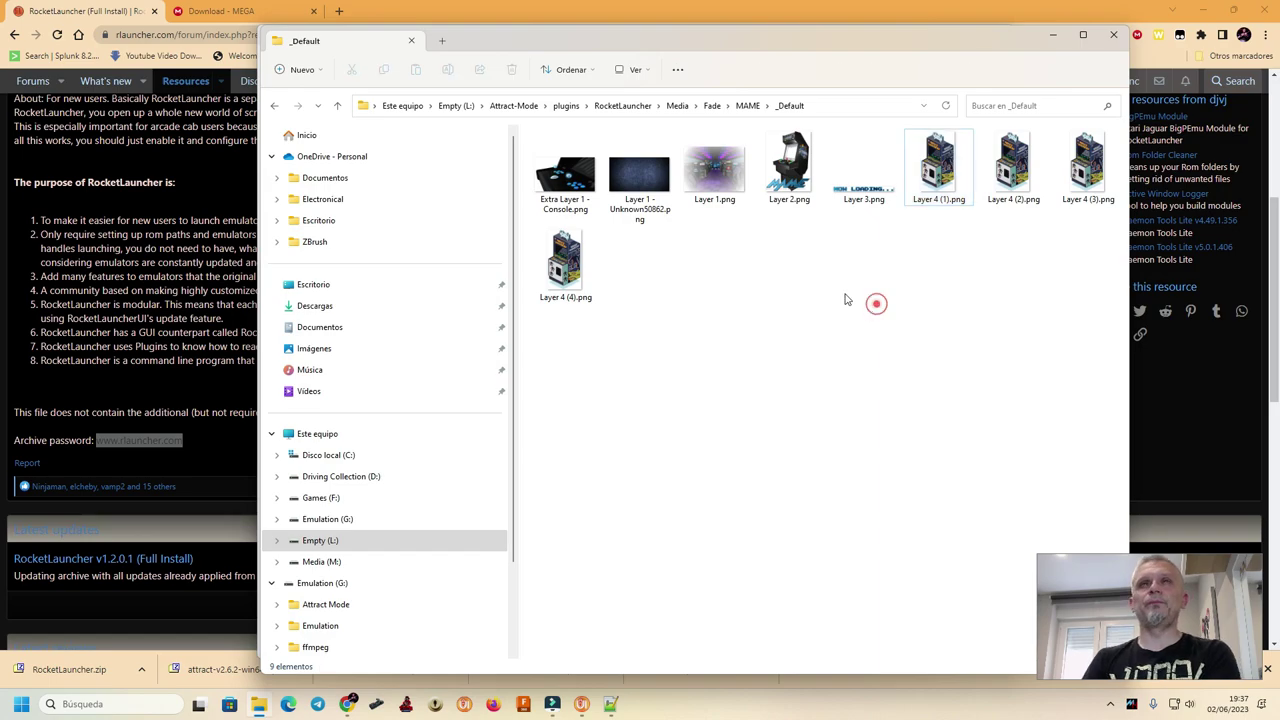
Go to the Emulation (G:) drive and open Attract Mode\plugins\RocketLauncher\Media\Fade.
{"action": "left_click", "coordinate": [512, 106]}
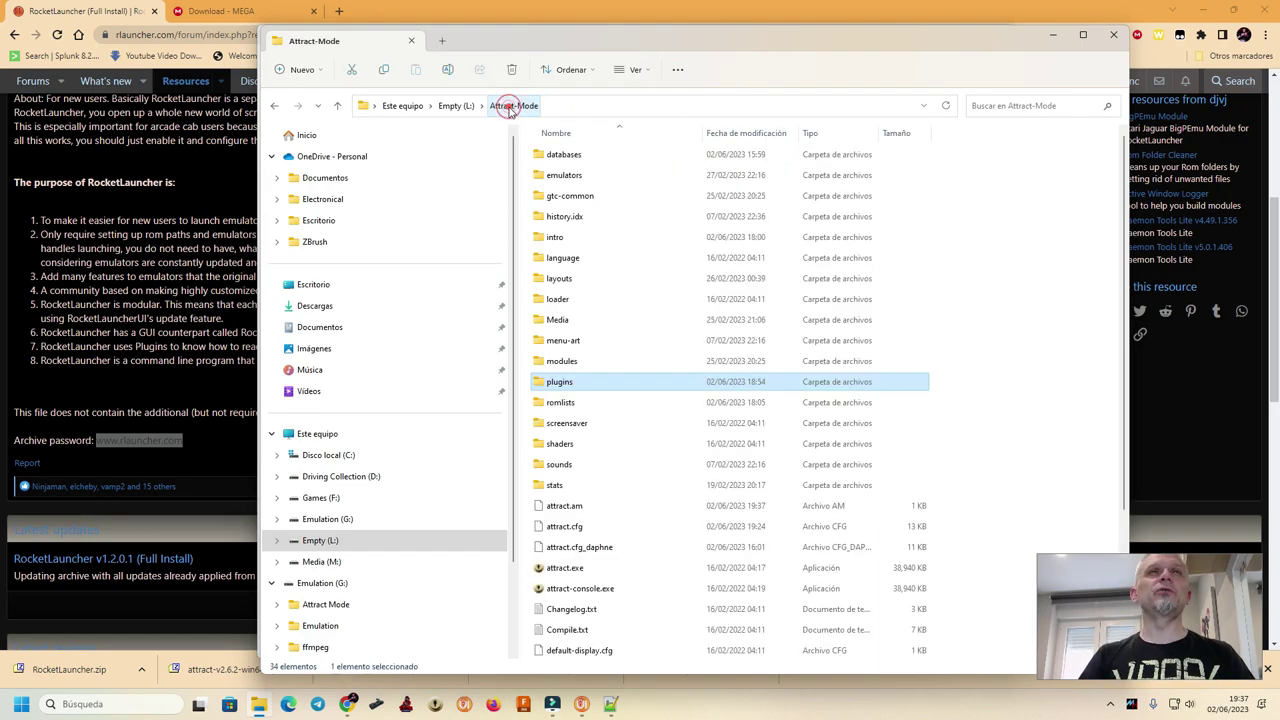
{"action": "left_click", "coordinate": [456, 106]}
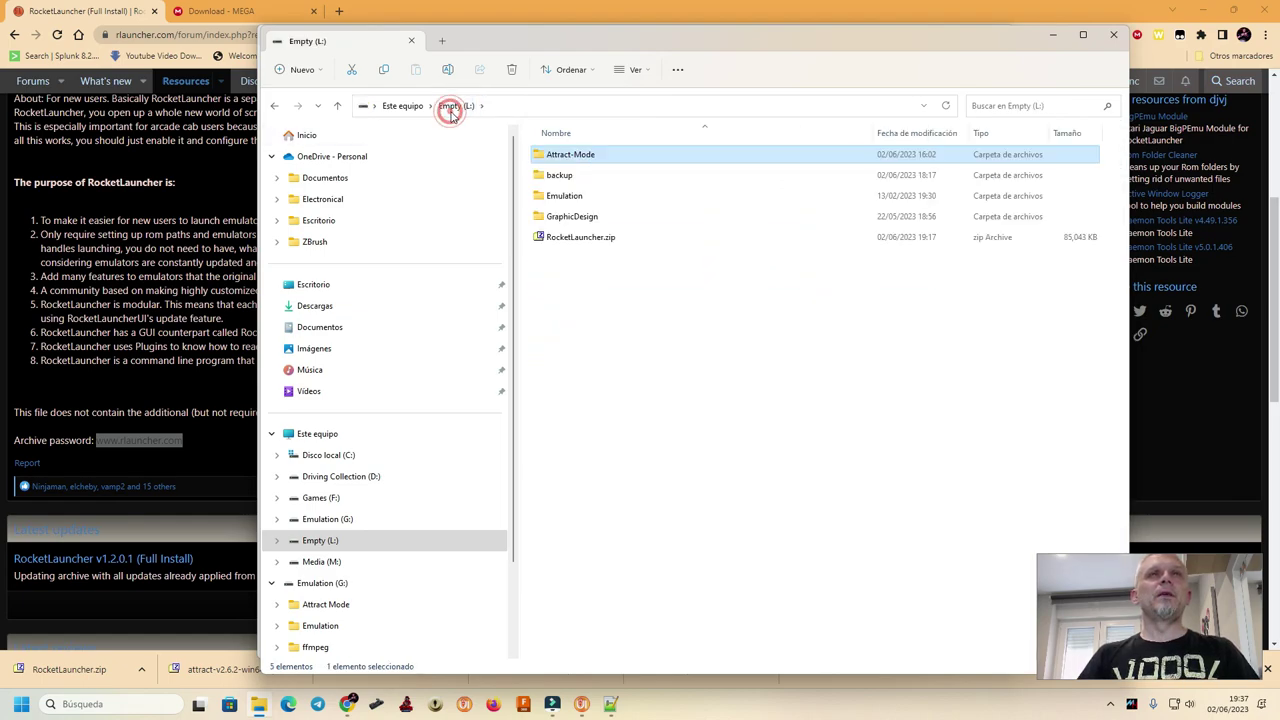
{"action": "left_click", "coordinate": [343, 519]}
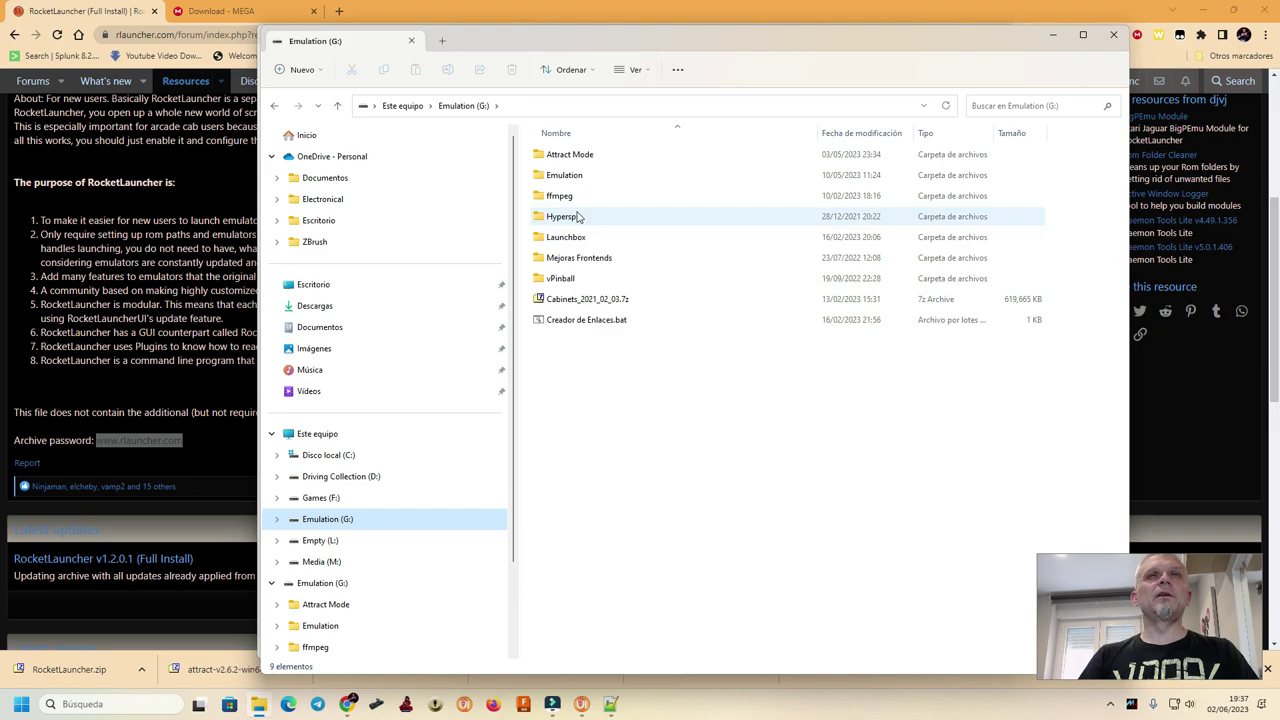
{"action": "double_click", "coordinate": [564, 155]}
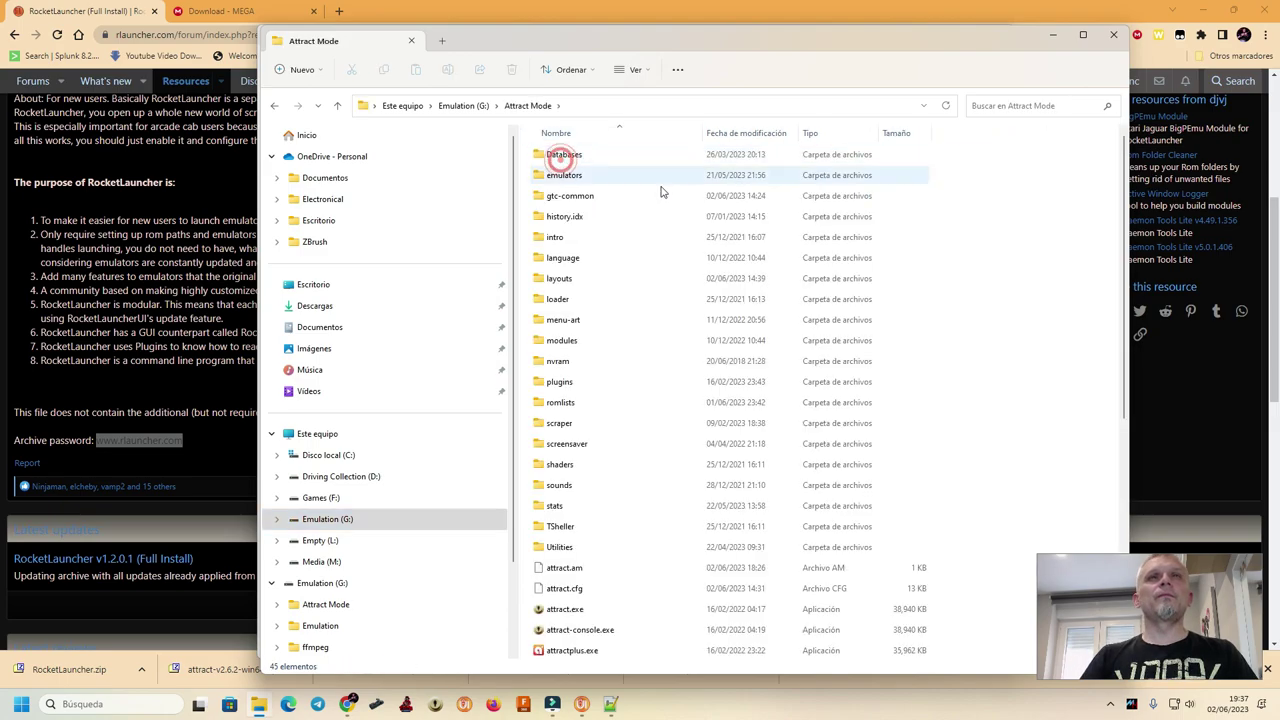
{"action": "double_click", "coordinate": [577, 381]}
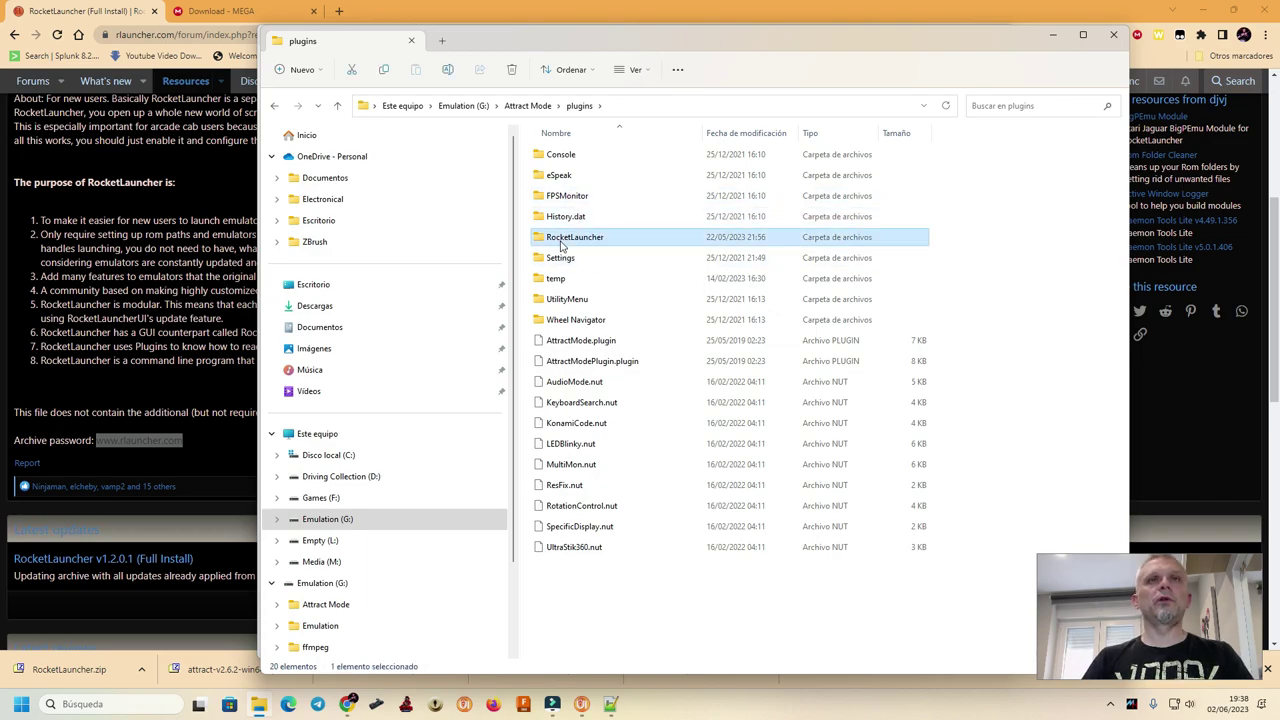
{"action": "double_click", "coordinate": [562, 237]}
{"action": "left_click", "coordinate": [559, 284]}
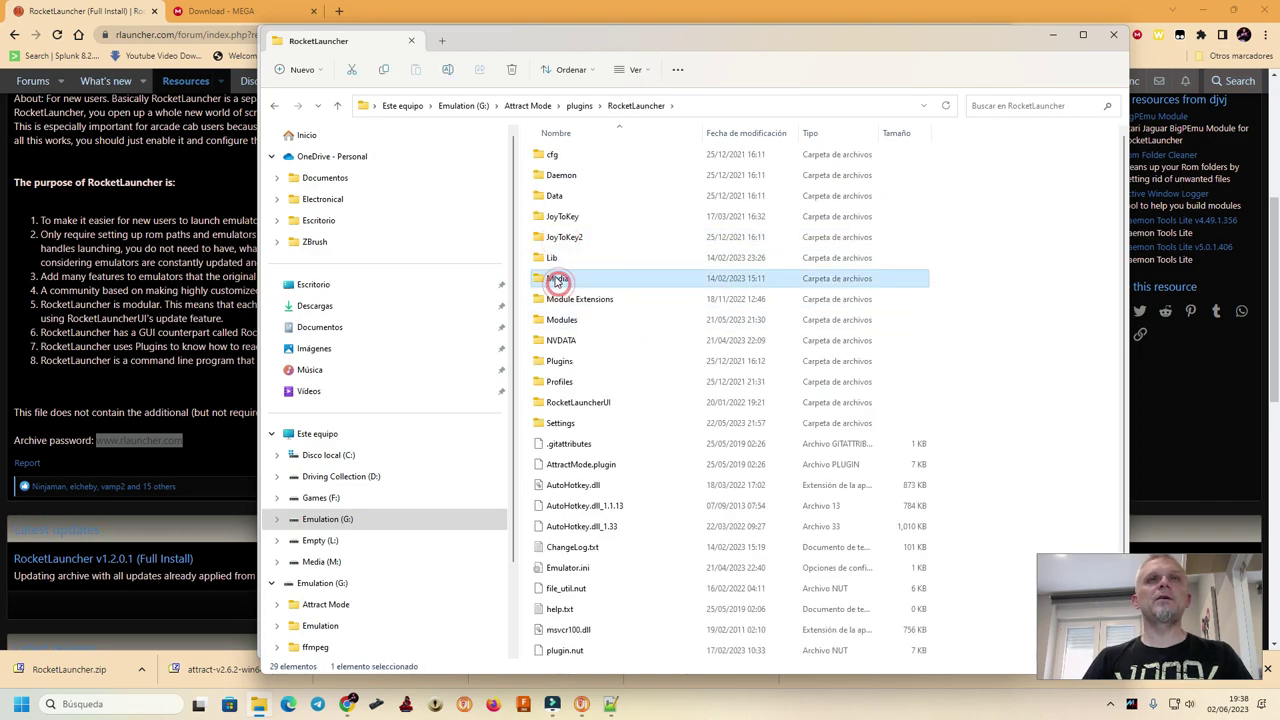
{"action": "double_click", "coordinate": [540, 281]}
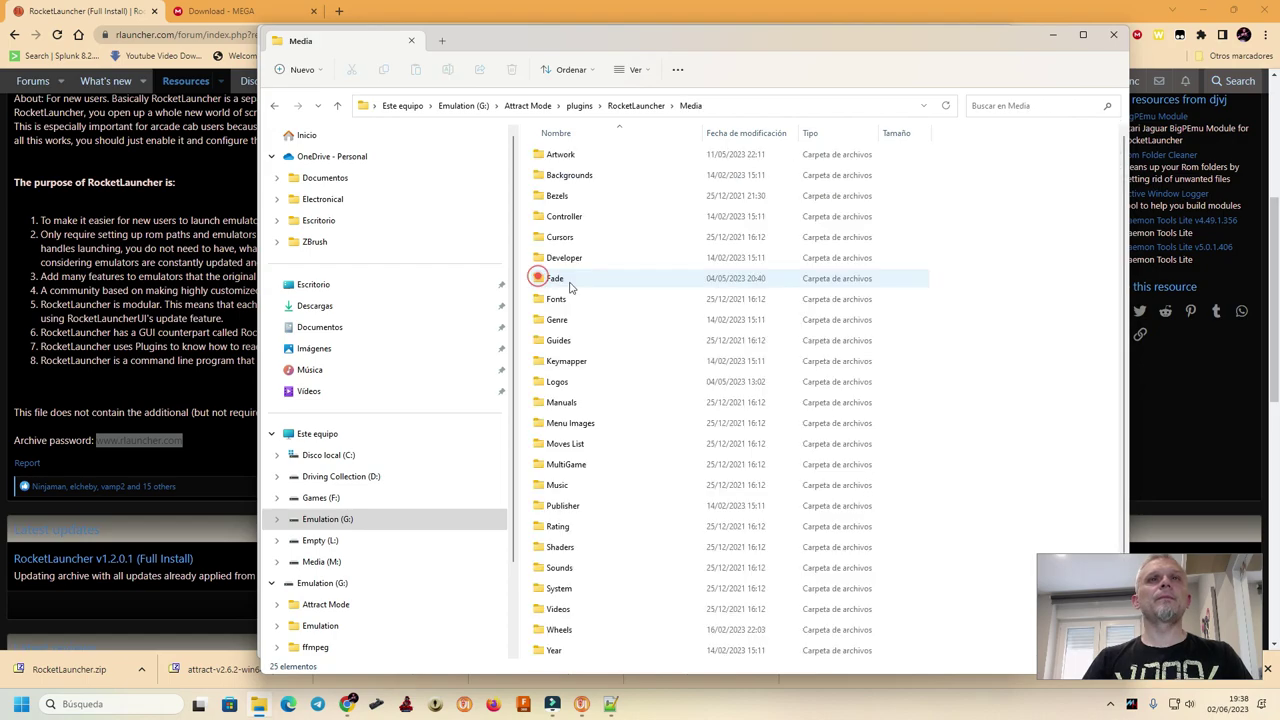
{"action": "double_click", "coordinate": [546, 277]}
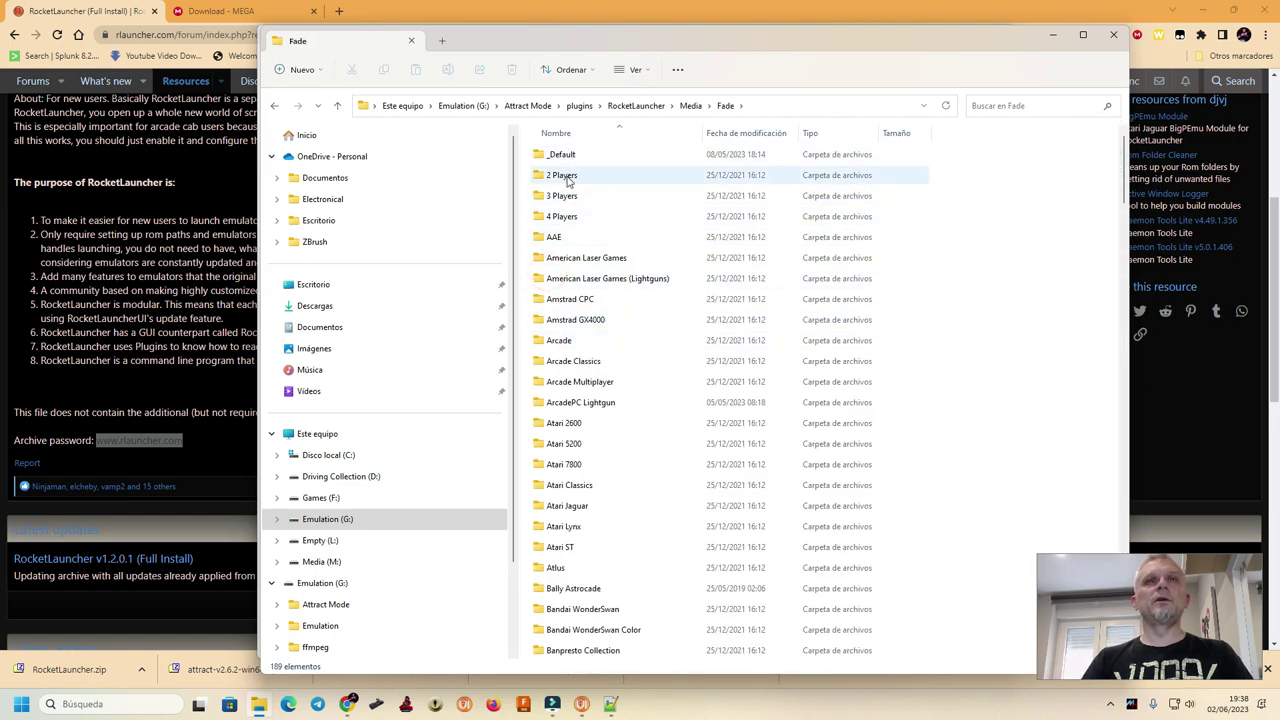
Open the _Default folder inside the Daphne fade folder.
{"action": "scroll", "coordinate": [571, 334], "scroll_direction": "down", "scroll_amount": 5}
{"action": "scroll", "coordinate": [571, 334], "scroll_direction": "down", "scroll_amount": 4}
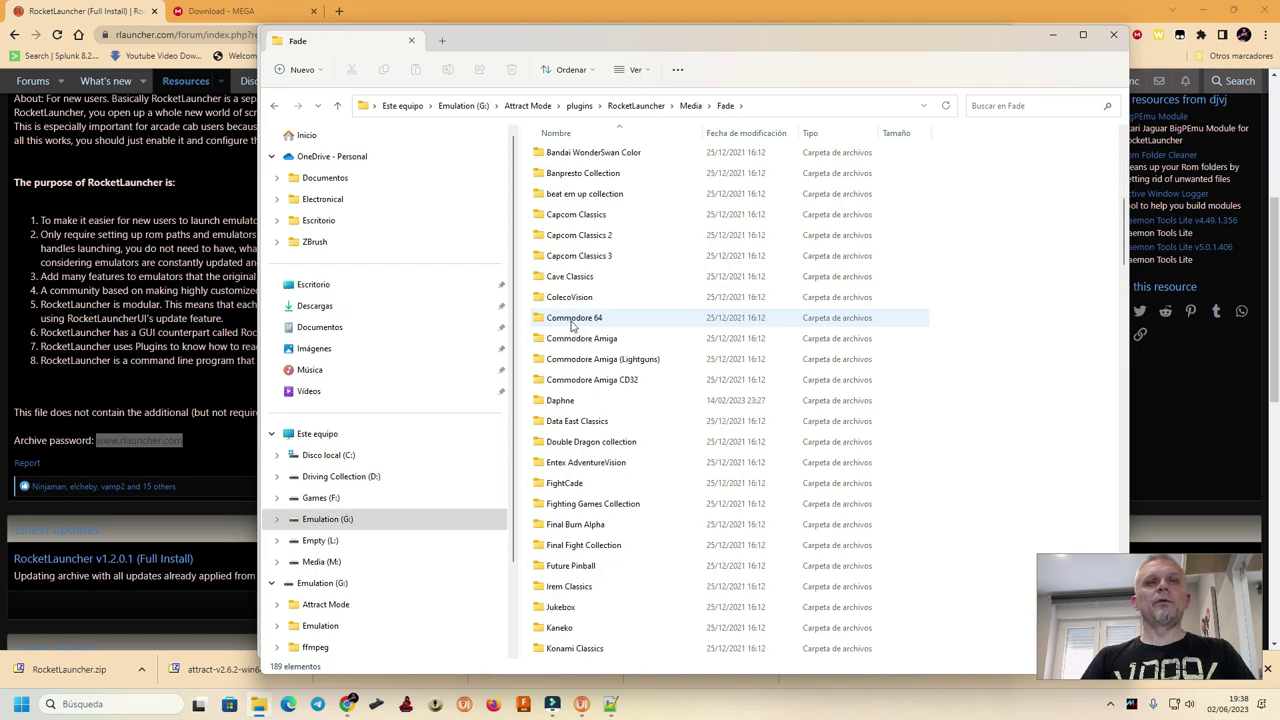
{"action": "double_click", "coordinate": [563, 340]}
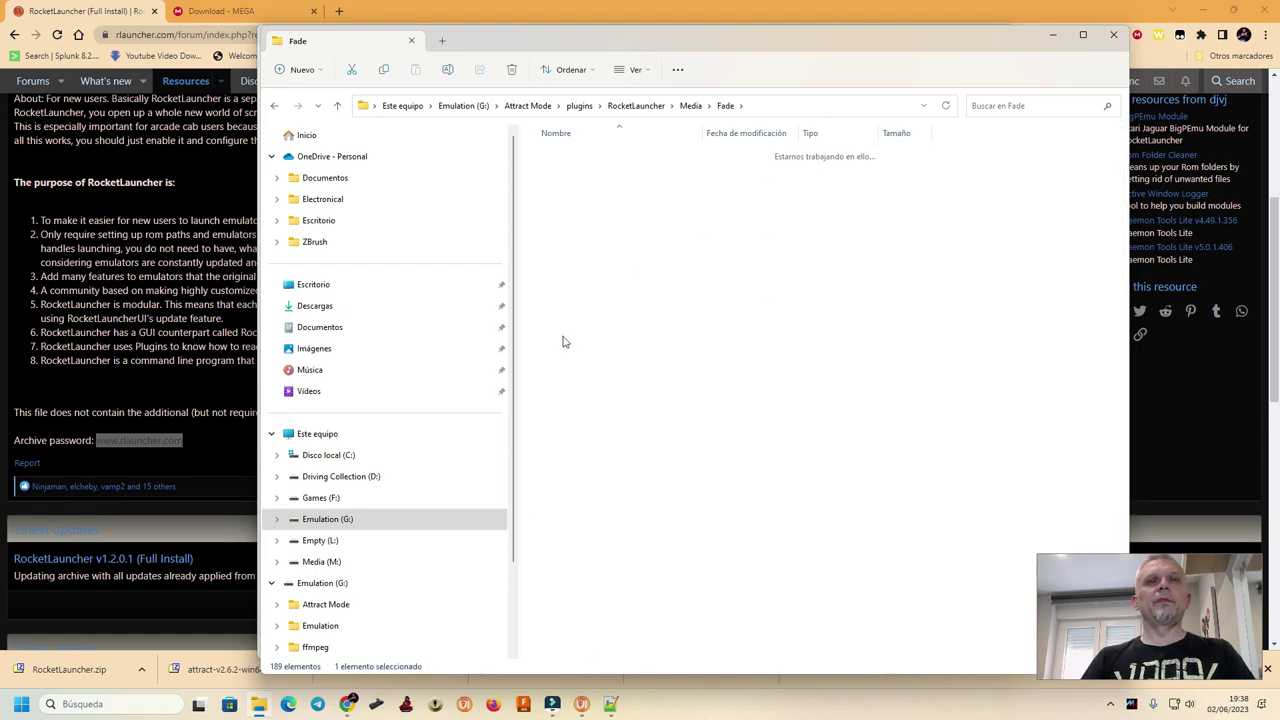
{"action": "key", "text": "Down"}
{"action": "key", "text": "Return"}
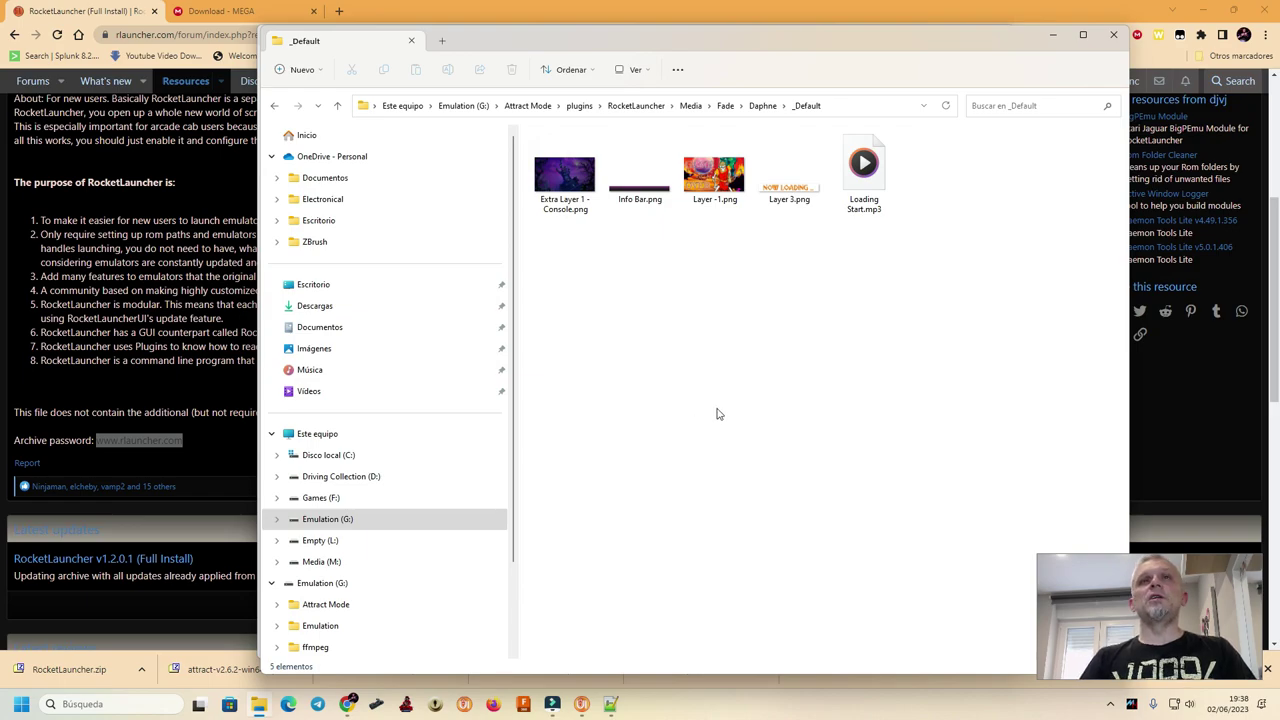
Examine Daphne's fade files: Extra Layer 1 - Console.png, Info Bar.png, Layer -1.png, Layer 3.png and Loading Start.mp3.
{"action": "left_click", "coordinate": [575, 178]}
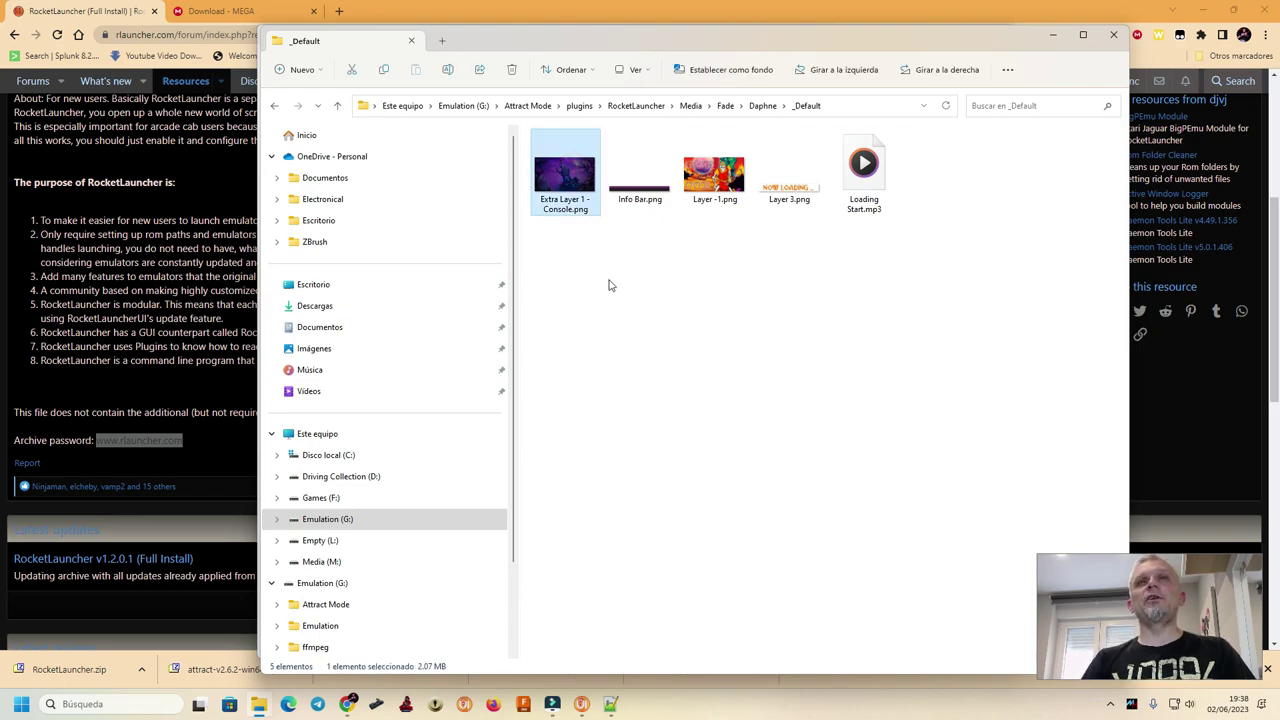
{"action": "left_click", "coordinate": [640, 188]}
{"action": "left_click", "coordinate": [713, 184]}
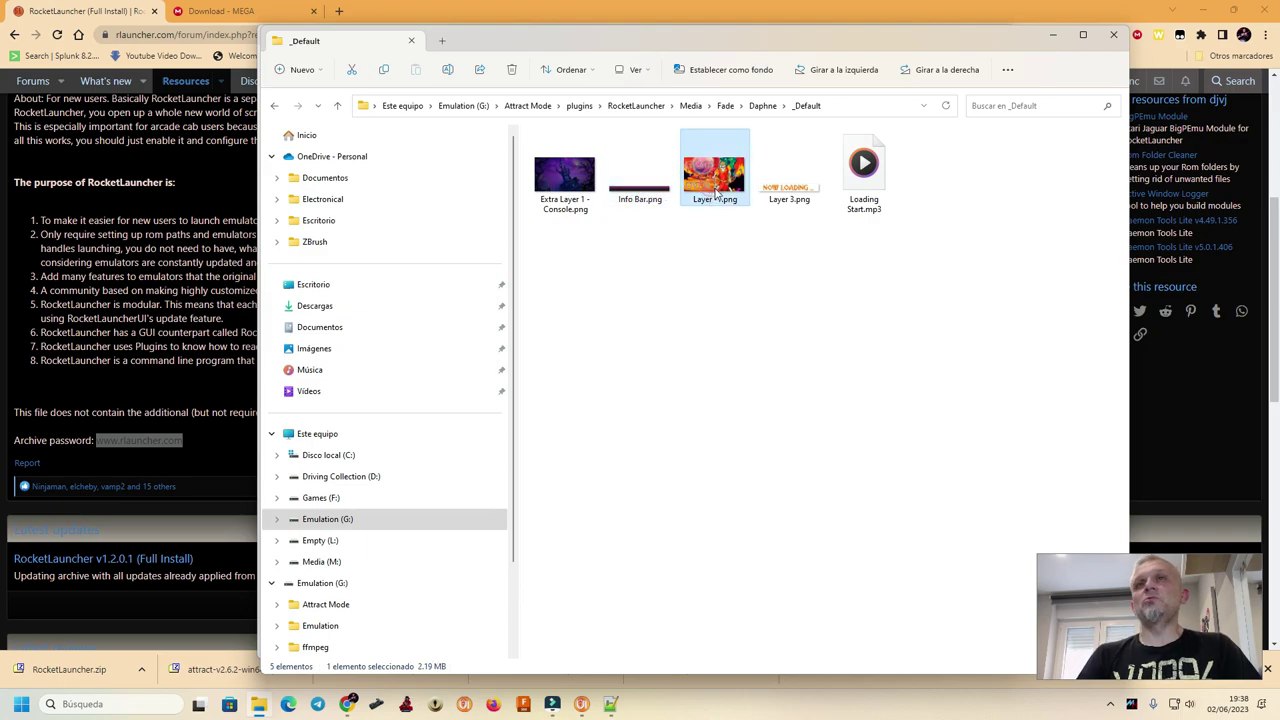
{"action": "left_click", "coordinate": [789, 185]}
{"action": "left_click", "coordinate": [866, 180]}
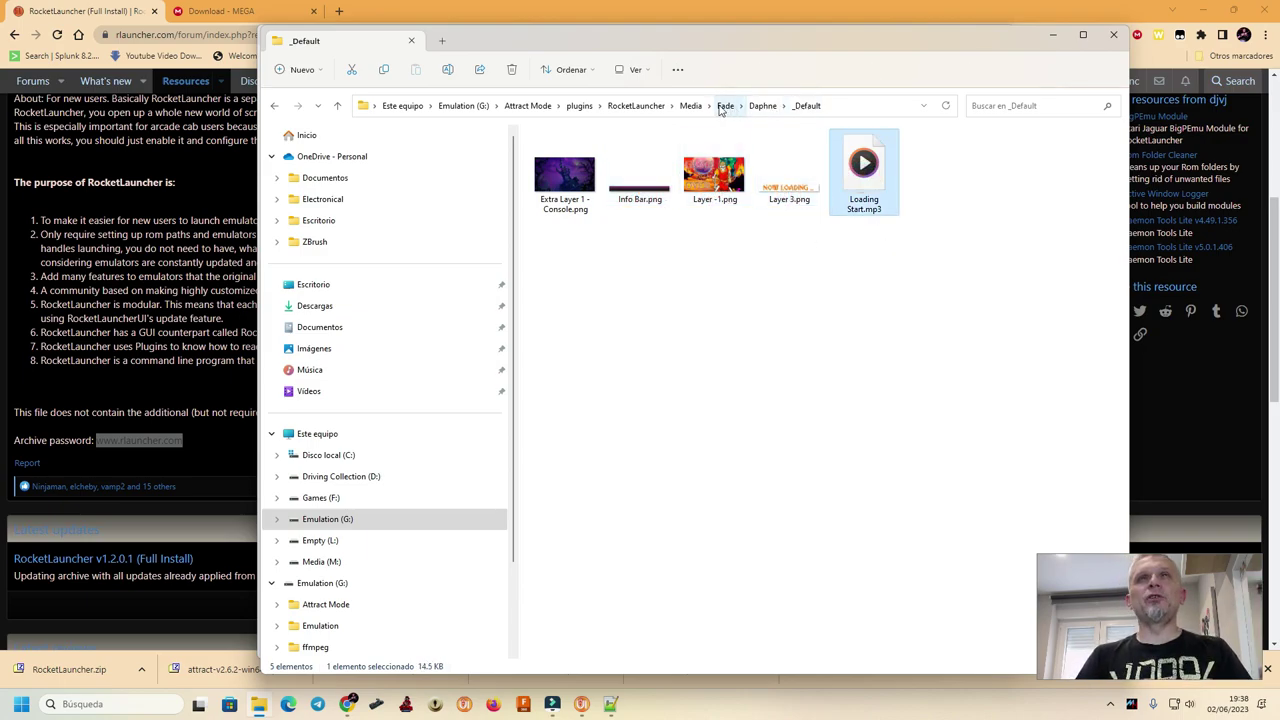
Copy the four Layer -1 images from the global _Default fade folder on the Emulation (G:) drive.
{"action": "left_click", "coordinate": [725, 106]}
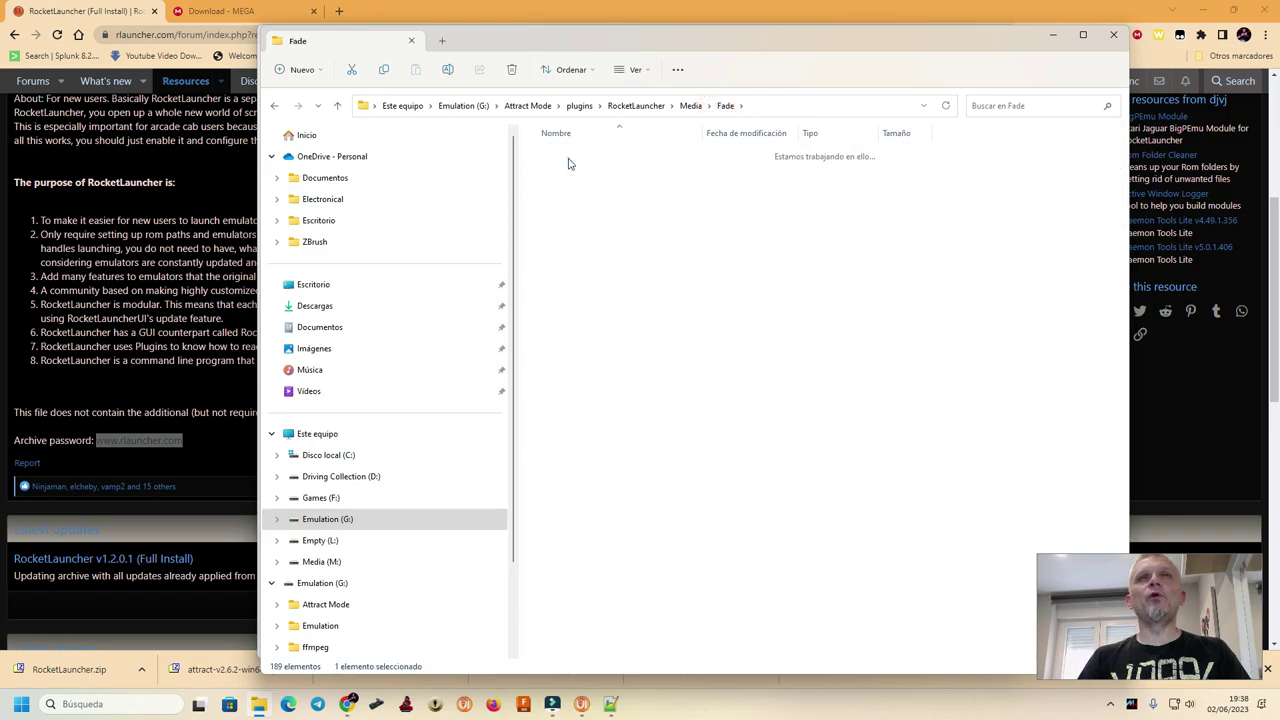
{"action": "double_click", "coordinate": [567, 162]}
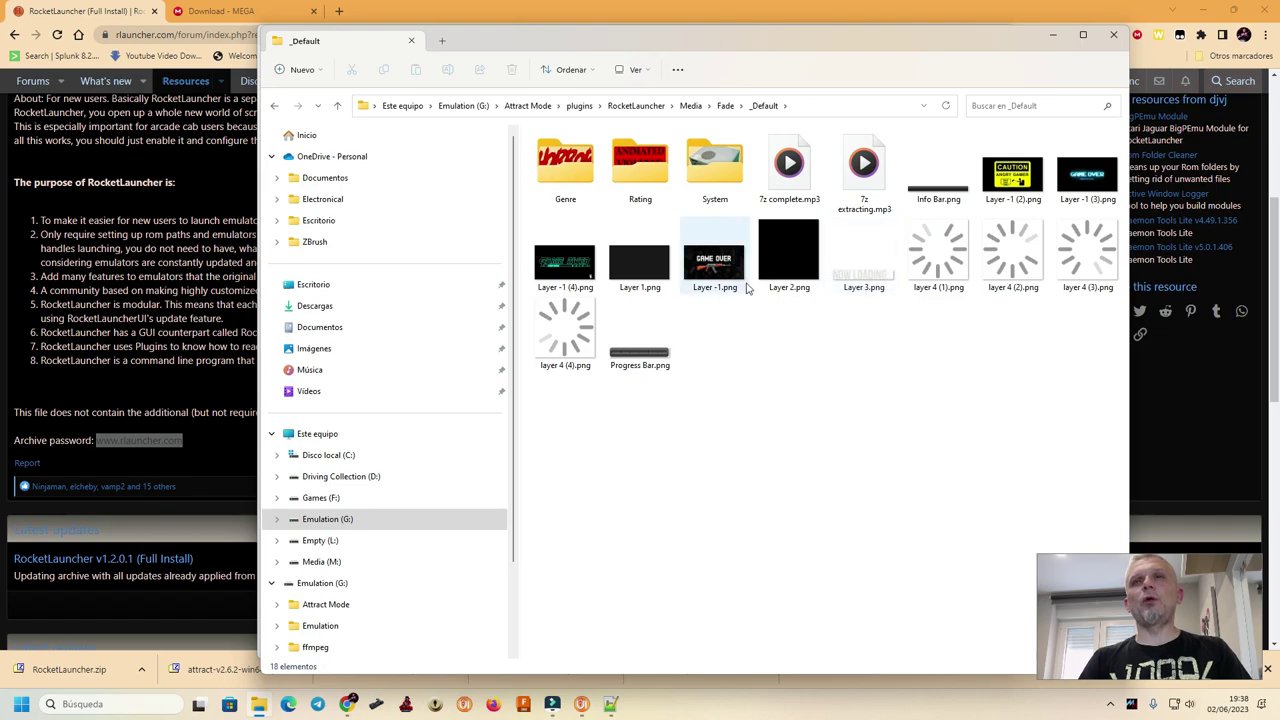
{"action": "left_click", "coordinate": [1015, 190]}
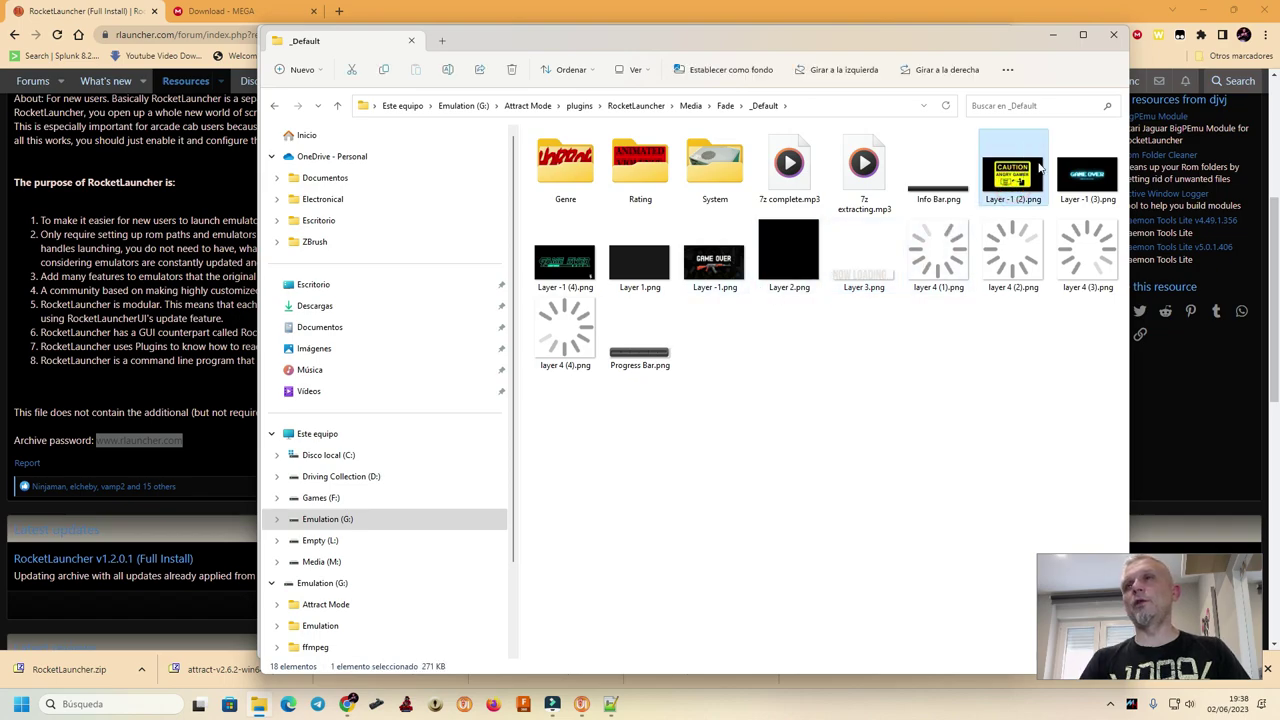
{"action": "left_click", "coordinate": [1072, 170]}
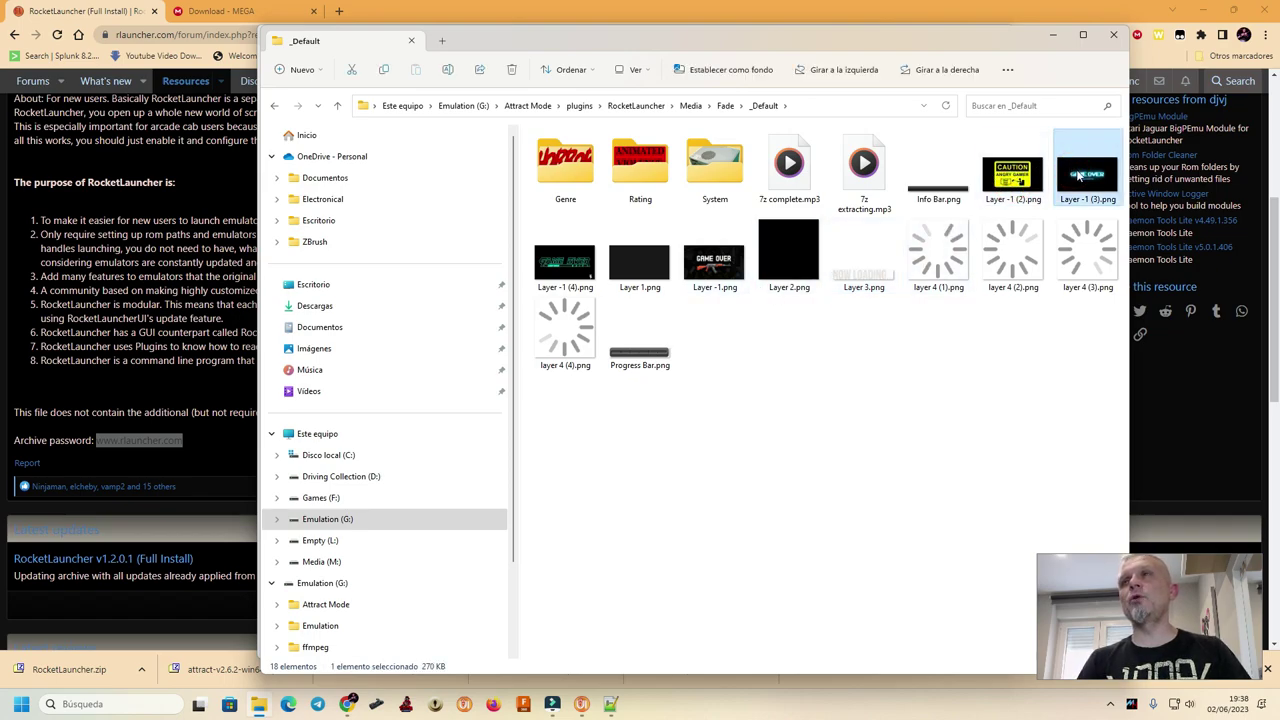
{"action": "left_click", "coordinate": [1078, 175], "text": "ctrl"}
{"action": "left_click", "coordinate": [1035, 190], "text": "shift"}
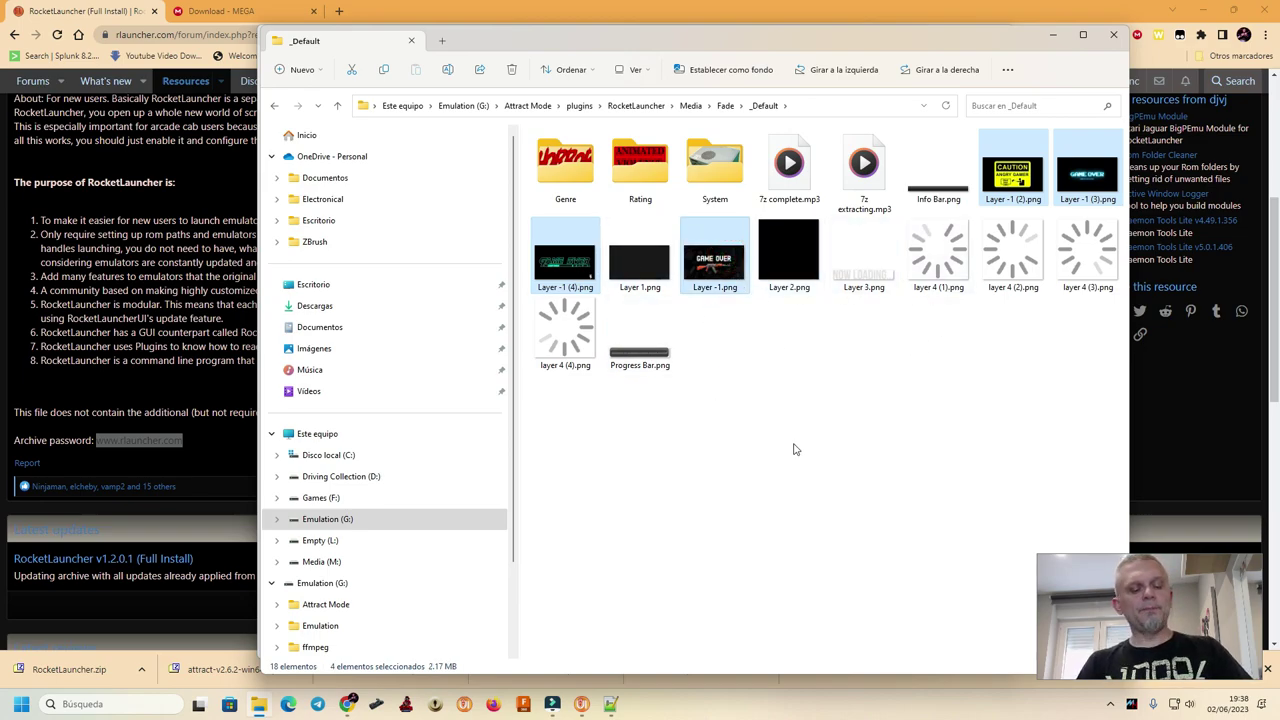
Go to the Empty (L:) drive and open Attract-Mode\plugins\RocketLauncher\Media\Fade\_Default.
{"action": "left_click", "coordinate": [330, 540]}
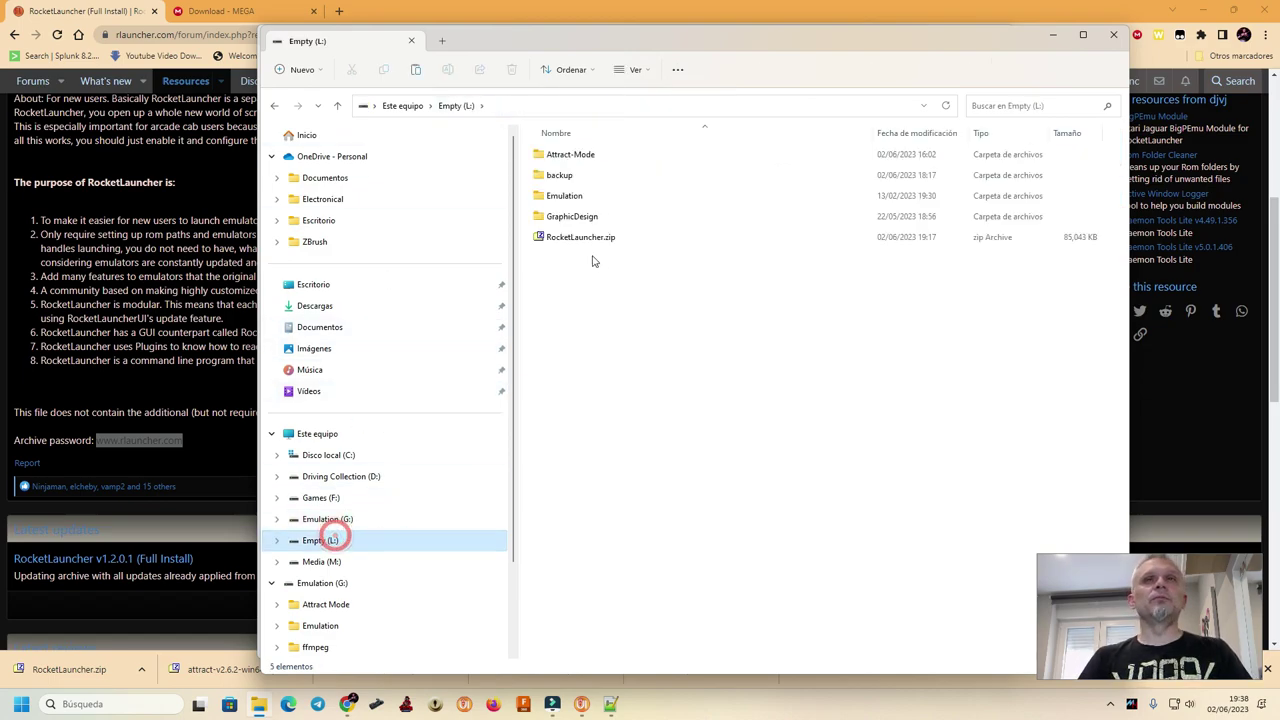
{"action": "left_click", "coordinate": [567, 156]}
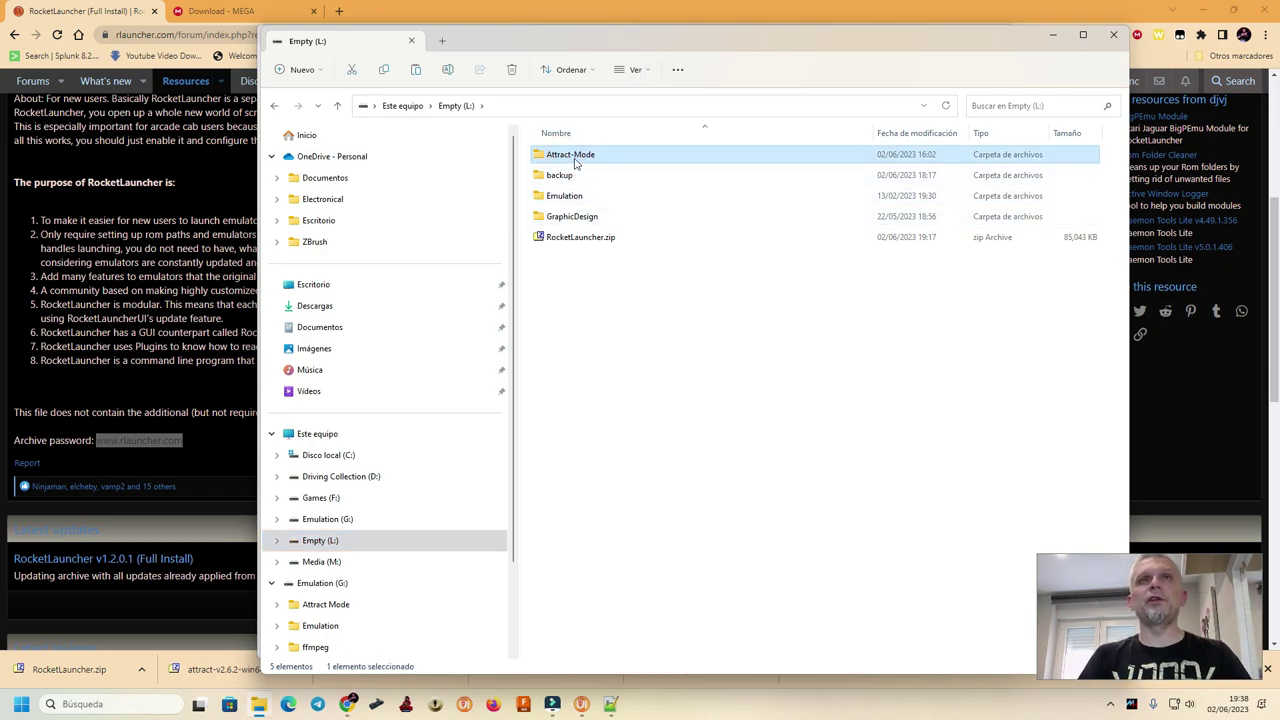
{"action": "double_click", "coordinate": [575, 163]}
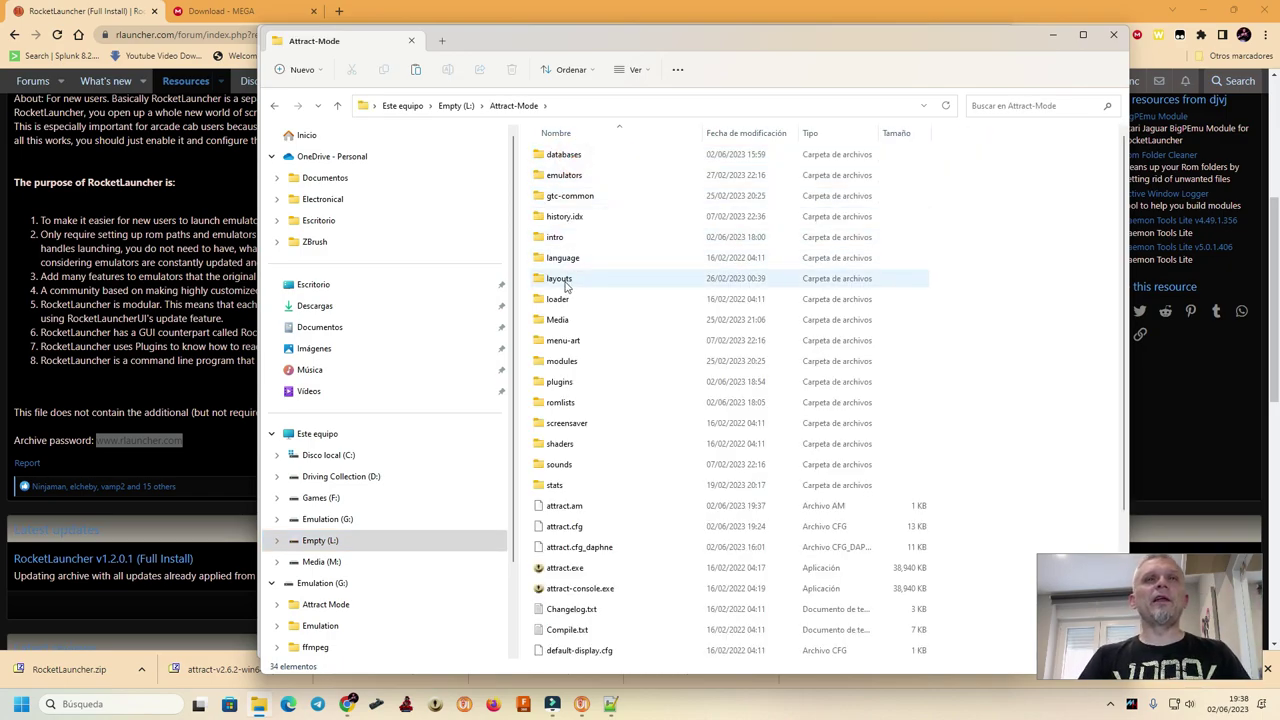
{"action": "double_click", "coordinate": [560, 382]}
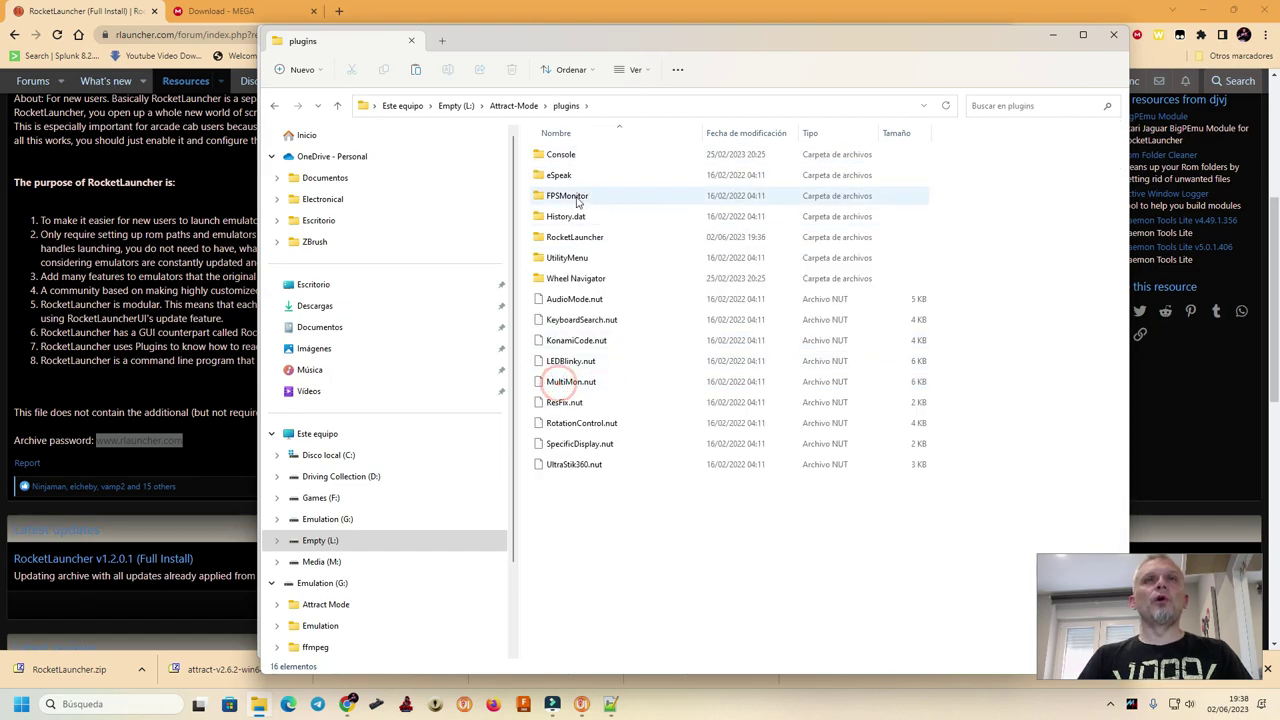
{"action": "double_click", "coordinate": [575, 237]}
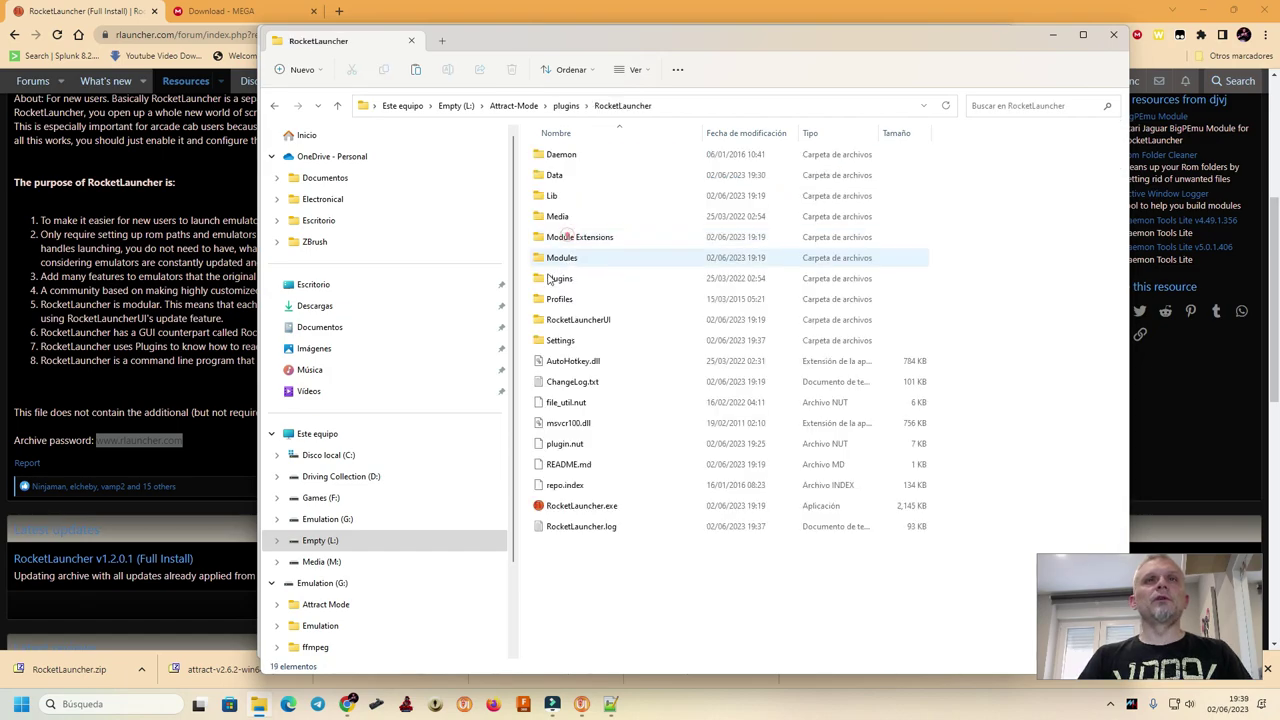
{"action": "double_click", "coordinate": [568, 217]}
{"action": "double_click", "coordinate": [558, 279]}
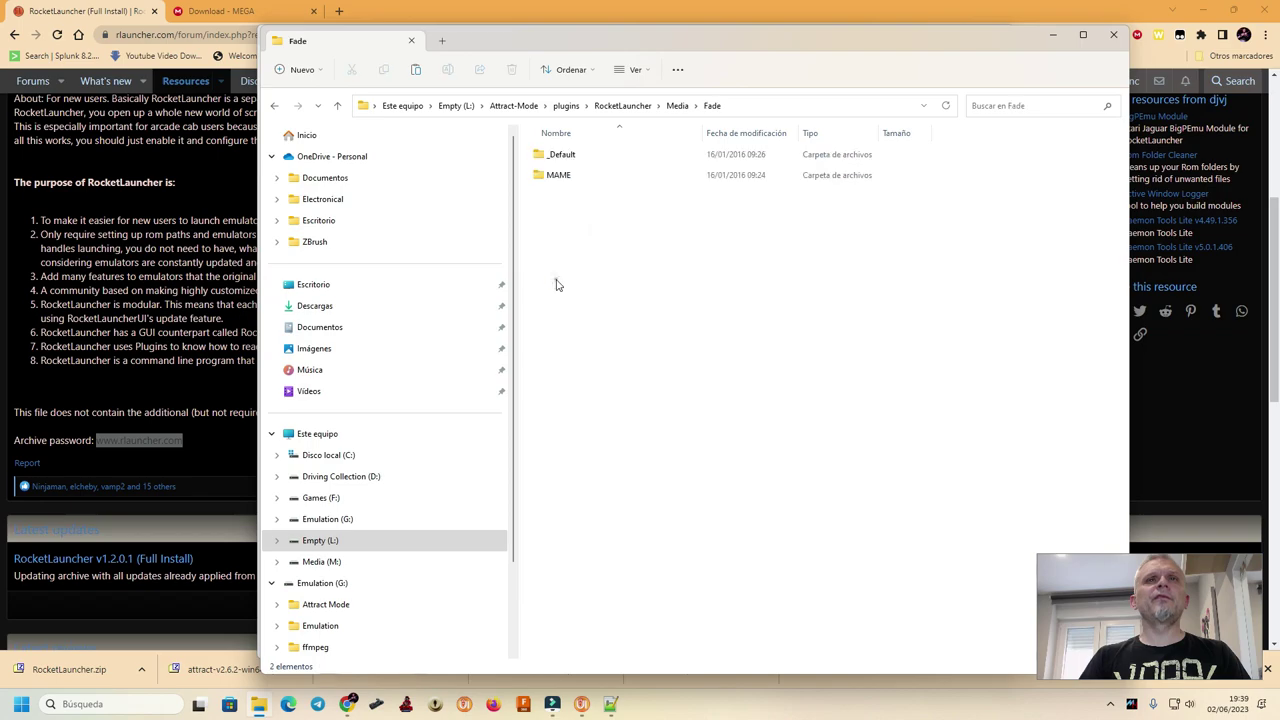
{"action": "double_click", "coordinate": [561, 155]}
Paste the copied Layer -1 images into this _Default folder, replacing the files with the same names.
{"action": "left_click", "coordinate": [800, 180]}
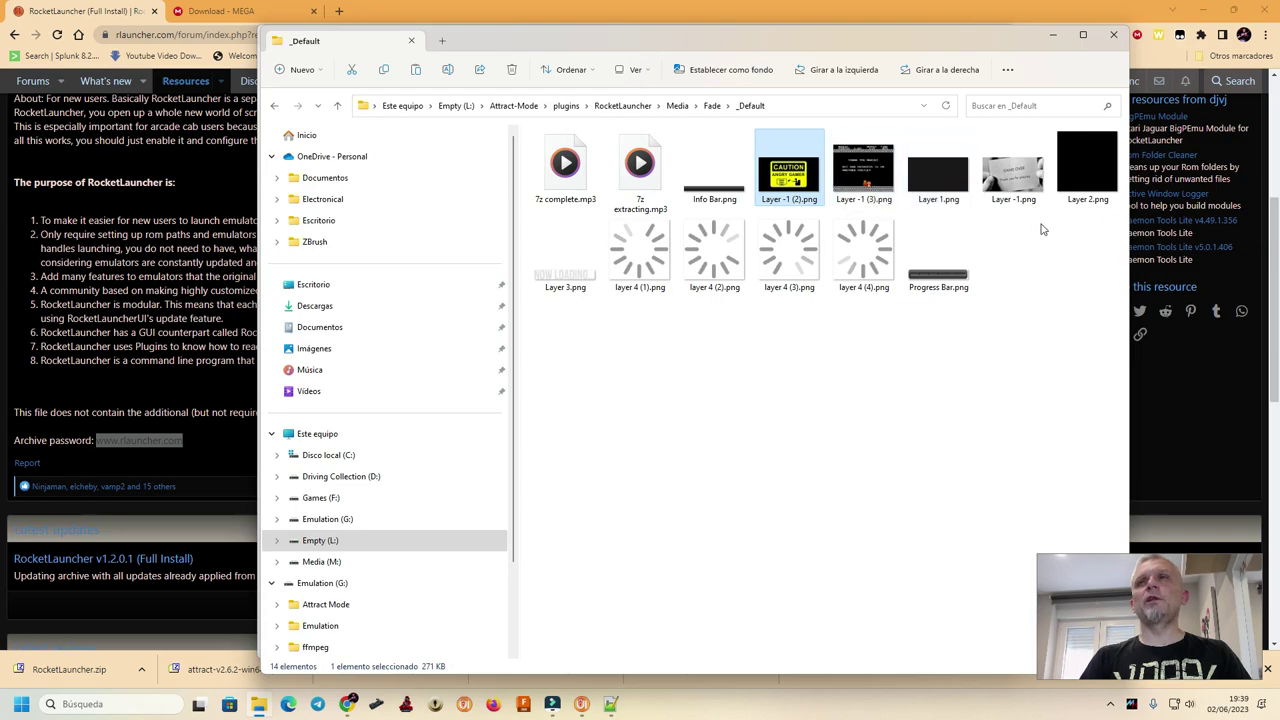
{"action": "left_click", "coordinate": [1021, 178]}
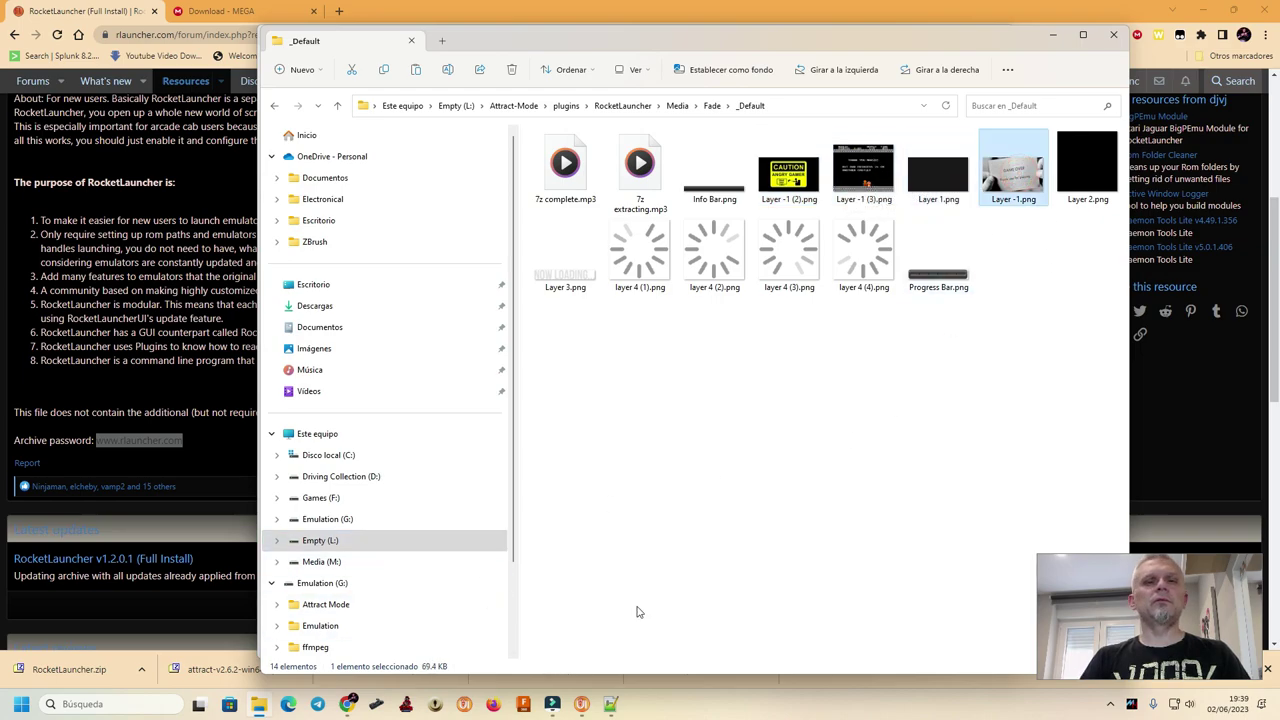
{"action": "key", "text": "ctrl+v"}
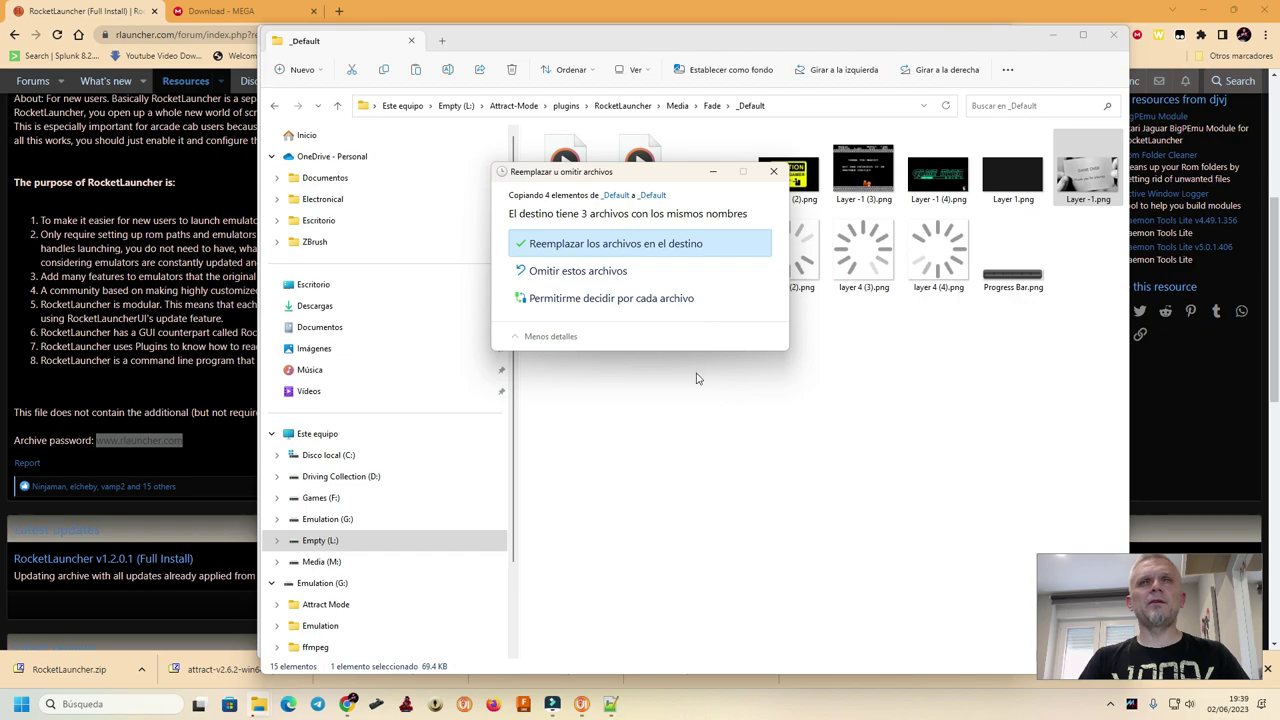
{"action": "left_click", "coordinate": [640, 243]}
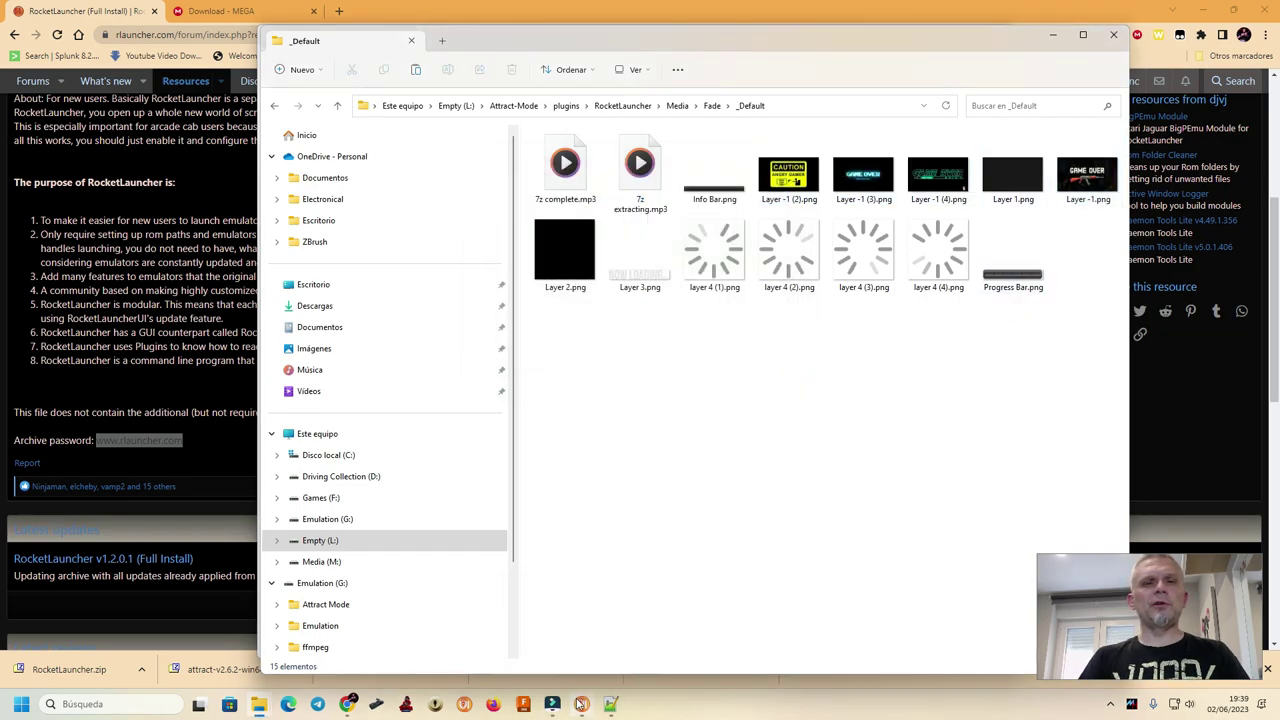
In RocketLauncherUI, set the global Fade Out Extra Screen to true with DefaultAnimateFadeOut as the transition animation.
{"action": "left_click", "coordinate": [580, 704]}
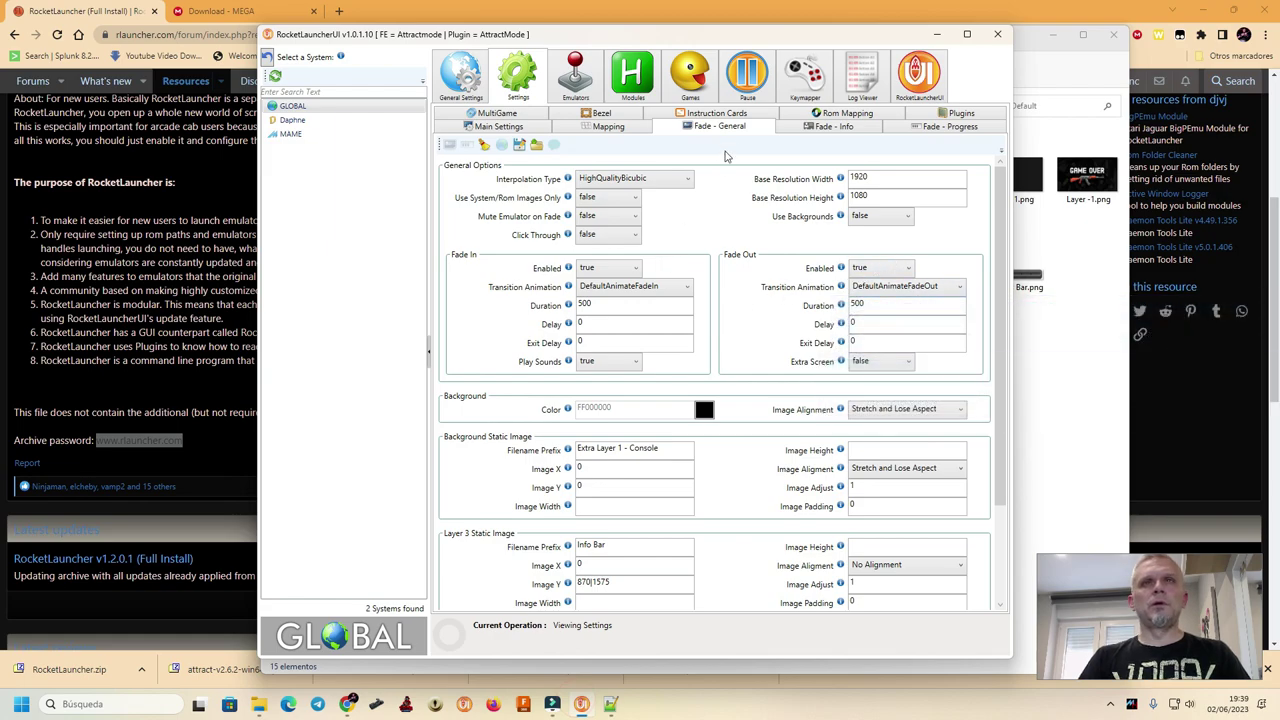
{"action": "left_click", "coordinate": [922, 130]}
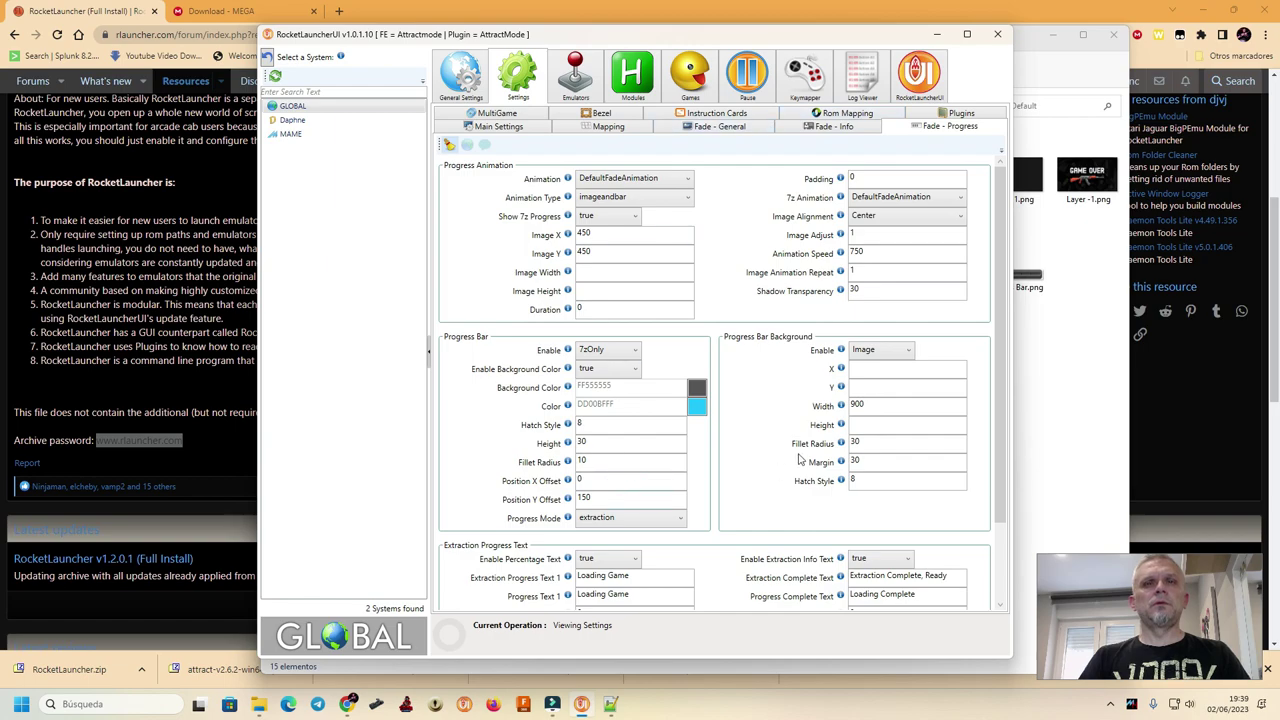
{"action": "left_click", "coordinate": [830, 127]}
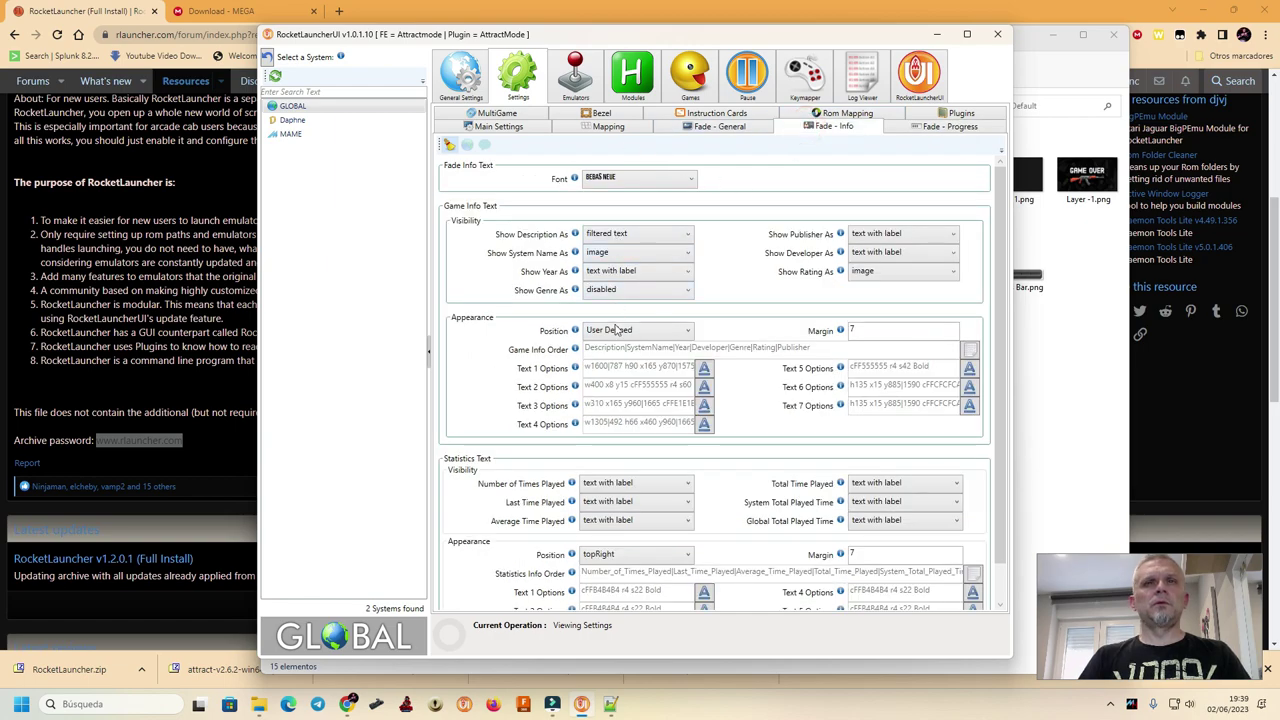
{"action": "left_click", "coordinate": [716, 127]}
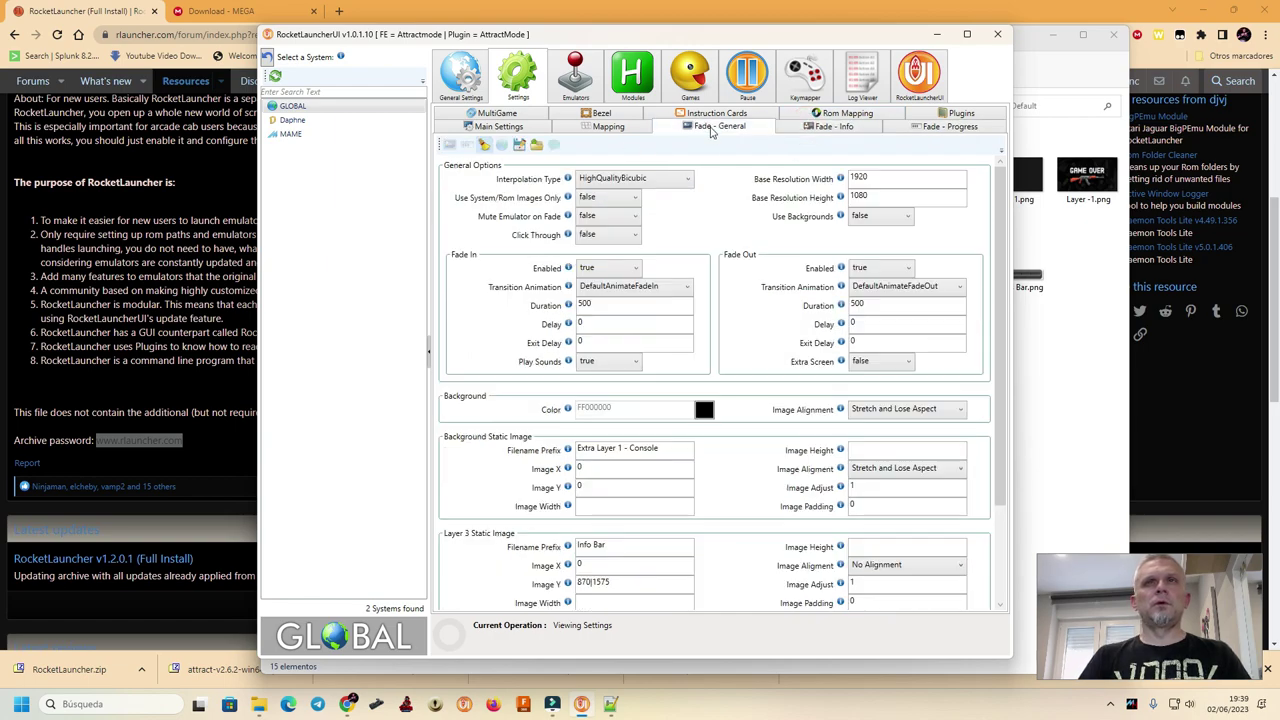
{"action": "left_click", "coordinate": [876, 362]}
{"action": "left_click", "coordinate": [872, 376]}
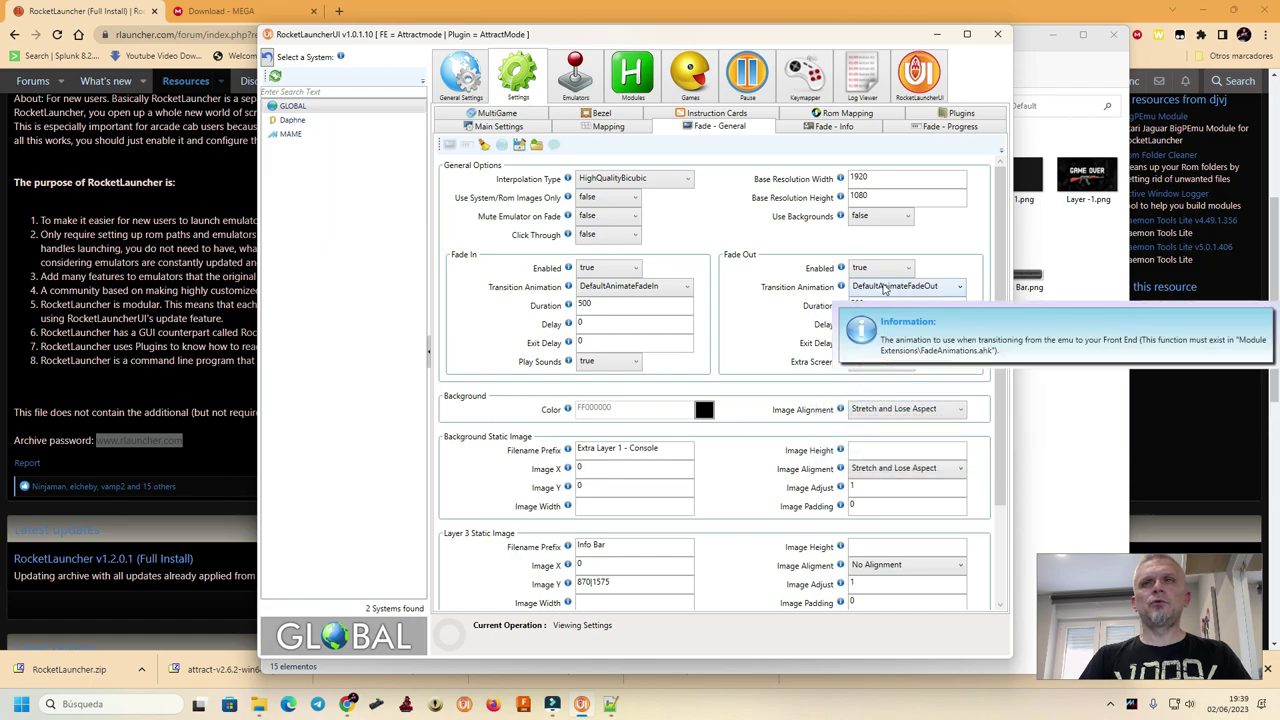
{"action": "left_click", "coordinate": [920, 290]}
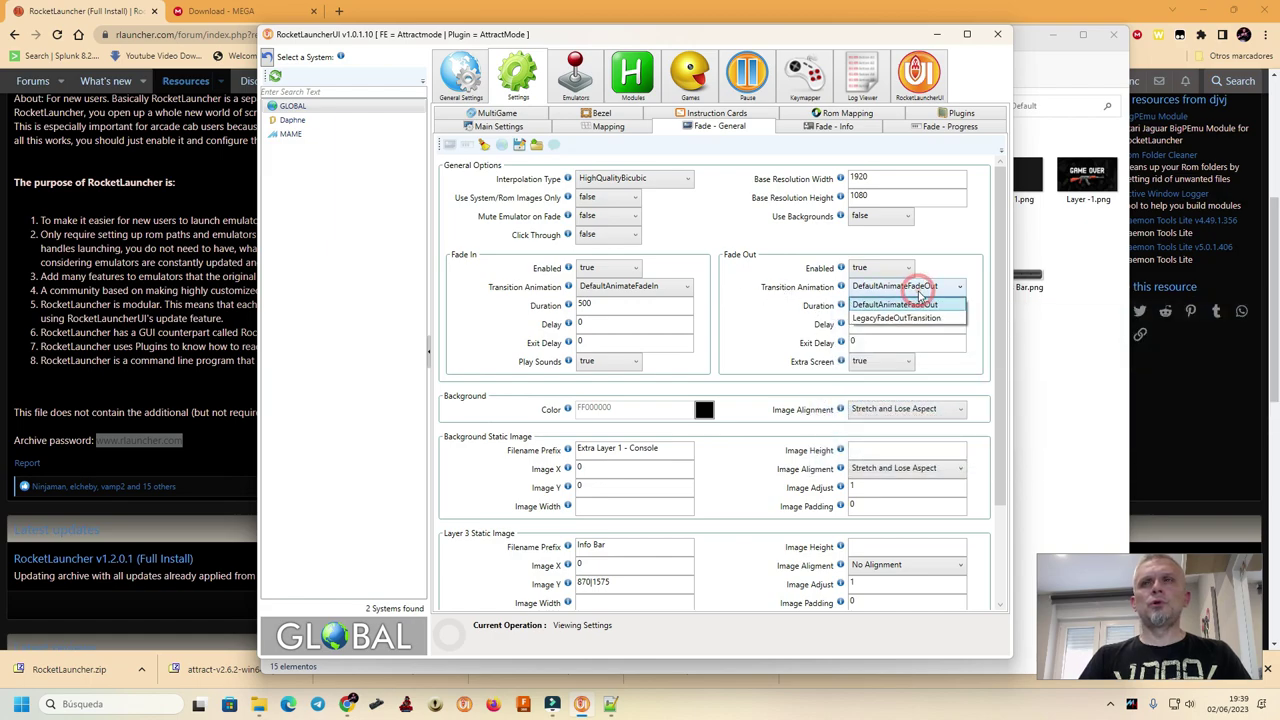
{"action": "left_click", "coordinate": [918, 302]}
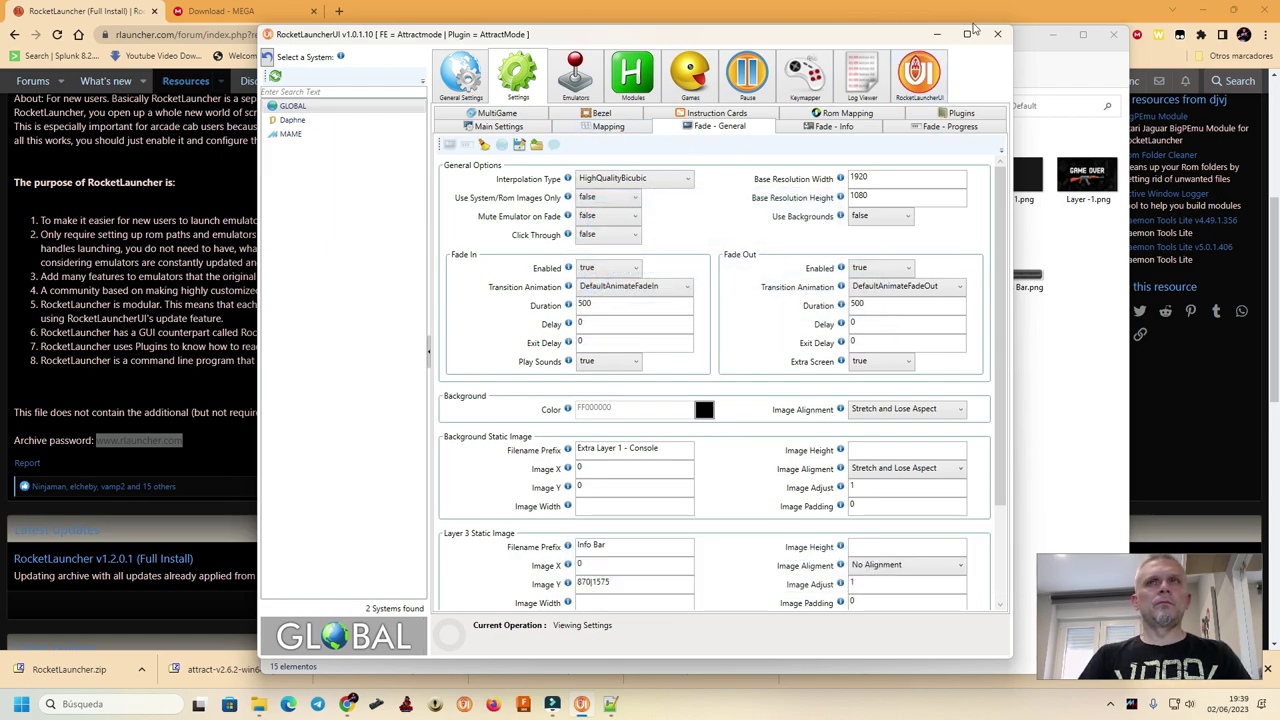
Minimize RocketLauncherUI and launch attract.exe from the Attract-Mode folder on the Empty (L:) drive.
{"action": "left_click", "coordinate": [939, 36]}
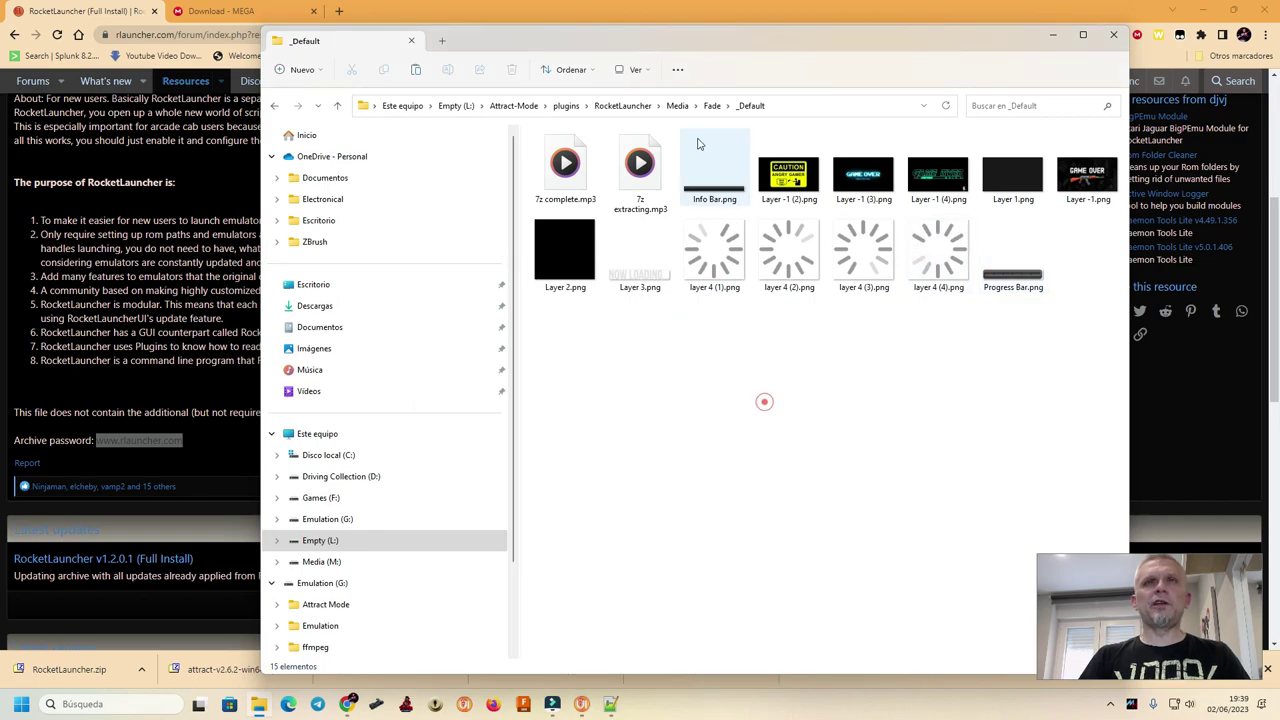
{"action": "left_click", "coordinate": [513, 106]}
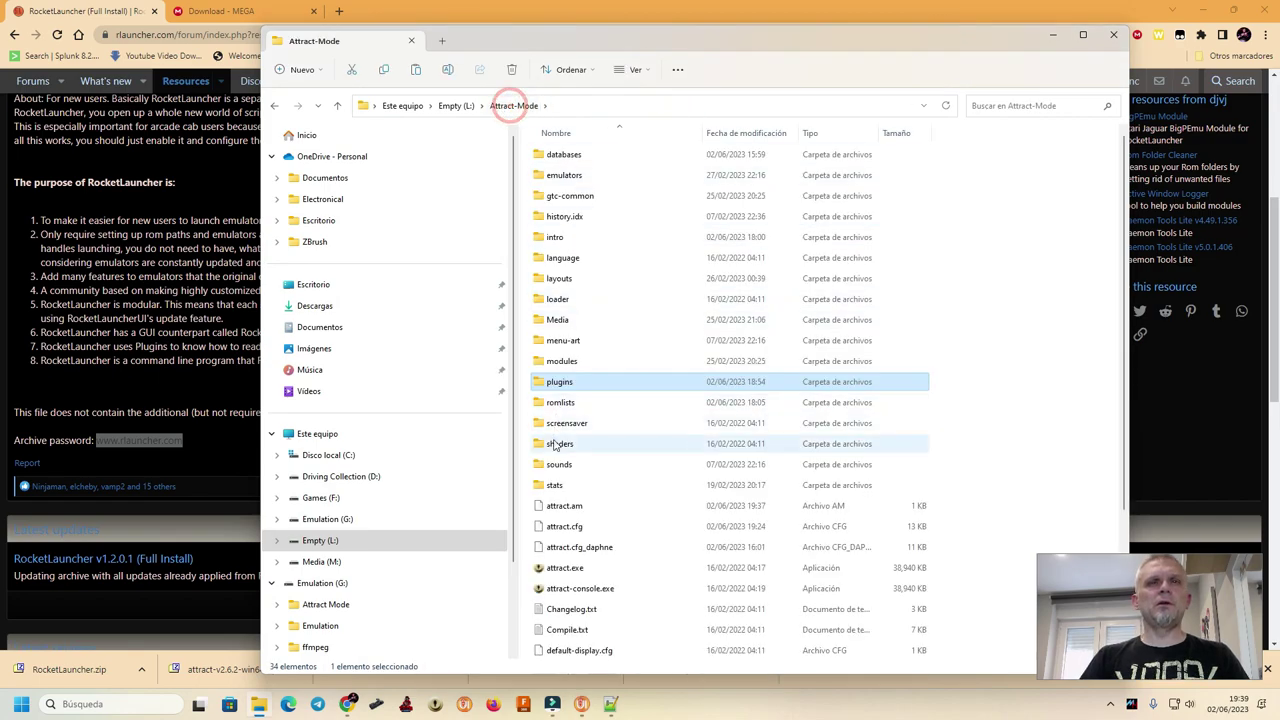
{"action": "double_click", "coordinate": [553, 576]}
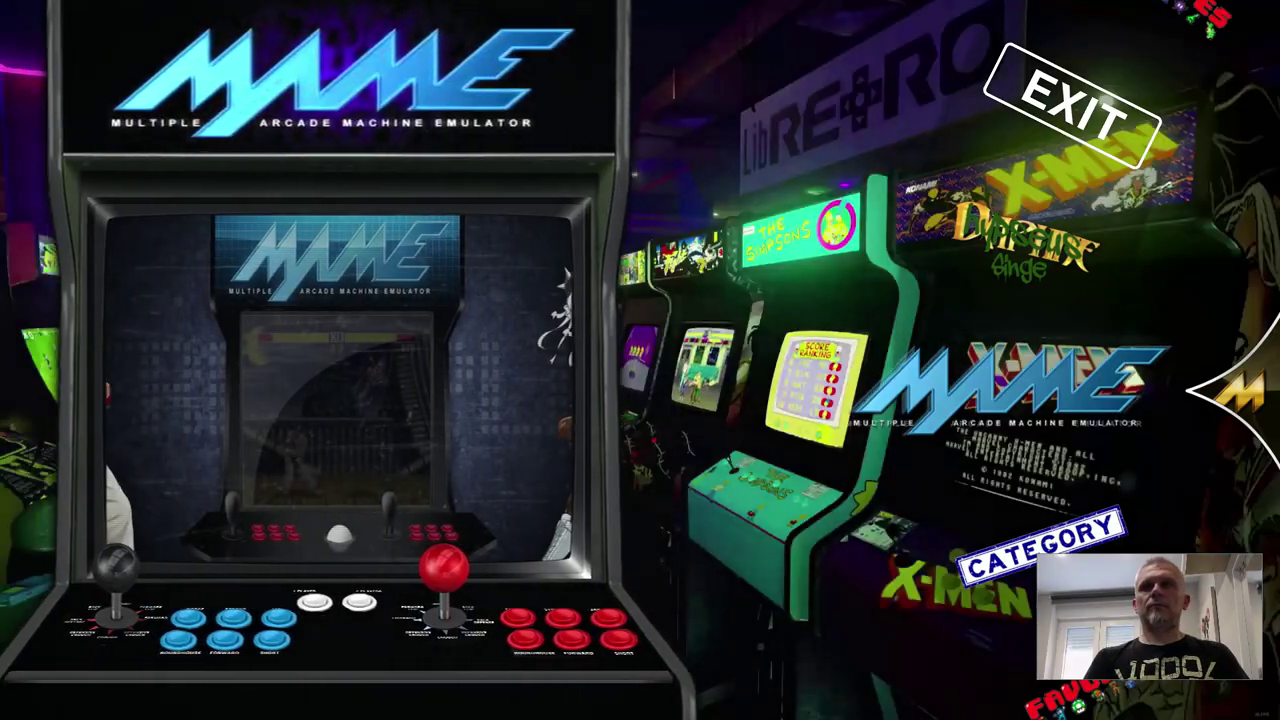
{"action": "key", "text": "Up"}
{"action": "key", "text": "Return"}
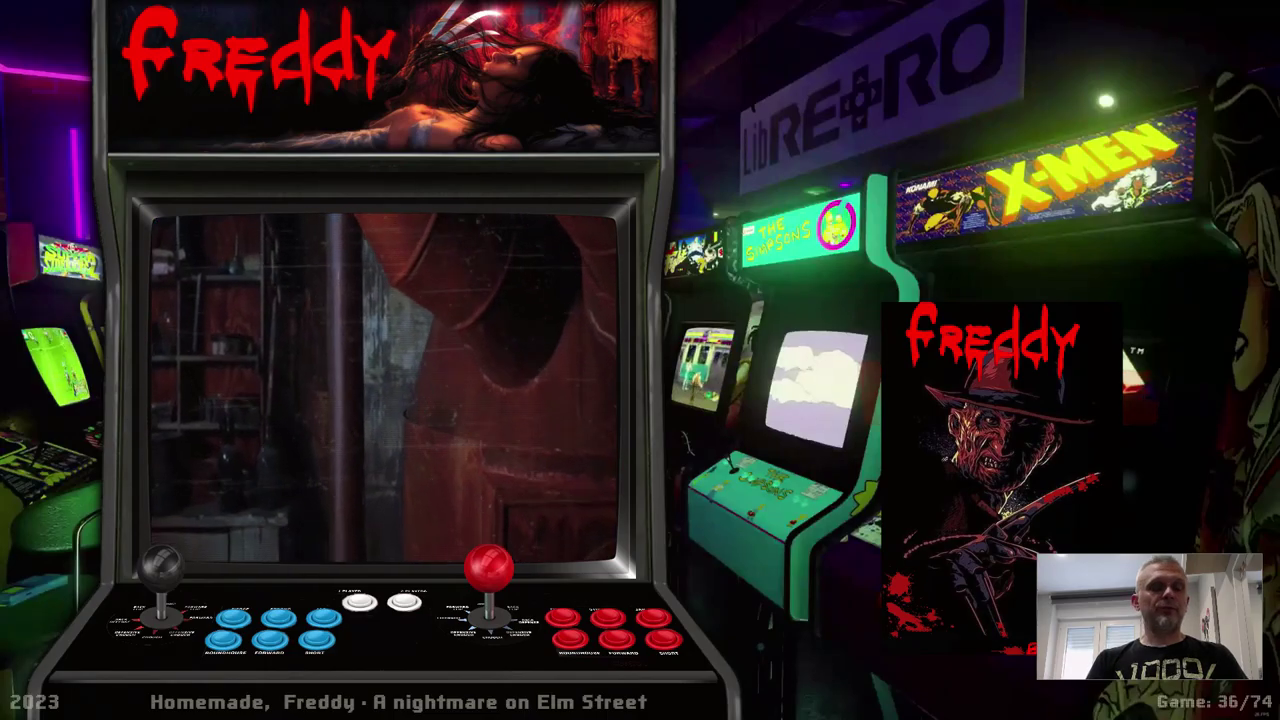
{"action": "key", "text": "Escape"}
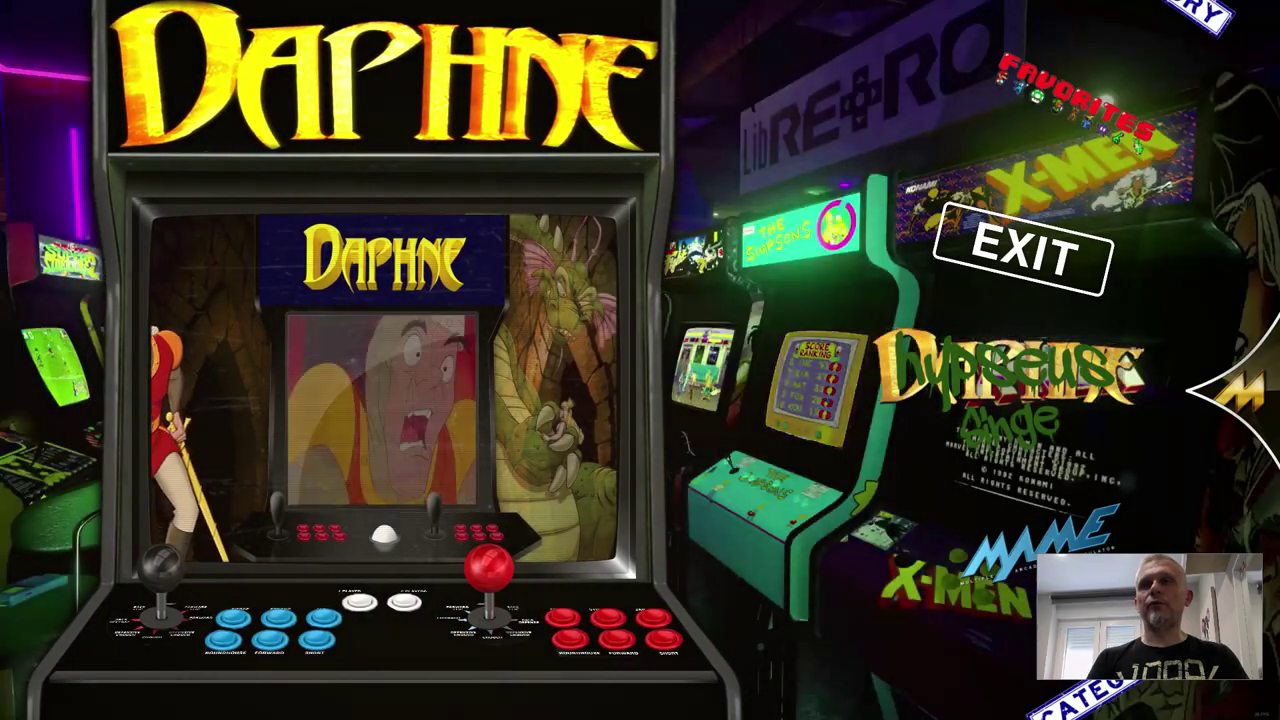
{"action": "key", "text": "Down"}
Enter the MAME game list and launch Acrobatic Dog-Fight to test the fade screens.
{"action": "key", "text": "Return"}
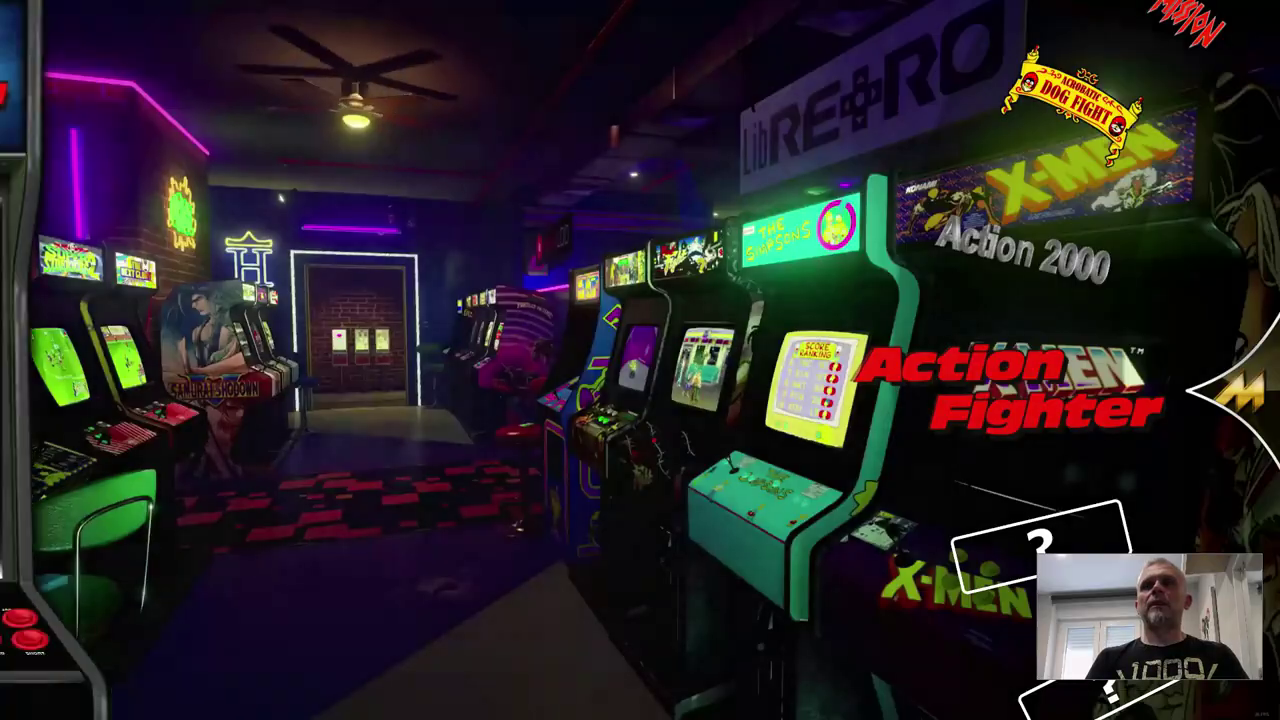
{"action": "key", "text": "Up"}
{"action": "key", "text": "Up"}
{"action": "key", "text": "Return"}
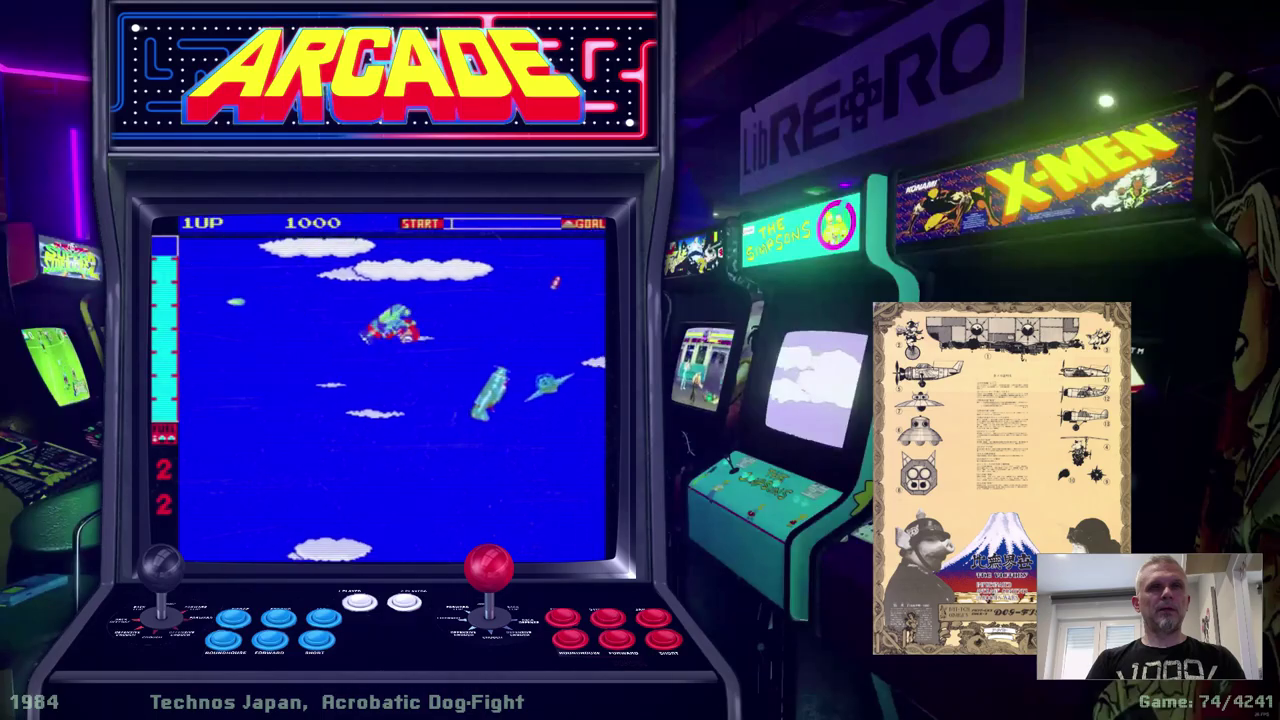
Leave the MAME game list and exit Attract-Mode, answering Si to the exit question.
{"action": "key", "text": "Escape"}
{"action": "key", "text": "Escape"}
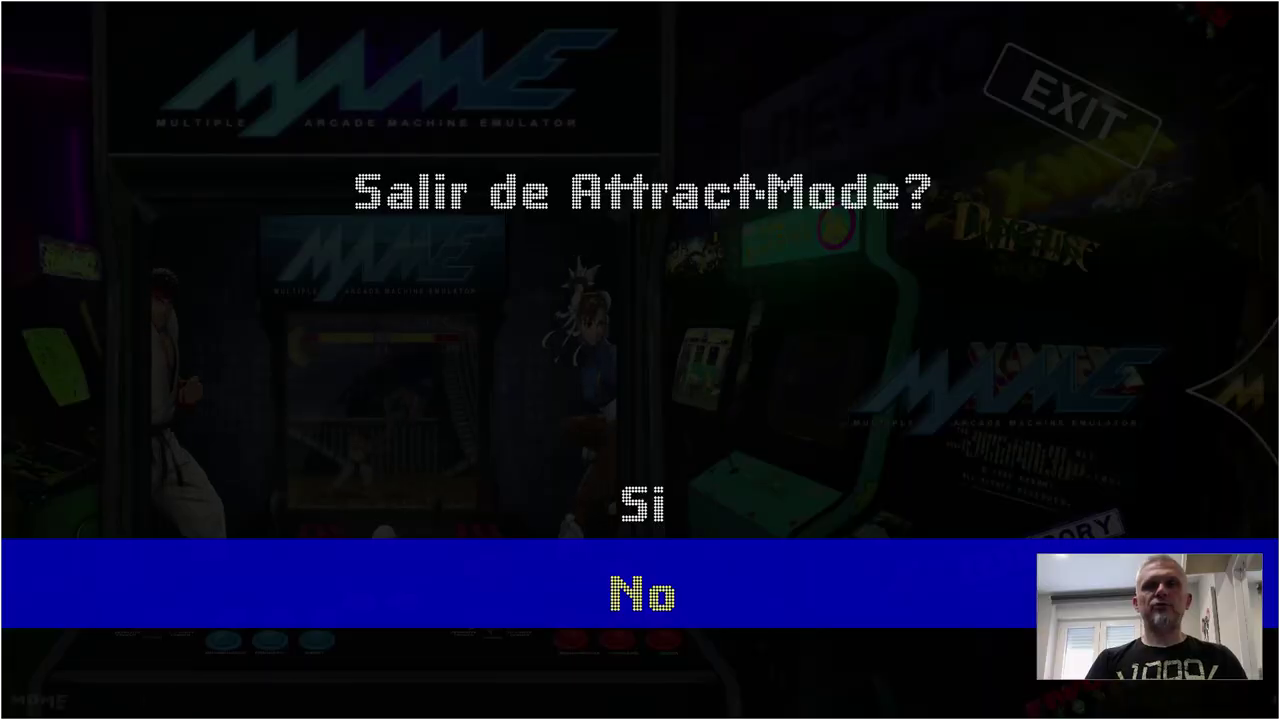
{"action": "key", "text": "Up"}
{"action": "key", "text": "Return"}
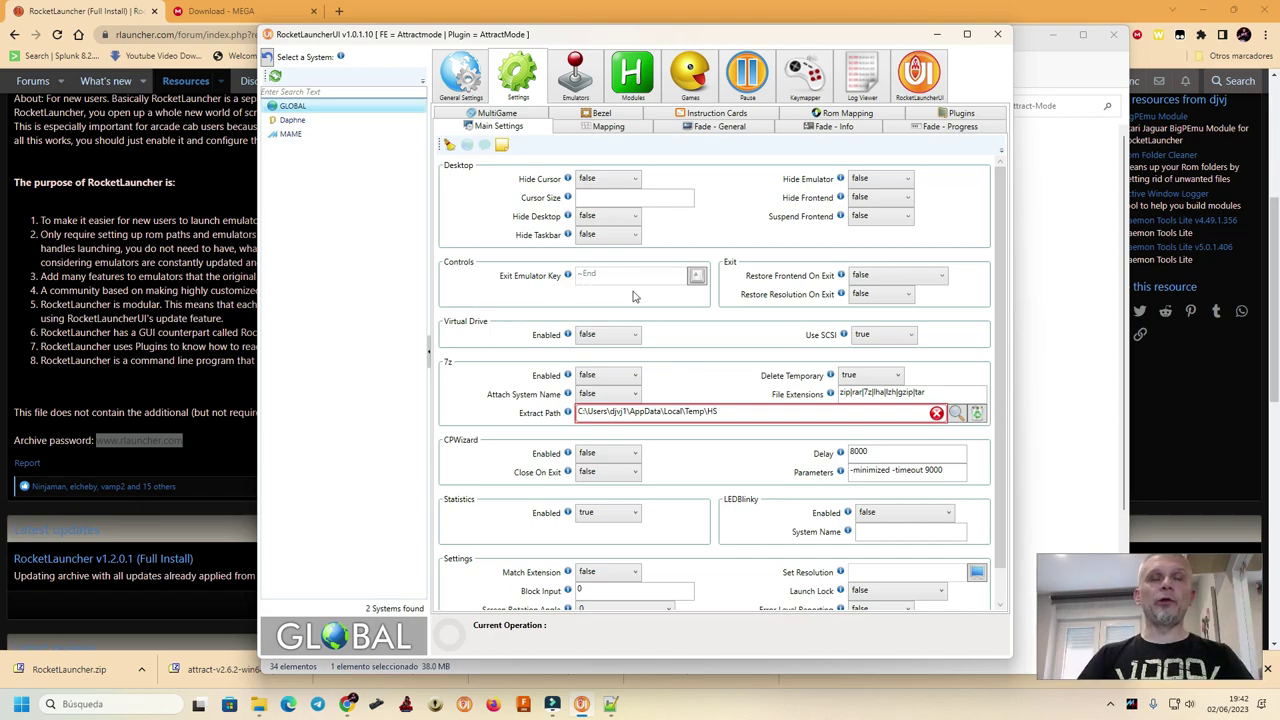
Minimize RocketLauncherUI, start Attract-Mode, and launch Acrobat Mission from the MAME game list to test the fade screens.
{"action": "left_click", "coordinate": [937, 36]}
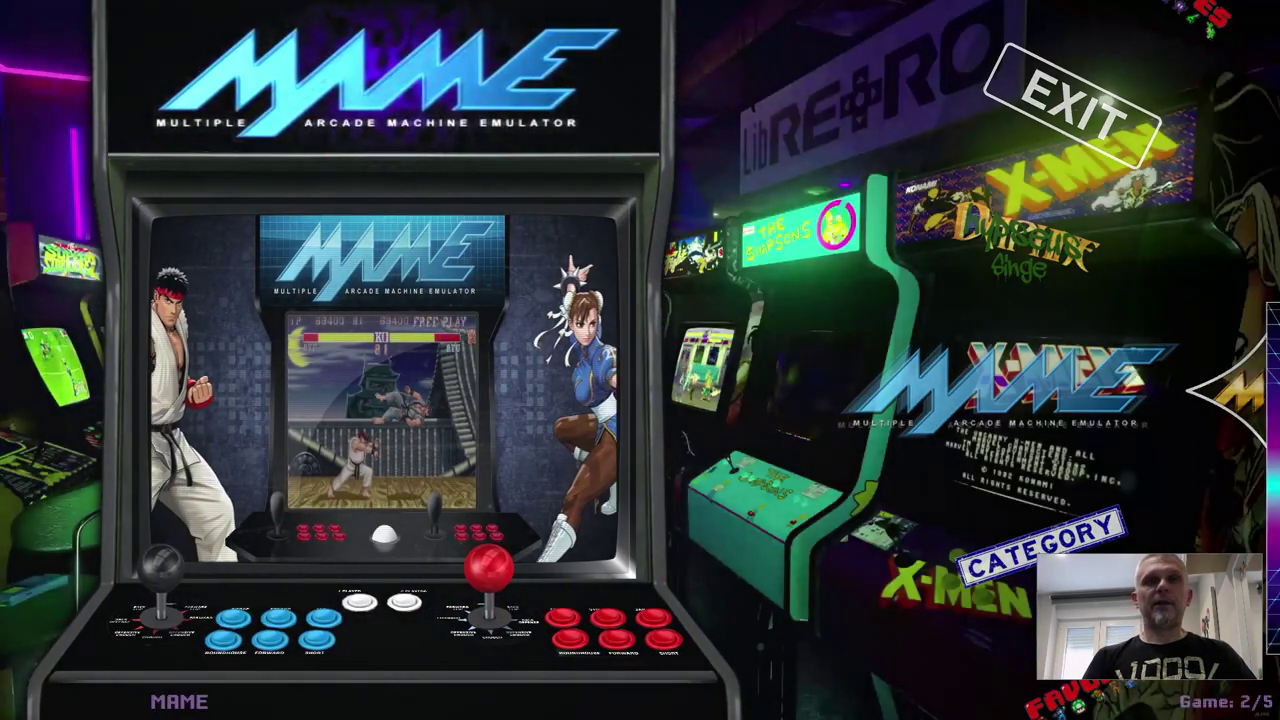
{"action": "key", "text": "Down"}
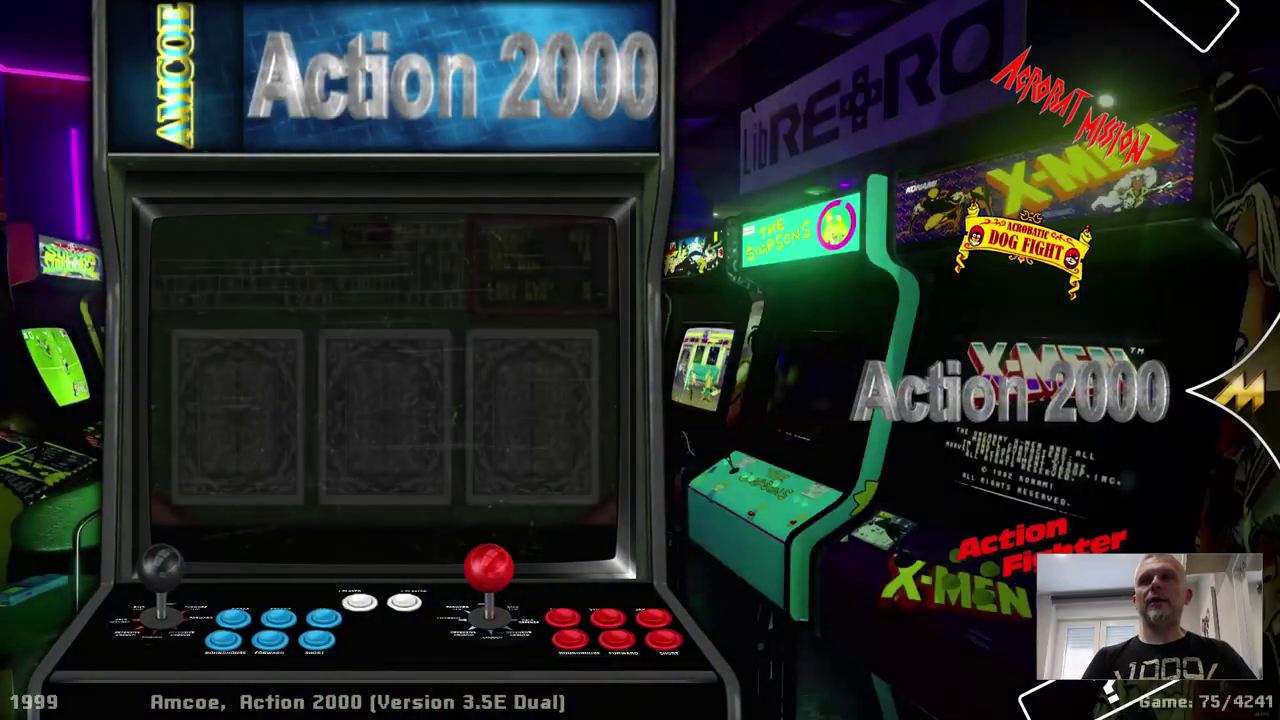
{"action": "key", "text": "Down"}
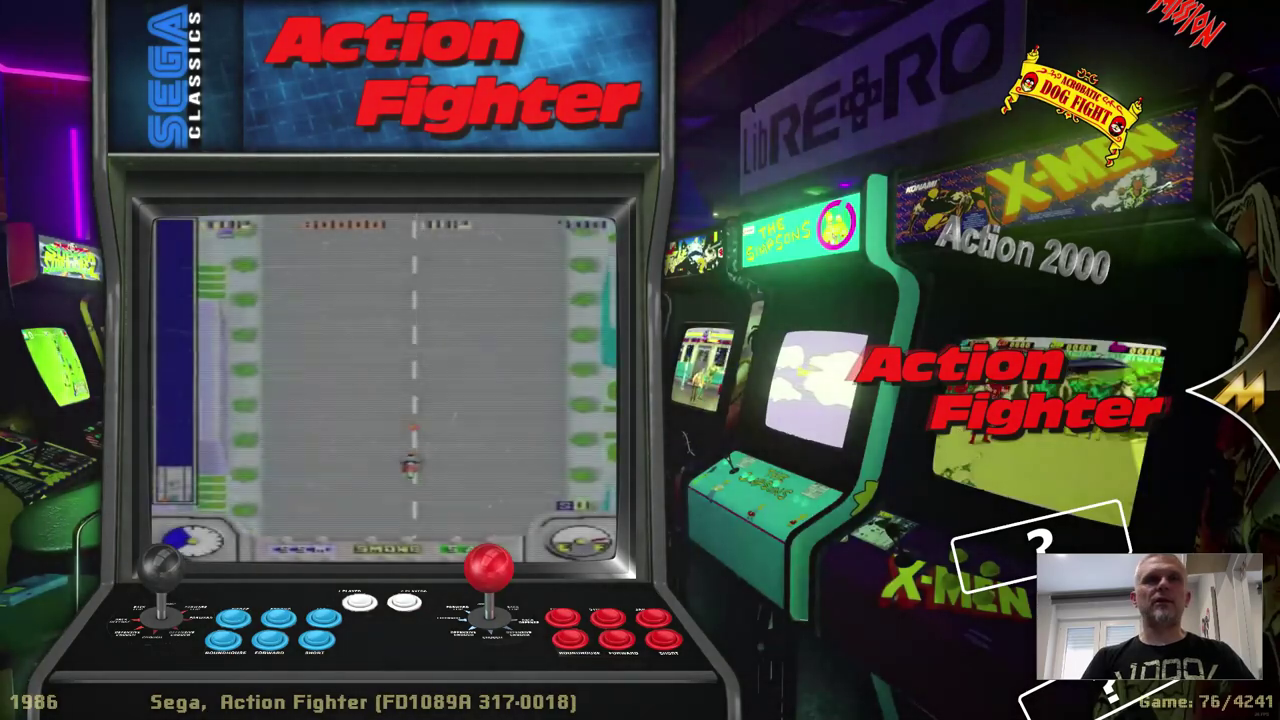
{"action": "key", "text": "Up"}
{"action": "key", "text": "Up"}
{"action": "key", "text": "Up"}
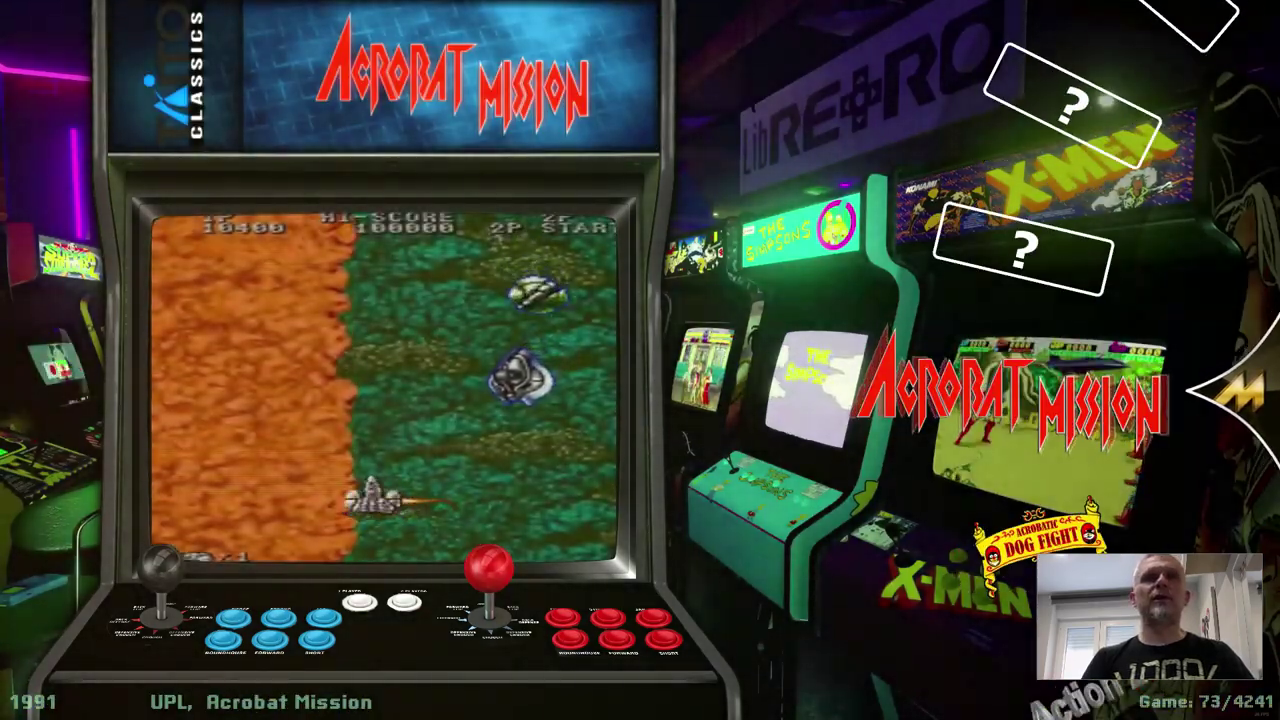
{"action": "key", "text": "Return"}
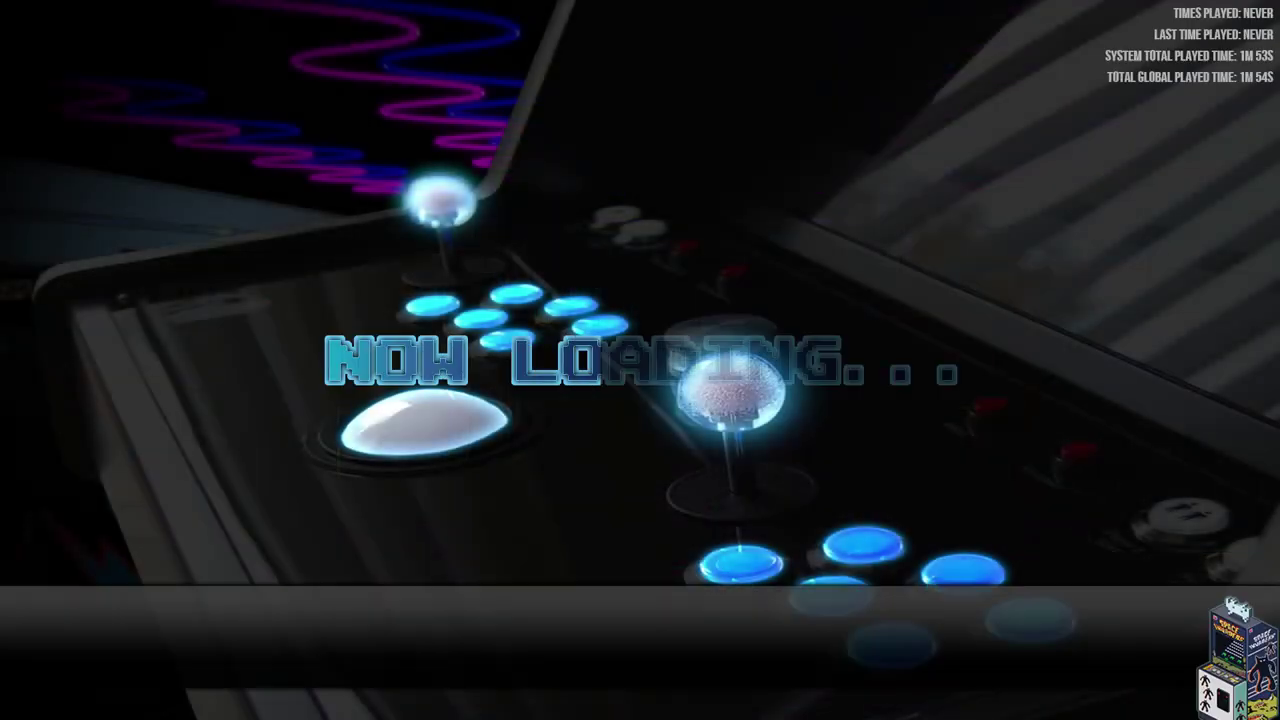
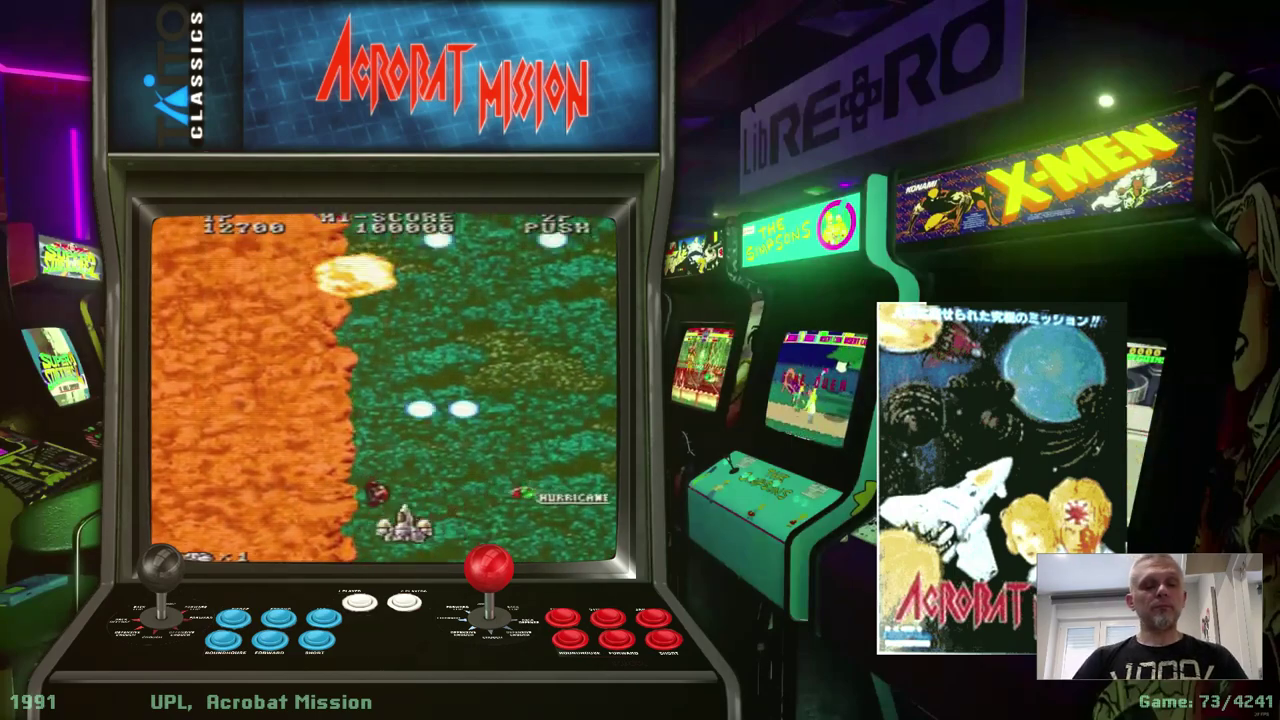
Return from the MAME game list to the system selection and exit Attract-Mode, confirming with Si.
{"action": "key", "text": "Escape"}
{"action": "key", "text": "Escape"}
{"action": "key", "text": "Up"}
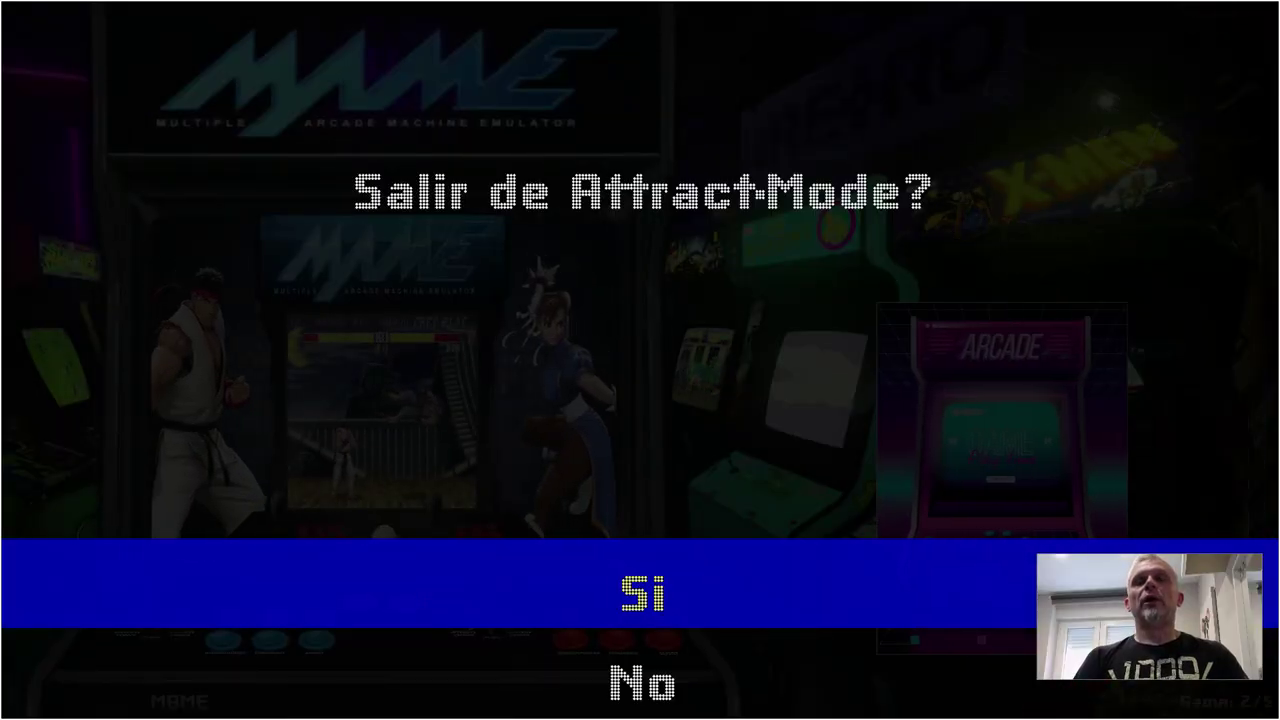
{"action": "key", "text": "Return"}
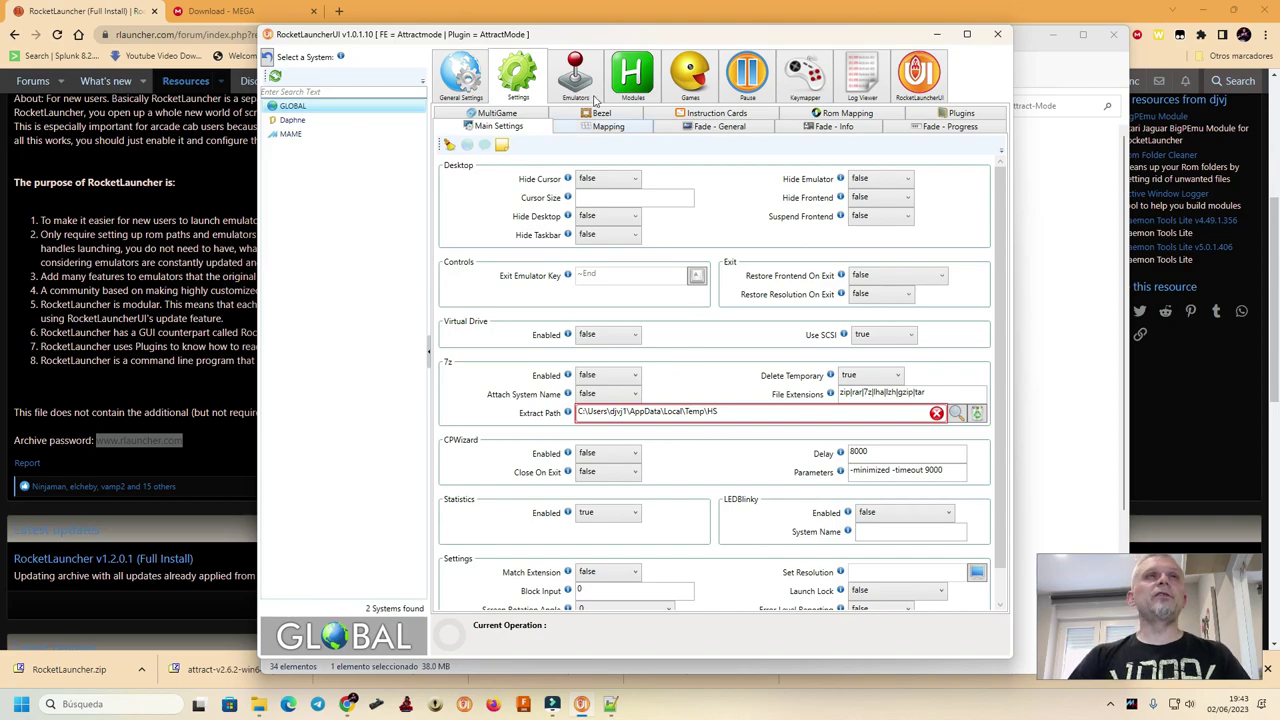
In RocketLauncherUI, start a new emulator entry for the Daphne system and name it Hypseus.
{"action": "left_click", "coordinate": [296, 121]}
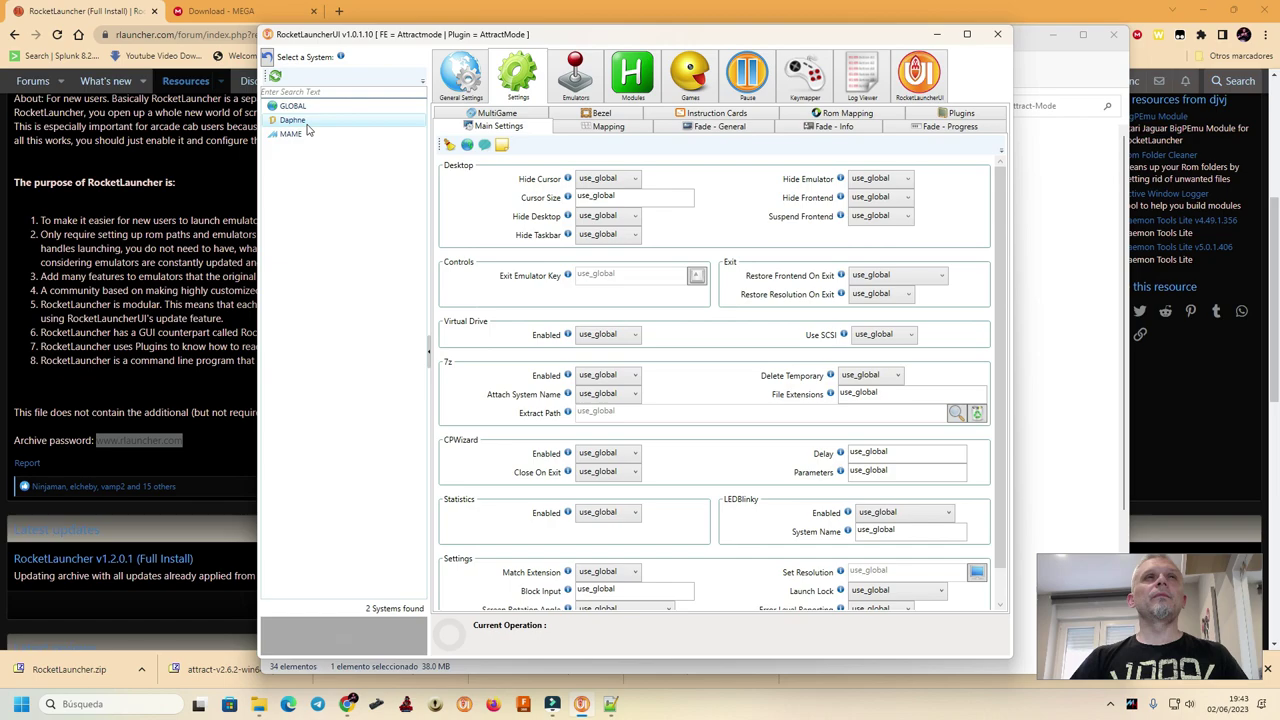
{"action": "left_click", "coordinate": [474, 76]}
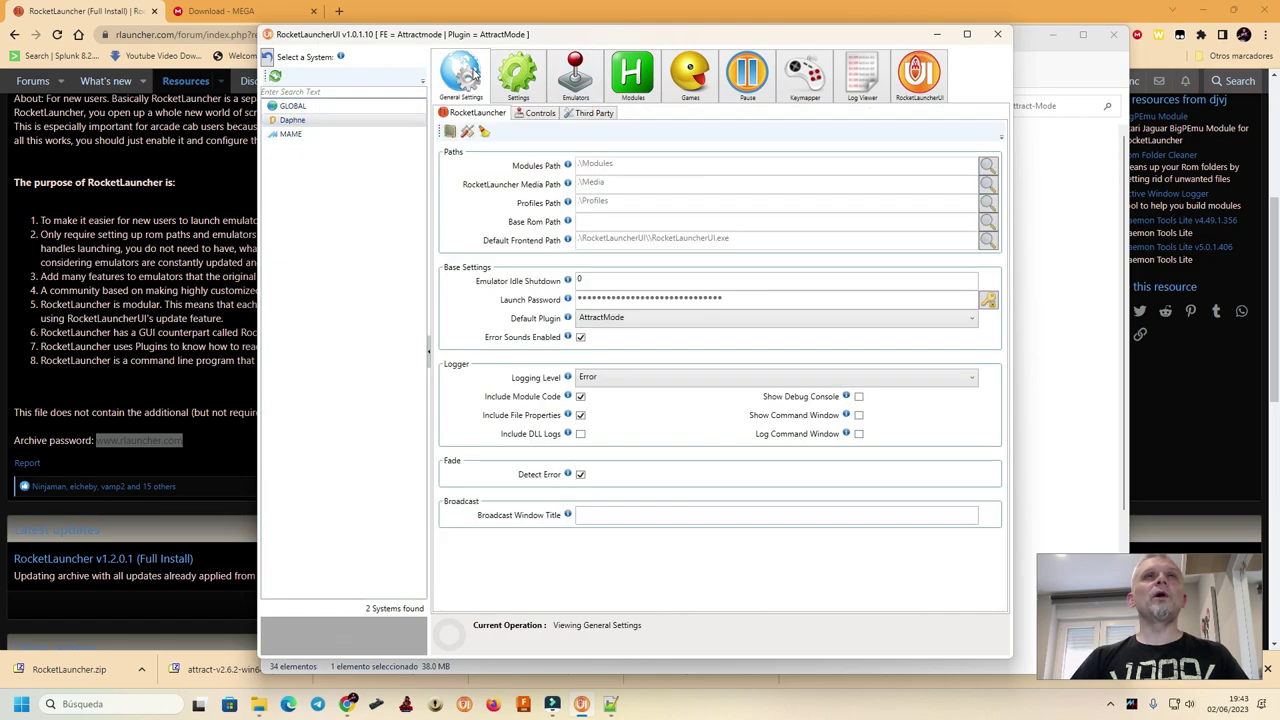
{"action": "left_click", "coordinate": [576, 76]}
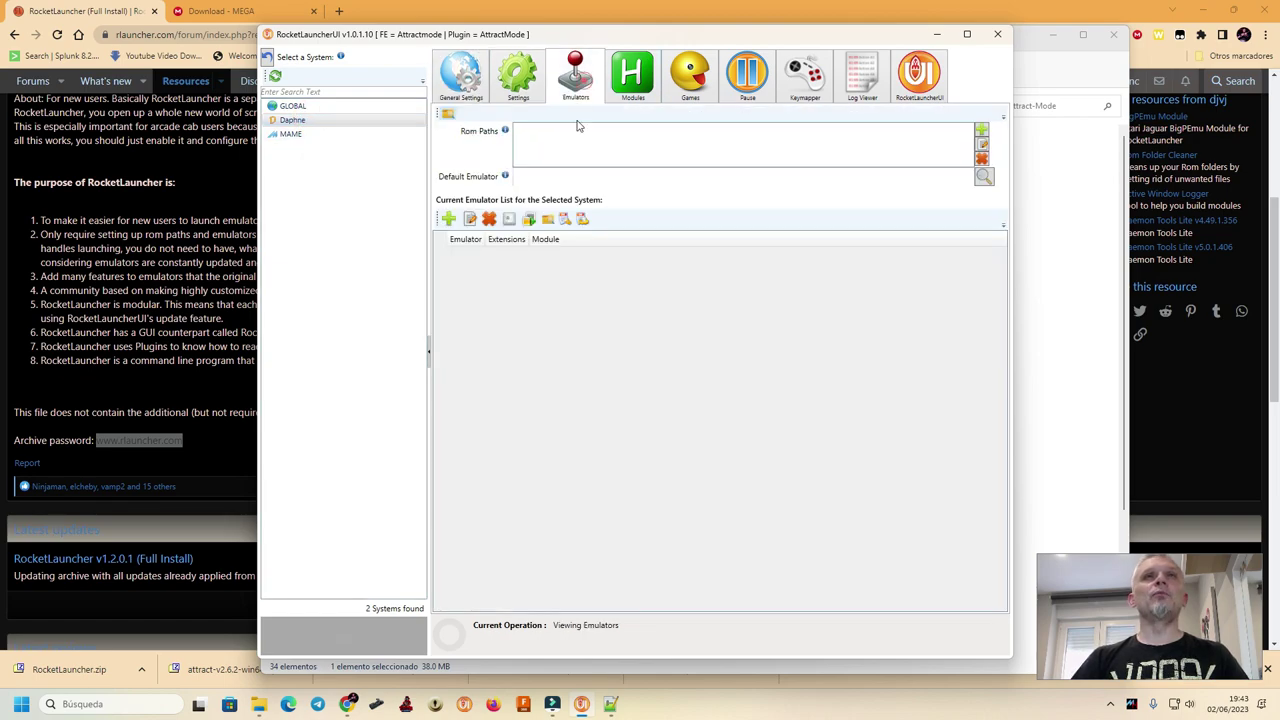
{"action": "left_click", "coordinate": [447, 219]}
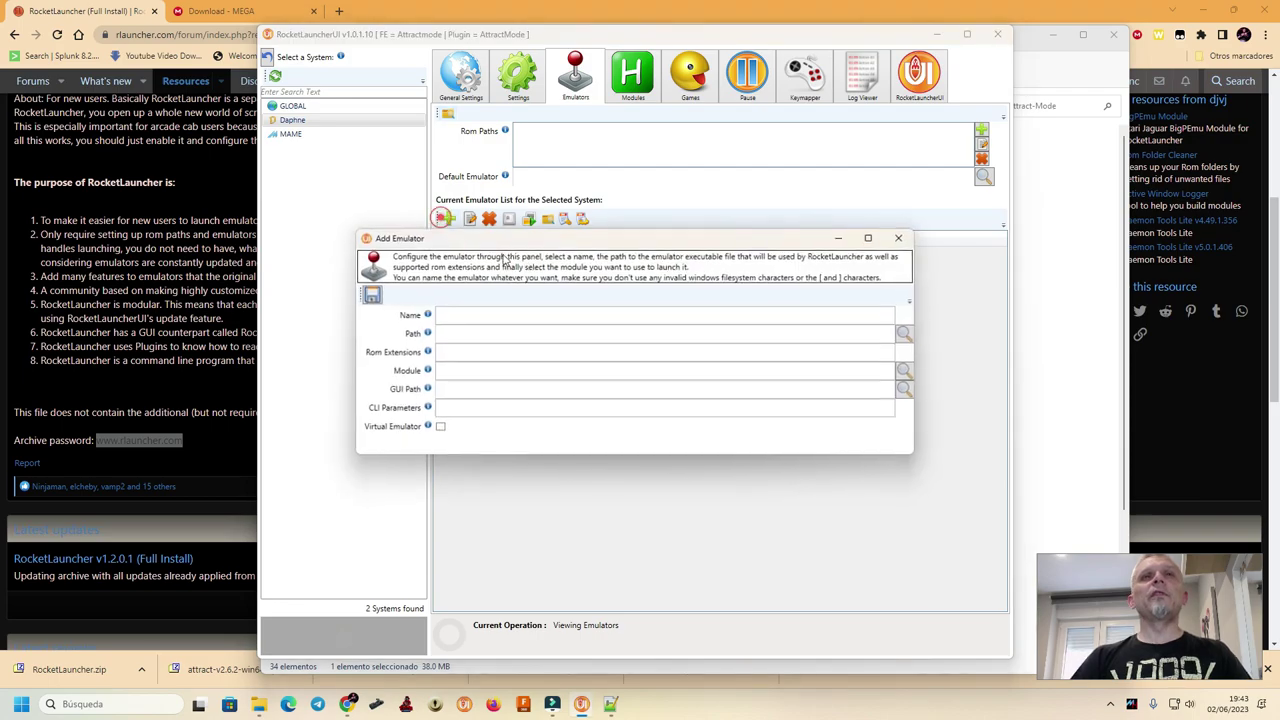
{"action": "left_click", "coordinate": [486, 313]}
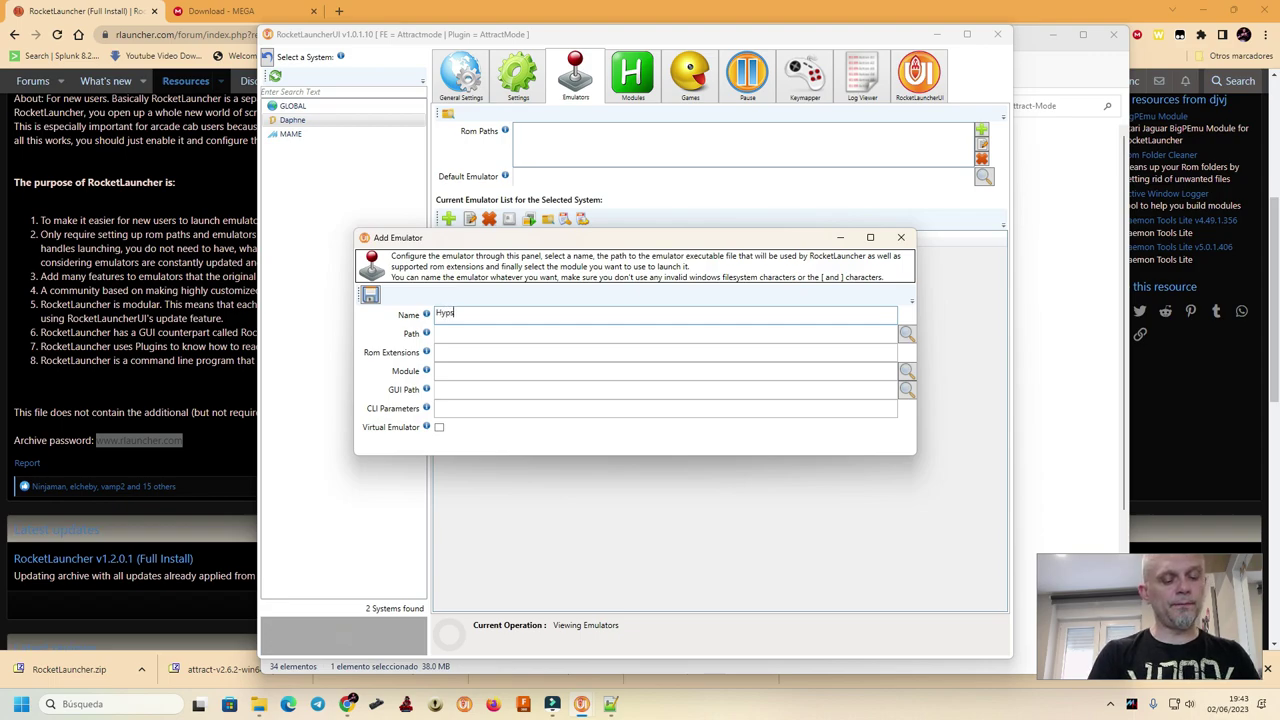
Set the Hypseus emulator path to hypseus.exe in Emulation\Emulators\Hypseus Singe on the Empty (L:) drive.
{"action": "left_click", "coordinate": [905, 335]}
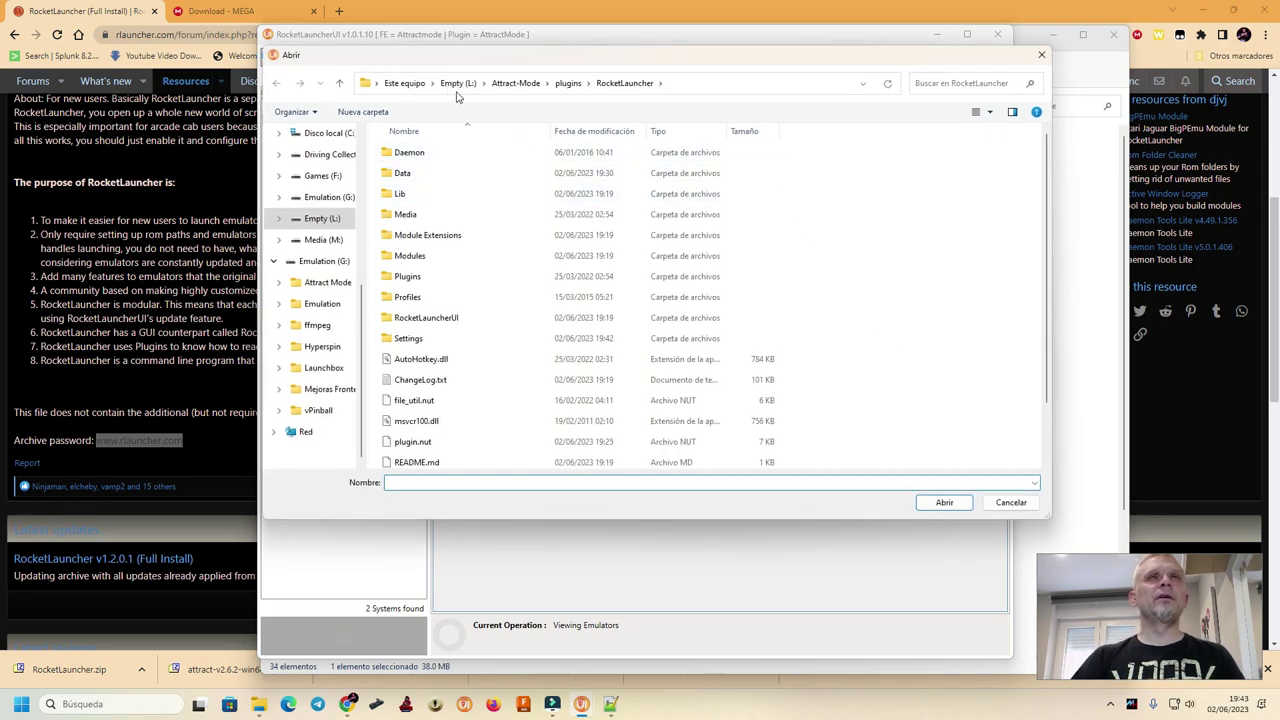
{"action": "left_click", "coordinate": [455, 85]}
{"action": "double_click", "coordinate": [420, 194]}
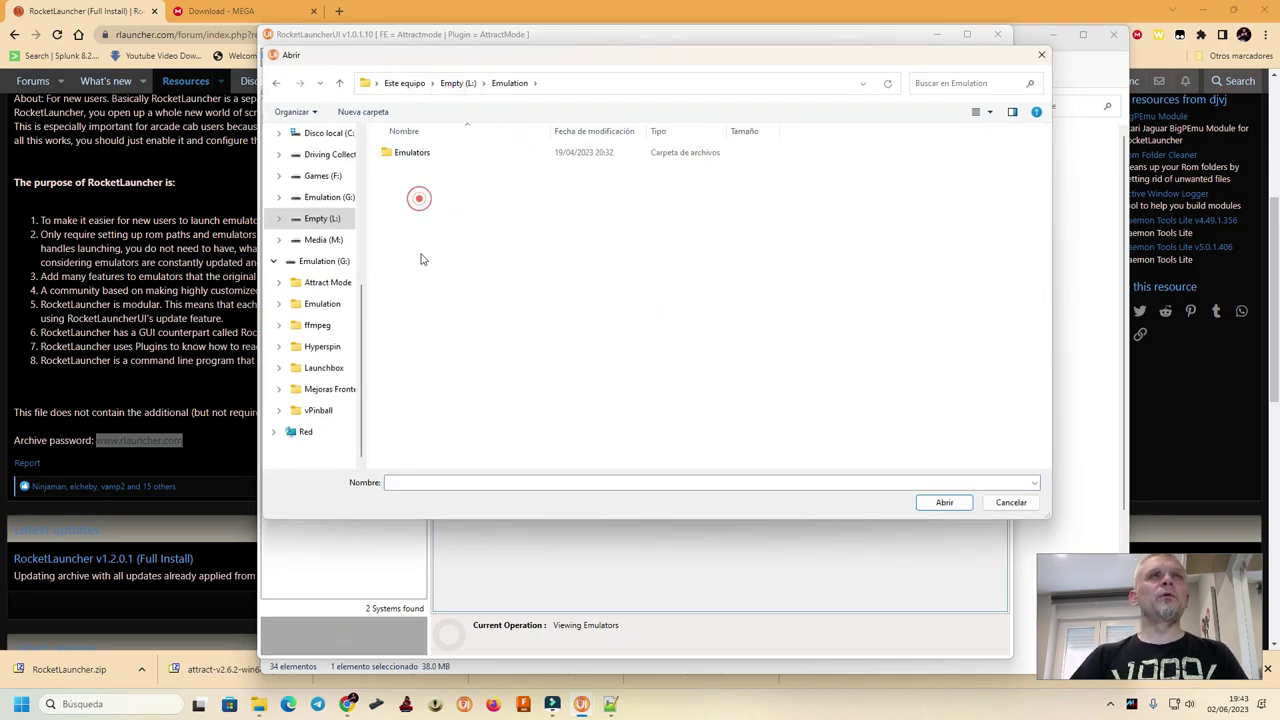
{"action": "double_click", "coordinate": [424, 158]}
{"action": "double_click", "coordinate": [422, 154]}
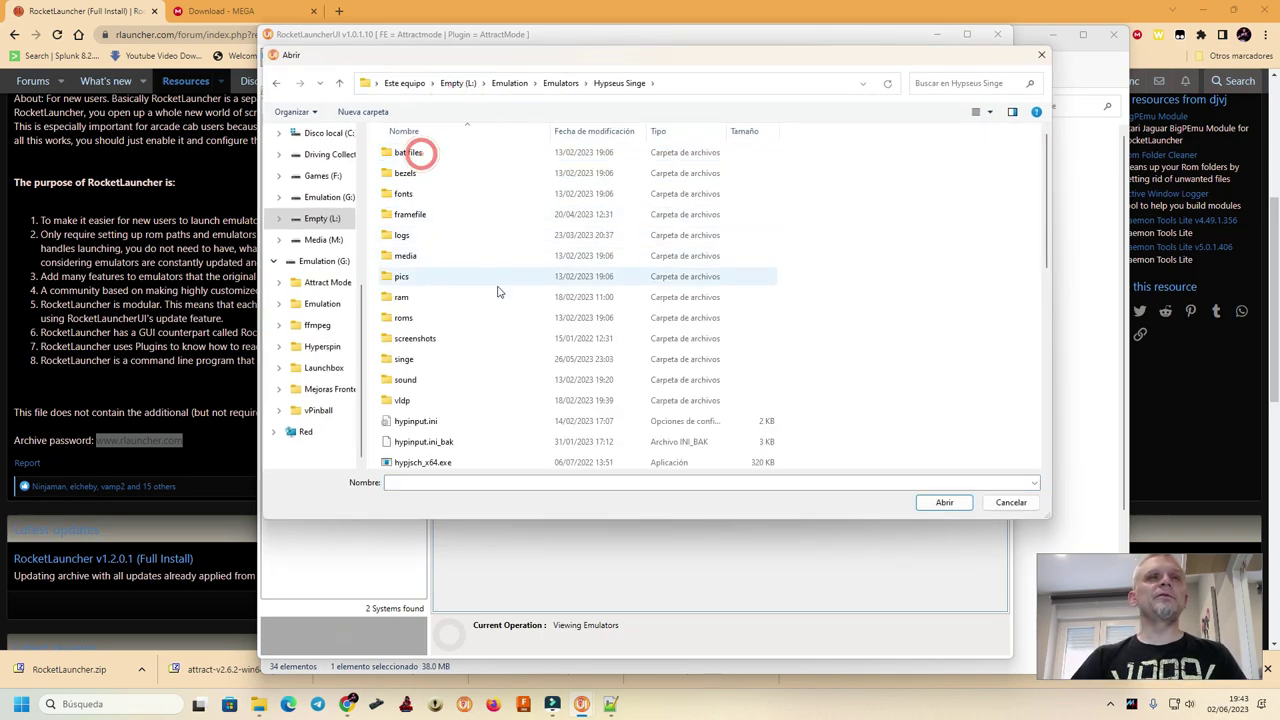
{"action": "scroll", "coordinate": [540, 305], "scroll_direction": "down", "scroll_amount": 2}
{"action": "double_click", "coordinate": [415, 398]}
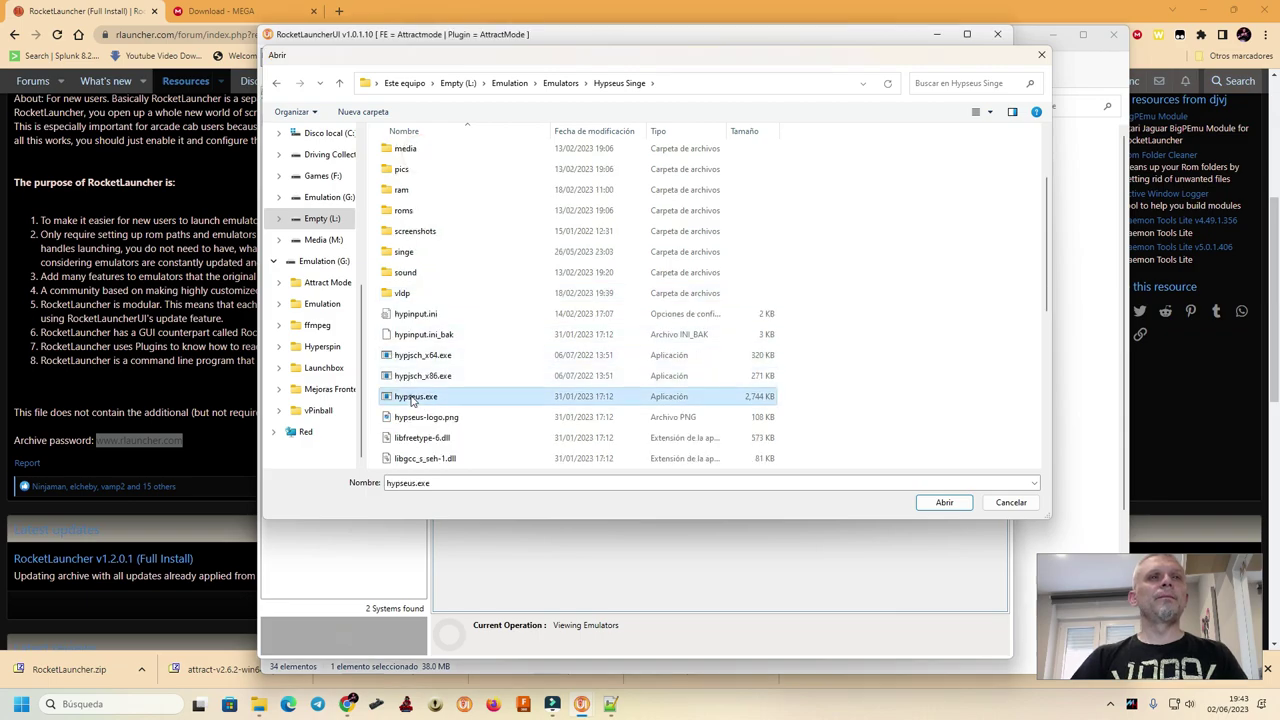
Set the emulator's rom extension to txt, assign the Daphne Singe.ahk module, and save the emulator.
{"action": "left_click", "coordinate": [480, 353]}
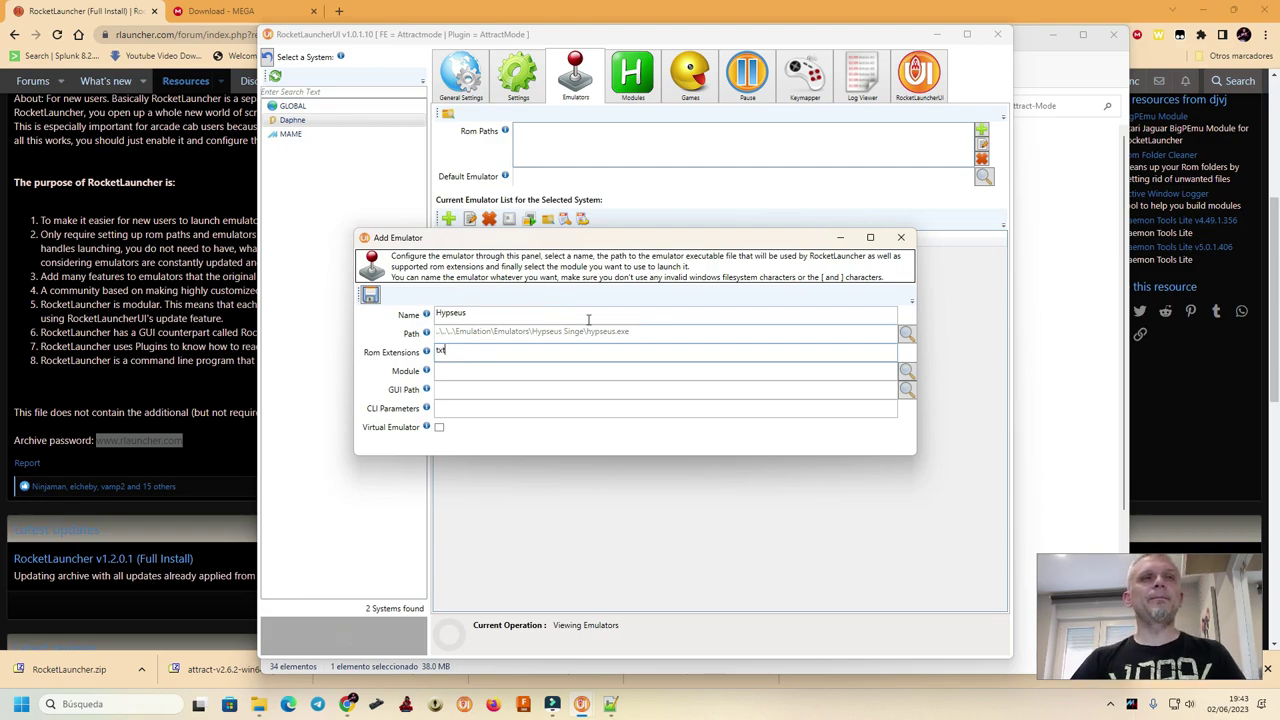
{"action": "left_click", "coordinate": [908, 378]}
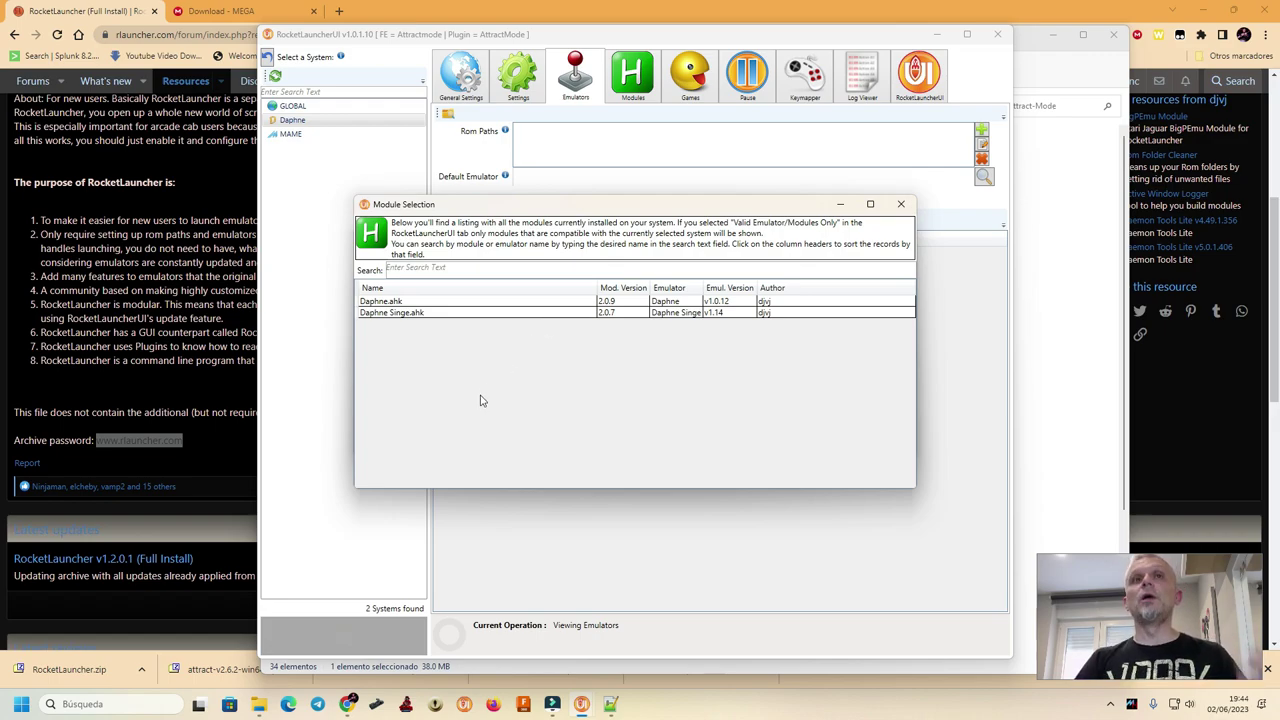
{"action": "left_click", "coordinate": [381, 303]}
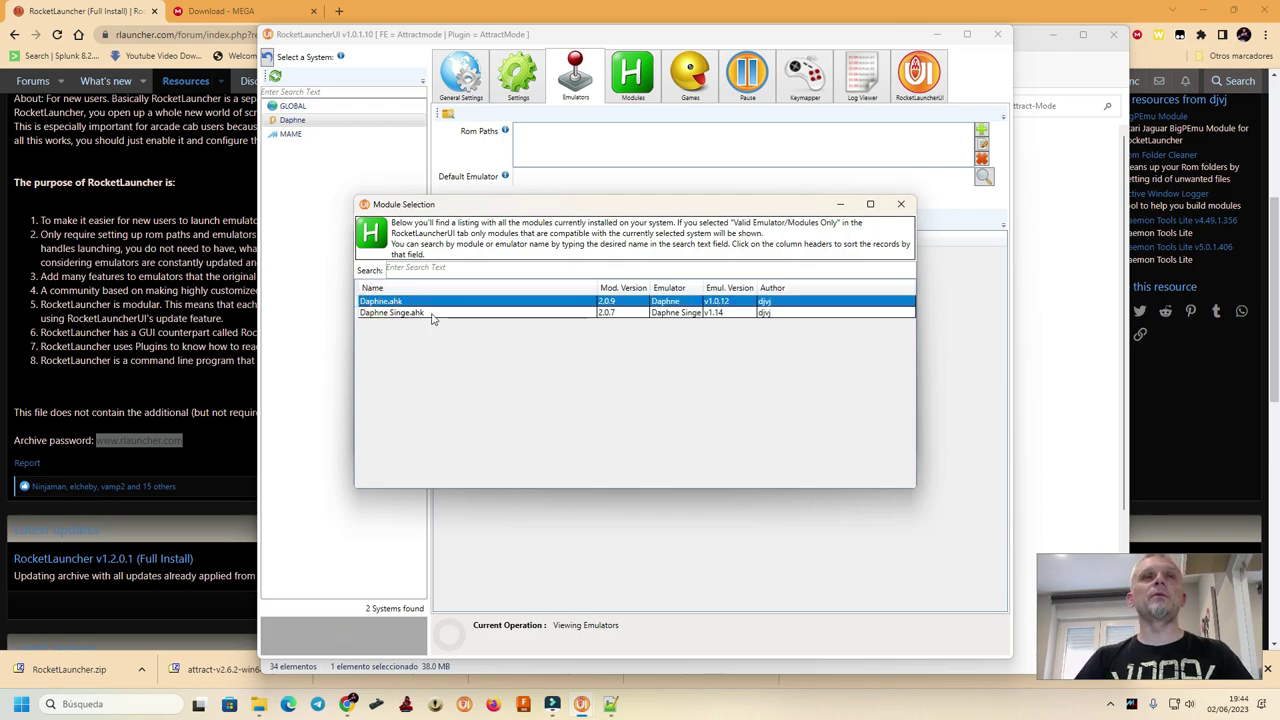
{"action": "double_click", "coordinate": [435, 314]}
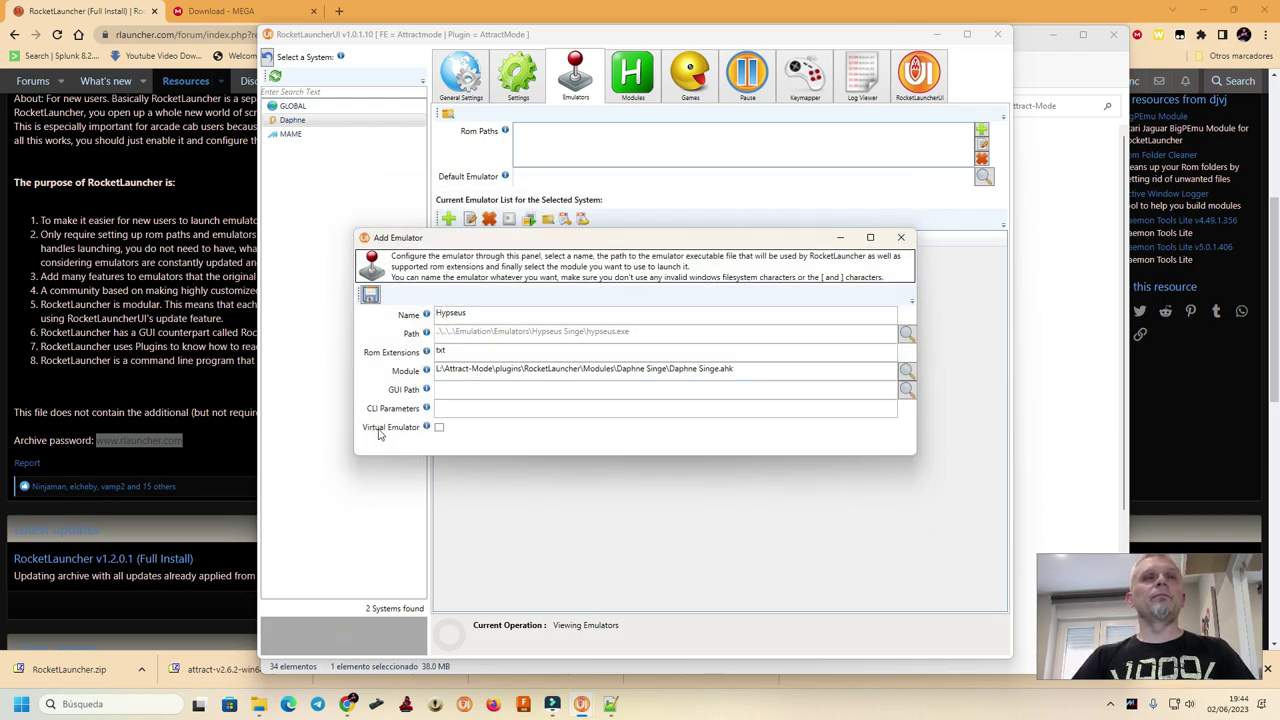
{"action": "left_click", "coordinate": [370, 295]}
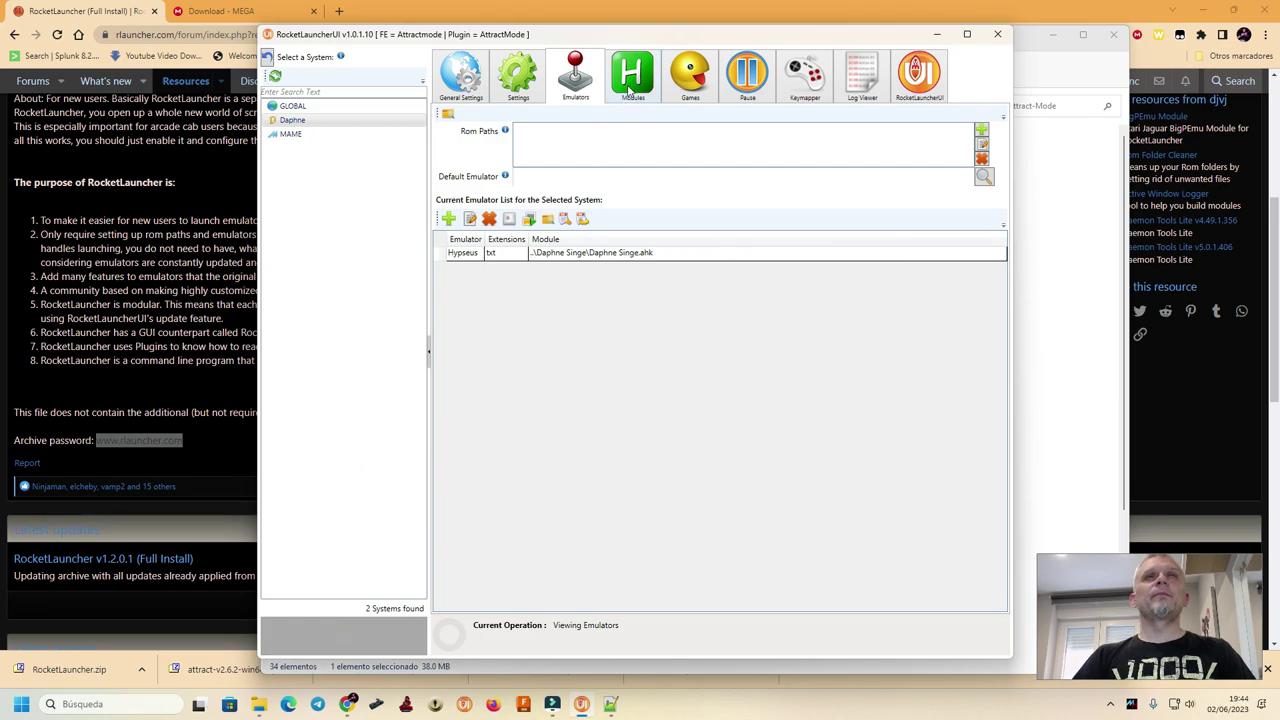
Add the Hypseus Singe framefile folder as Daphne's rom path and set Hypseus as its default emulator.
{"action": "left_click", "coordinate": [981, 131]}
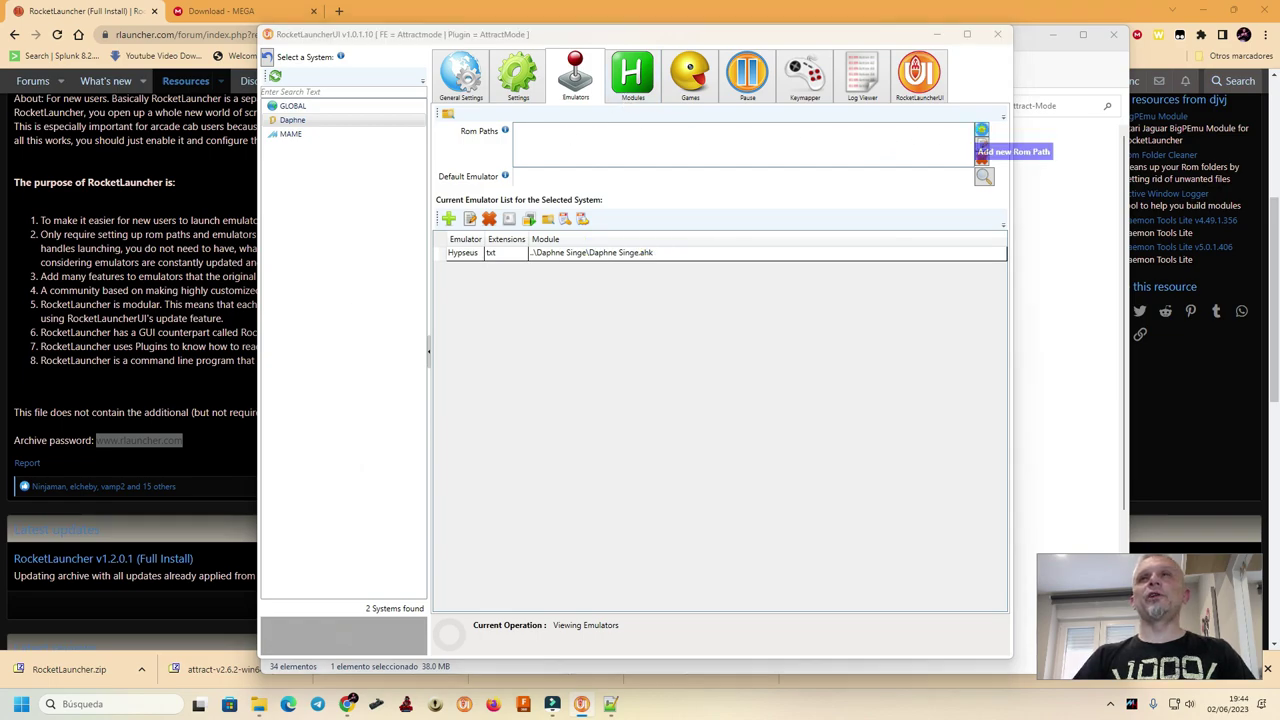
{"action": "scroll", "coordinate": [720, 380], "scroll_direction": "down", "scroll_amount": 3}
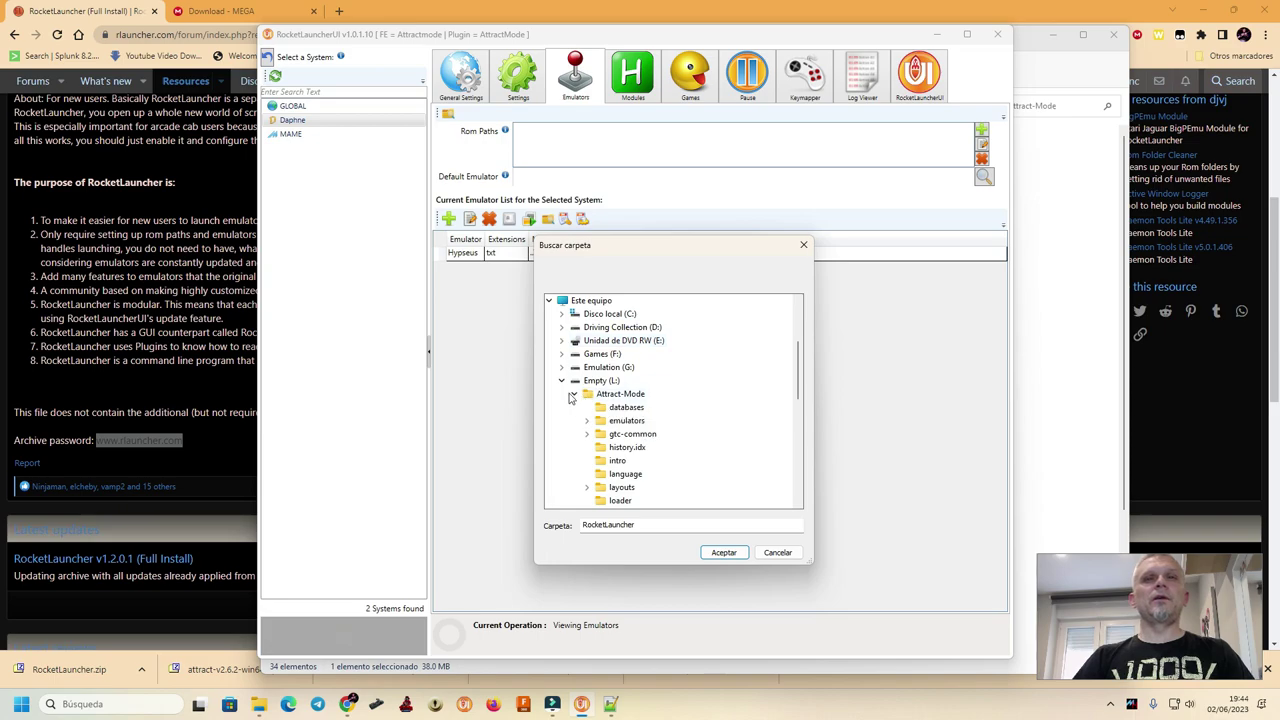
{"action": "left_click", "coordinate": [570, 397]}
{"action": "left_click", "coordinate": [574, 421]}
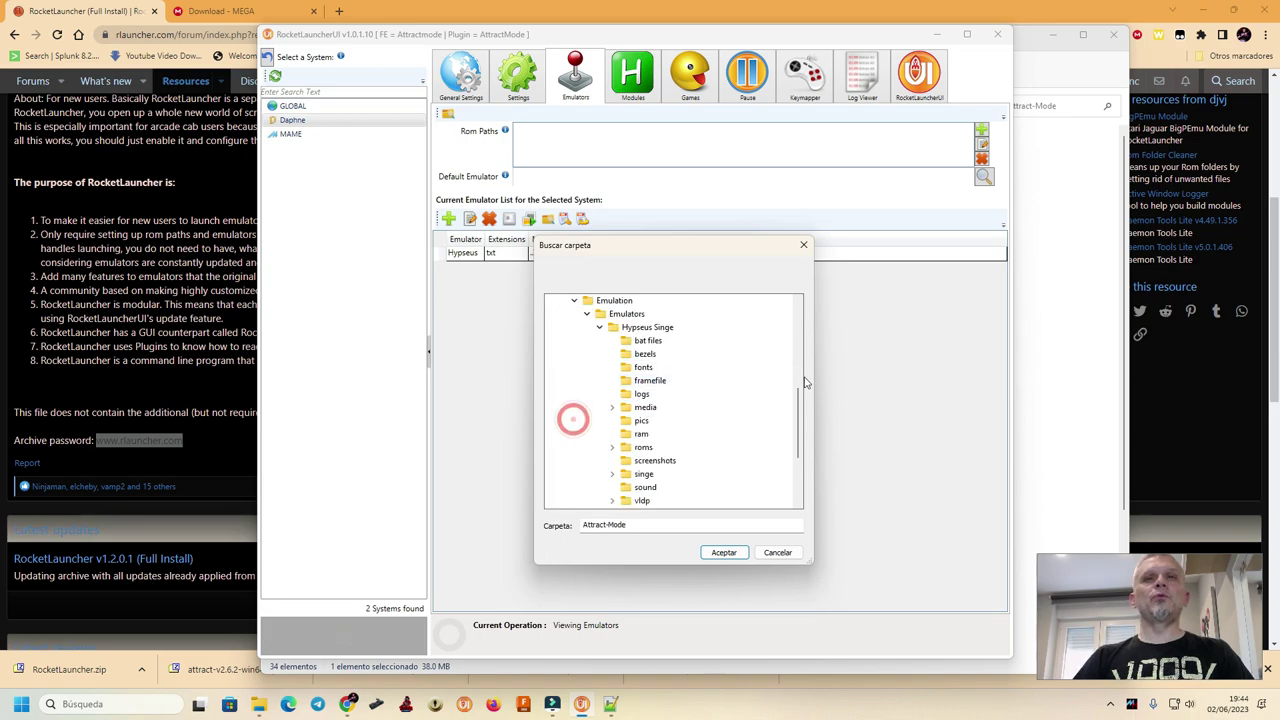
{"action": "left_click", "coordinate": [650, 381]}
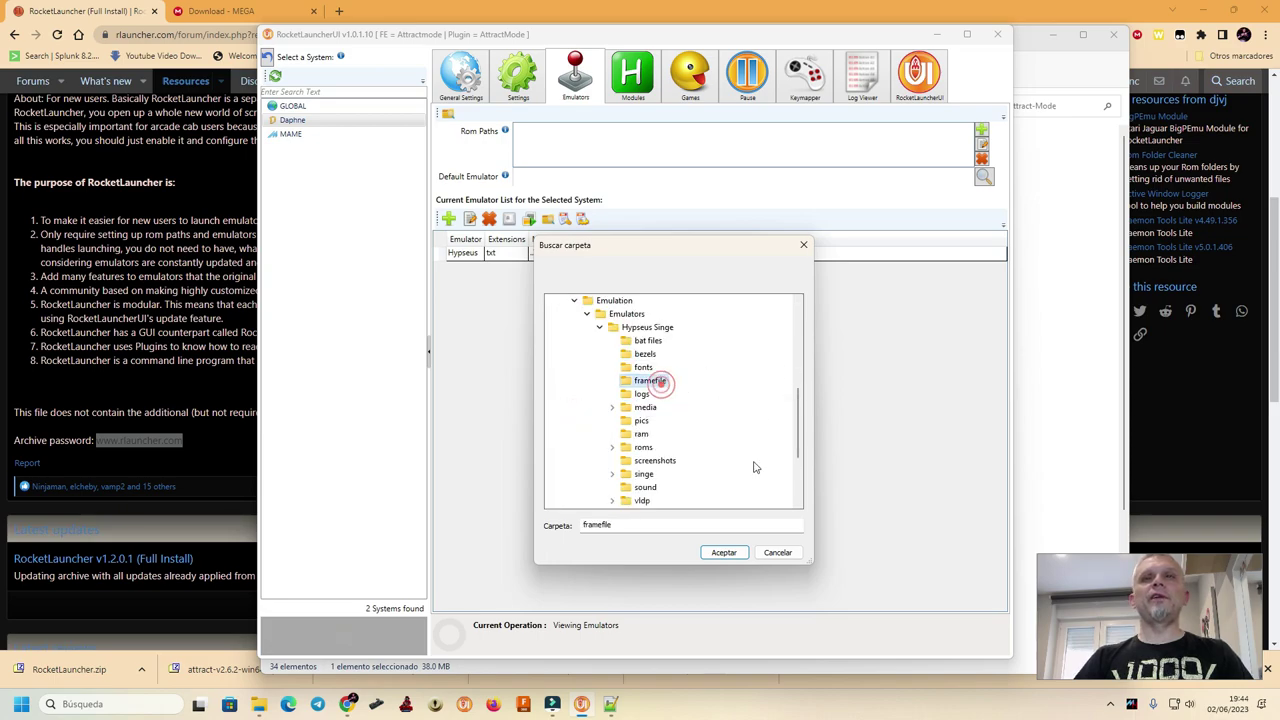
{"action": "left_click", "coordinate": [724, 552]}
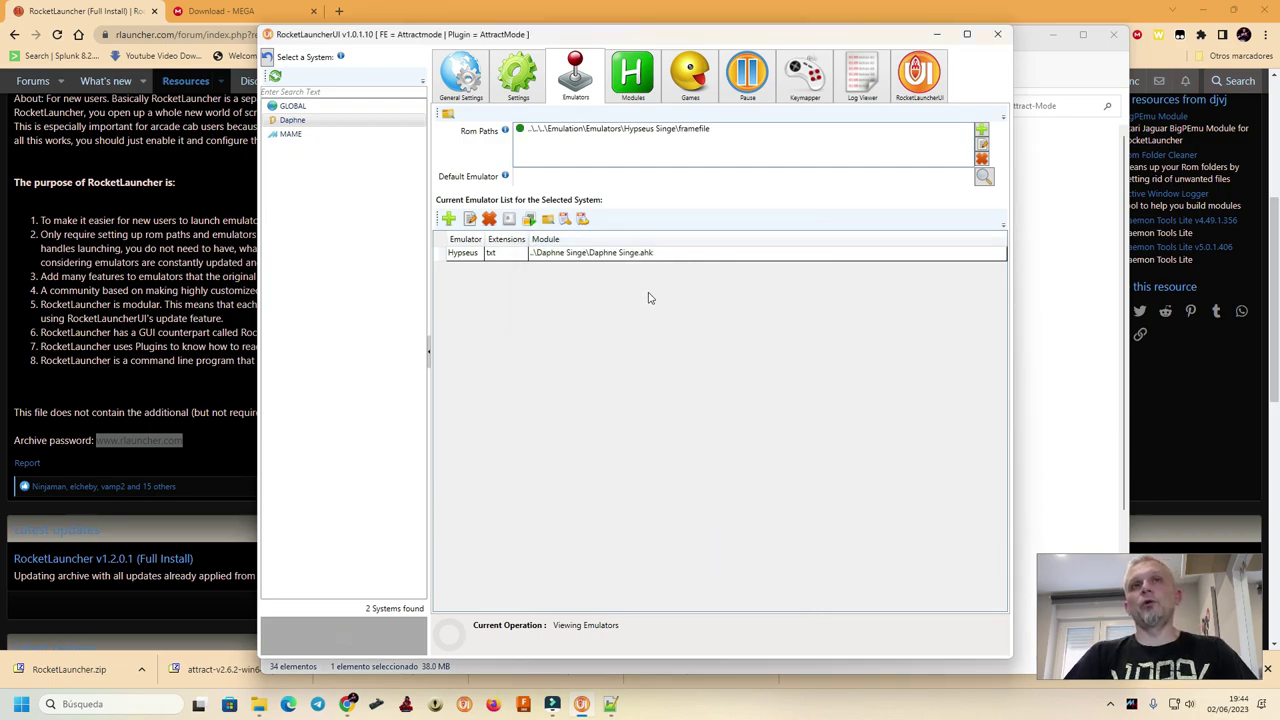
{"action": "left_click", "coordinate": [983, 177]}
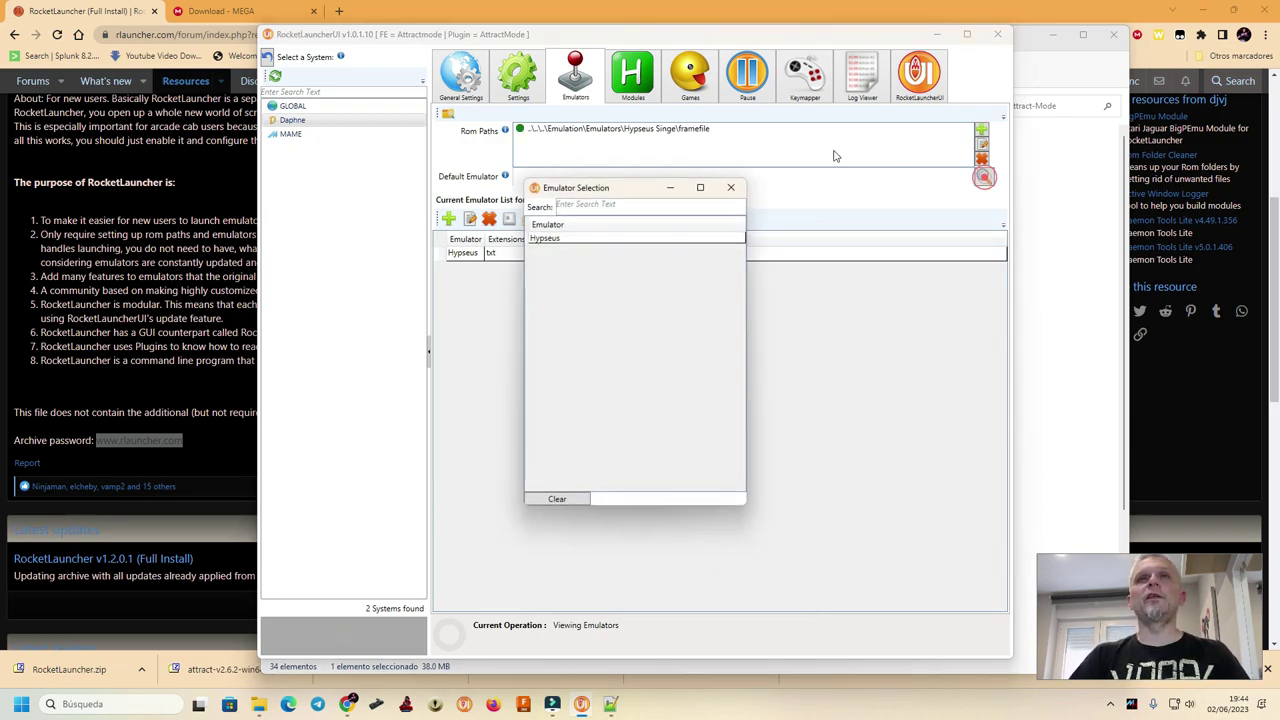
{"action": "double_click", "coordinate": [555, 239]}
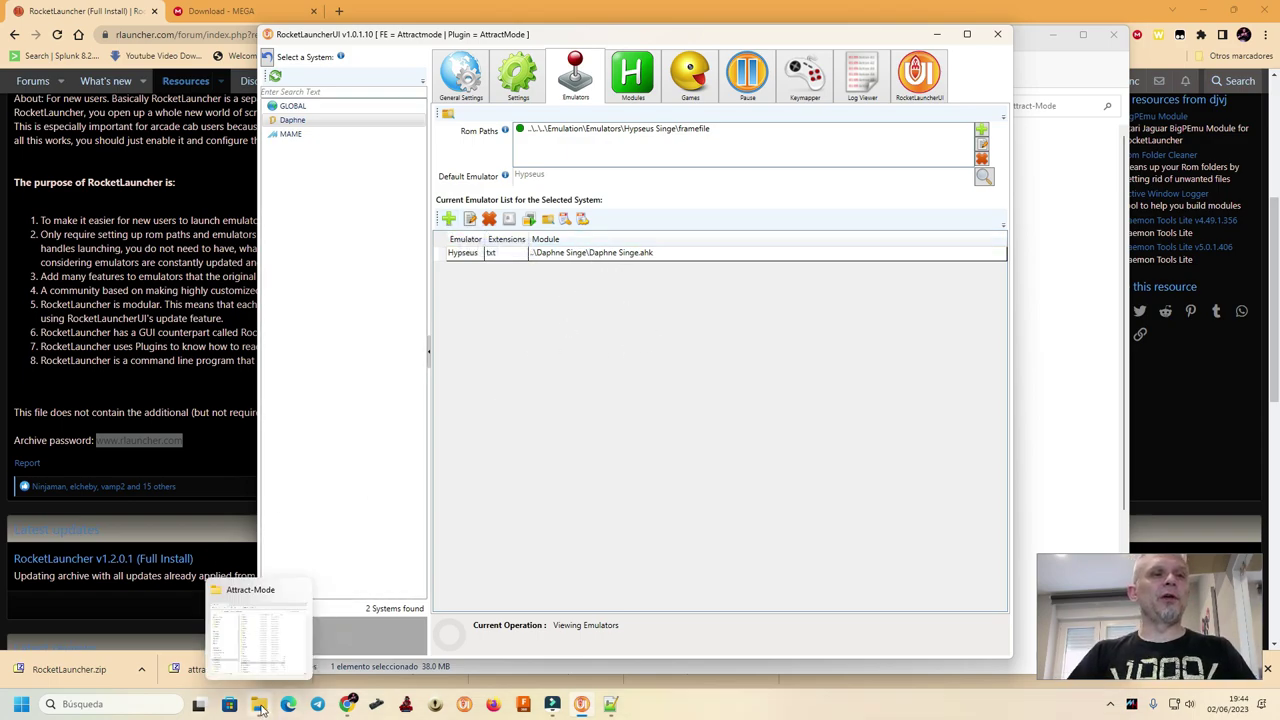
In File Explorer, look through the Módulos RocketLauncher folder under Mejoras Frontends on the Emulation (G:) drive for a Hypseus module.
{"action": "left_click", "coordinate": [267, 706]}
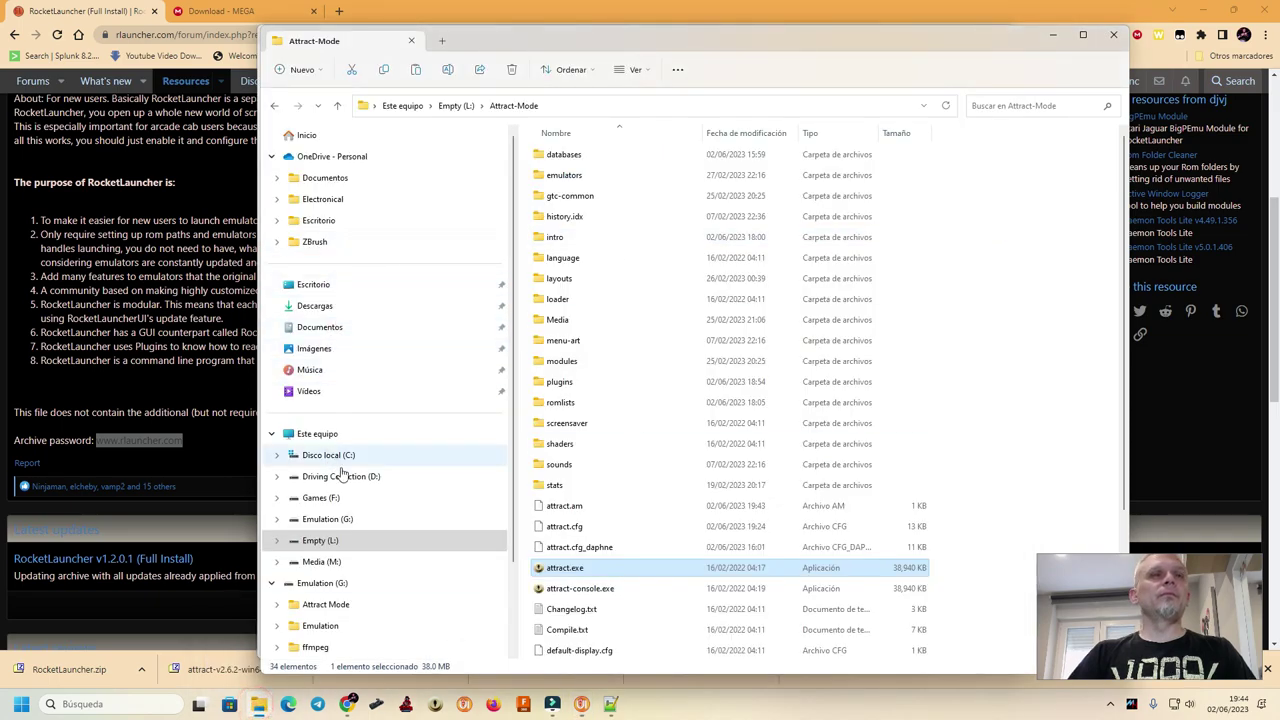
{"action": "left_click", "coordinate": [330, 520]}
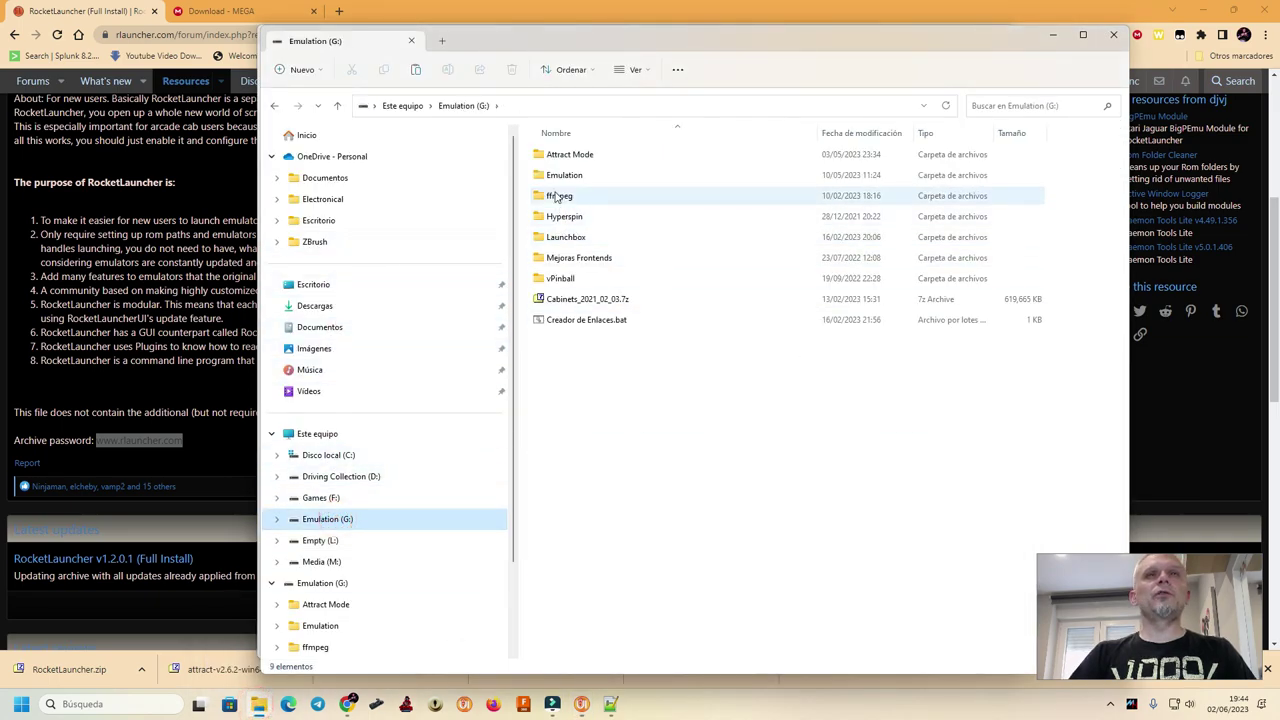
{"action": "double_click", "coordinate": [567, 258]}
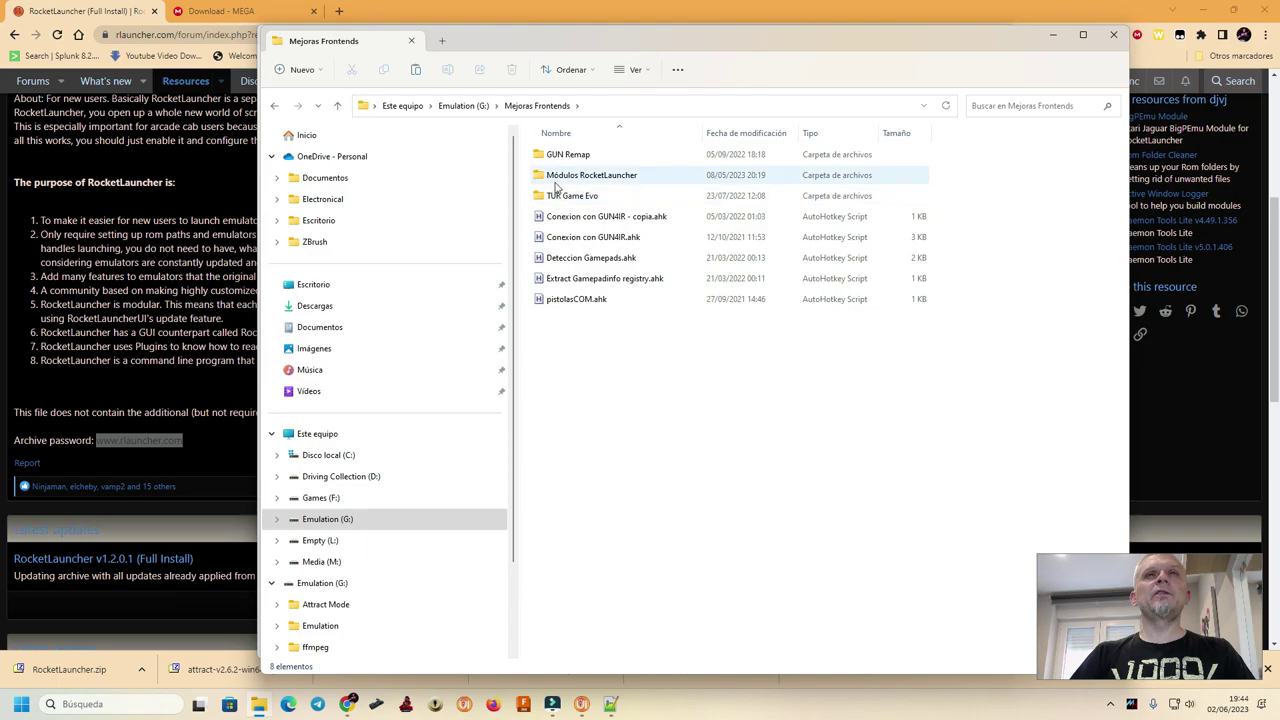
{"action": "left_click", "coordinate": [559, 179]}
{"action": "double_click", "coordinate": [559, 179]}
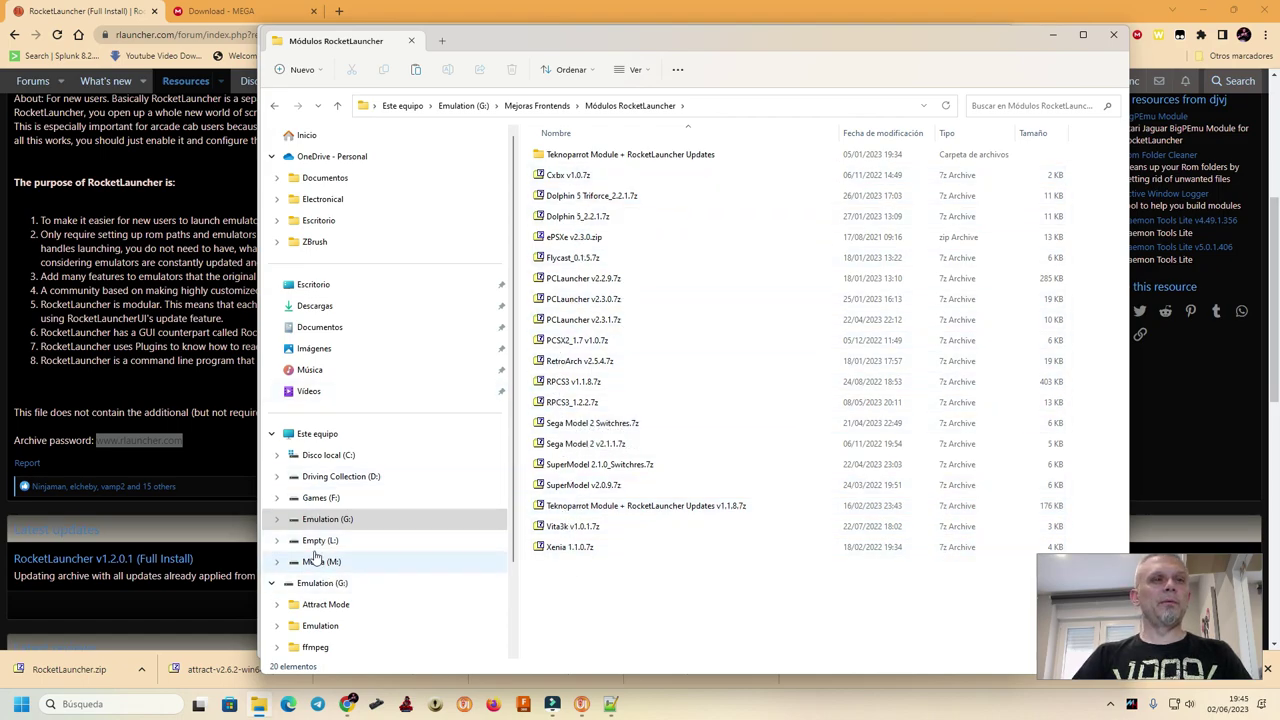
Copy the Hypseus folder from backup\Attract-Mode - copia\plugins\RocketLauncher\Modules on the Empty (L:) drive.
{"action": "left_click", "coordinate": [362, 540]}
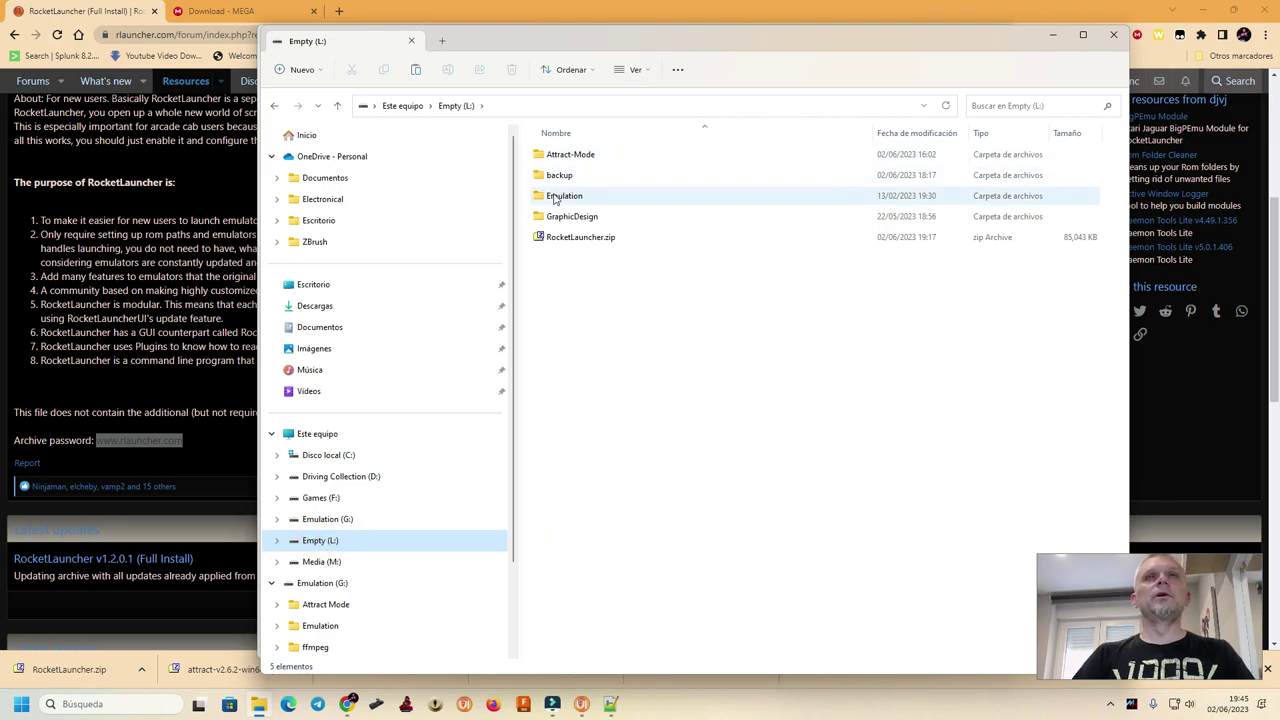
{"action": "double_click", "coordinate": [551, 175]}
{"action": "double_click", "coordinate": [565, 157]}
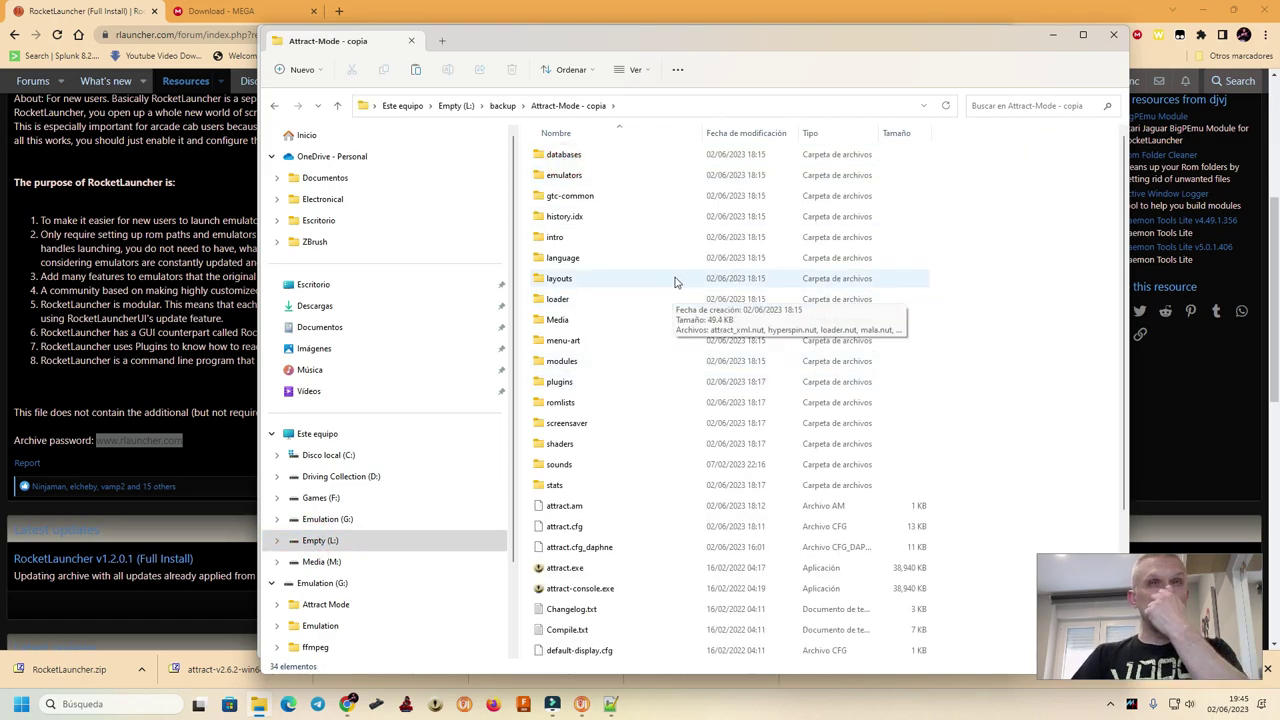
{"action": "left_click", "coordinate": [568, 384]}
{"action": "double_click", "coordinate": [568, 384]}
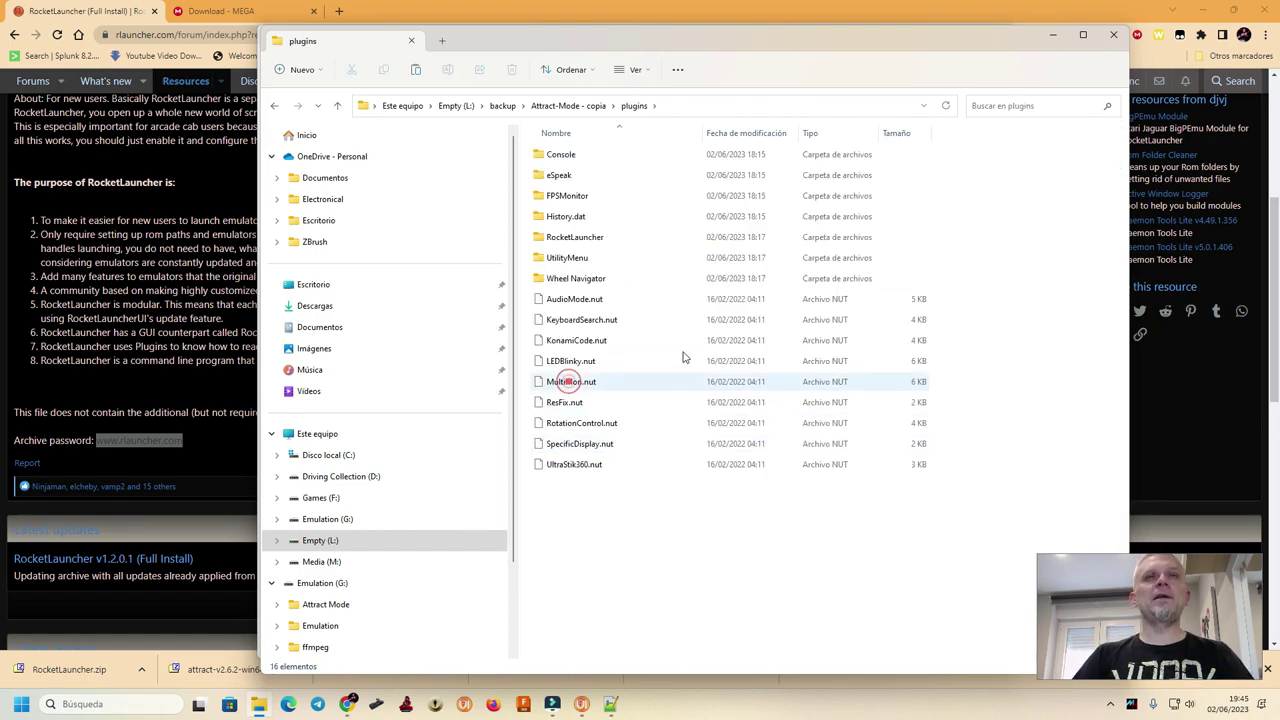
{"action": "double_click", "coordinate": [578, 240]}
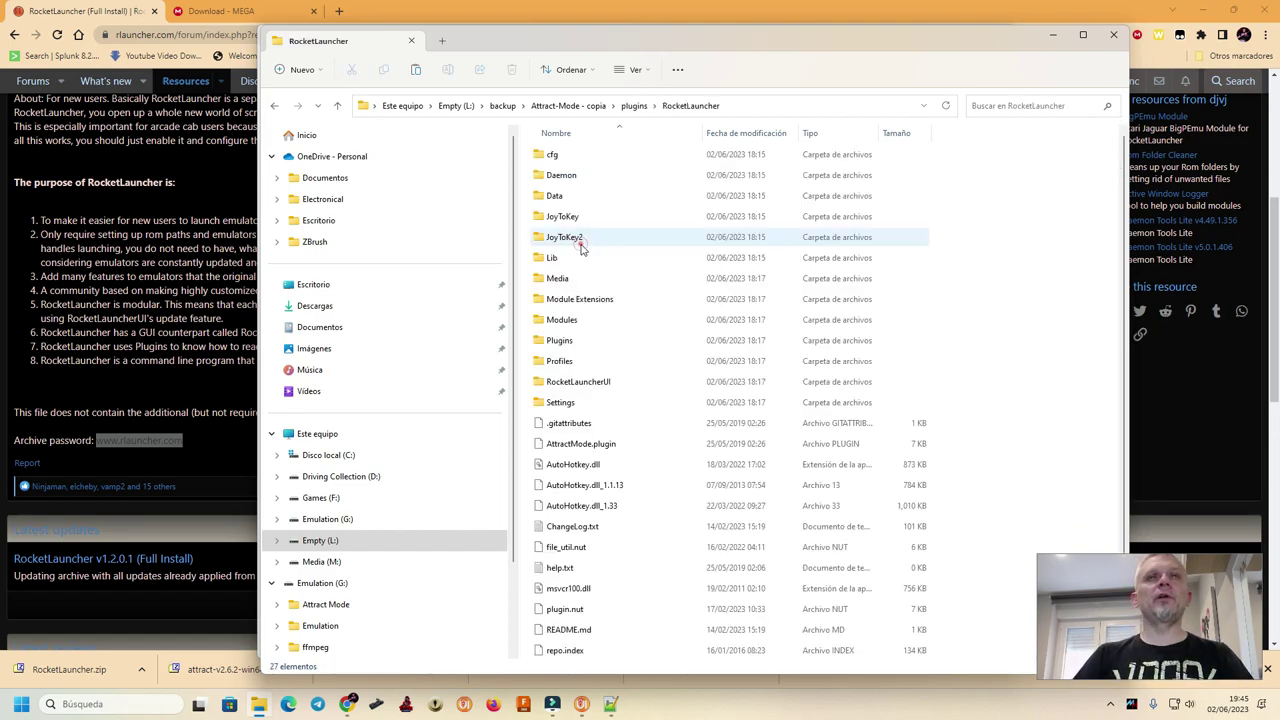
{"action": "double_click", "coordinate": [575, 319]}
{"action": "left_click", "coordinate": [564, 384]}
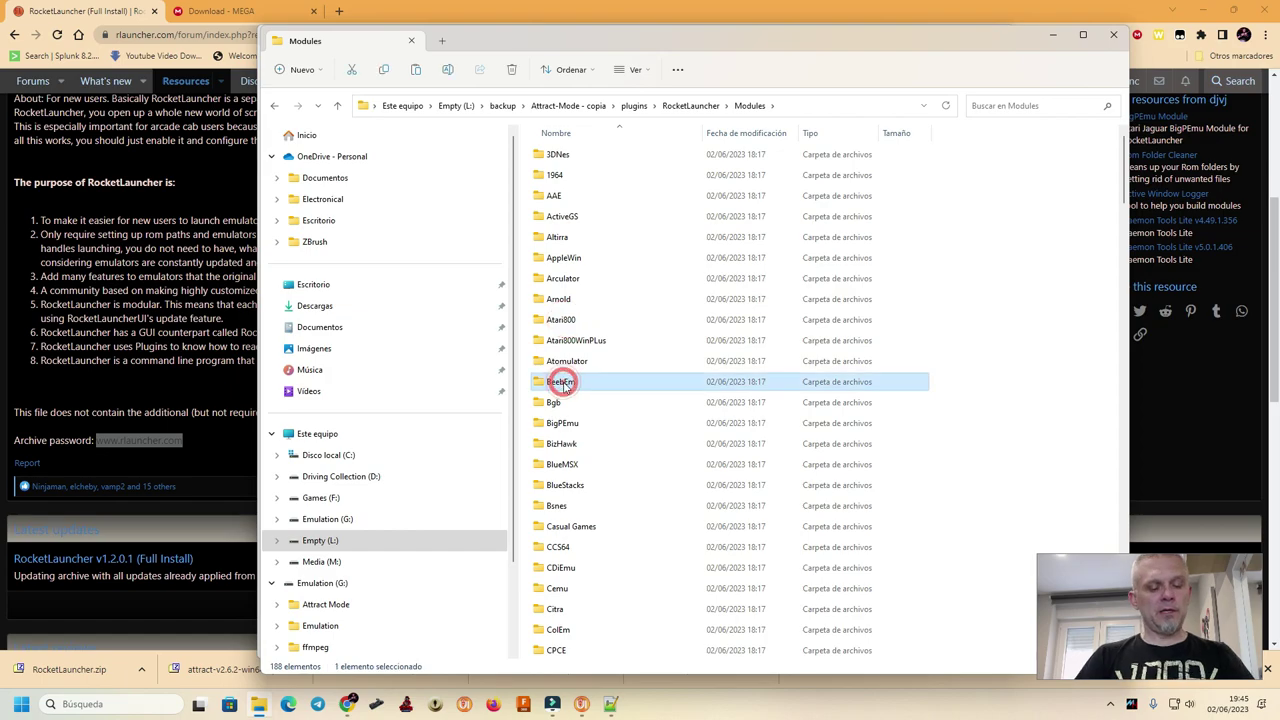
{"action": "type", "text": "hy"}
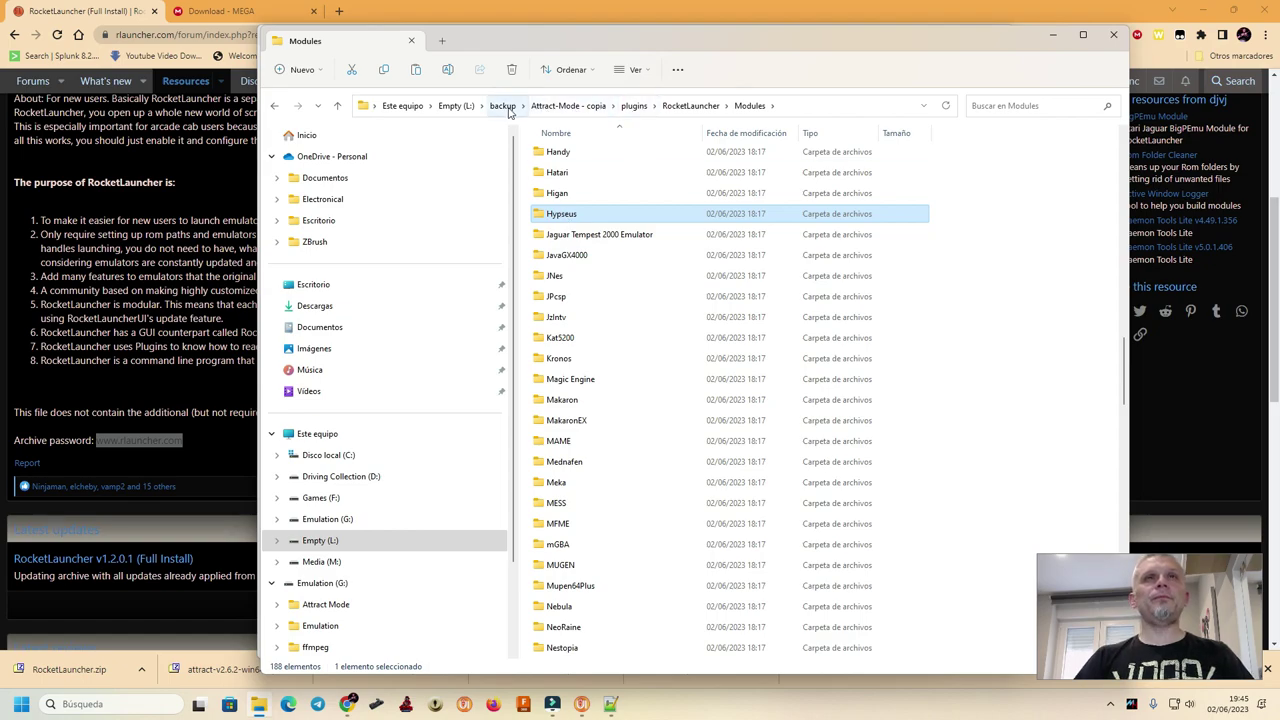
Paste the Hypseus folder into Attract-Mode\plugins\RocketLauncher\Modules on the Empty (L:) drive and check the files inside it.
{"action": "left_click", "coordinate": [476, 107]}
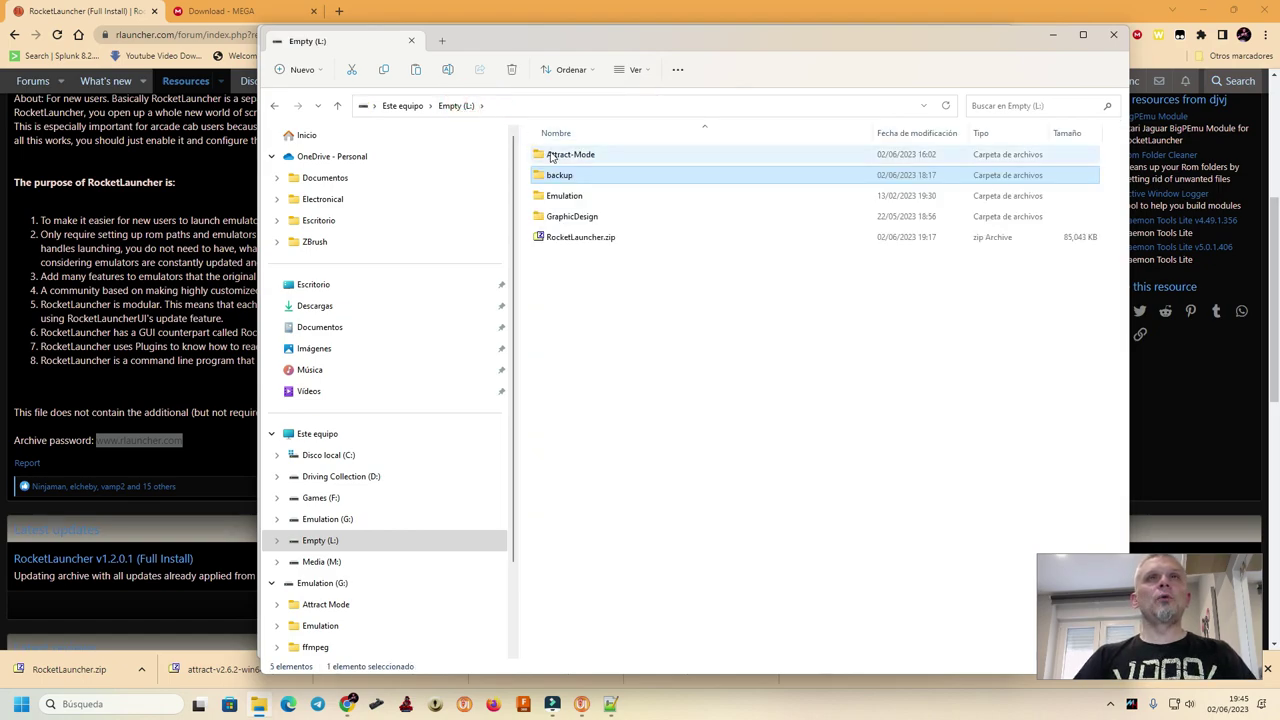
{"action": "double_click", "coordinate": [553, 152]}
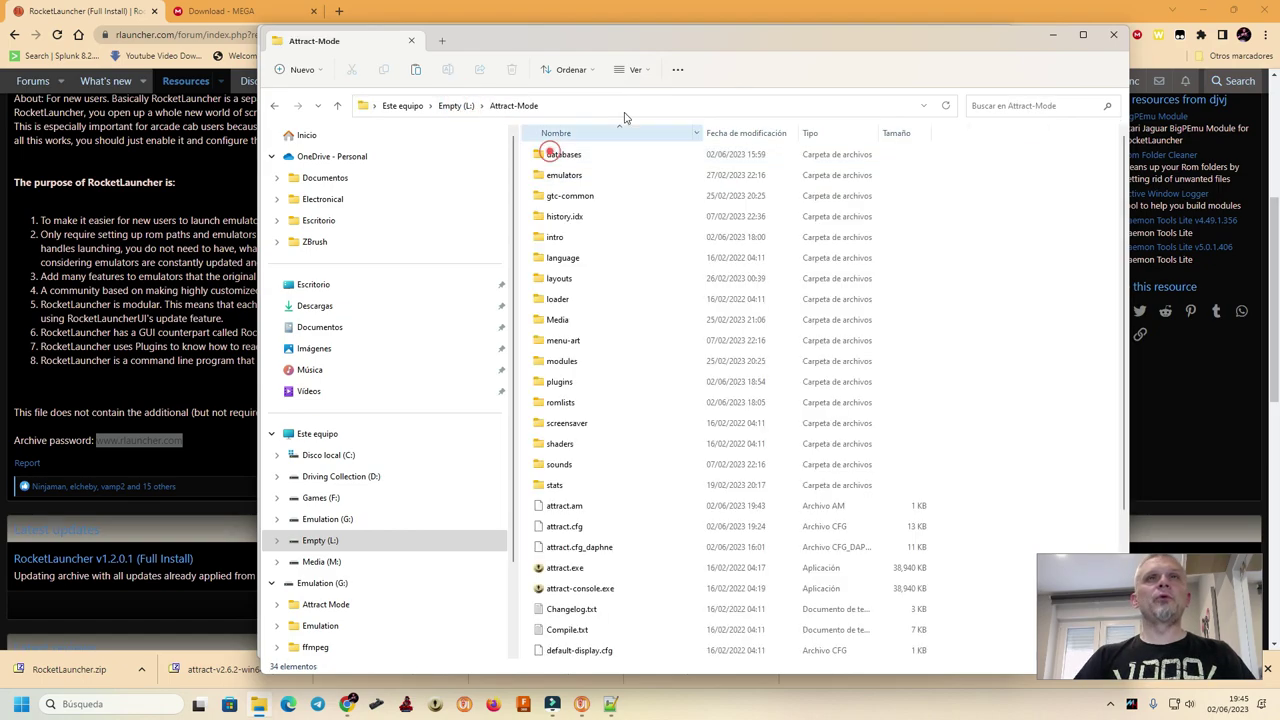
{"action": "left_click", "coordinate": [556, 362]}
{"action": "double_click", "coordinate": [560, 382]}
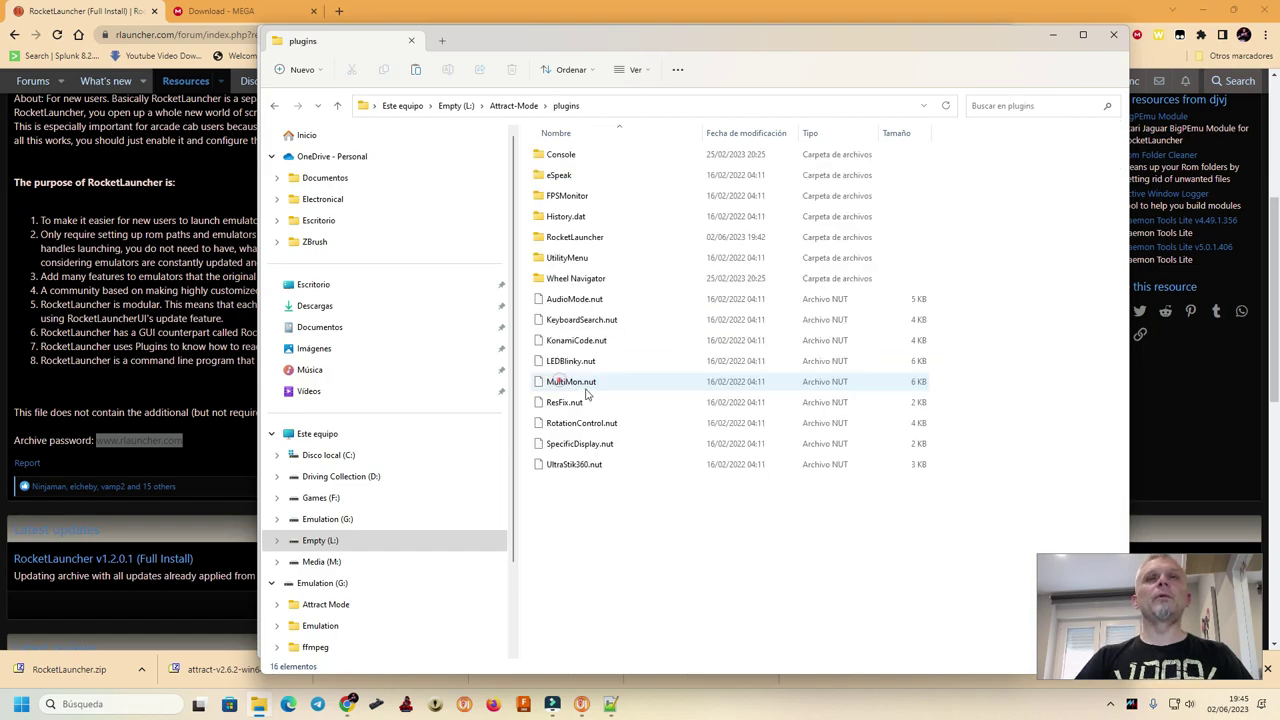
{"action": "double_click", "coordinate": [585, 238]}
{"action": "double_click", "coordinate": [538, 258]}
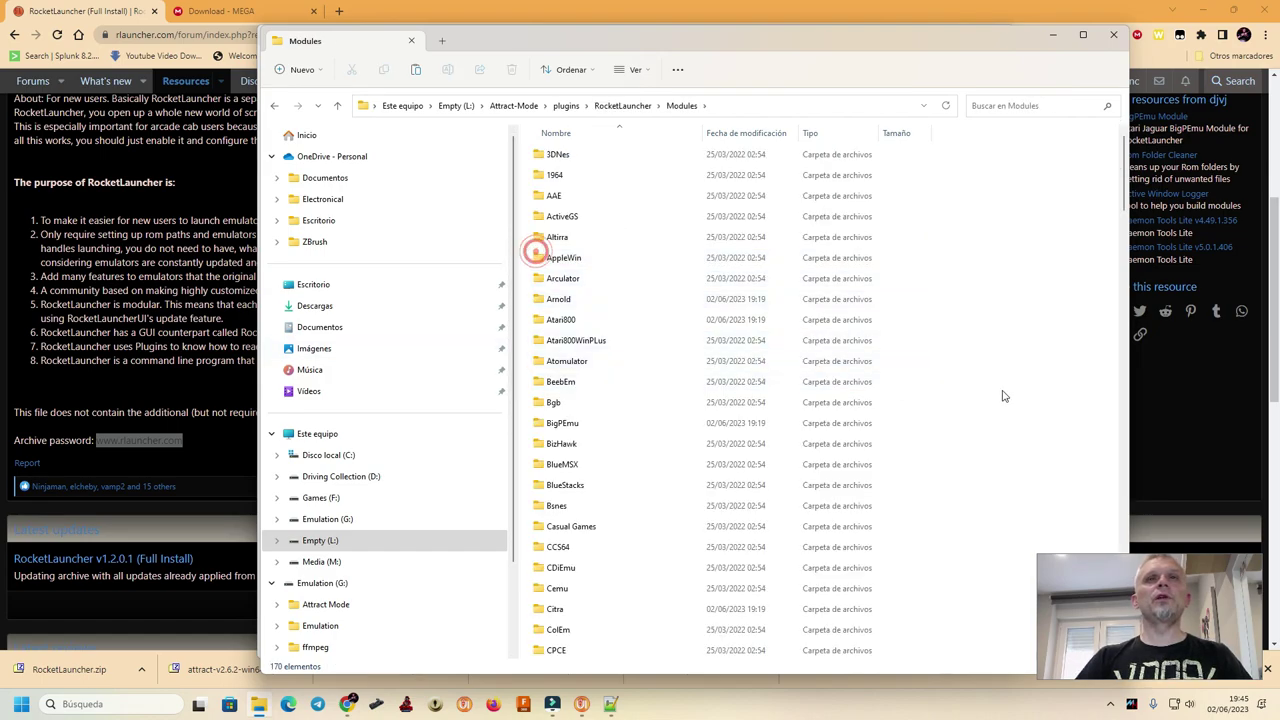
{"action": "scroll", "coordinate": [995, 388], "scroll_direction": "down", "scroll_amount": 20}
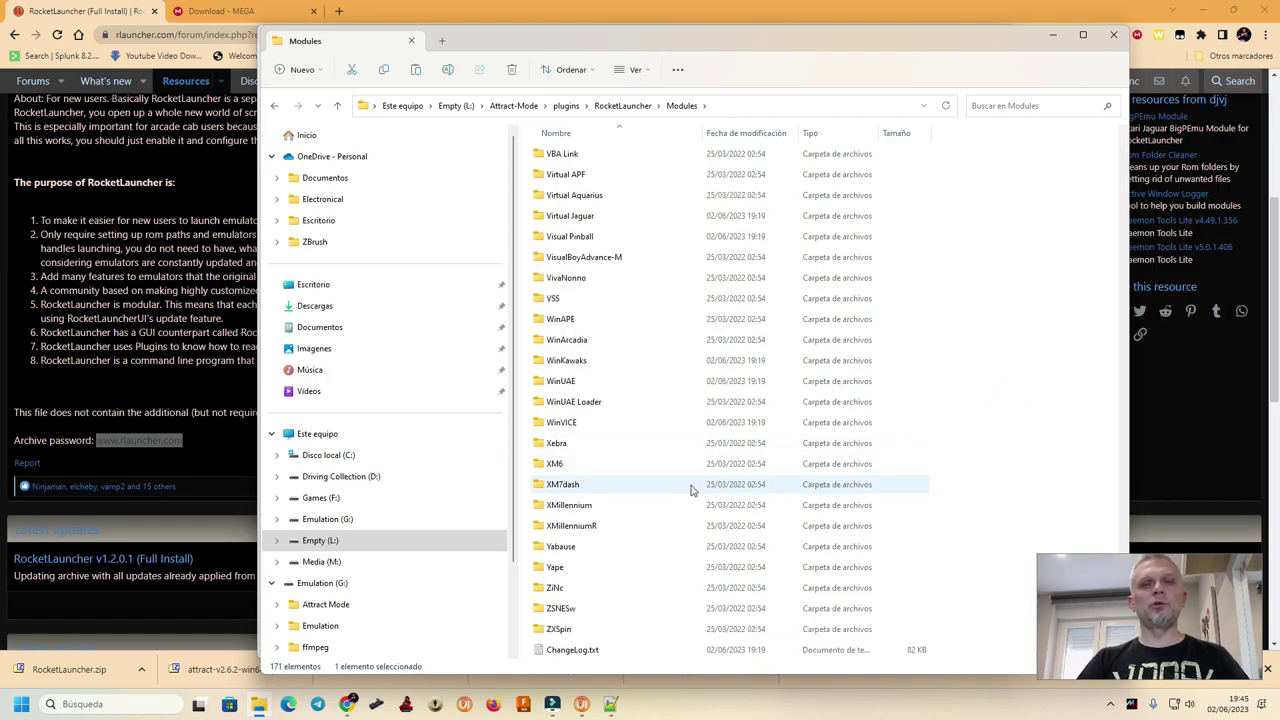
{"action": "left_click", "coordinate": [574, 379]}
{"action": "scroll", "coordinate": [545, 450], "scroll_direction": "up", "scroll_amount": 15}
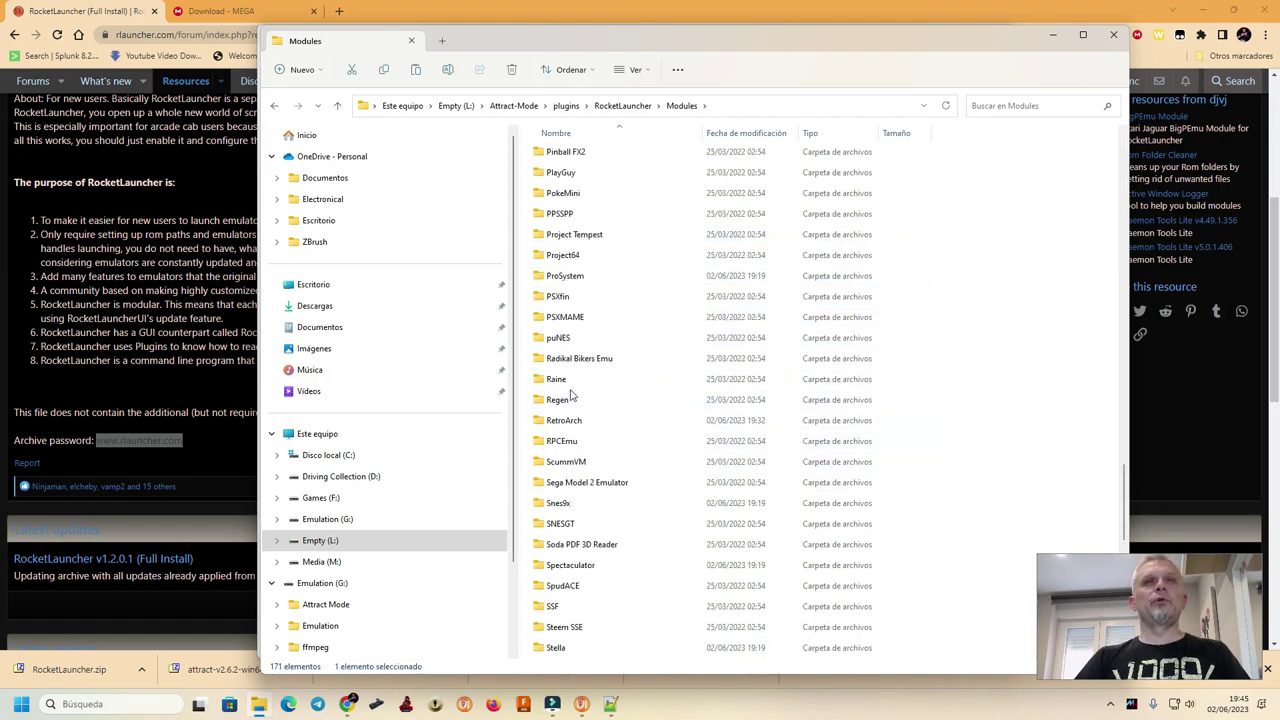
{"action": "scroll", "coordinate": [585, 290], "scroll_direction": "up", "scroll_amount": 4}
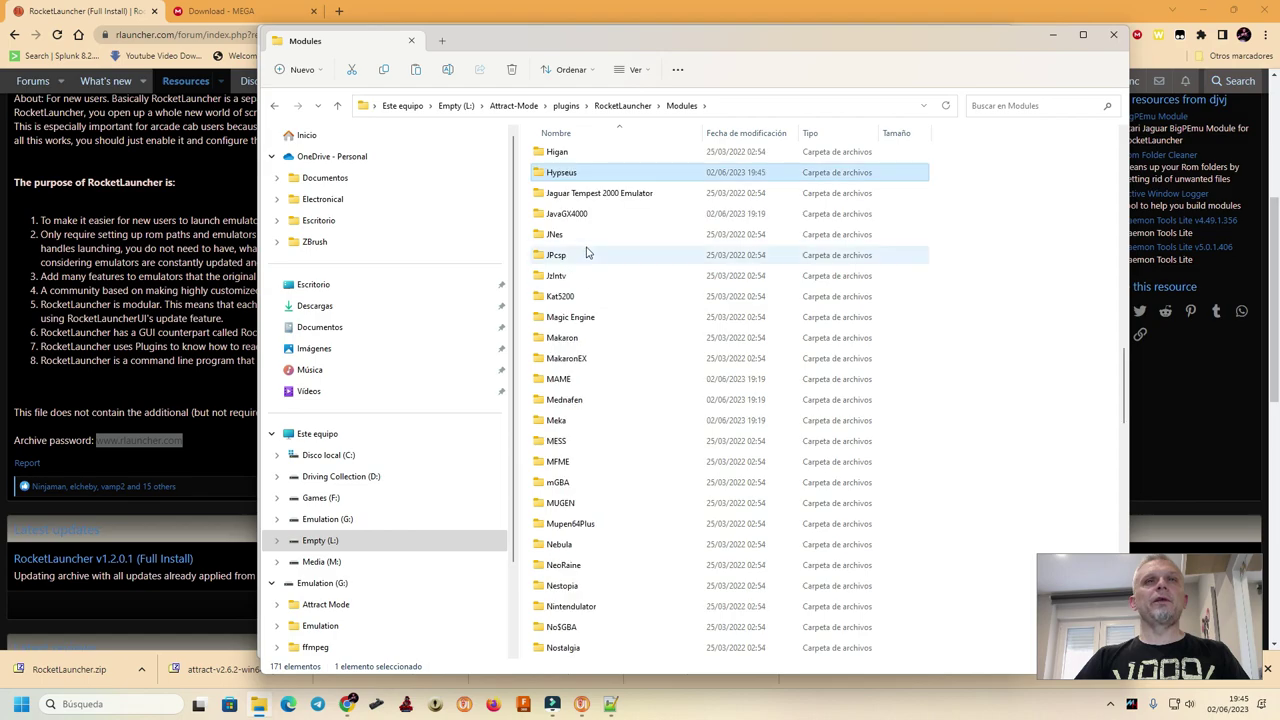
{"action": "double_click", "coordinate": [567, 178]}
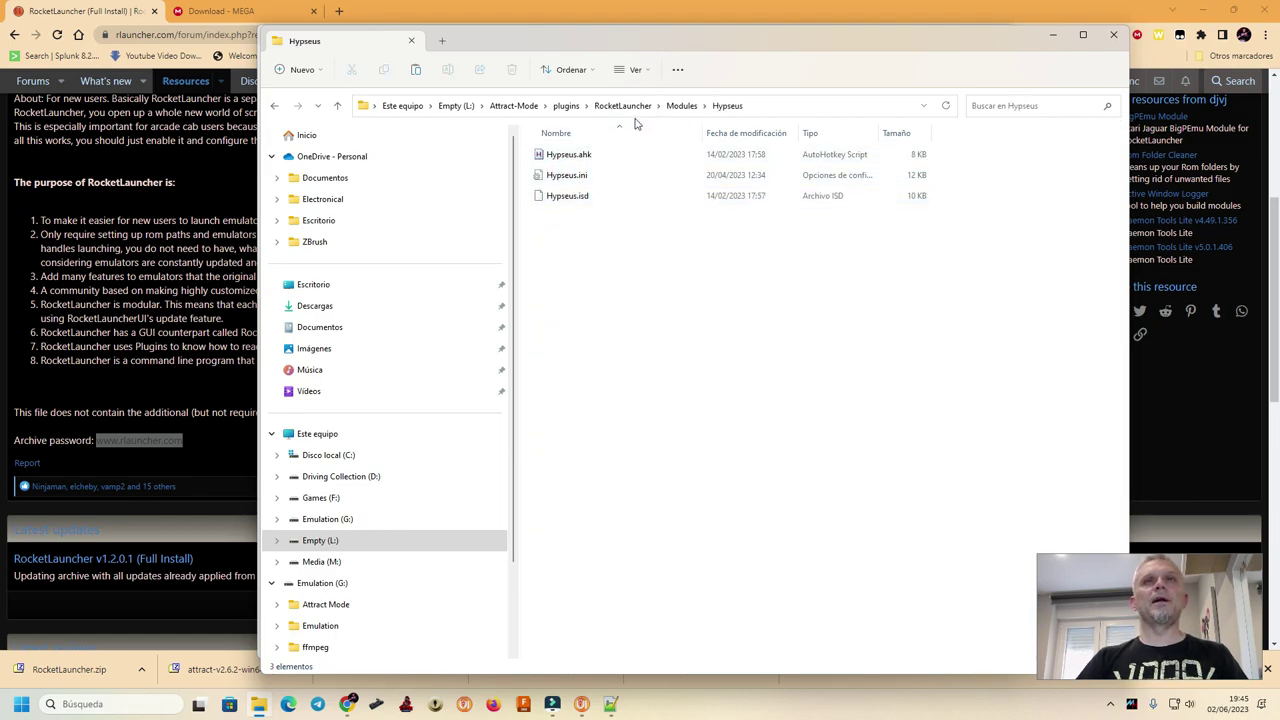
{"action": "left_click", "coordinate": [565, 106]}
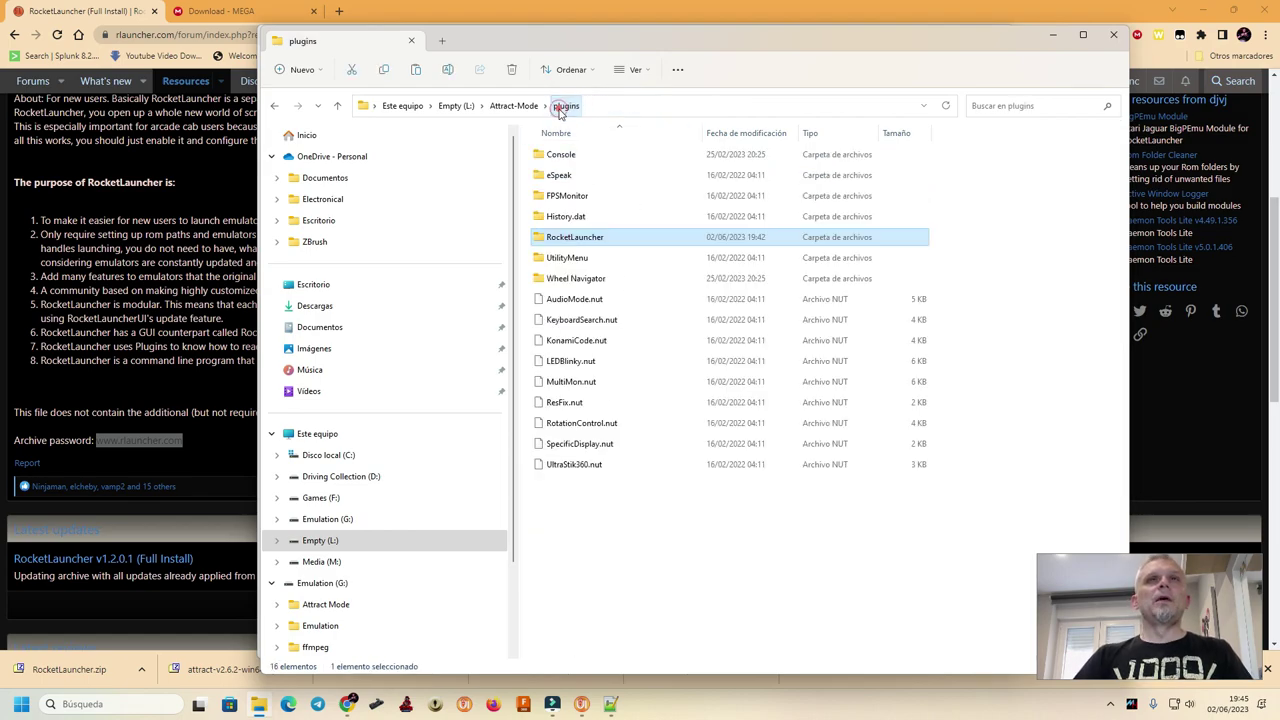
{"action": "left_click", "coordinate": [514, 106]}
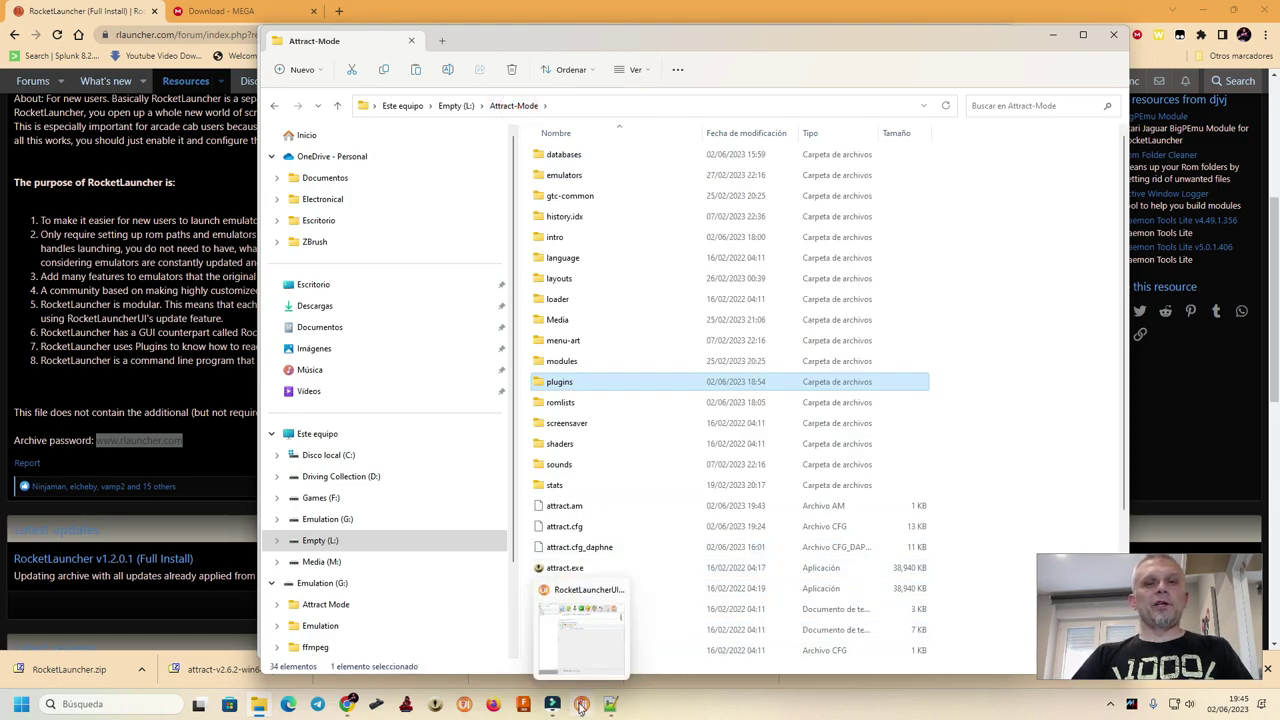
In RocketLauncherUI, search the module selection for Daphne's Hypseus emulator for "hy" and leave the emulator unedited.
{"action": "double_click", "coordinate": [565, 556]}
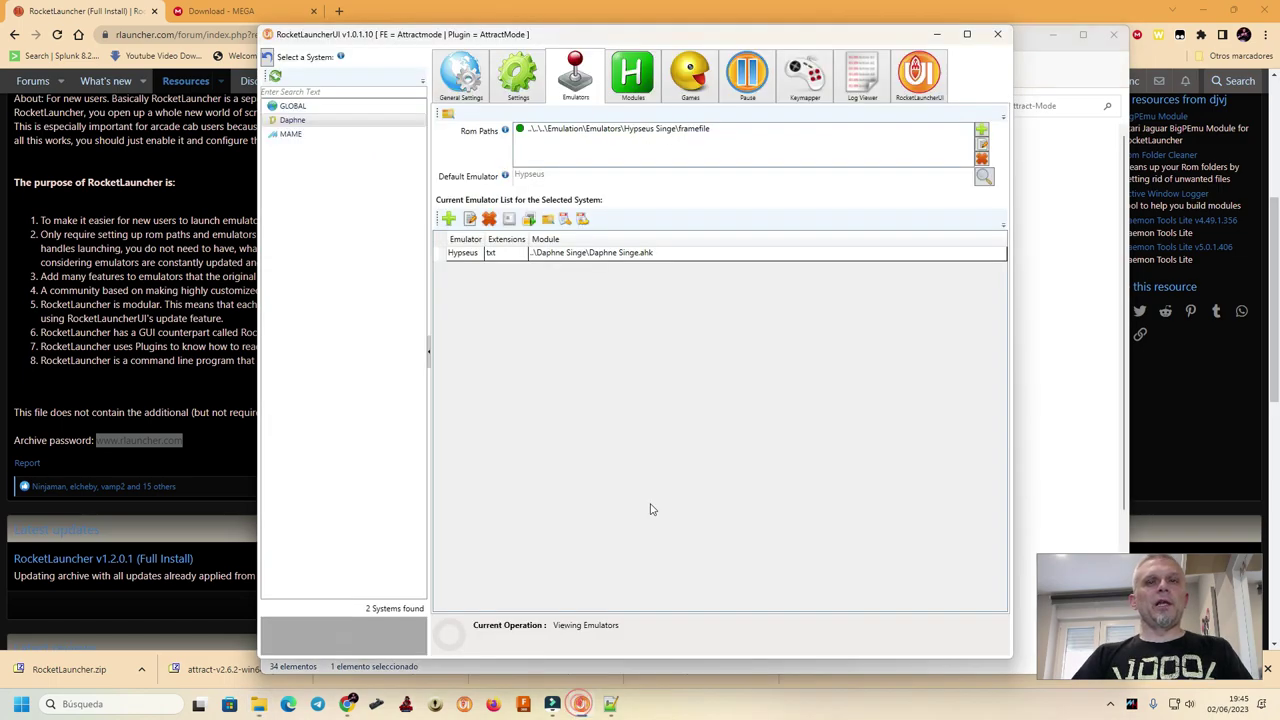
{"action": "left_click", "coordinate": [636, 256]}
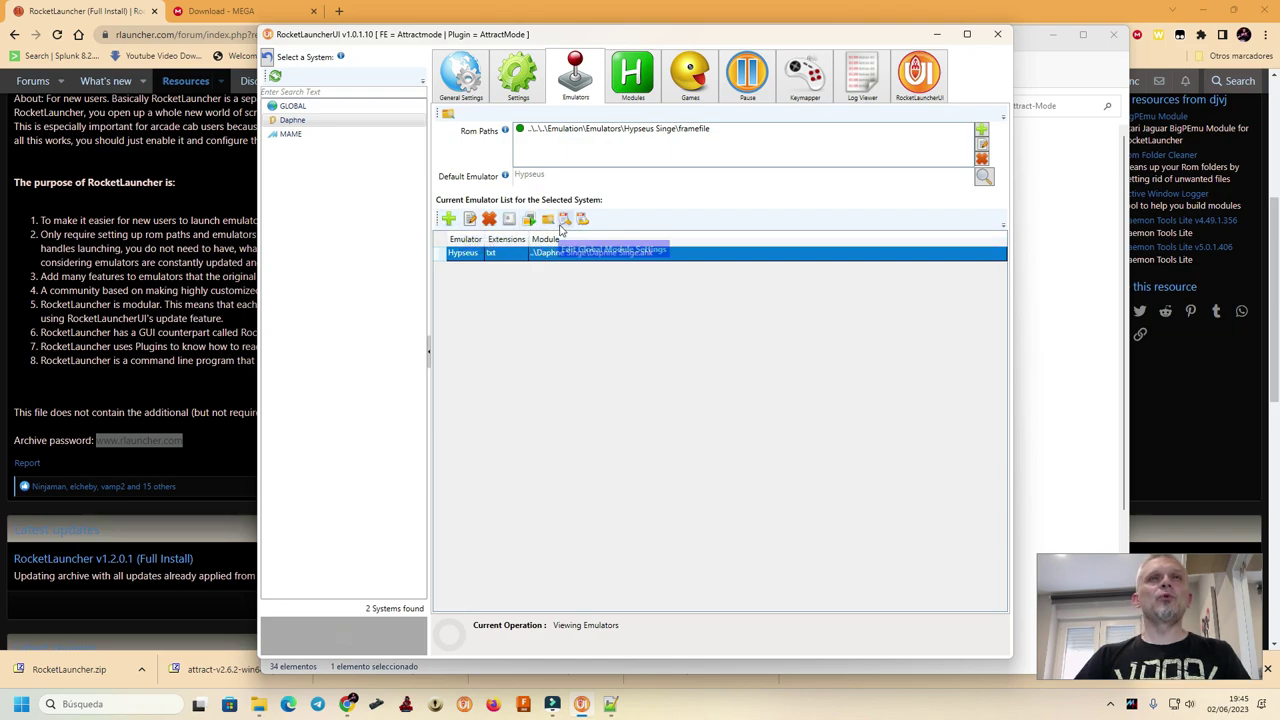
{"action": "double_click", "coordinate": [556, 254]}
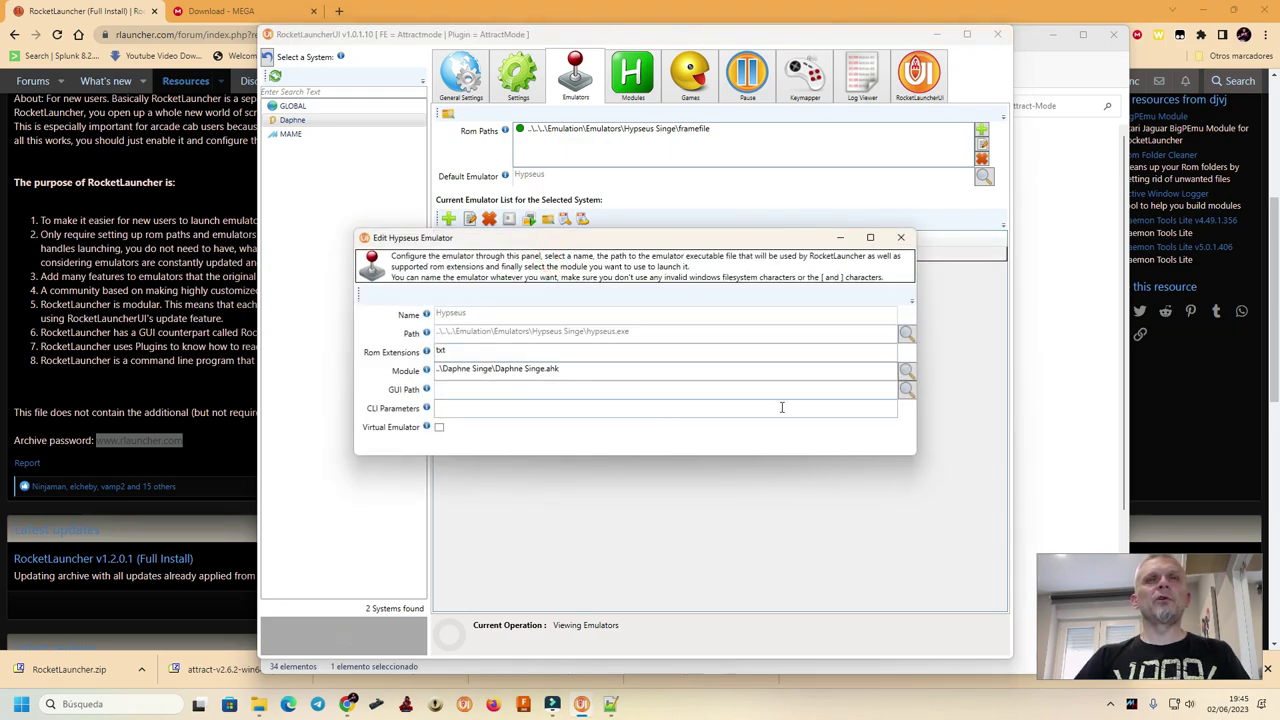
{"action": "left_click", "coordinate": [905, 373]}
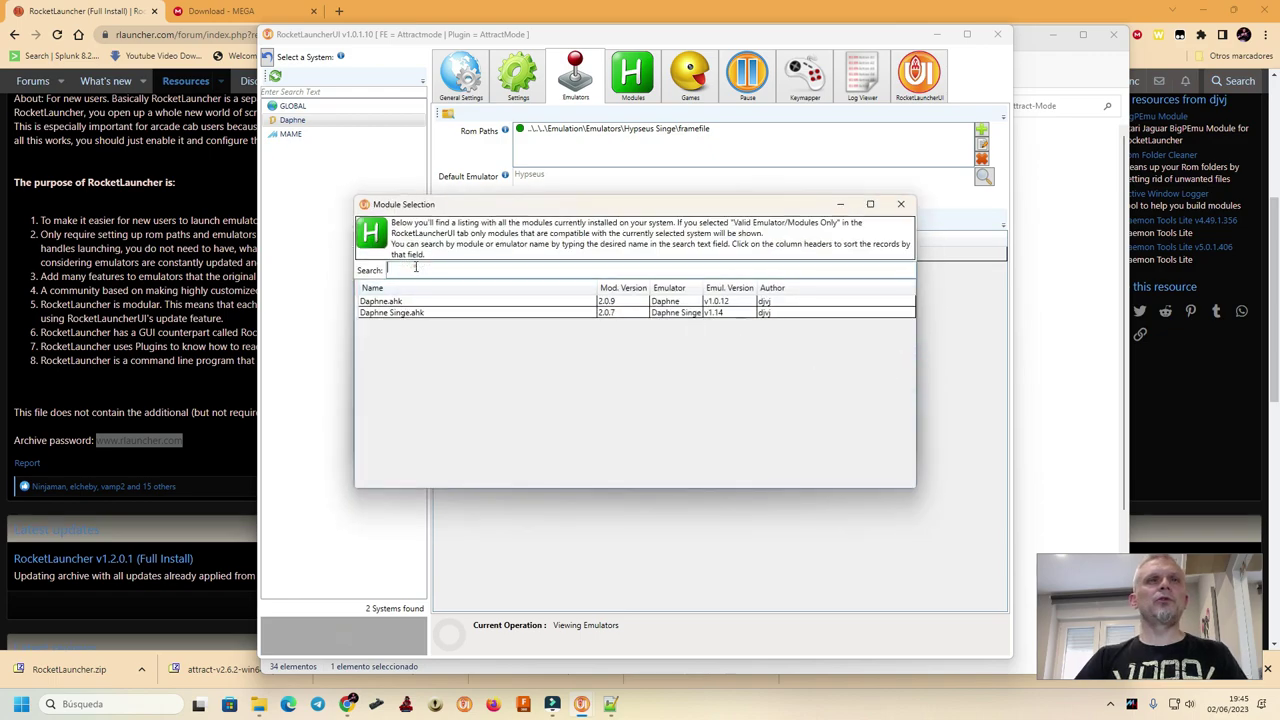
{"action": "type", "text": "hy"}
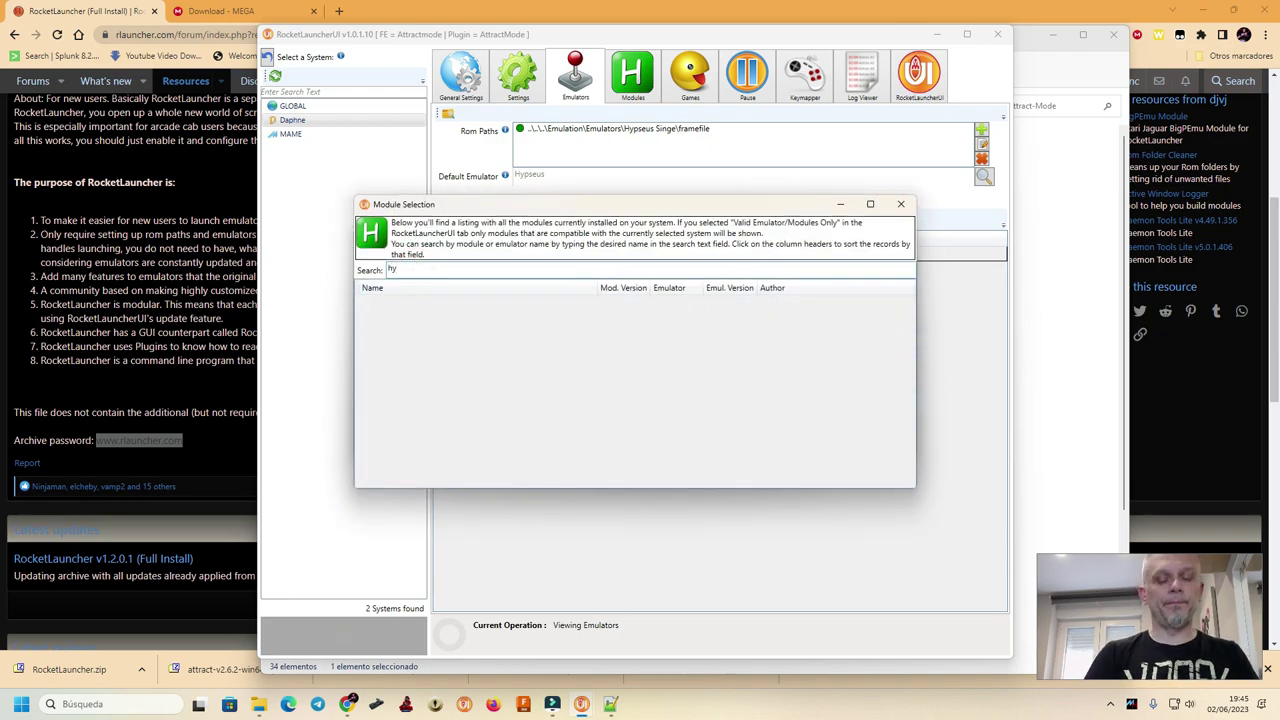
{"action": "key", "text": "BackSpace"}
{"action": "key", "text": "BackSpace"}
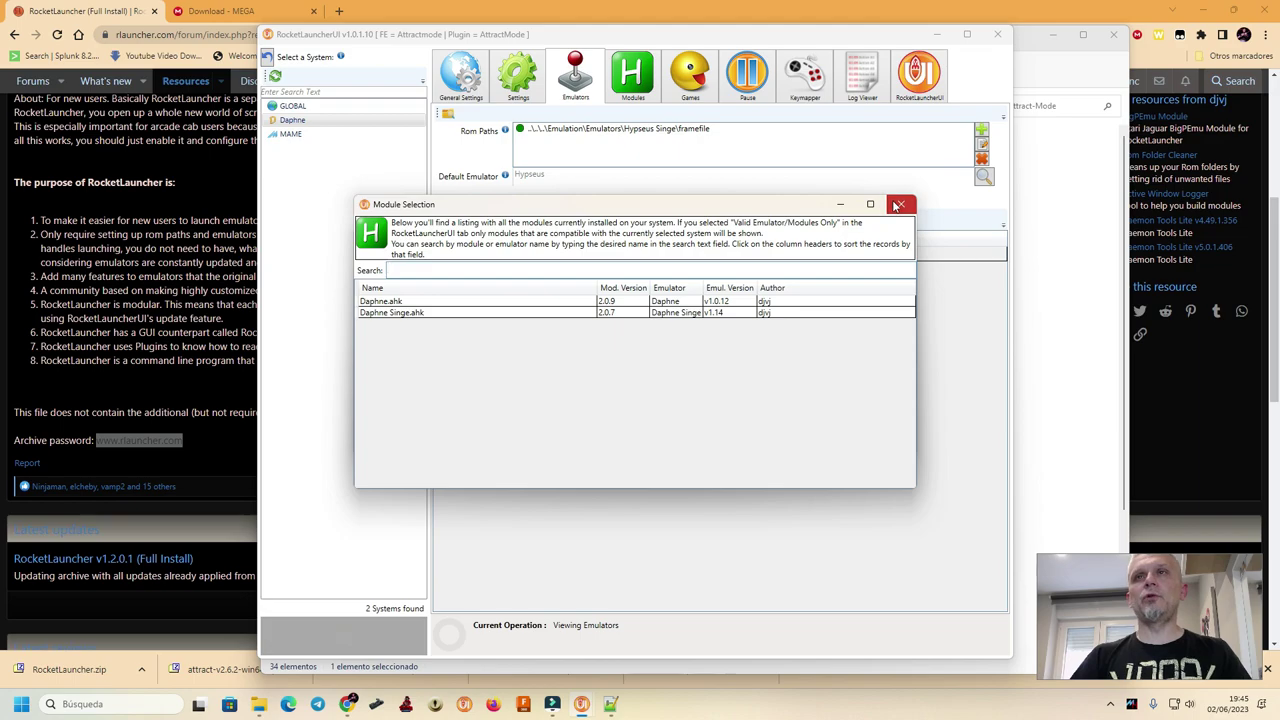
{"action": "left_click", "coordinate": [897, 205]}
{"action": "left_click", "coordinate": [902, 238]}
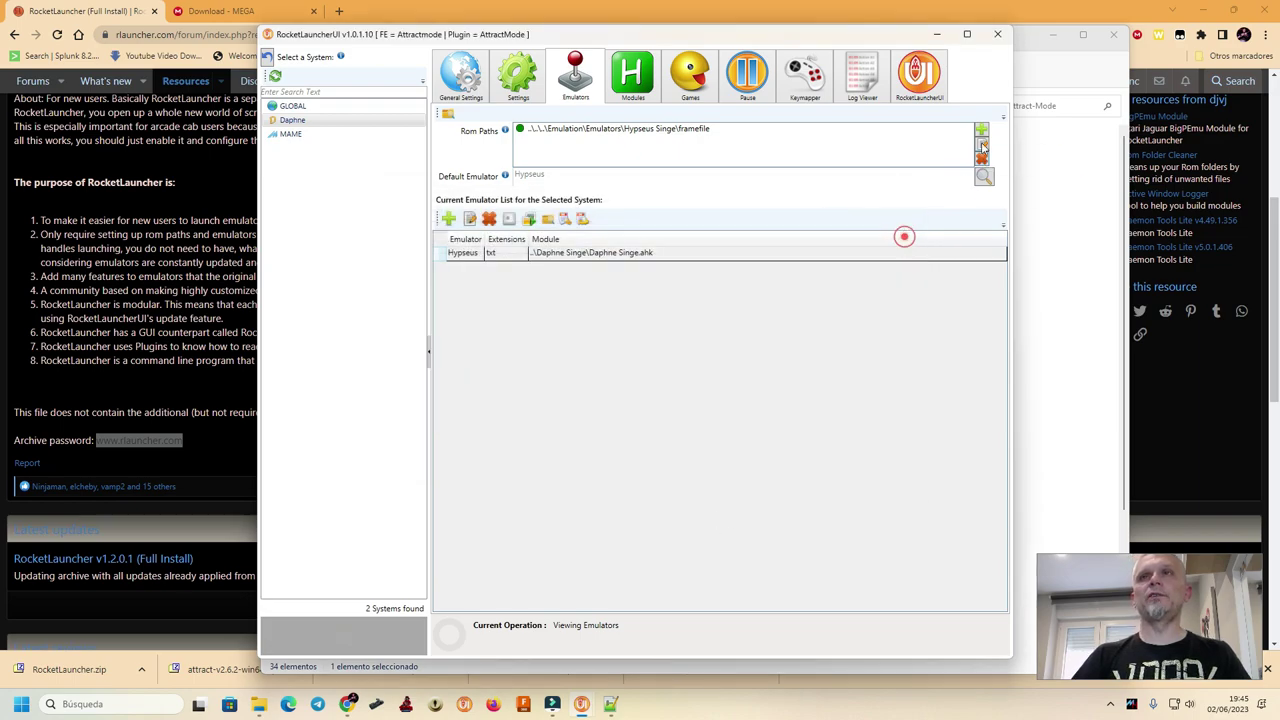
Close RocketLauncherUI and start it again from Attract-Mode\plugins\RocketLauncher\RocketLauncherUI.
{"action": "left_click", "coordinate": [1000, 35]}
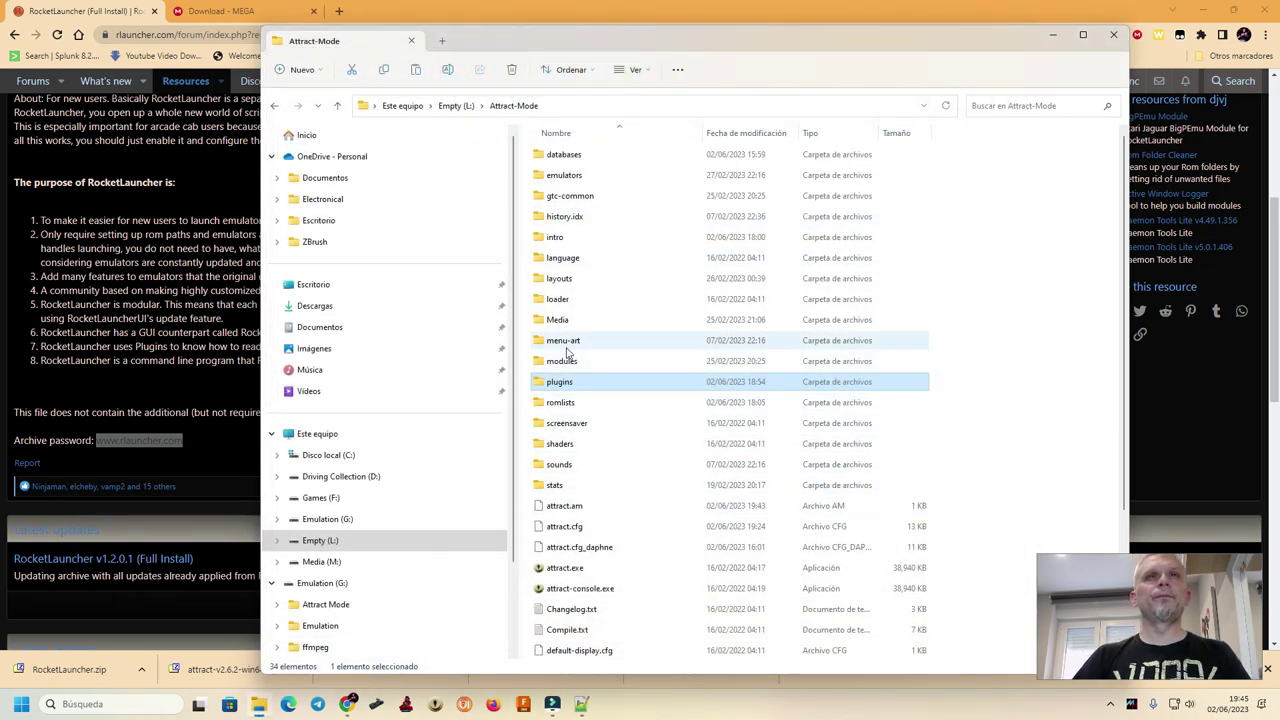
{"action": "double_click", "coordinate": [564, 386]}
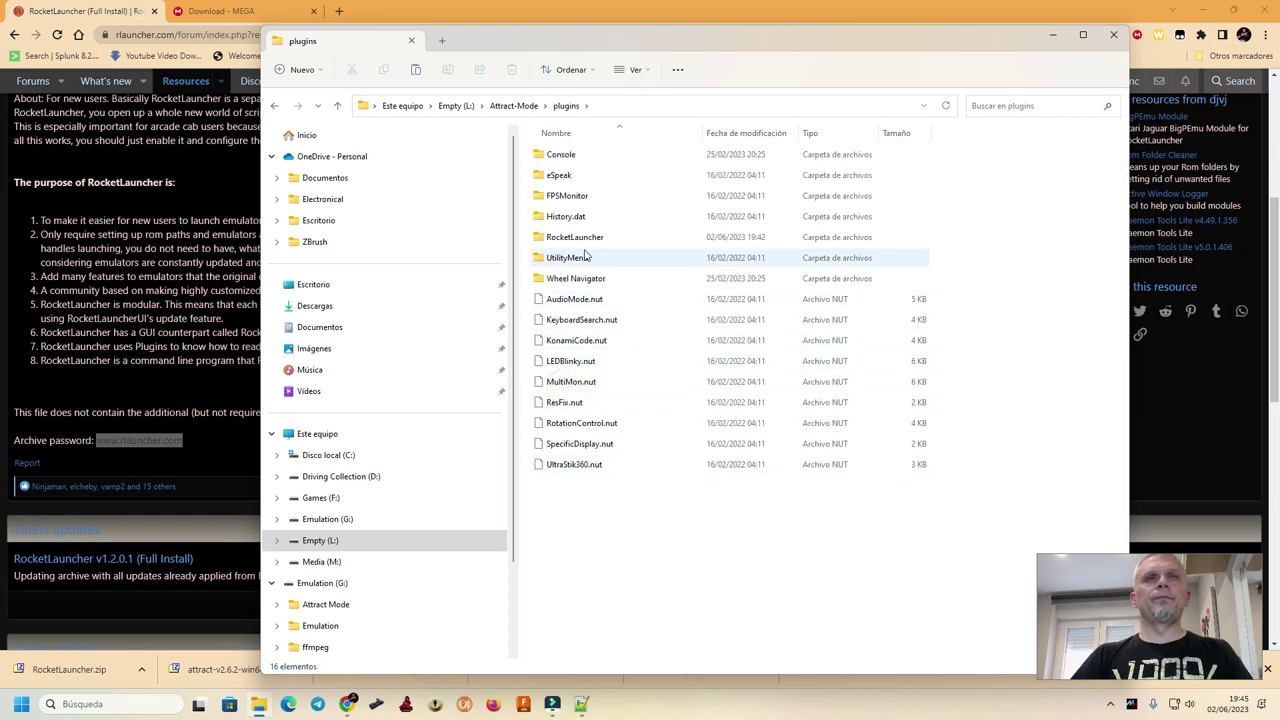
{"action": "left_click", "coordinate": [586, 240]}
{"action": "double_click", "coordinate": [586, 240]}
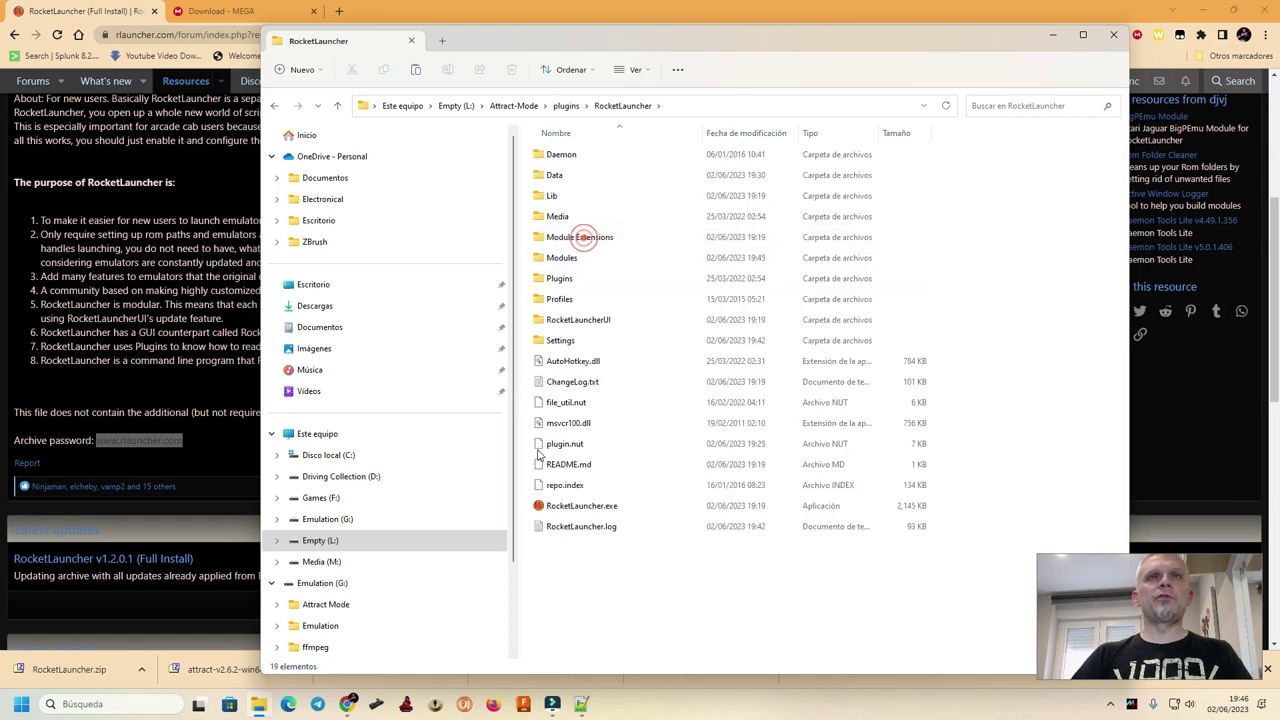
{"action": "double_click", "coordinate": [591, 322]}
{"action": "left_click", "coordinate": [615, 341]}
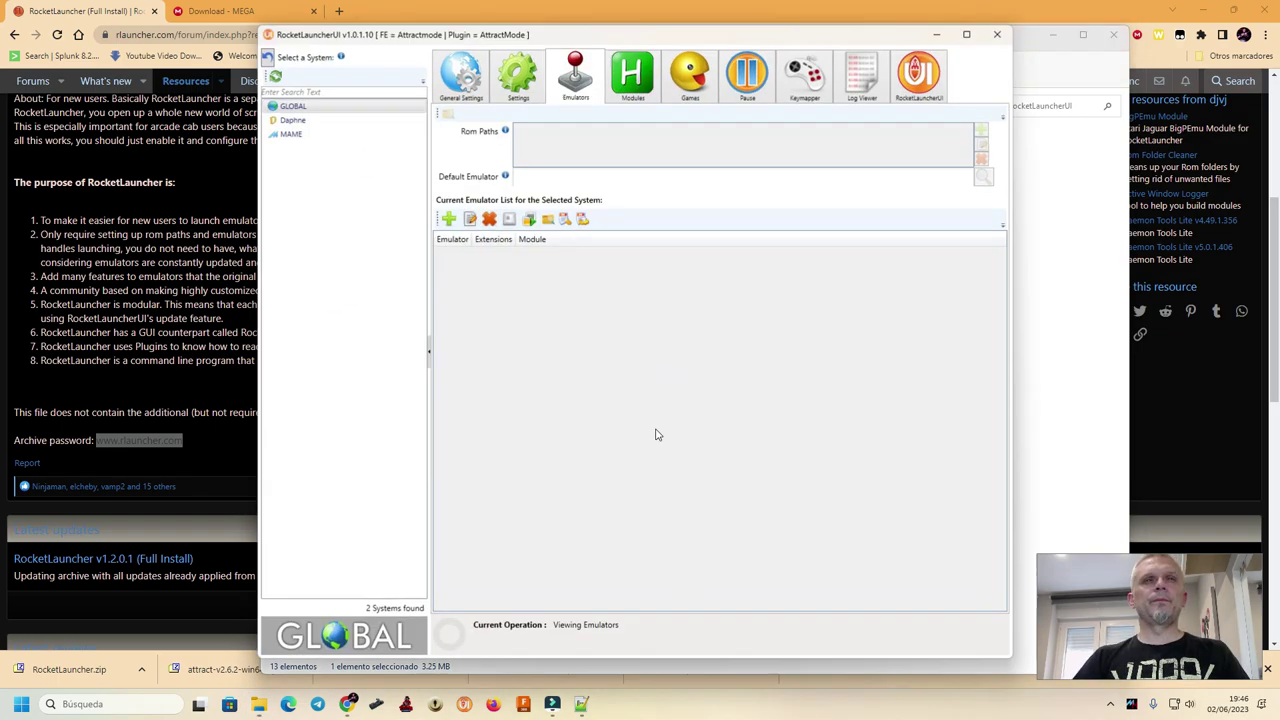
Assign the Hypseus.ahk module to Daphne's Hypseus emulator and save the emulator.
{"action": "left_click", "coordinate": [293, 120]}
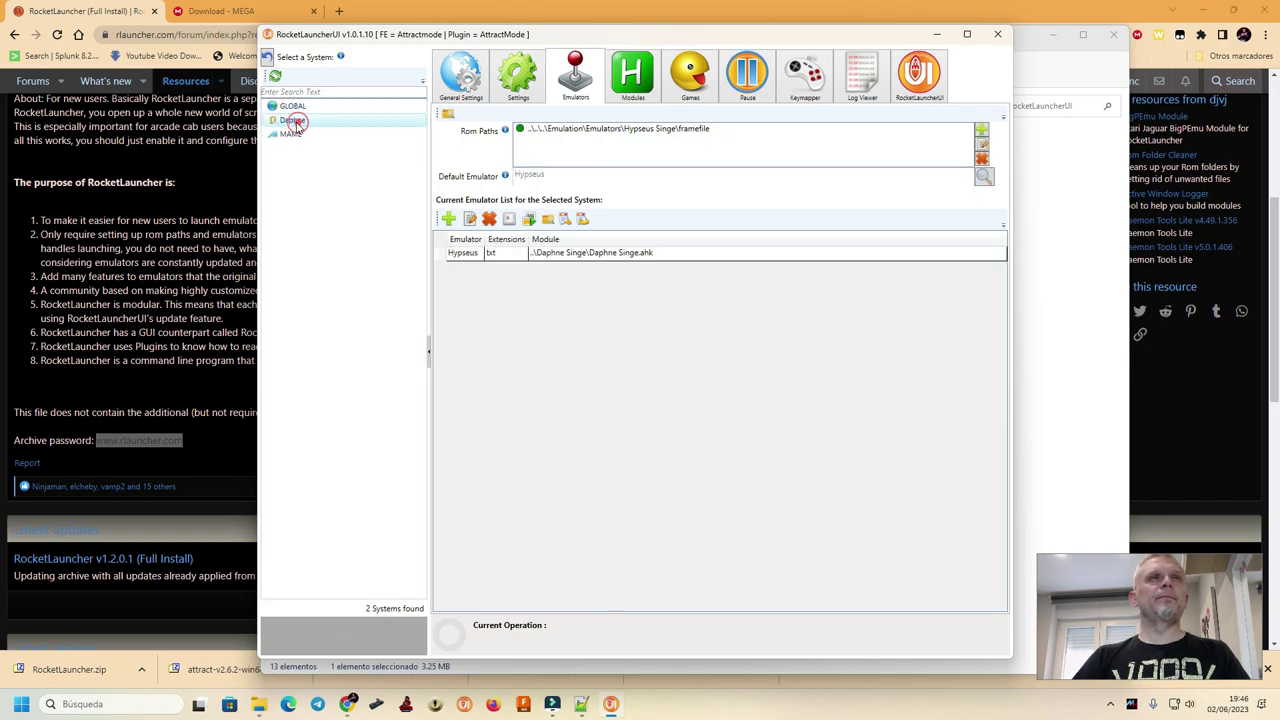
{"action": "double_click", "coordinate": [601, 259]}
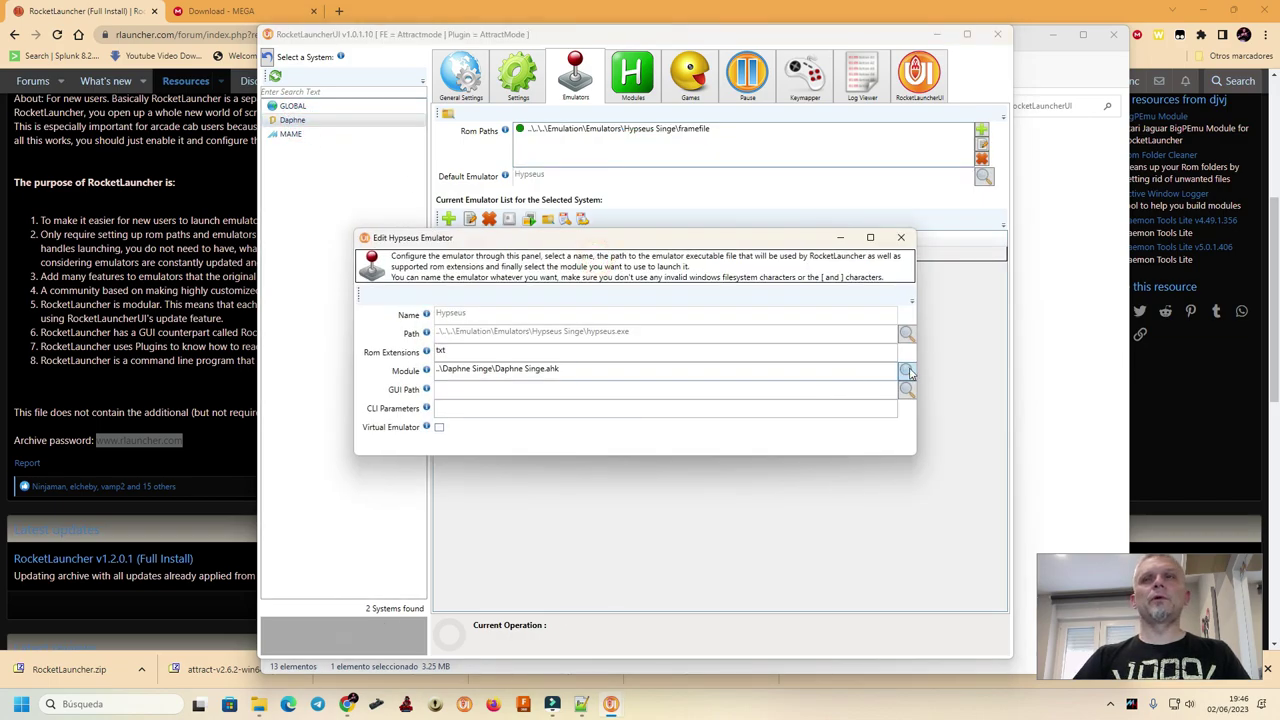
{"action": "left_click", "coordinate": [907, 370]}
{"action": "left_click", "coordinate": [401, 325]}
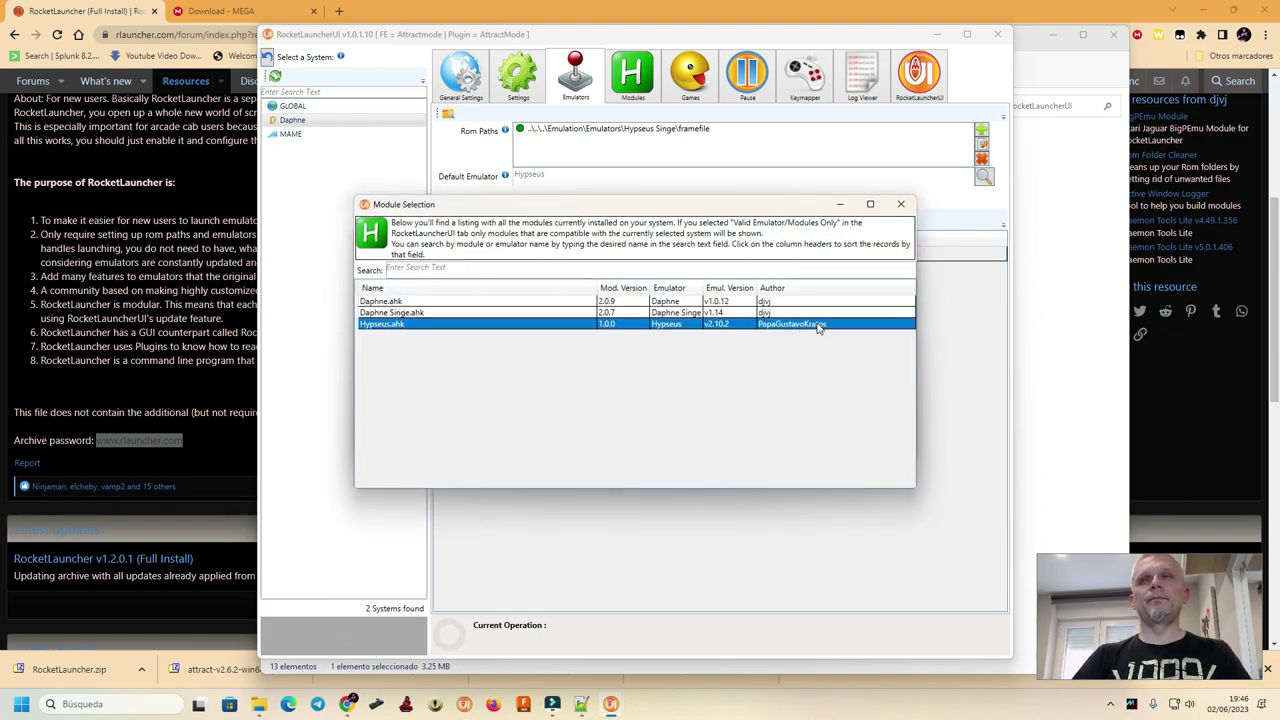
{"action": "double_click", "coordinate": [421, 326]}
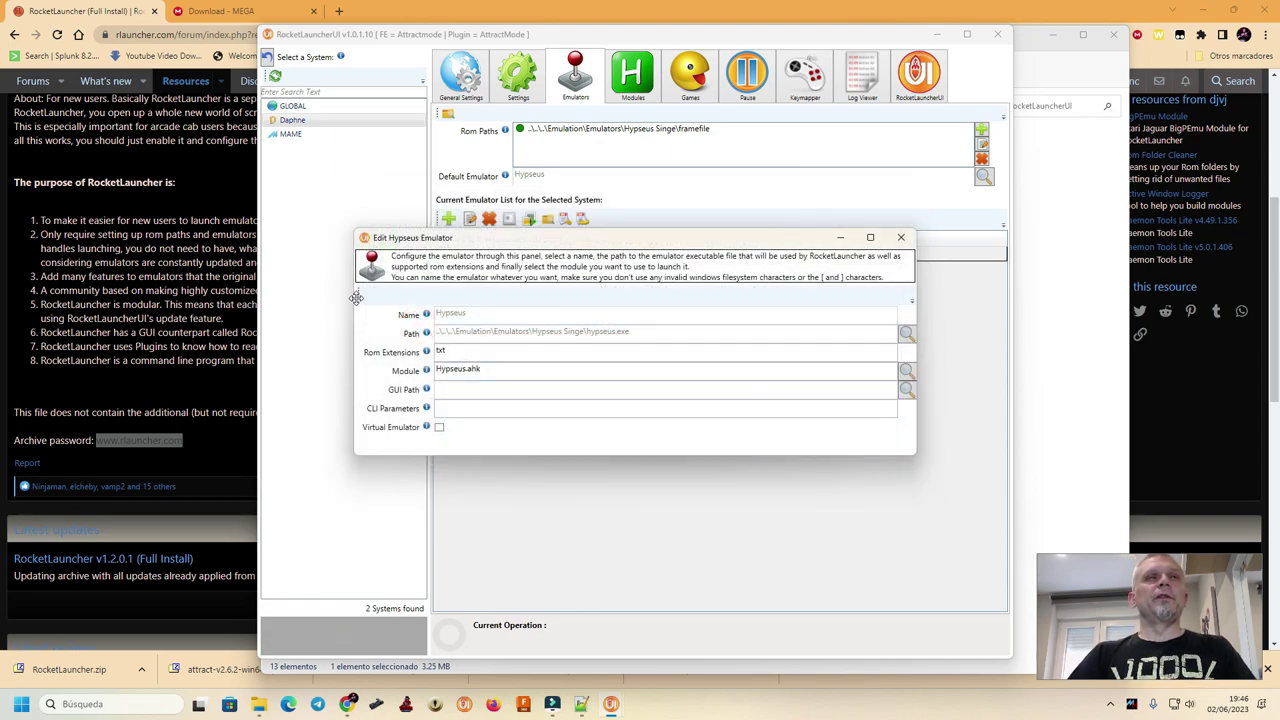
{"action": "left_click", "coordinate": [900, 238]}
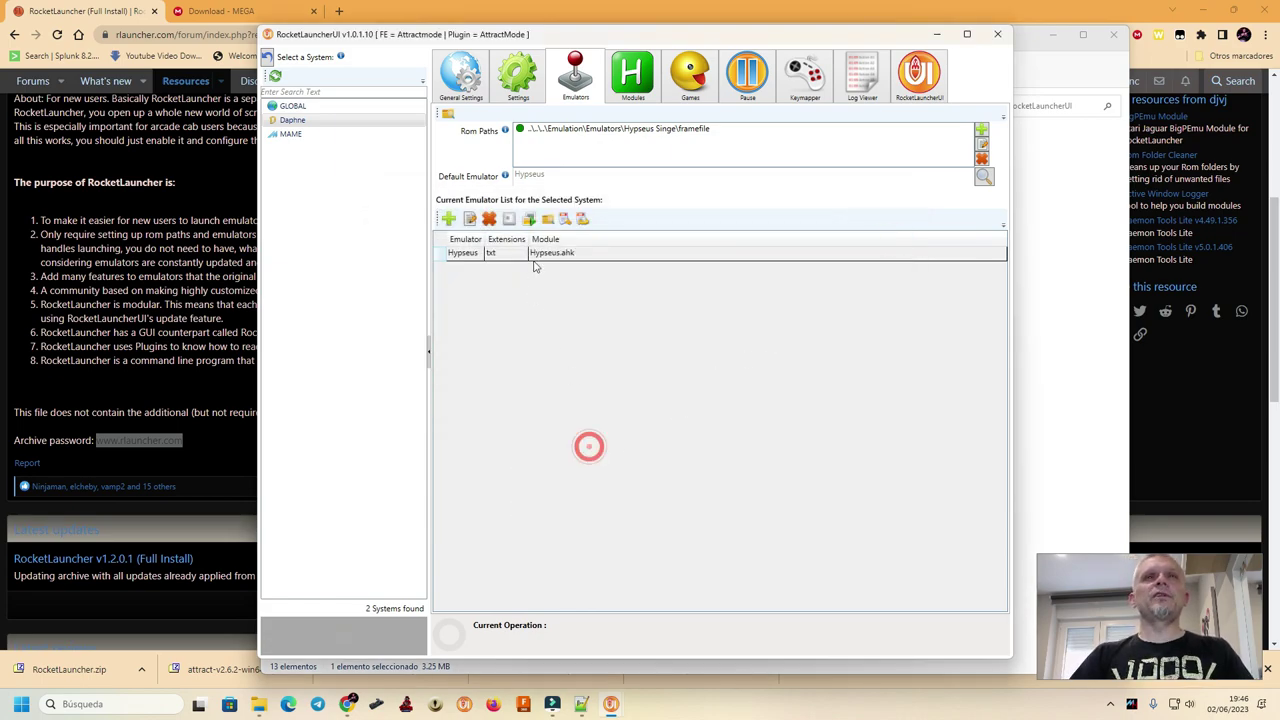
Open the global module settings of Hypseus.ahk and view its rom settings for Daphne.
{"action": "left_click", "coordinate": [546, 256]}
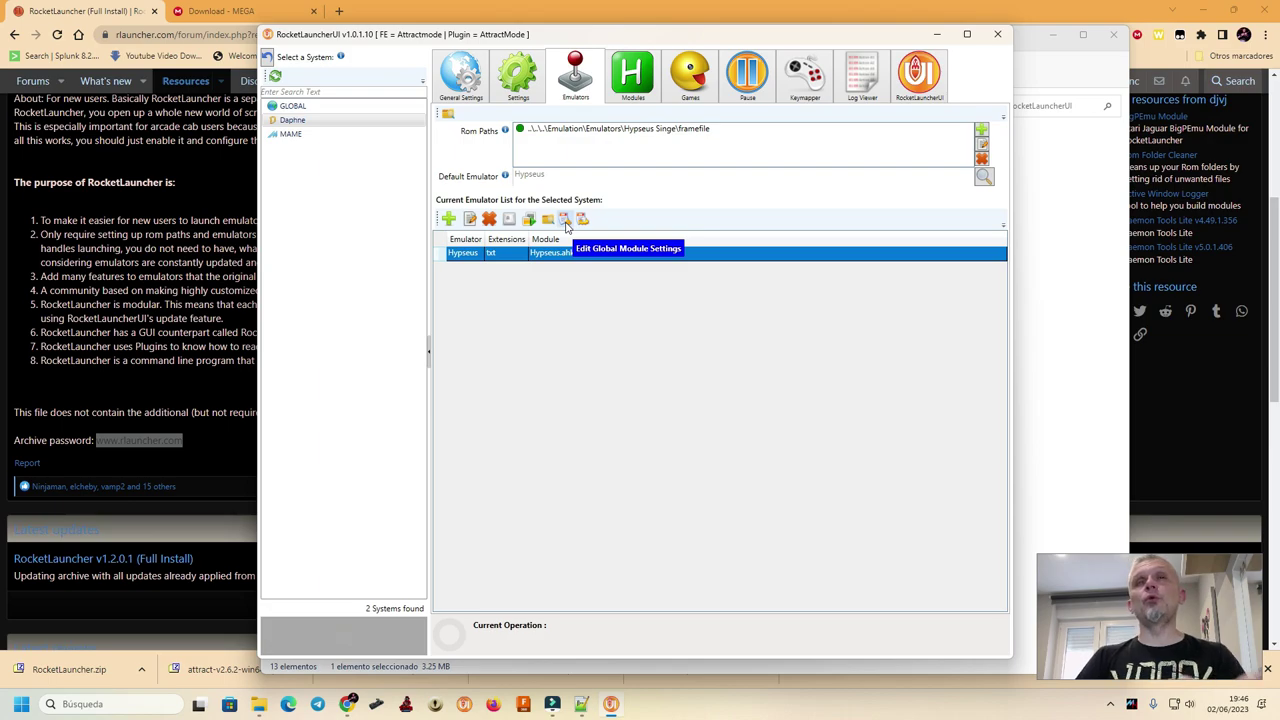
{"action": "left_click", "coordinate": [566, 224]}
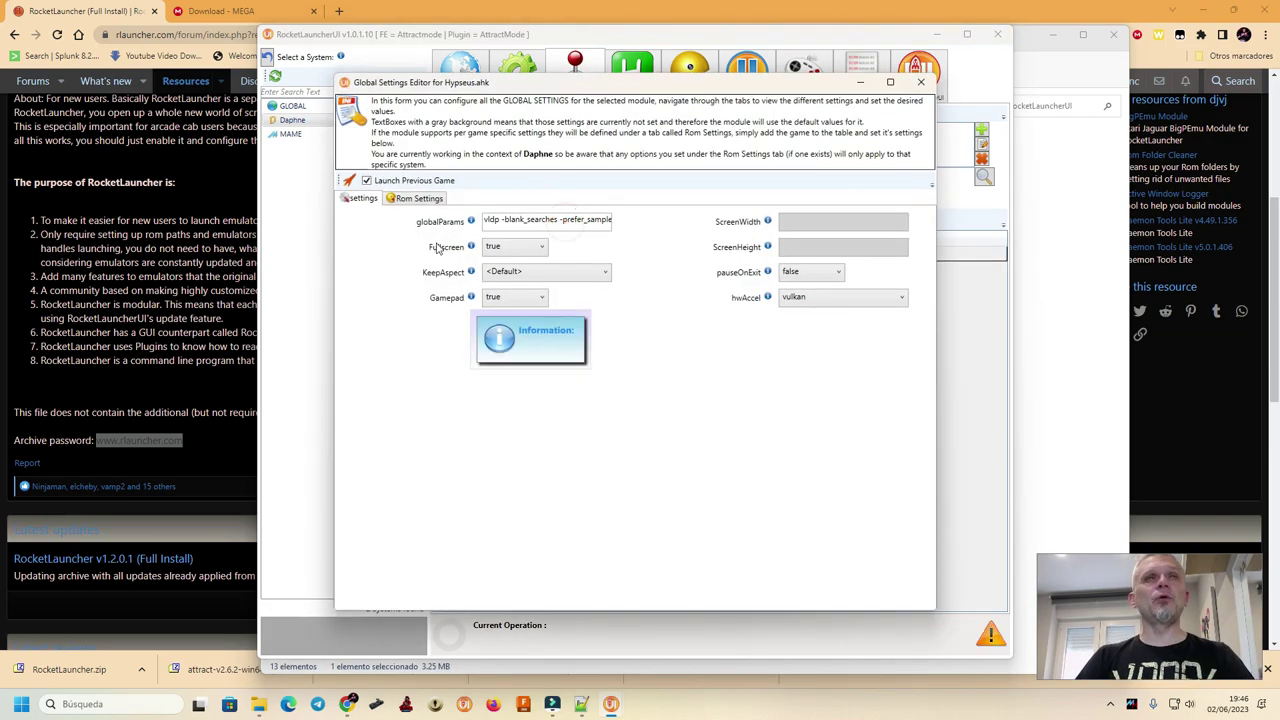
{"action": "left_click", "coordinate": [420, 199]}
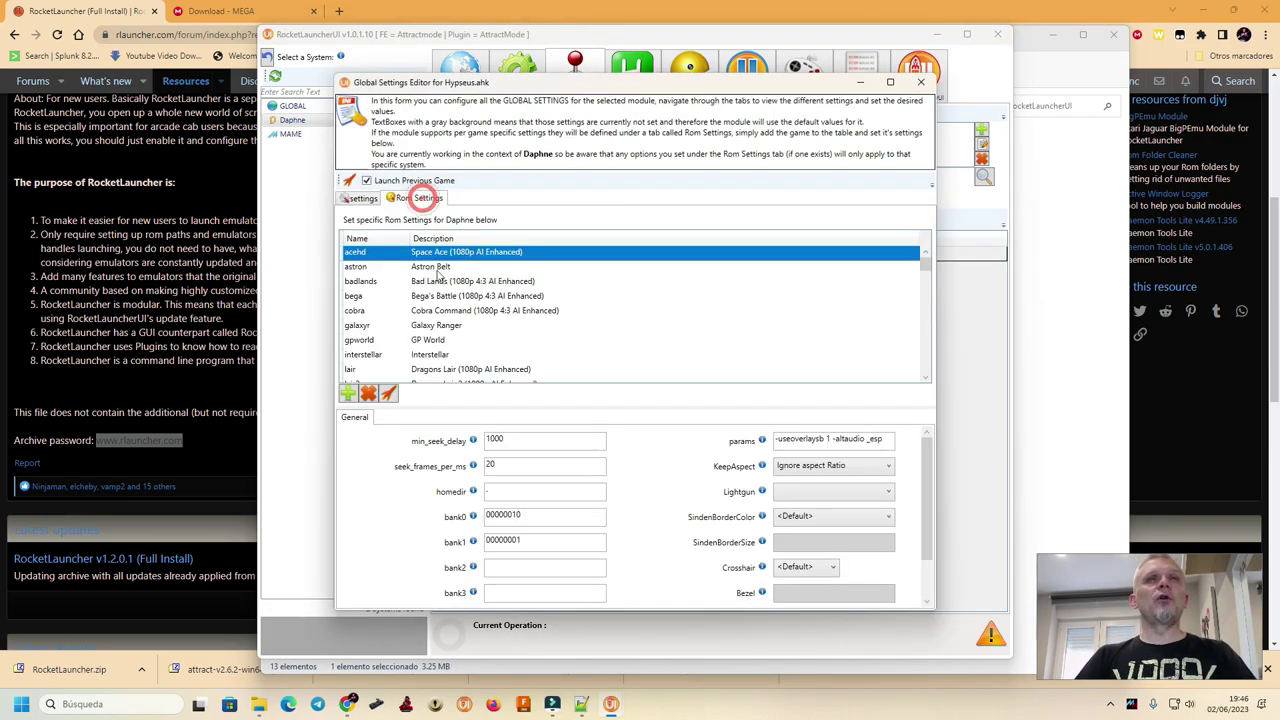
Look through the Daphne rom settings of Hypseus.ahk, including the per-game options, then close the settings editor and minimize RocketLauncherUI.
{"action": "scroll", "coordinate": [437, 287], "scroll_direction": "down", "scroll_amount": 5}
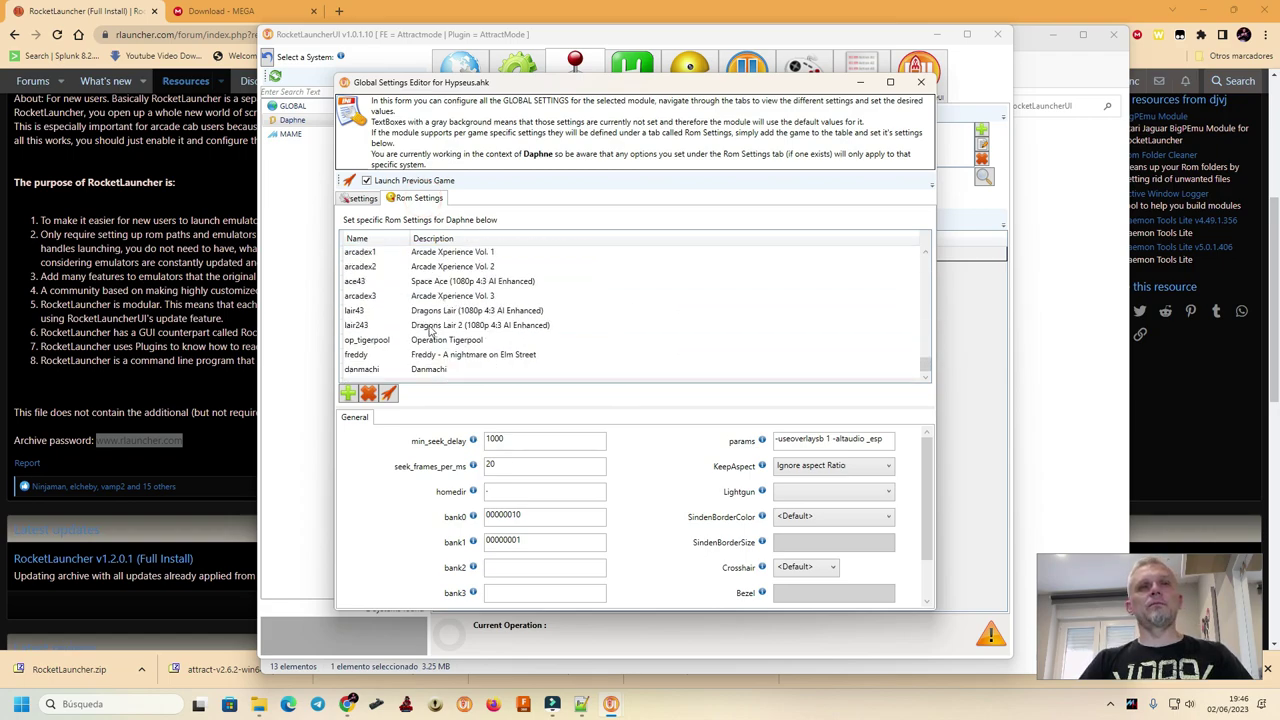
{"action": "scroll", "coordinate": [447, 315], "scroll_direction": "up", "scroll_amount": 3}
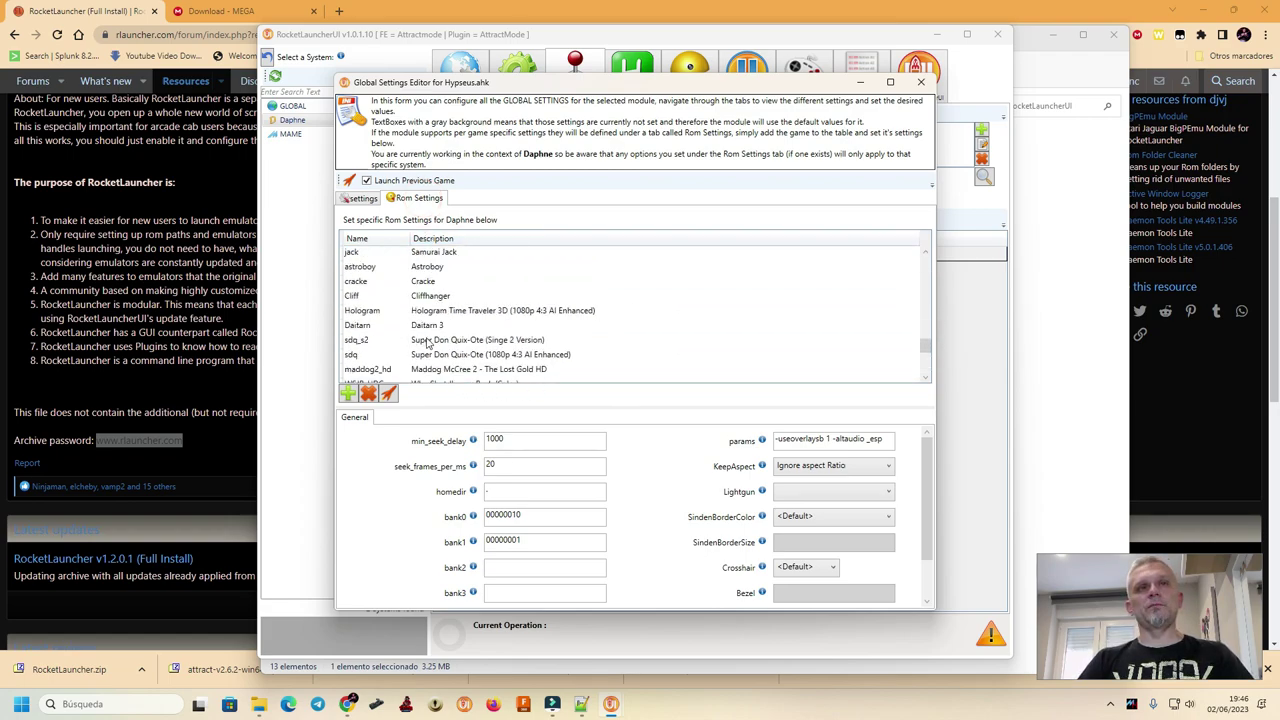
{"action": "scroll", "coordinate": [573, 497], "scroll_direction": "down", "scroll_amount": 2}
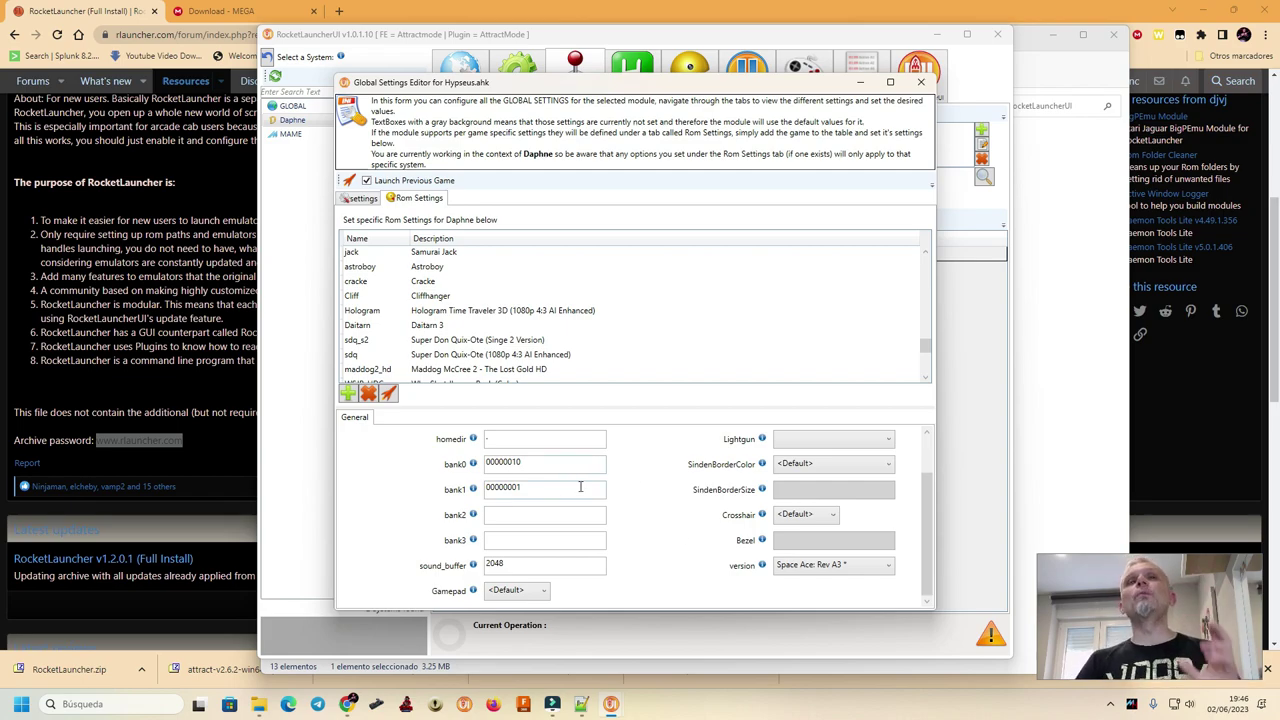
{"action": "scroll", "coordinate": [573, 513], "scroll_direction": "up", "scroll_amount": 2}
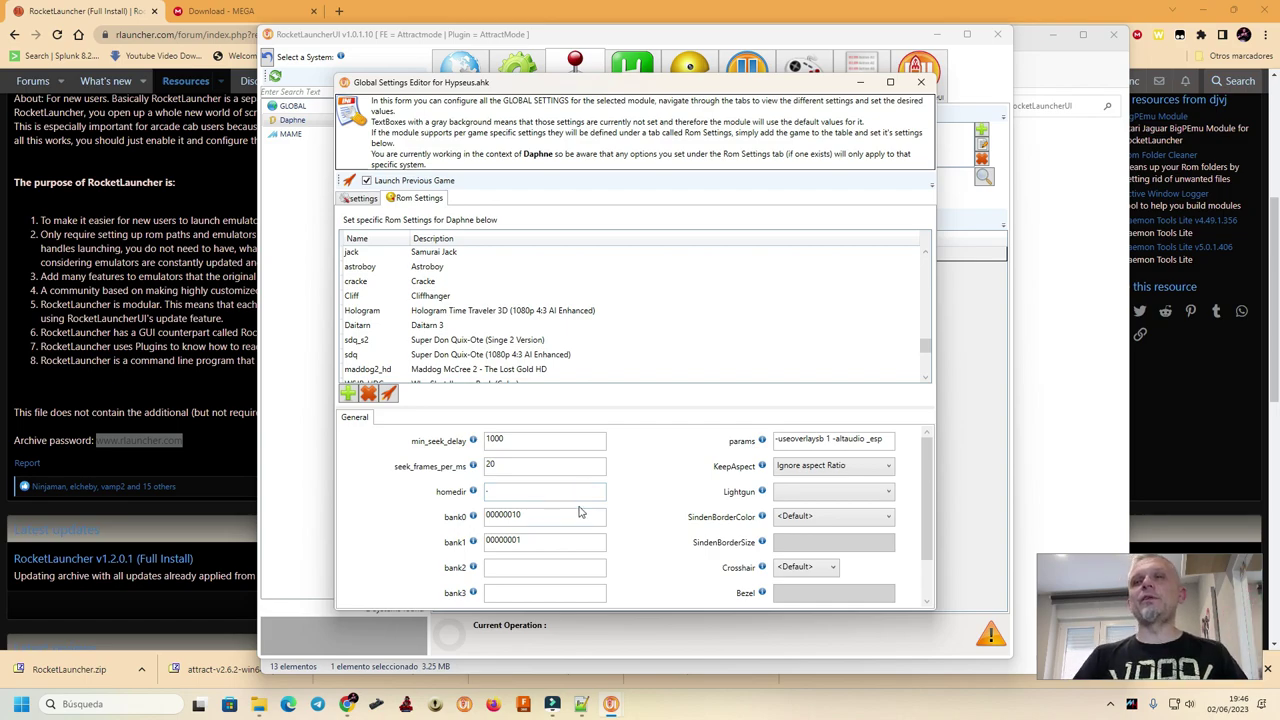
{"action": "scroll", "coordinate": [674, 487], "scroll_direction": "down", "scroll_amount": 2}
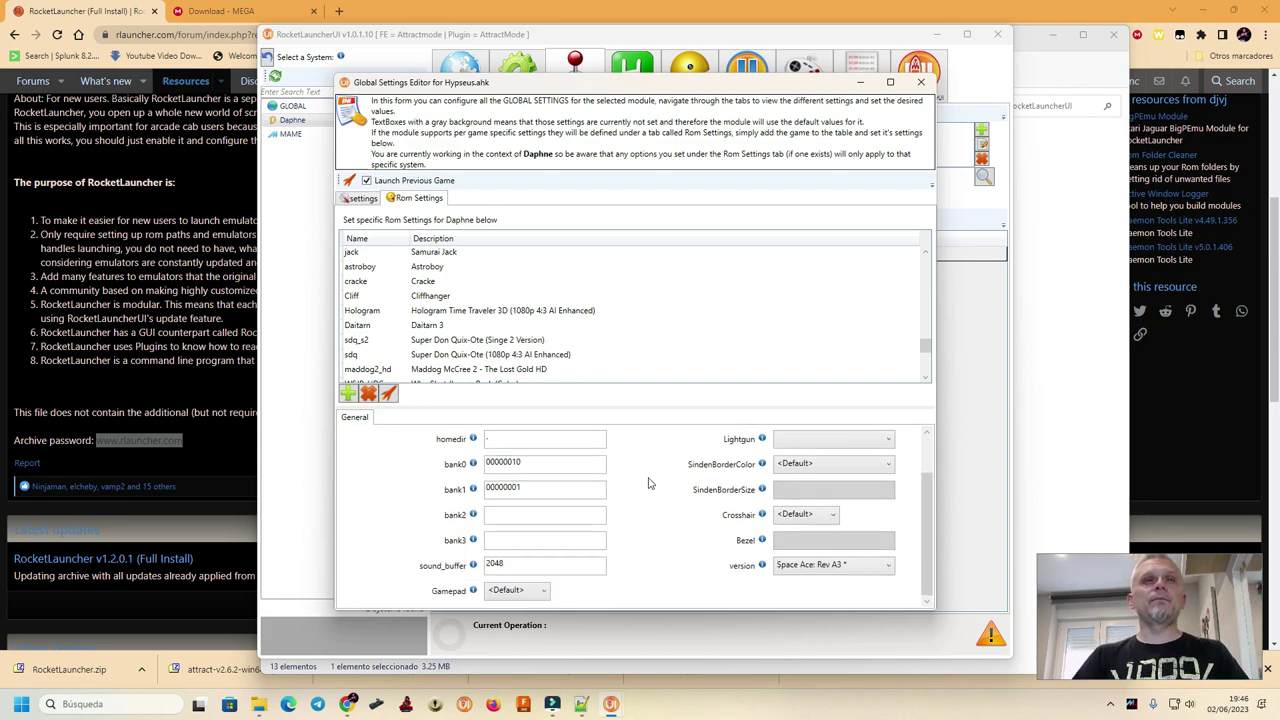
{"action": "left_click", "coordinate": [922, 81]}
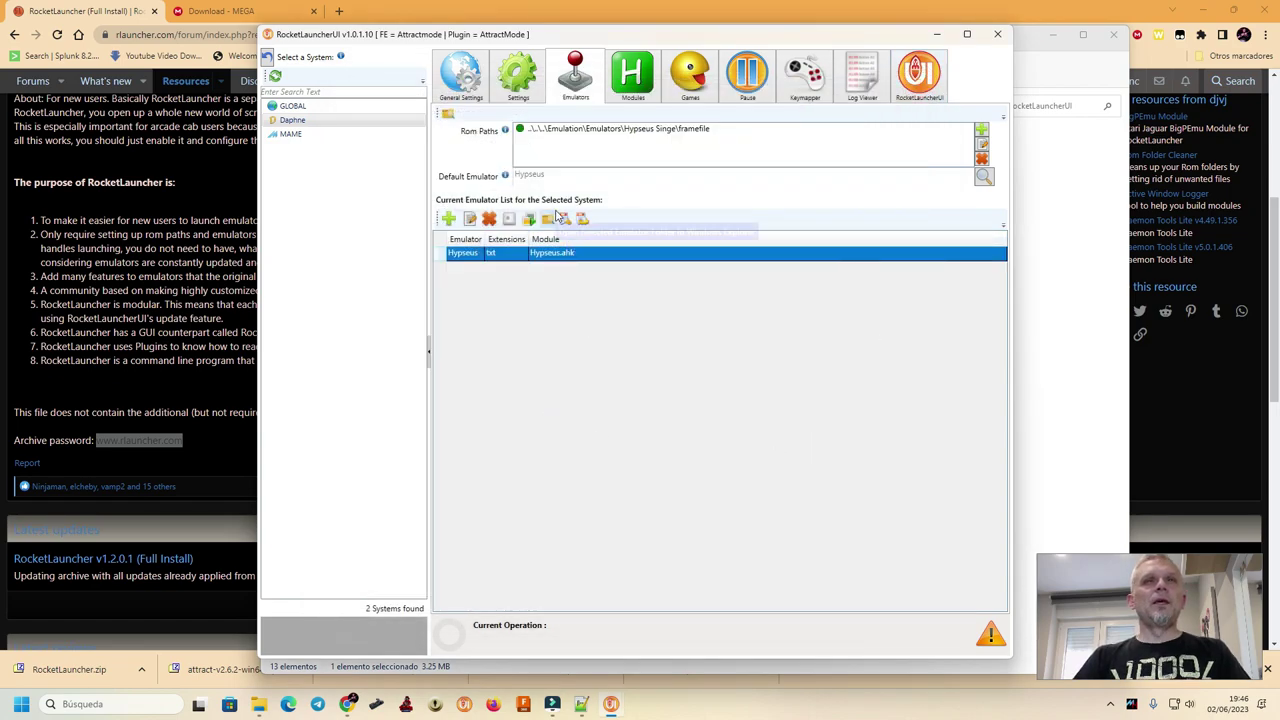
{"action": "left_click", "coordinate": [935, 36]}
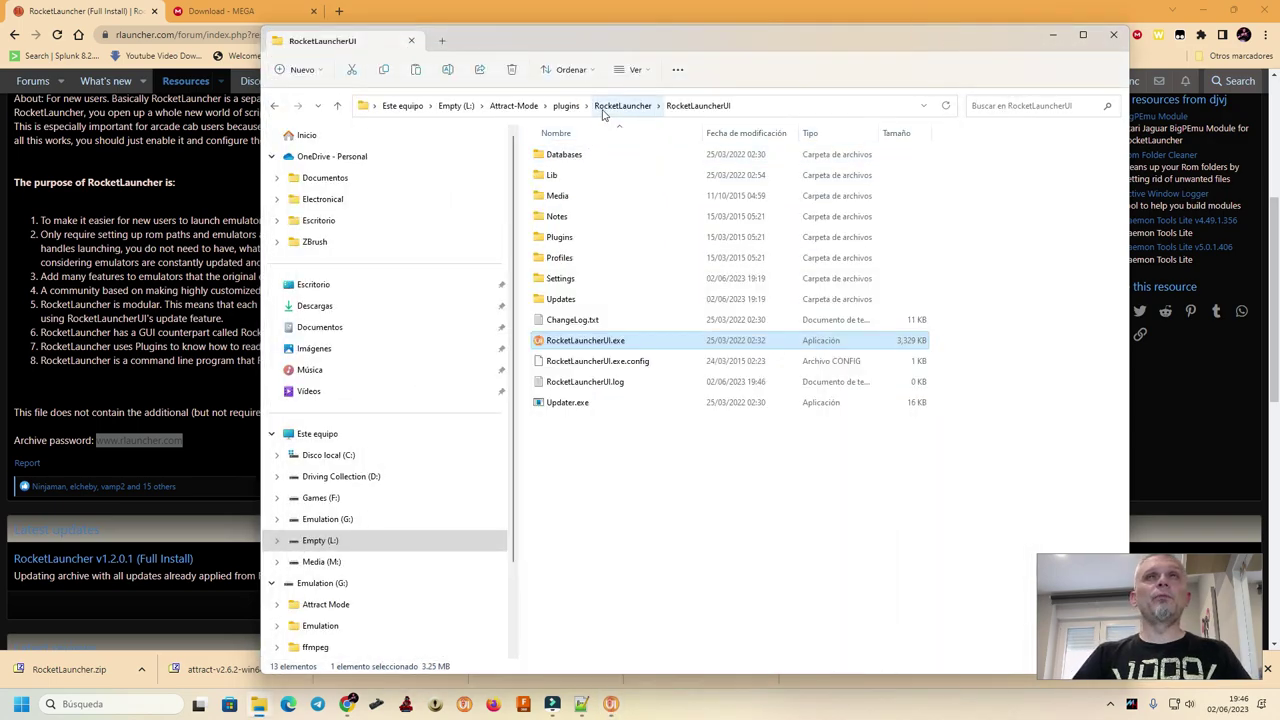
Open Attract-Mode\plugins\RocketLauncher\Media\Fade on drive L: and check which system folders it contains.
{"action": "left_click", "coordinate": [516, 106]}
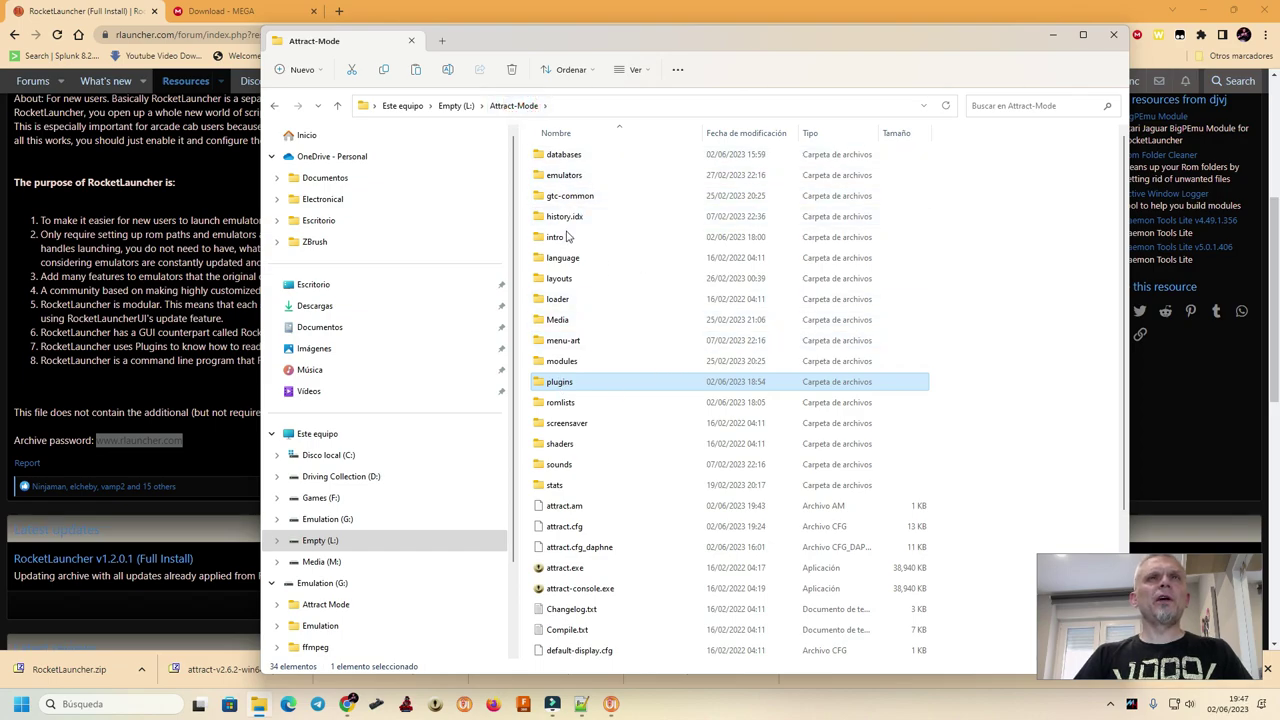
{"action": "double_click", "coordinate": [562, 380]}
{"action": "left_click", "coordinate": [594, 243]}
{"action": "double_click", "coordinate": [596, 248]}
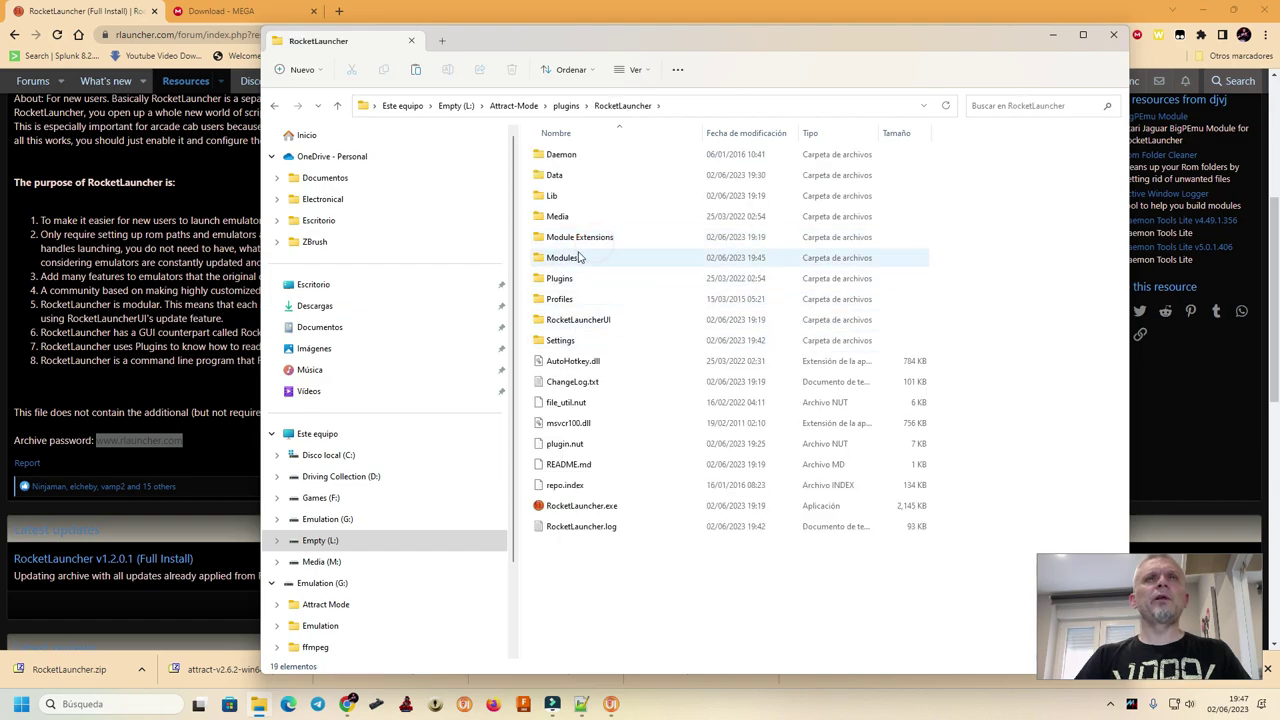
{"action": "double_click", "coordinate": [556, 218]}
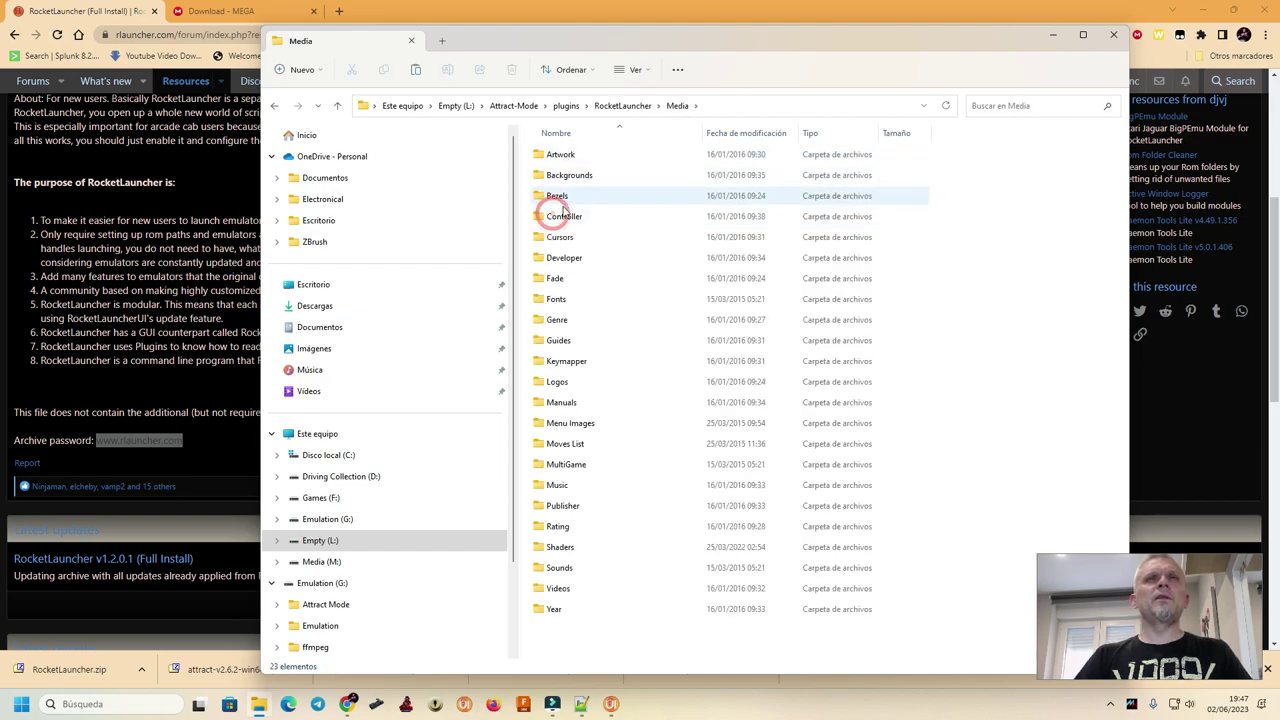
{"action": "left_click", "coordinate": [555, 293]}
{"action": "double_click", "coordinate": [555, 283]}
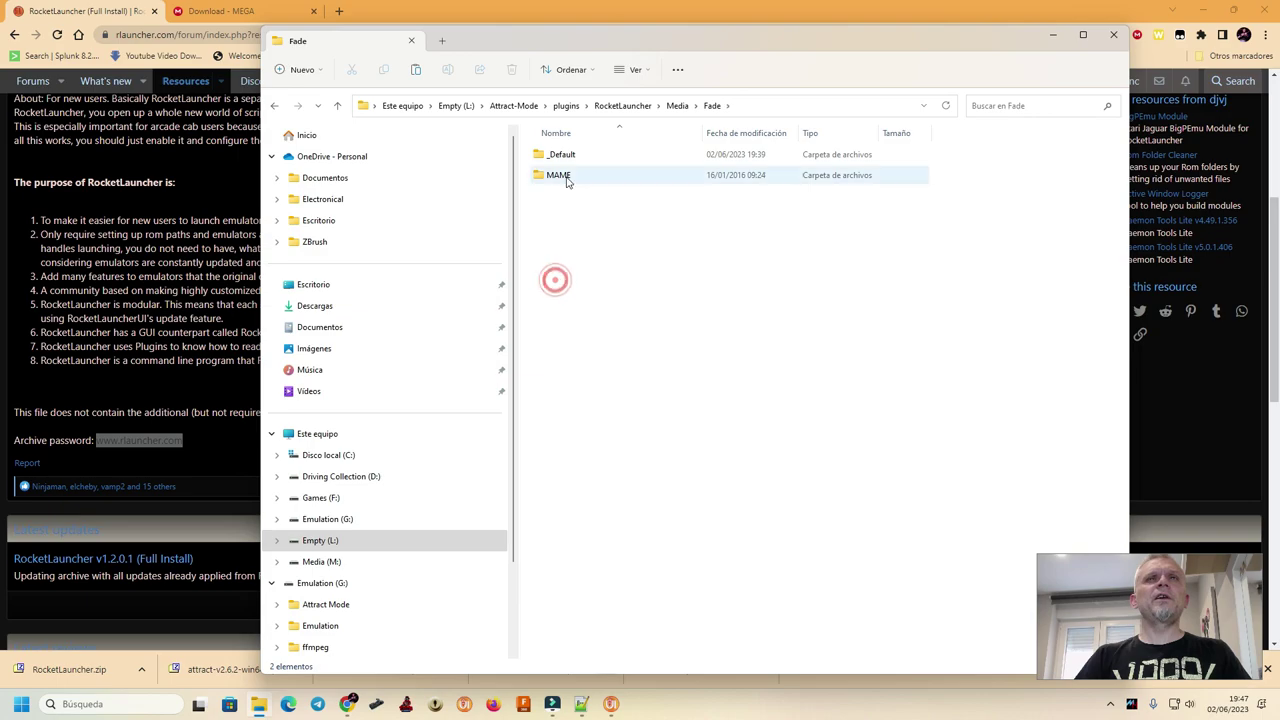
Copy the Daphne folder from backup\Attract-Mode - copia\plugins\RocketLauncher\Media\Fade on drive L:.
{"action": "left_click", "coordinate": [458, 106]}
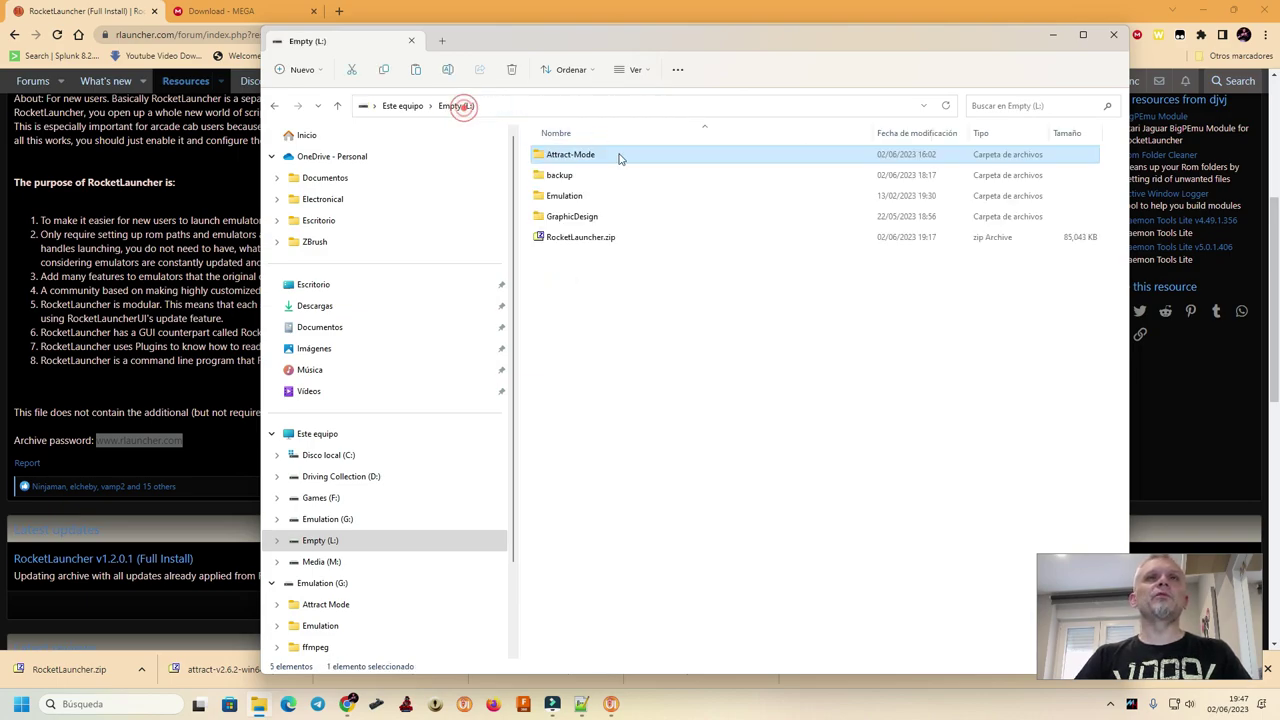
{"action": "double_click", "coordinate": [556, 176]}
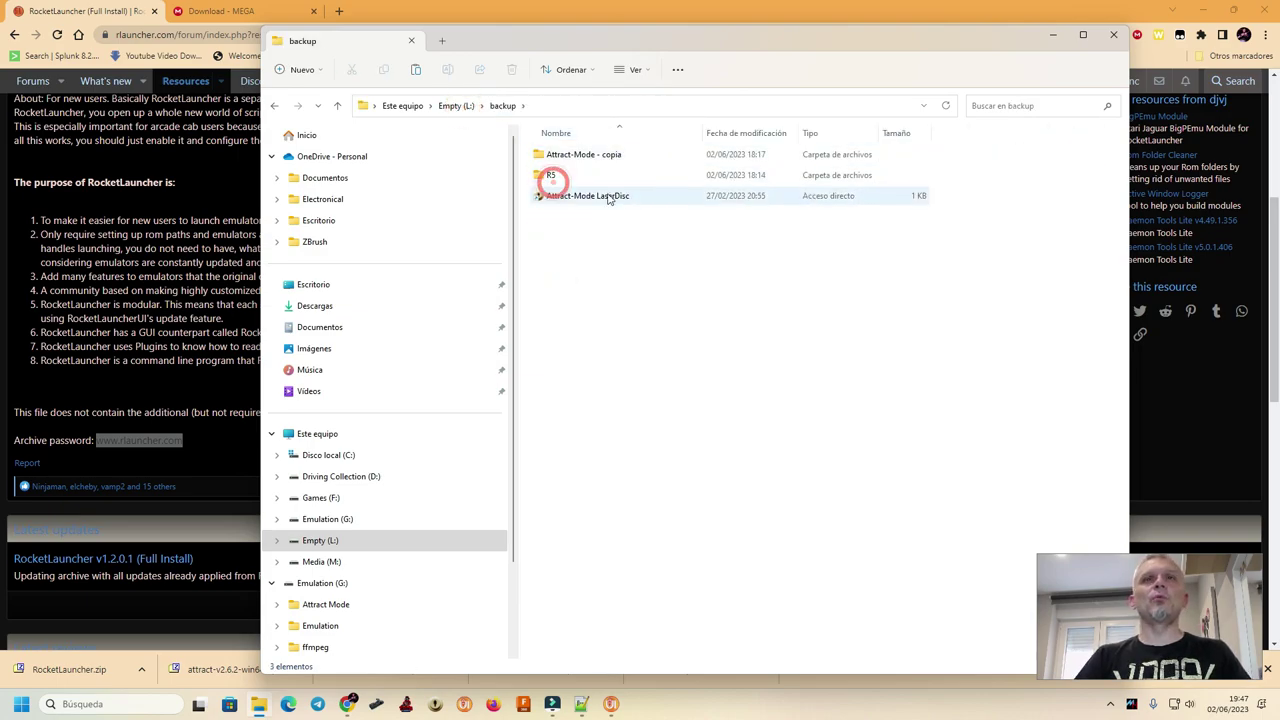
{"action": "double_click", "coordinate": [558, 156]}
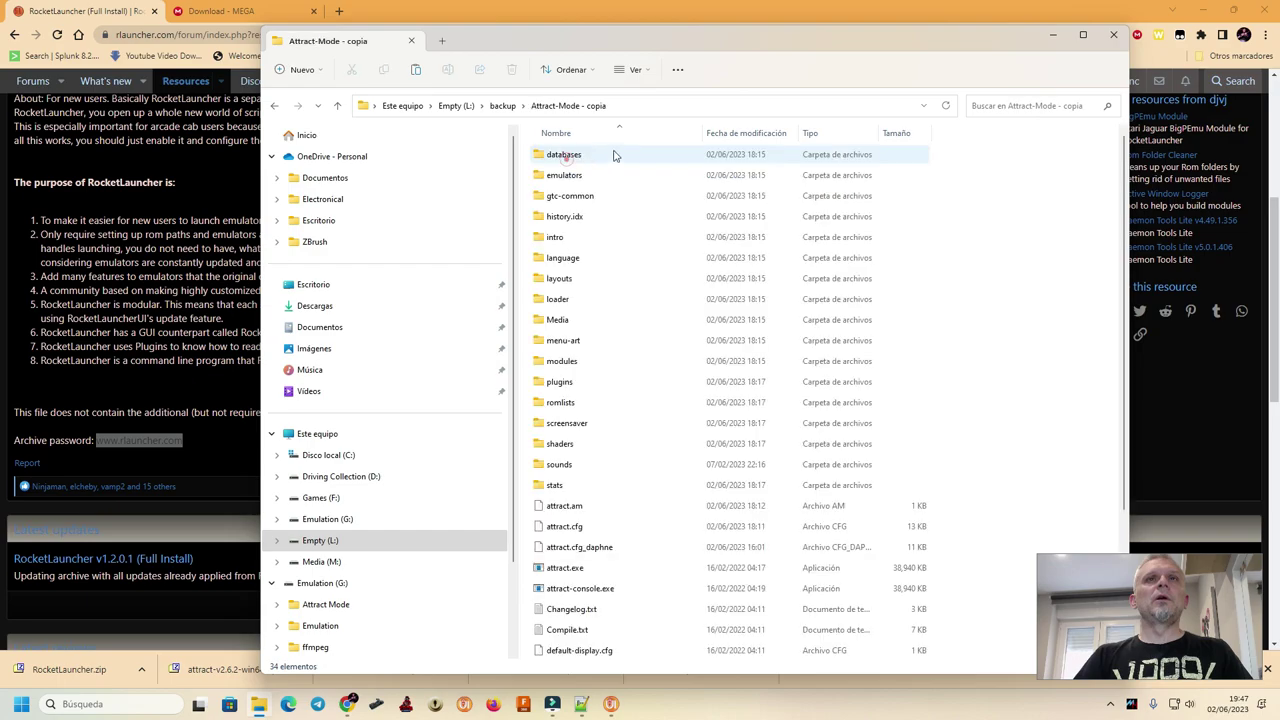
{"action": "double_click", "coordinate": [580, 381]}
{"action": "double_click", "coordinate": [578, 240]}
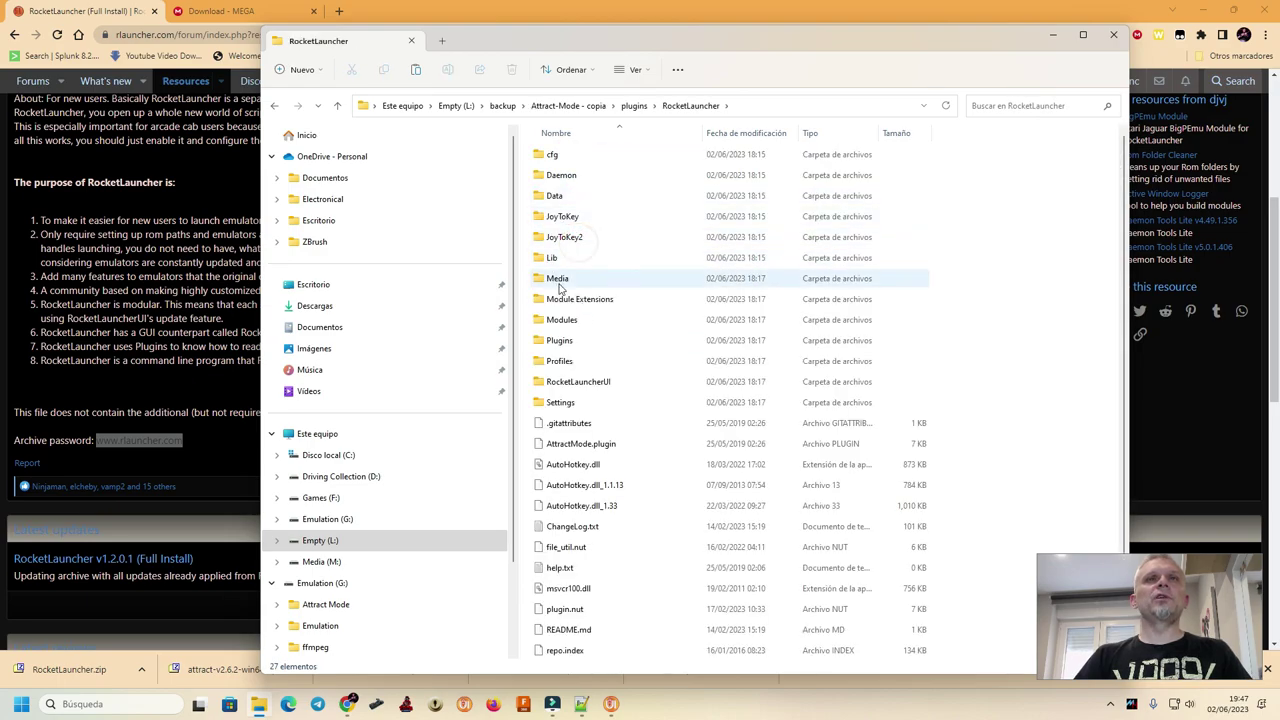
{"action": "double_click", "coordinate": [556, 279]}
{"action": "double_click", "coordinate": [558, 284]}
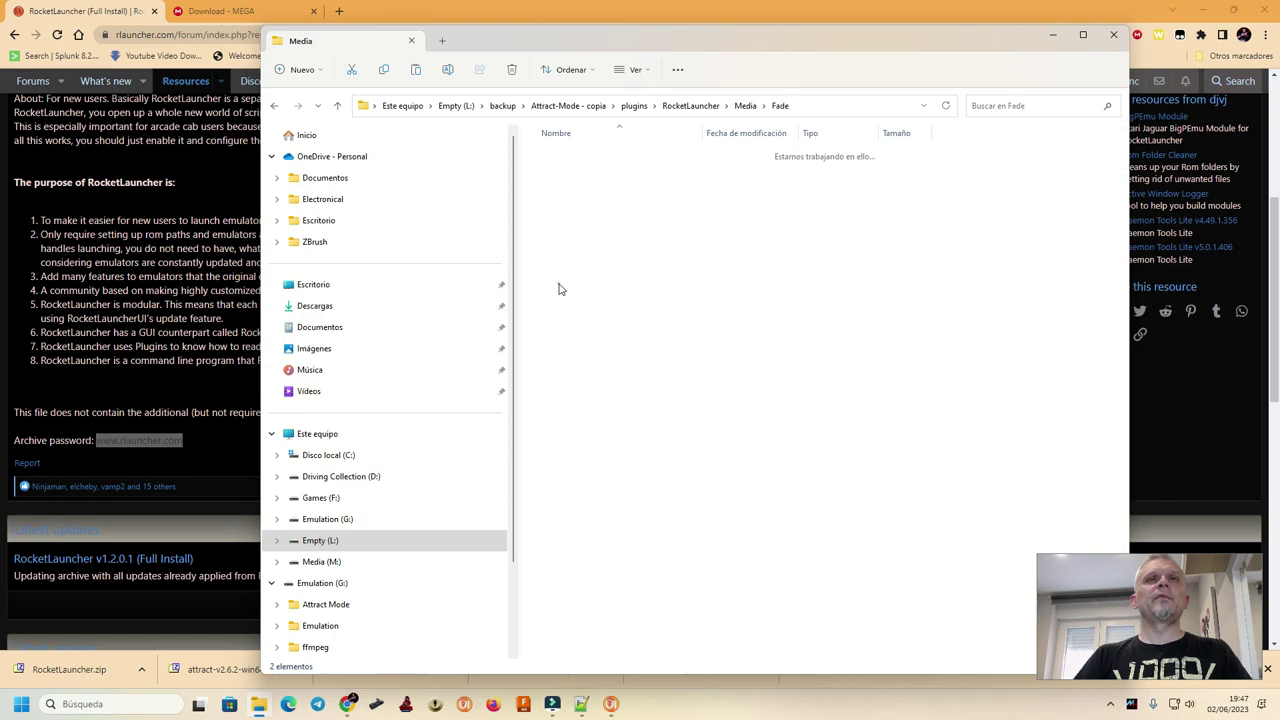
{"action": "left_click", "coordinate": [566, 182]}
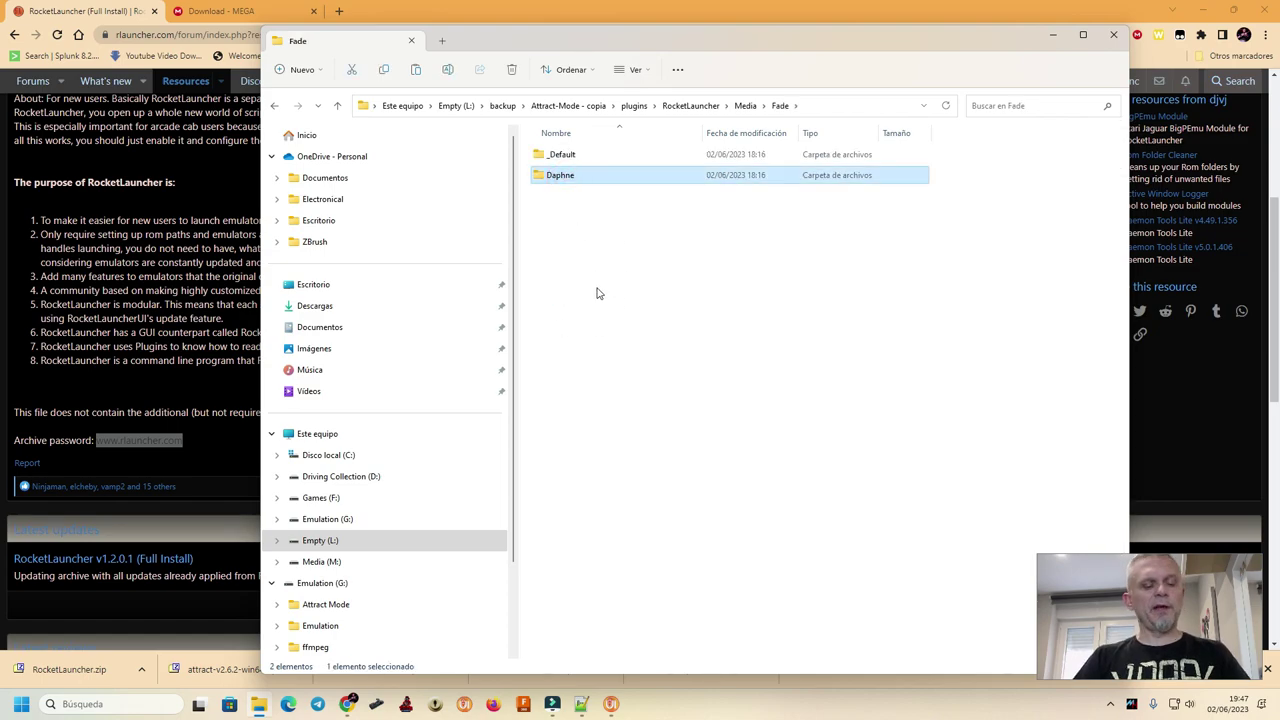
Paste the copied Daphne folder into Attract-Mode\plugins\RocketLauncher\Media\Fade on drive L:.
{"action": "left_click", "coordinate": [455, 105]}
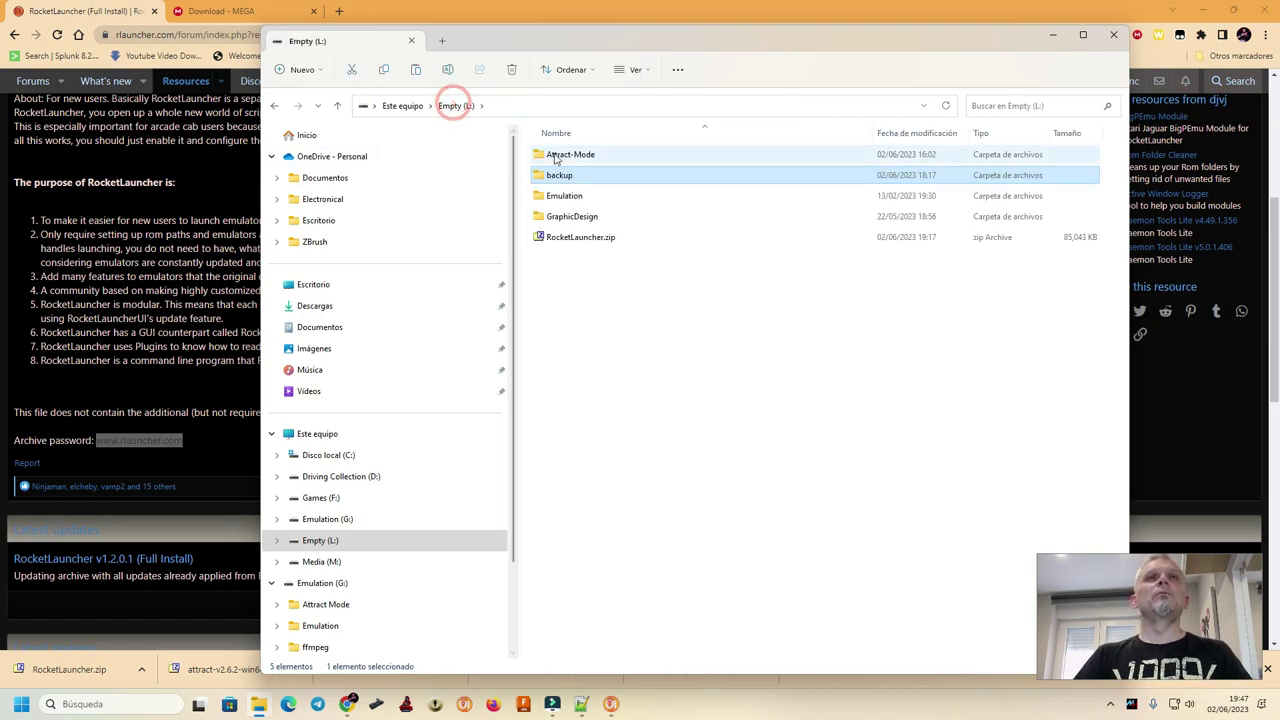
{"action": "double_click", "coordinate": [556, 156]}
{"action": "double_click", "coordinate": [576, 323]}
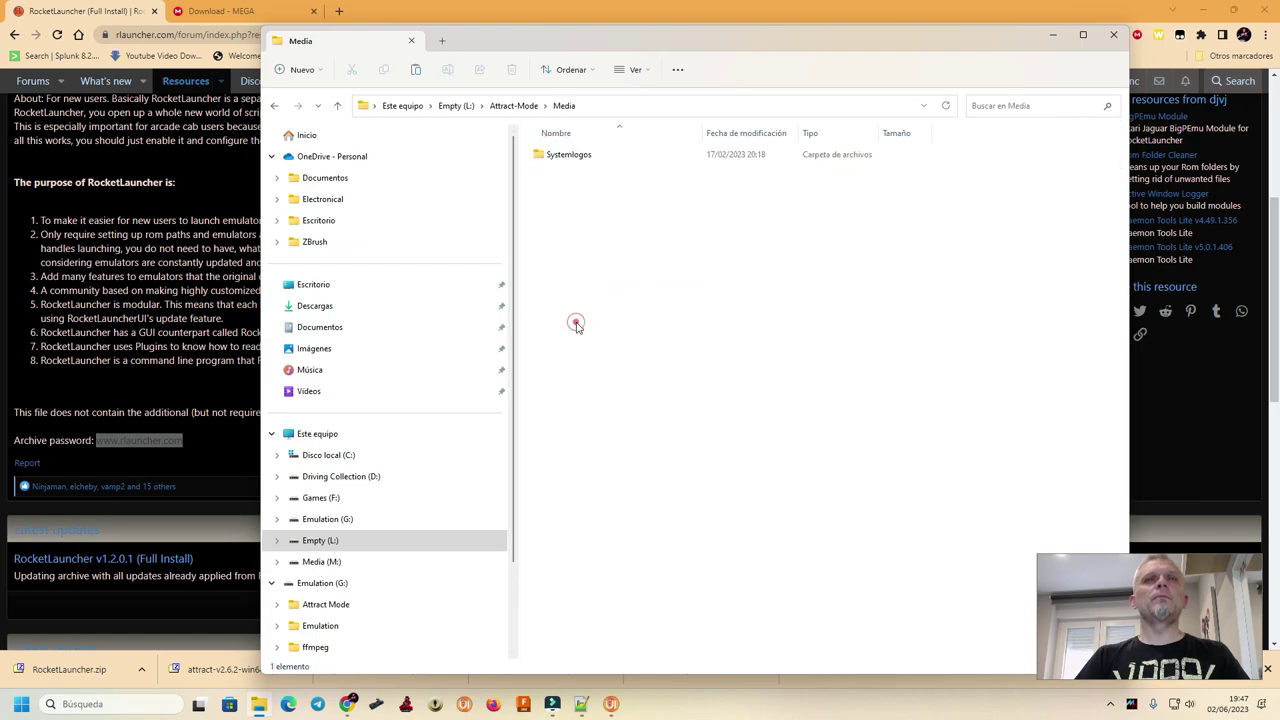
{"action": "left_click", "coordinate": [513, 105]}
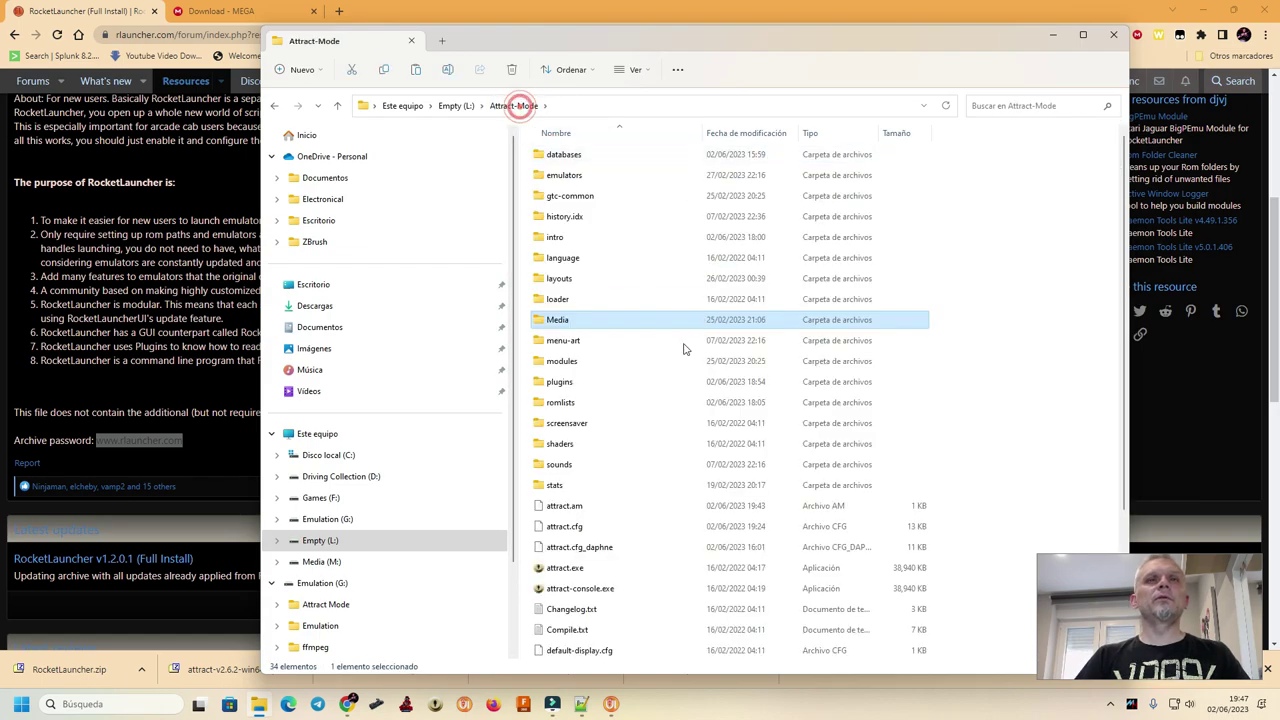
{"action": "left_click", "coordinate": [563, 388]}
{"action": "double_click", "coordinate": [561, 386]}
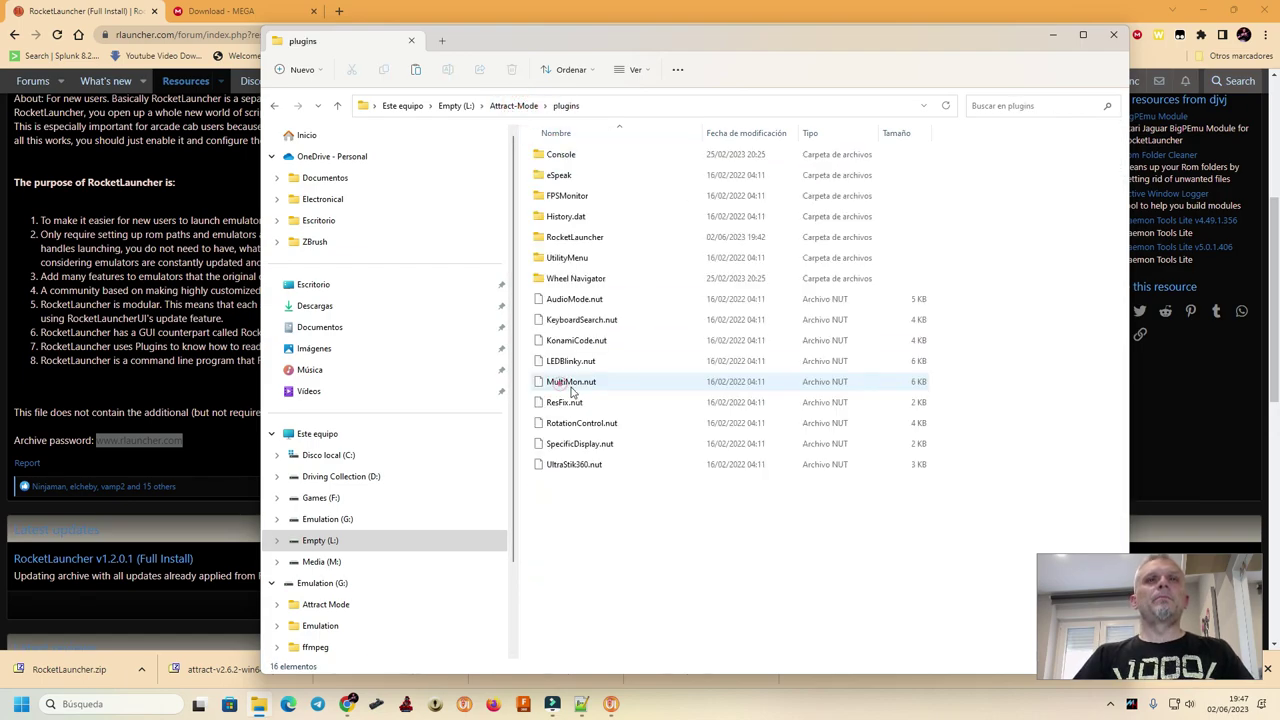
{"action": "double_click", "coordinate": [574, 240]}
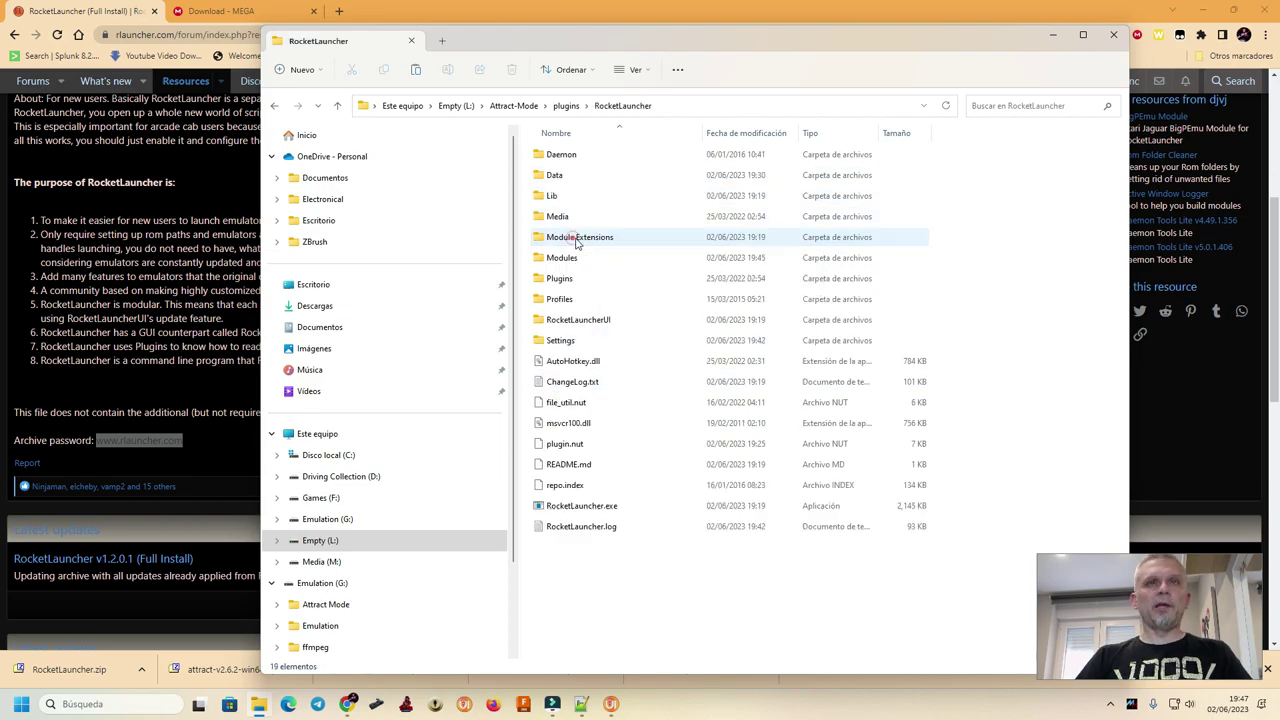
{"action": "double_click", "coordinate": [552, 220]}
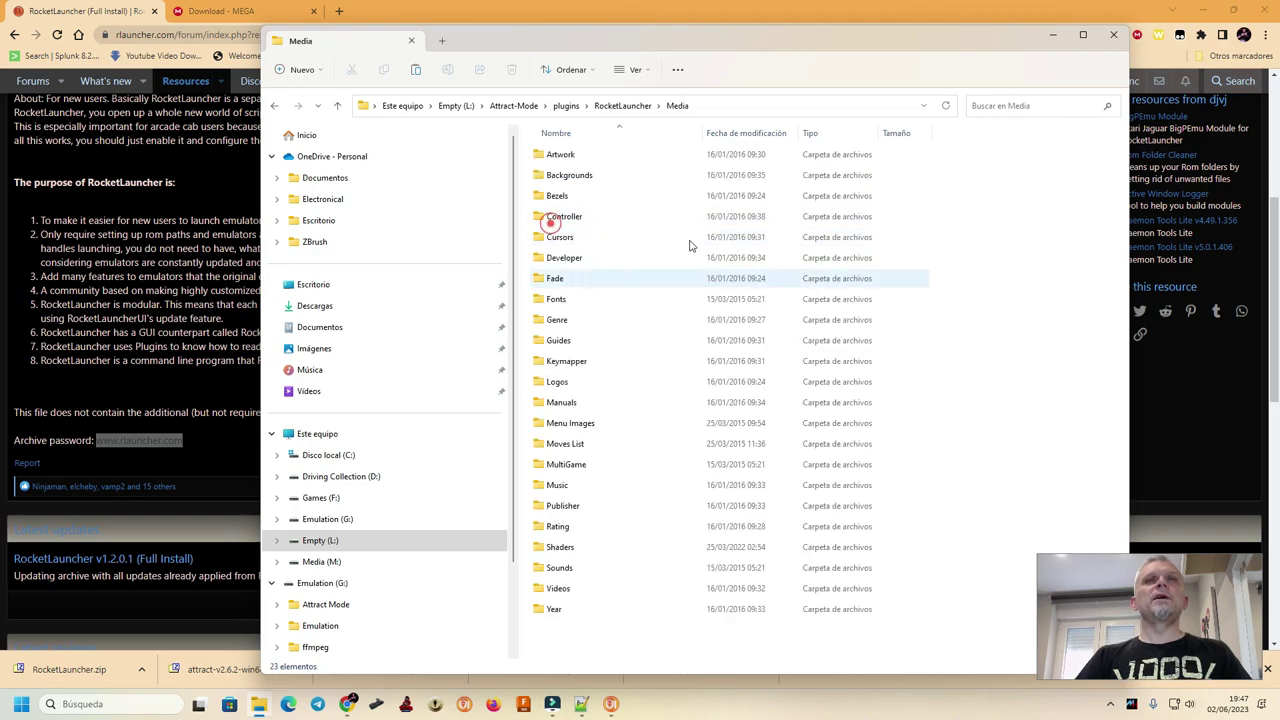
{"action": "double_click", "coordinate": [544, 272]}
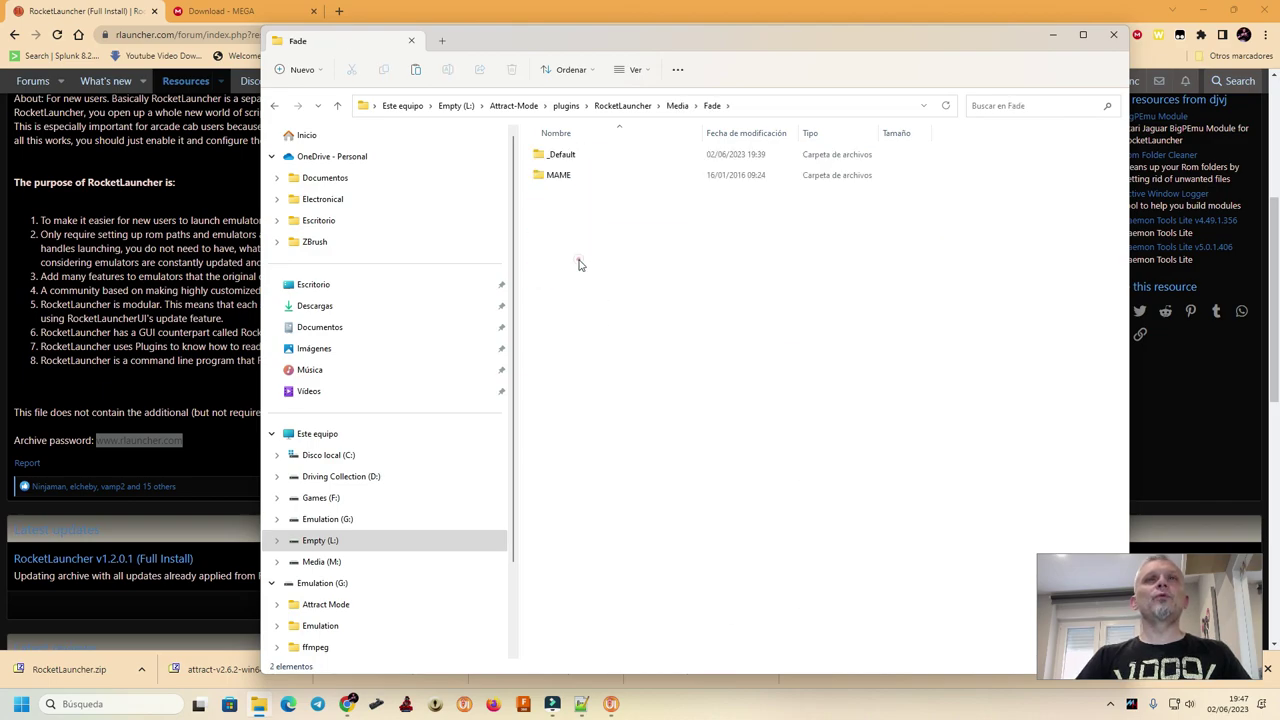
{"action": "key", "text": "ctrl+v"}
{"action": "left_click", "coordinate": [623, 323]}
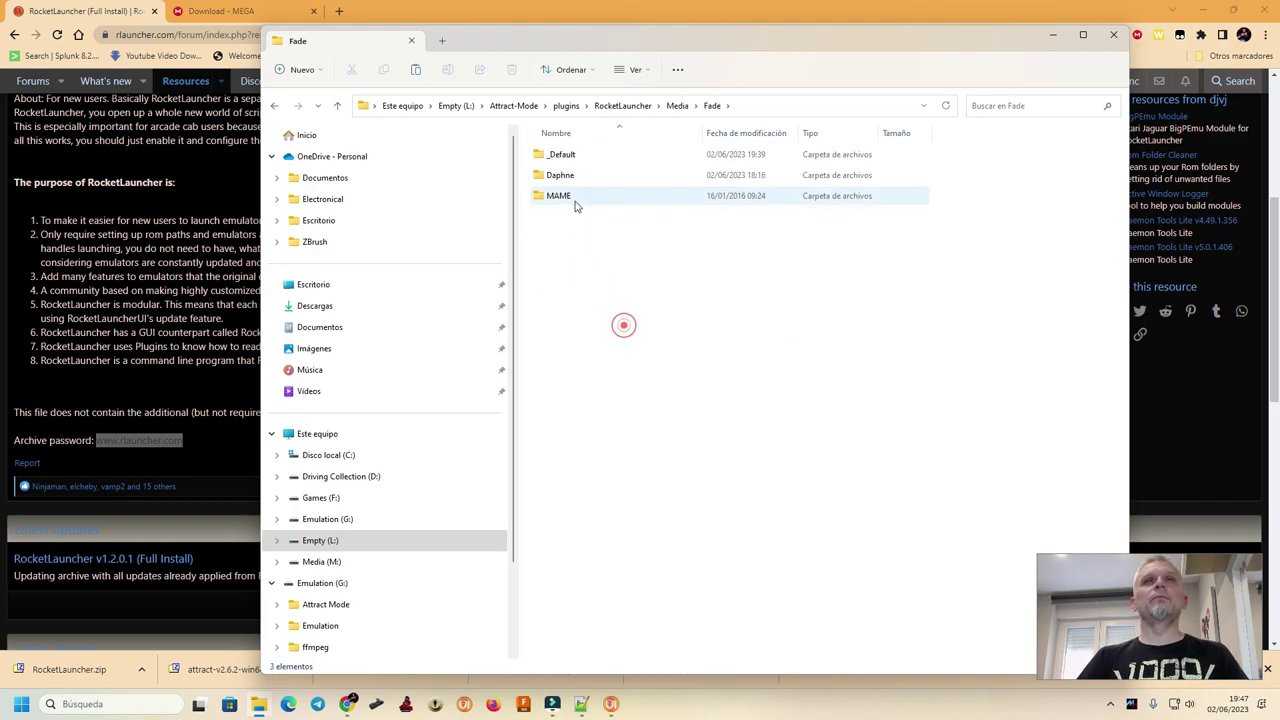
Start Attract-Mode from its folder on drive L: and enter the Daphne games list.
{"action": "left_click", "coordinate": [520, 105]}
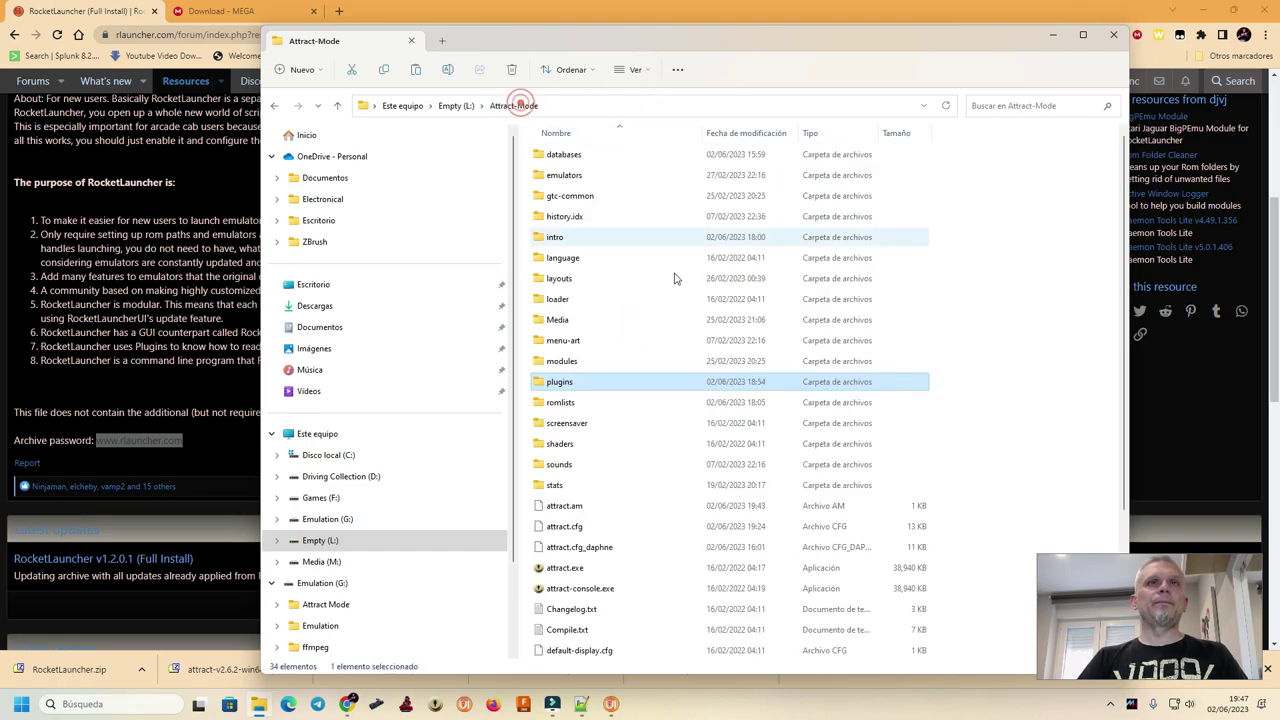
{"action": "scroll", "coordinate": [608, 523], "scroll_direction": "down", "scroll_amount": 2}
{"action": "double_click", "coordinate": [576, 464]}
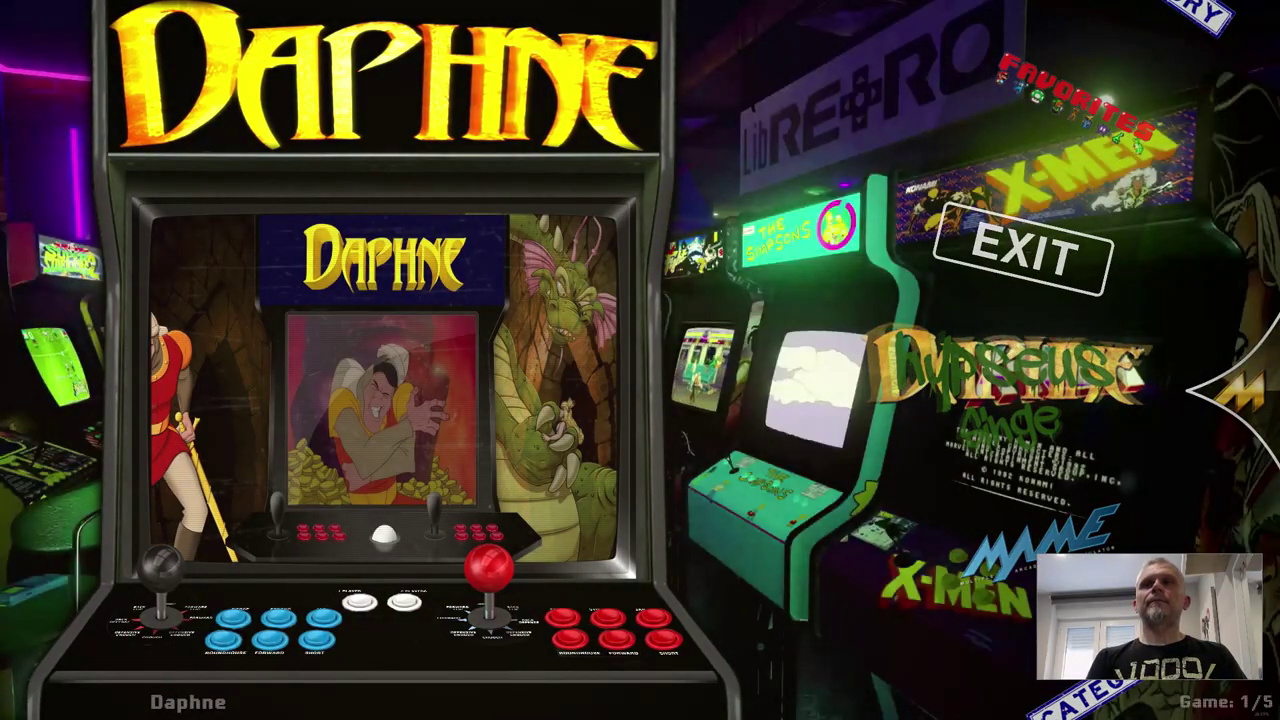
{"action": "key", "text": "Down"}
{"action": "key", "text": "Up"}
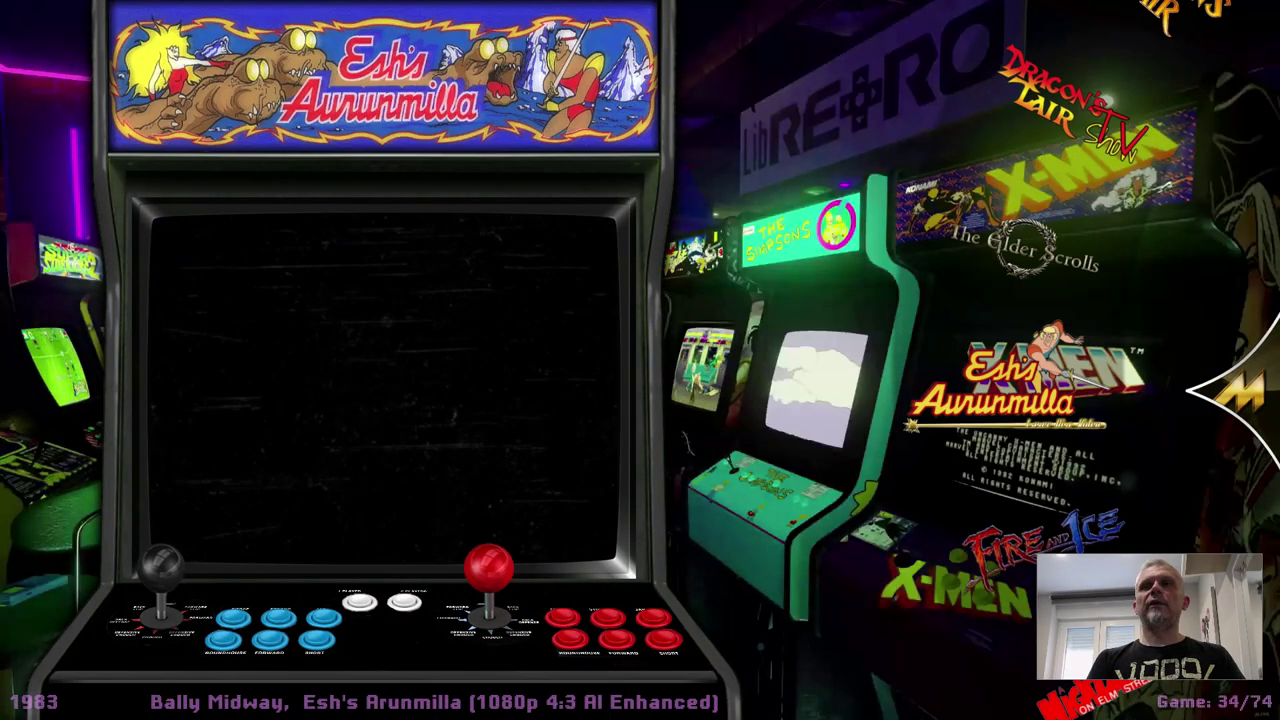
Launch Dragons Lair 2 (1080p AI Enhanced) from the Daphne games list to test the RocketLauncher setup.
{"action": "key", "text": "Up"}
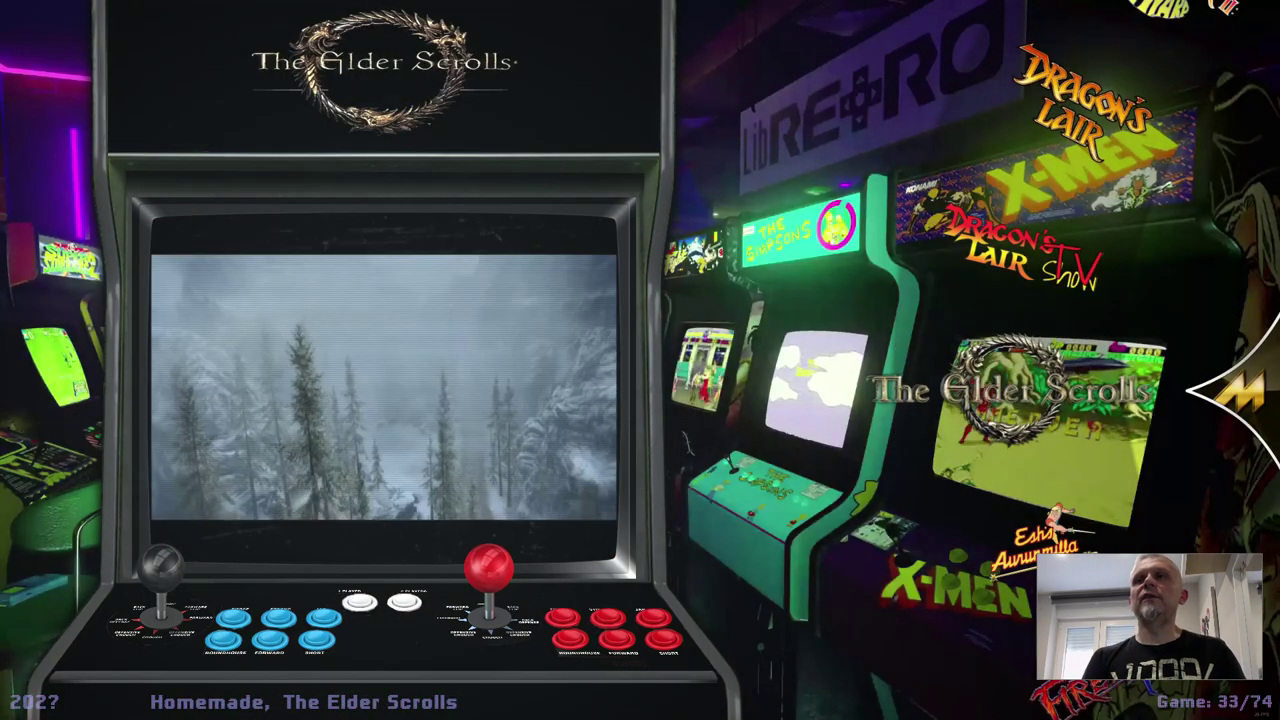
{"action": "key", "text": "Up"}
{"action": "key", "text": "Up"}
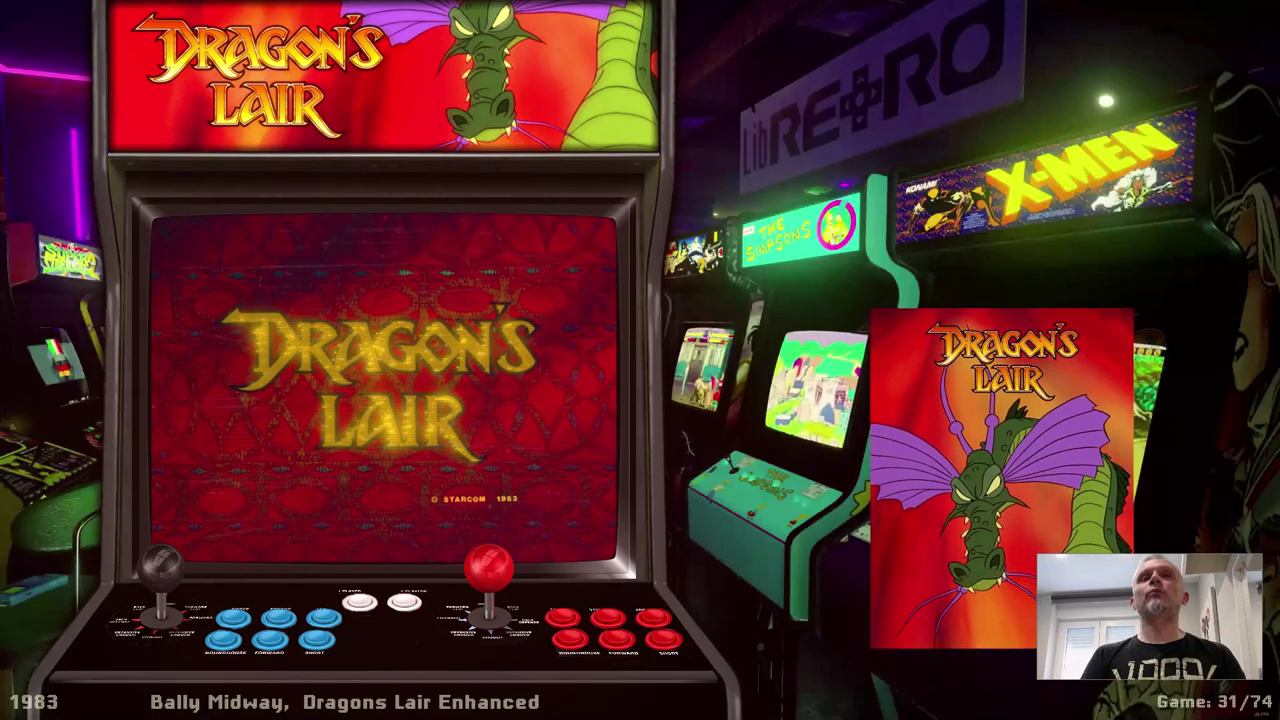
{"action": "key", "text": "Up"}
{"action": "key", "text": "Up"}
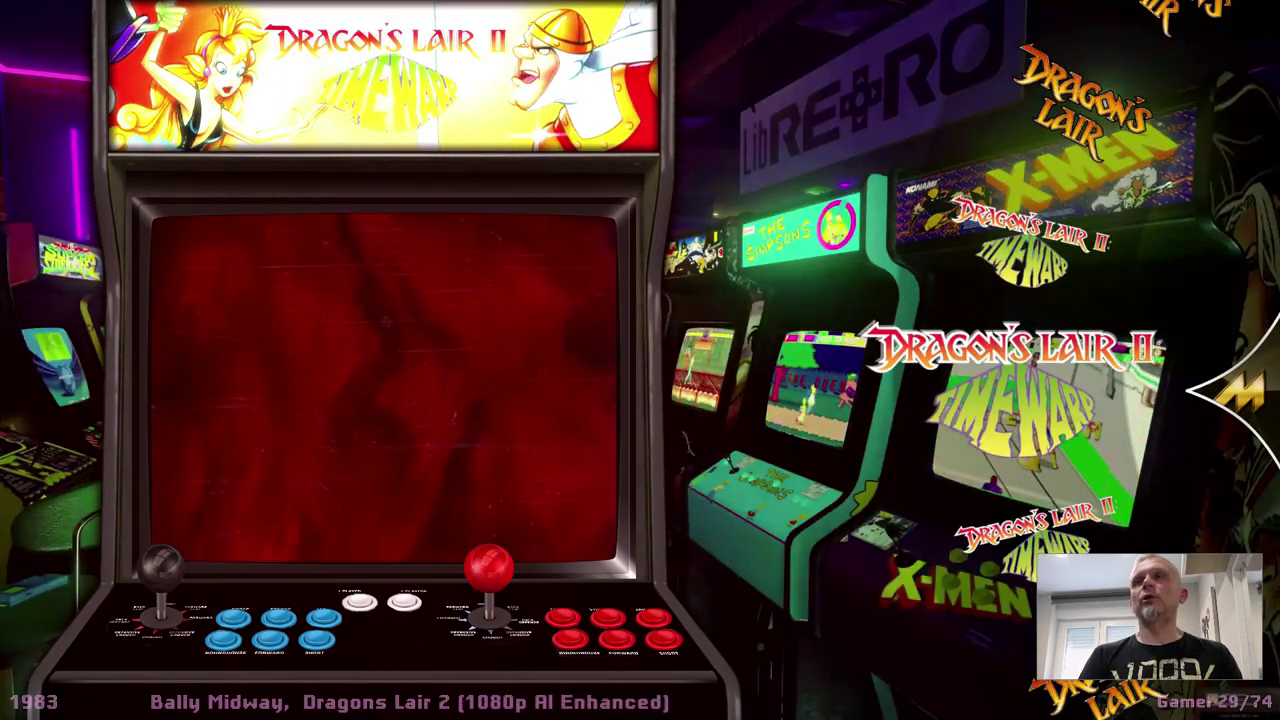
{"action": "key", "text": "Return"}
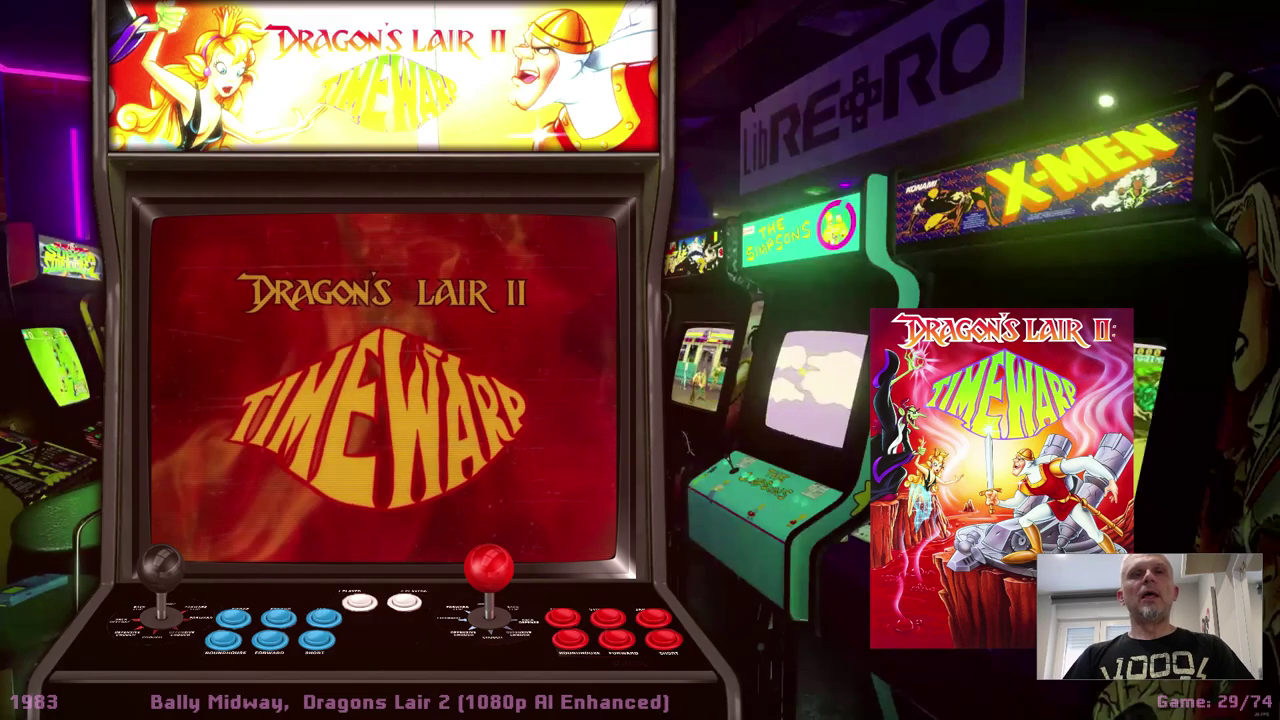
Select Dragons Lair 2 Enhanced in the Daphne games list.
{"action": "key", "text": "Down"}
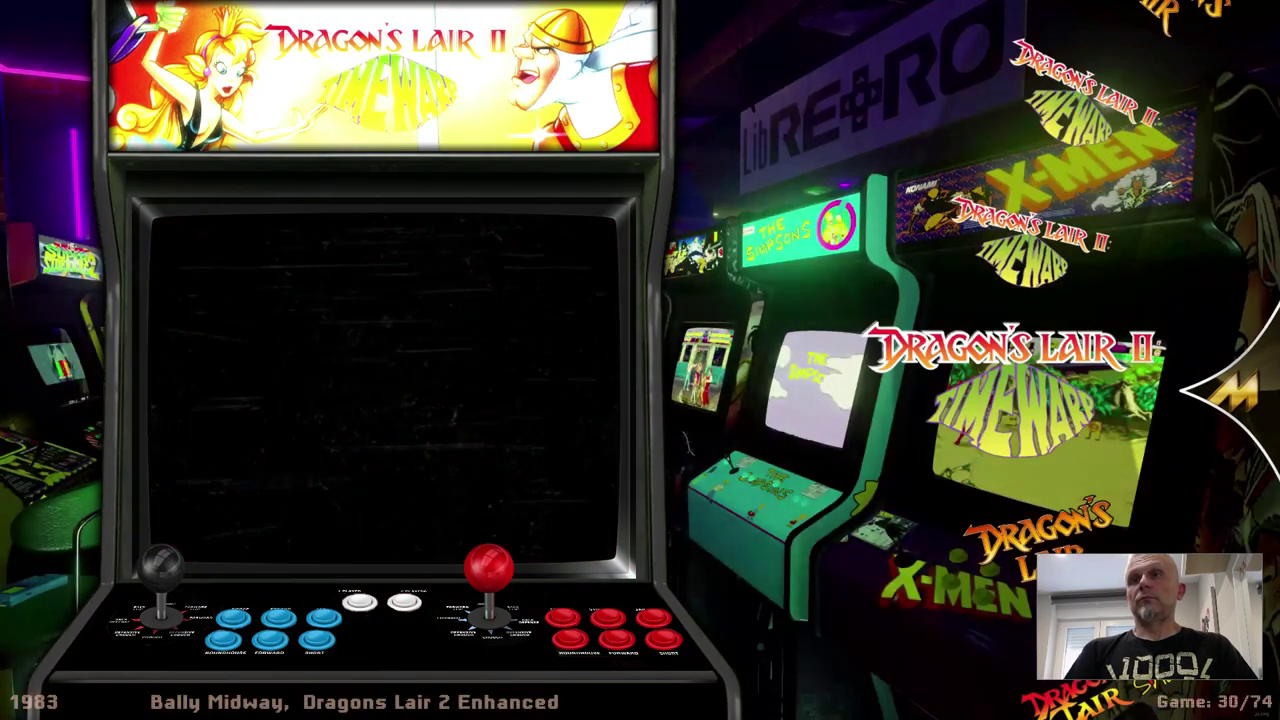